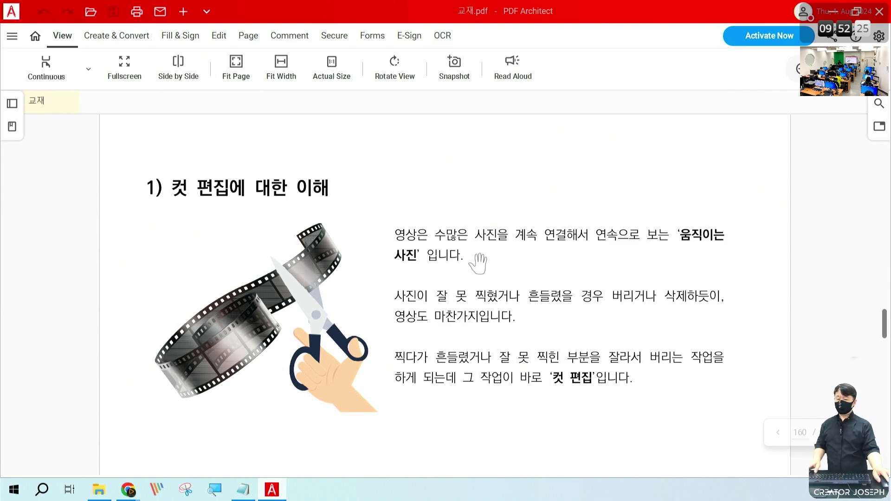
# Step: Scroll 교재.pdf from the cut-editing page to section 2) 영상의 프레임 구성 on page 161
pyautogui.scroll(-3, 482, 253)
pyautogui.scroll(-4, 482, 254)
pyautogui.scroll(1, 483, 254)
pyautogui.scroll(-3, 530, 231)
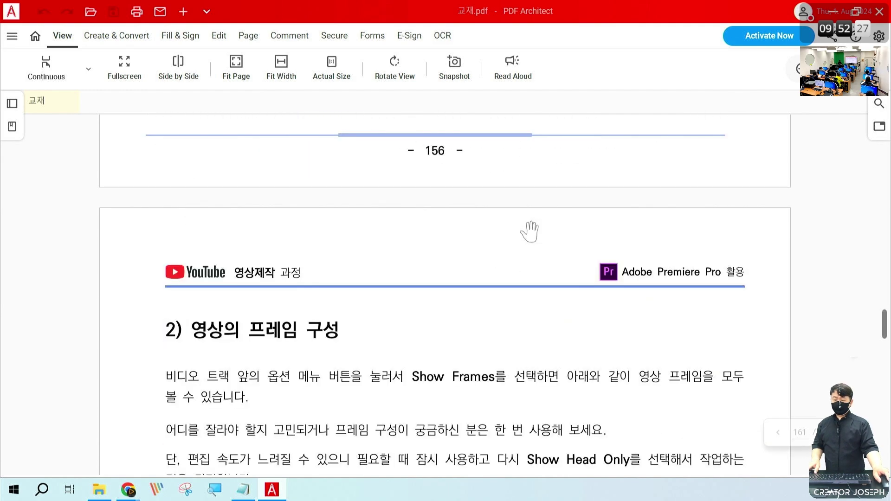
pyautogui.scroll(-5, 530, 230)
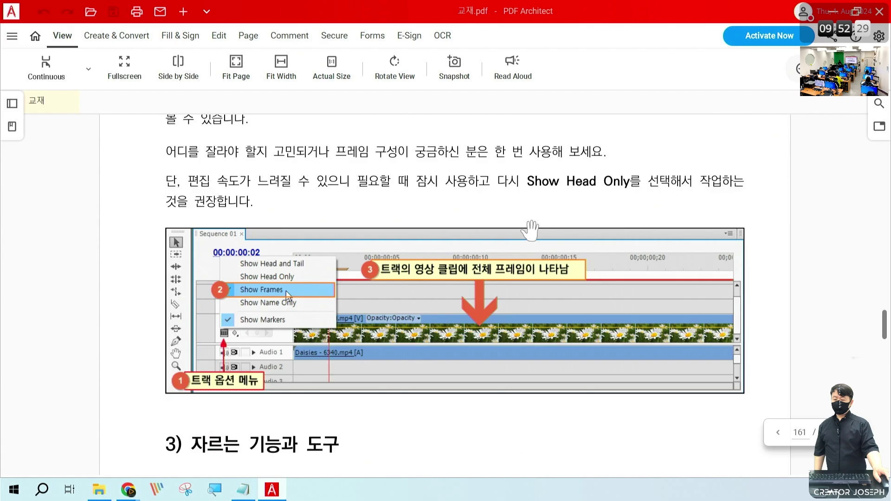
pyautogui.scroll(-3, 530, 231)
pyautogui.scroll(-3, 529, 230)
pyautogui.scroll(5, 530, 231)
pyautogui.scroll(1, 530, 231)
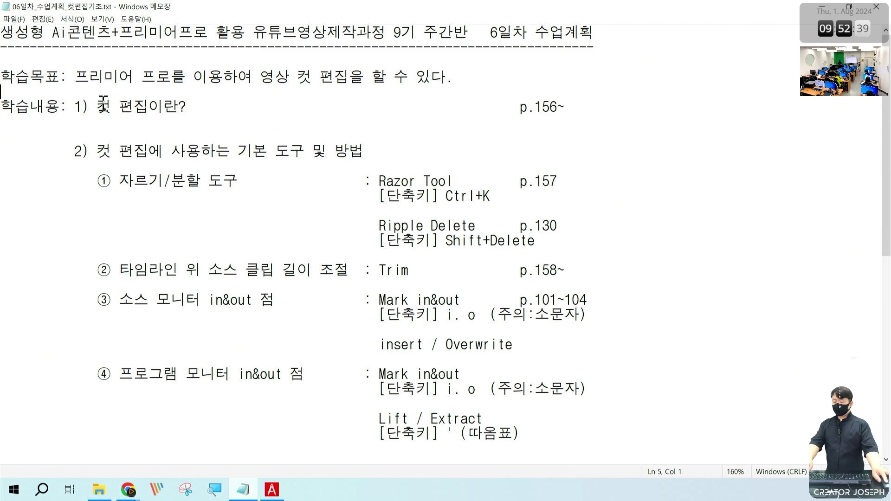
# Step: Draw red boxes around the cut-editing intro line, then items ① and ② (cutting tools, trim)
pyautogui.moveTo(77, 94); pyautogui.dragTo(592, 124)
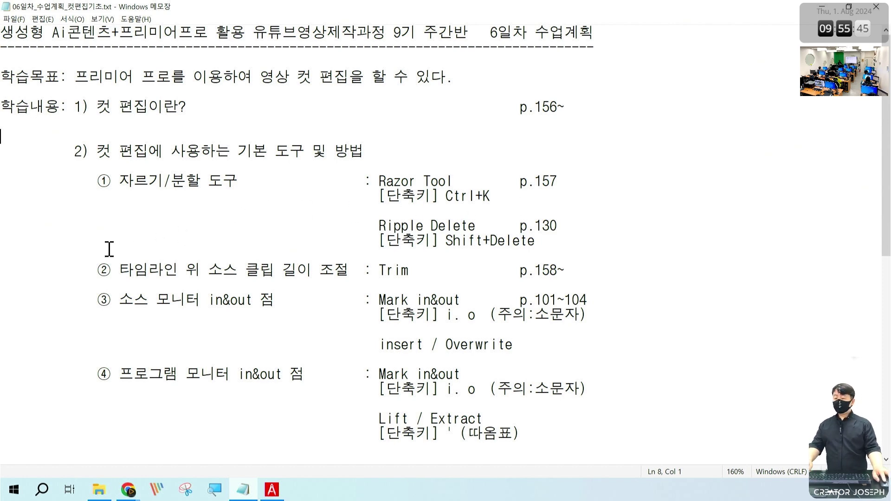
pyautogui.moveTo(68, 158); pyautogui.dragTo(658, 292)
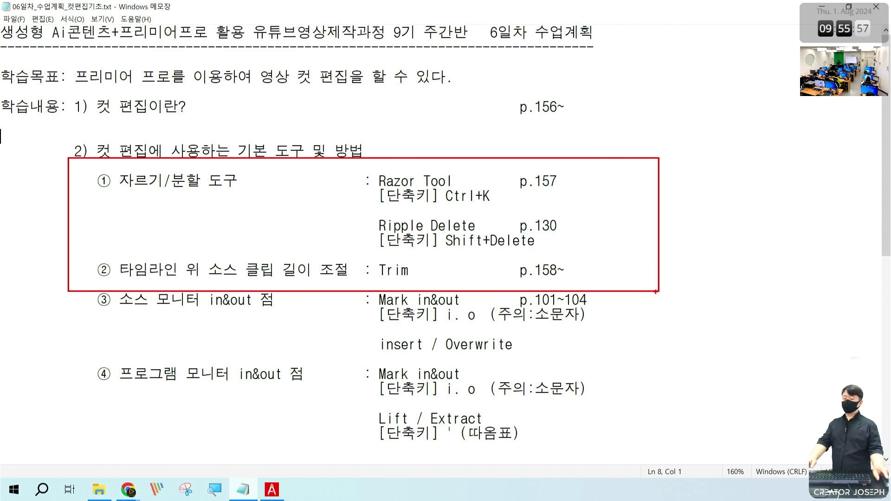
# Step: Clear the old annotation and redraw the red box around items ① and ②
pyautogui.press('Escape')
pyautogui.hotkey('ctrl', '2')
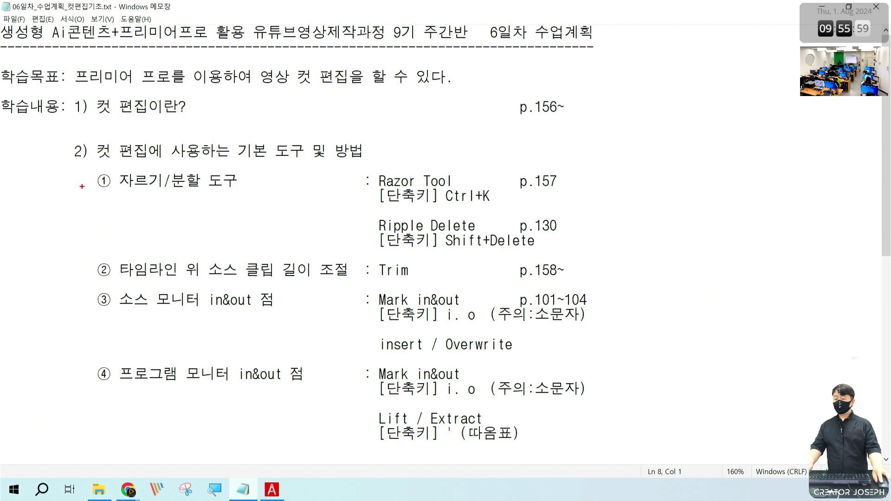
pyautogui.moveTo(74, 165); pyautogui.dragTo(696, 285)
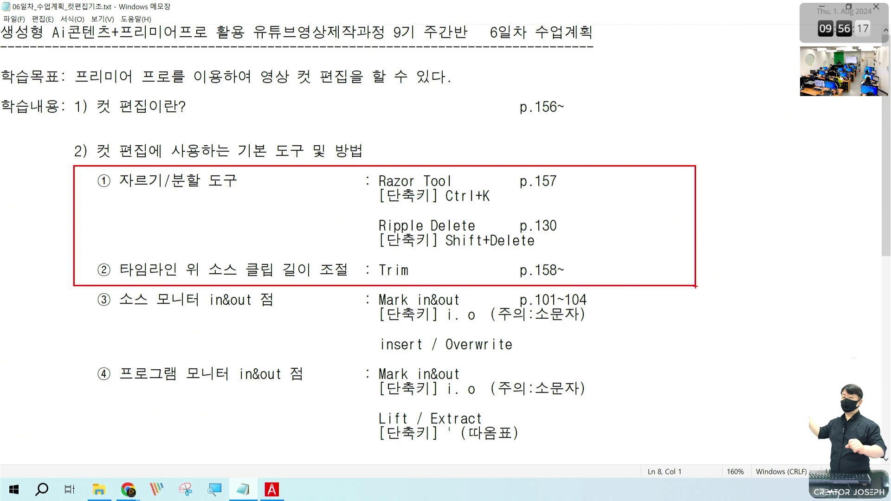
# Step: Clear the annotation and scroll the lesson plan down to the Step.1 exercise
pyautogui.press('Escape')
pyautogui.press('Down')
pyautogui.press('Down')
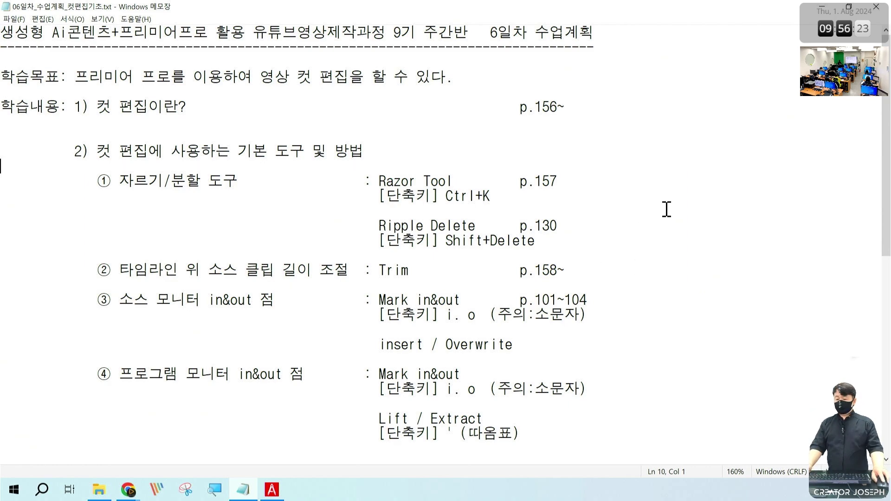
pyautogui.scroll(-3, 666, 214)
pyautogui.scroll(2, 667, 218)
pyautogui.scroll(1, 666, 221)
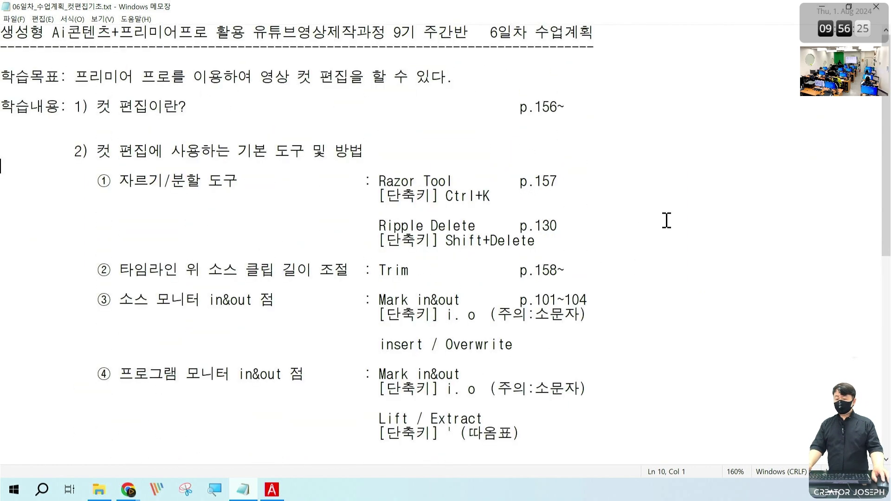
pyautogui.scroll(-3, 667, 221)
pyautogui.scroll(-3, 666, 220)
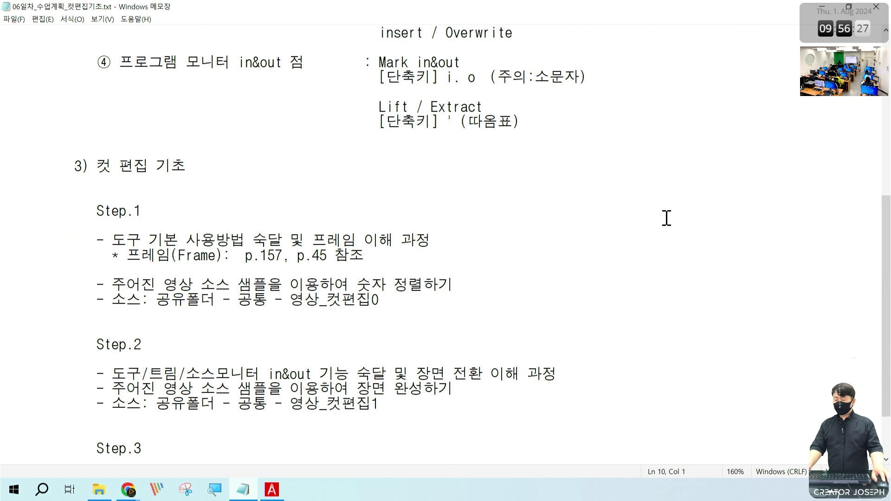
pyautogui.scroll(-2, 666, 218)
# Step: Mark Step.1 with a red box and check mark, then show the desktop
pyautogui.moveTo(57, 156); pyautogui.dragTo(504, 280)
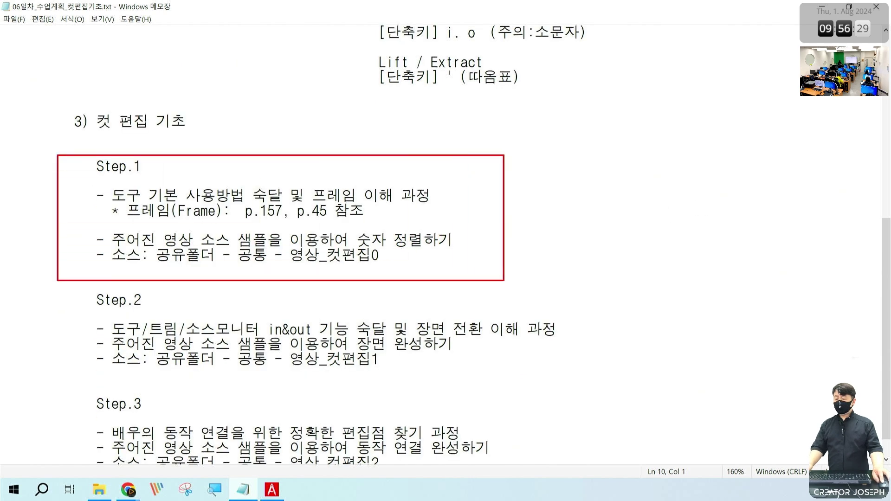
pyautogui.moveTo(579, 225); pyautogui.dragTo(589, 195)
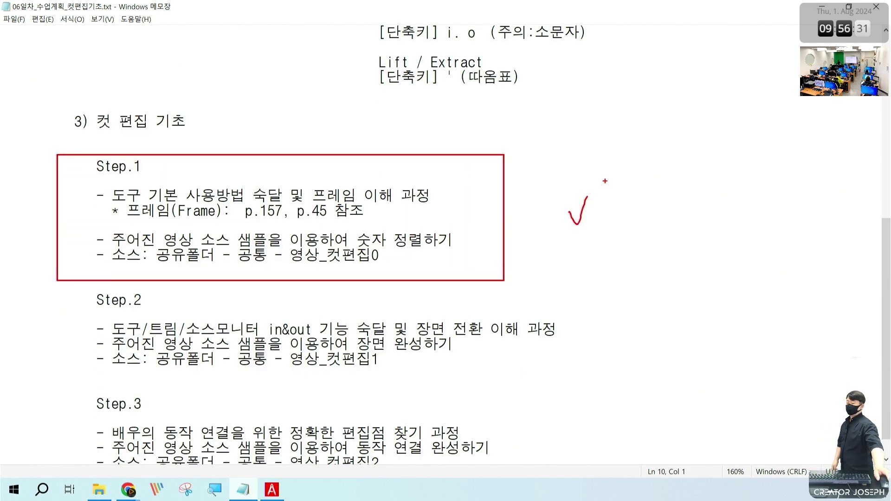
pyautogui.press('super+d')
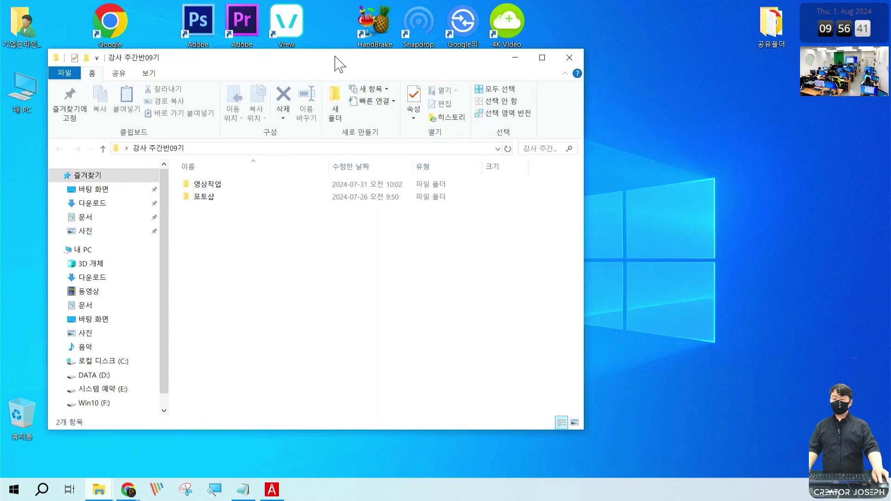
# Step: In 강사 주간반09기 > 영상작업, add a new folder 0810_컷편집0, then close Explorer
pyautogui.moveTo(335, 56); pyautogui.dragTo(437, 46)
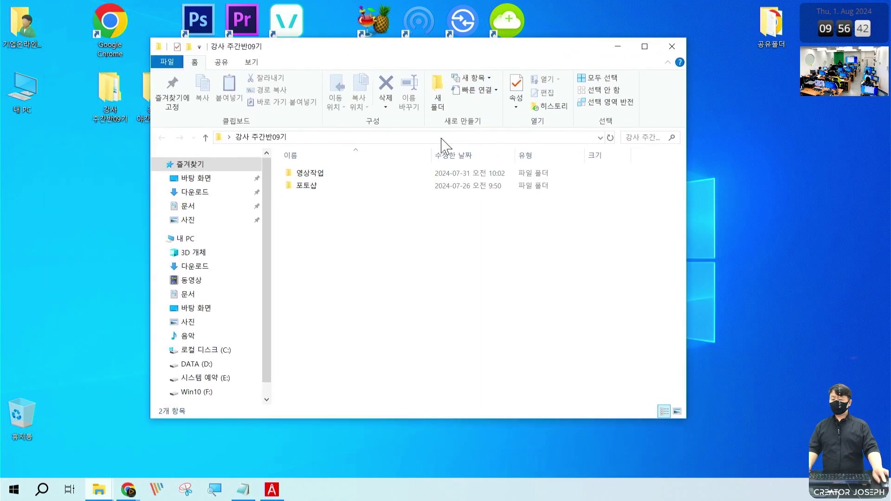
pyautogui.click(331, 174)
pyautogui.press('Return')
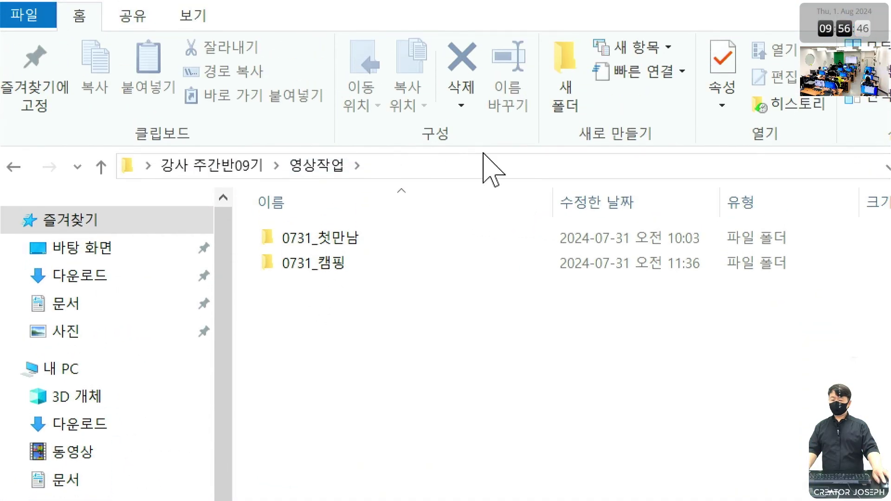
pyautogui.click(575, 89)
pyautogui.write('08')
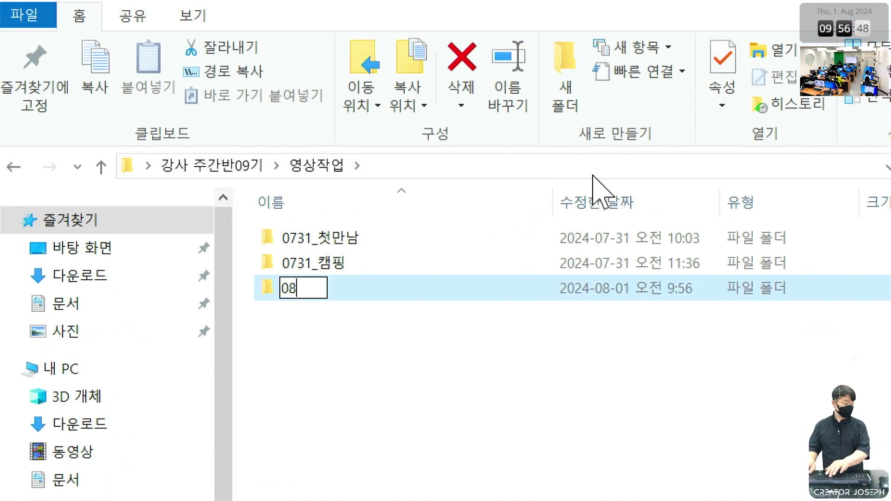
pyautogui.write('10_')
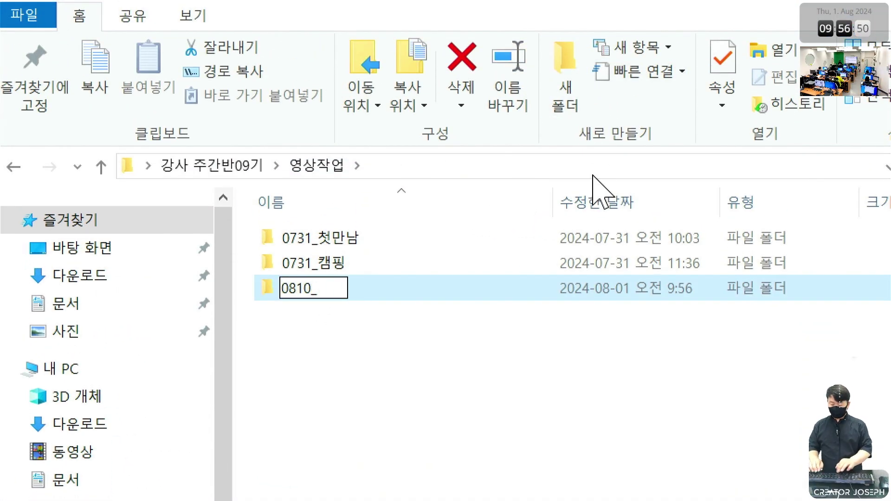
pyautogui.write('컷편집0')
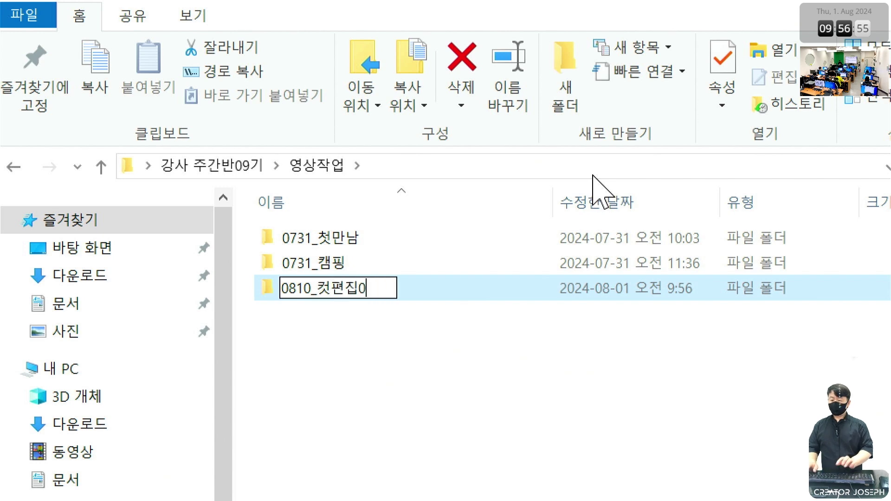
pyautogui.press('Return')
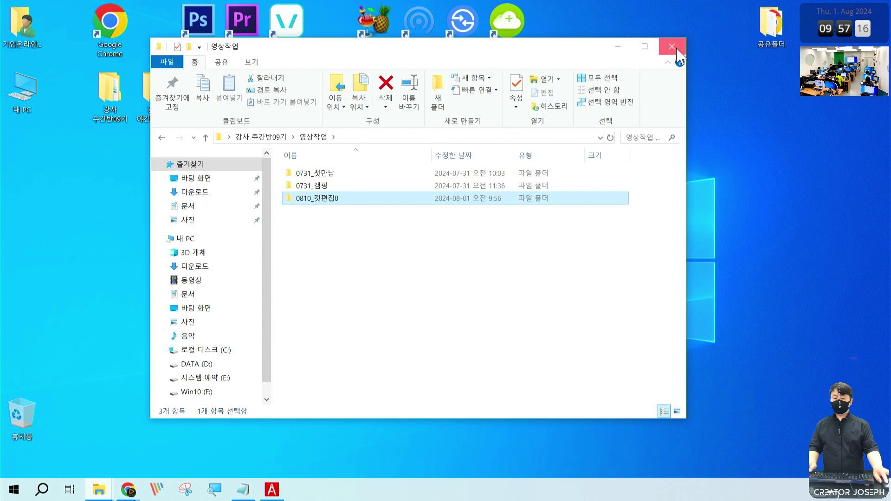
pyautogui.click(677, 42)
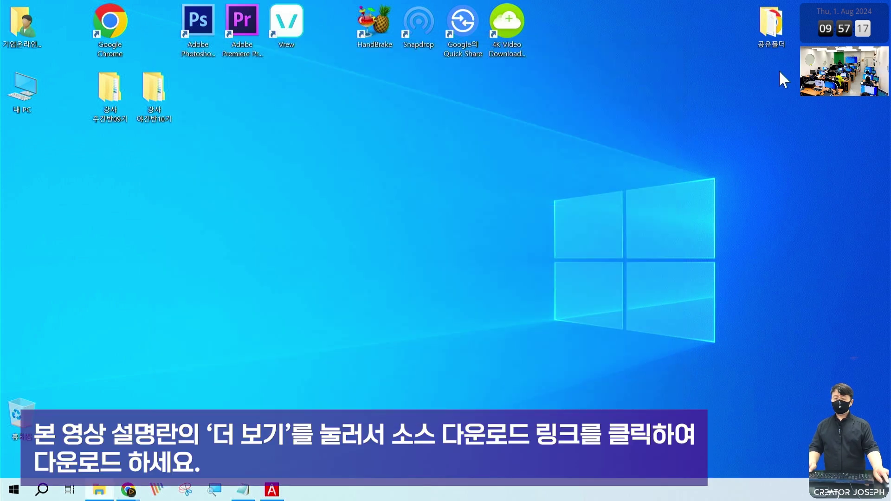
# Step: Open 공유폴더 > 공통 > 영상_컷편집0 and select Number.mp4 to copy
pyautogui.doubleClick(772, 24)
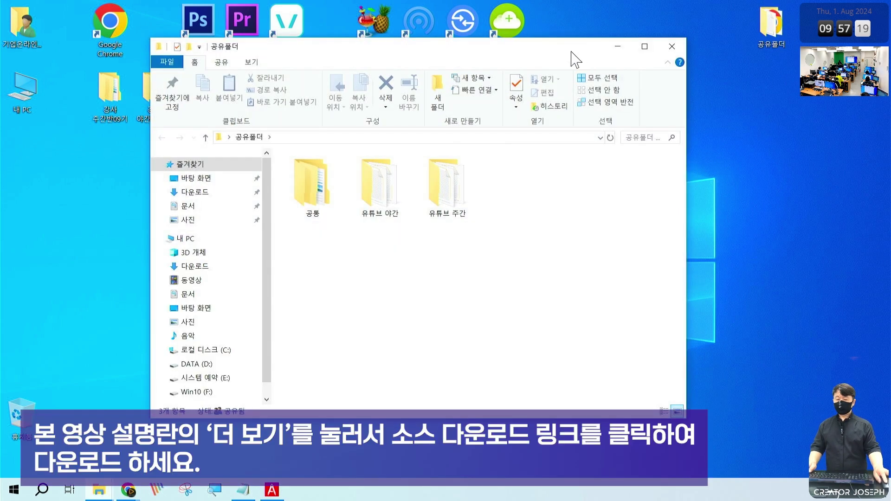
pyautogui.moveTo(572, 51); pyautogui.dragTo(733, 30)
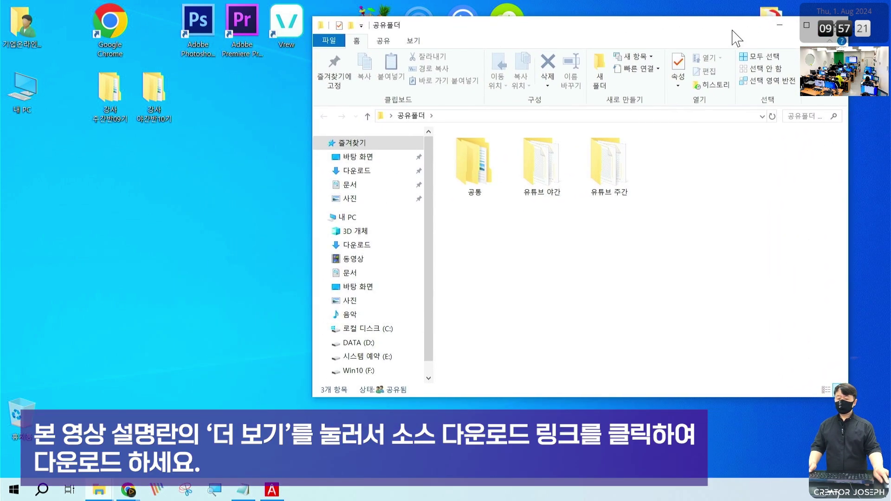
pyautogui.moveTo(732, 31); pyautogui.dragTo(737, 18)
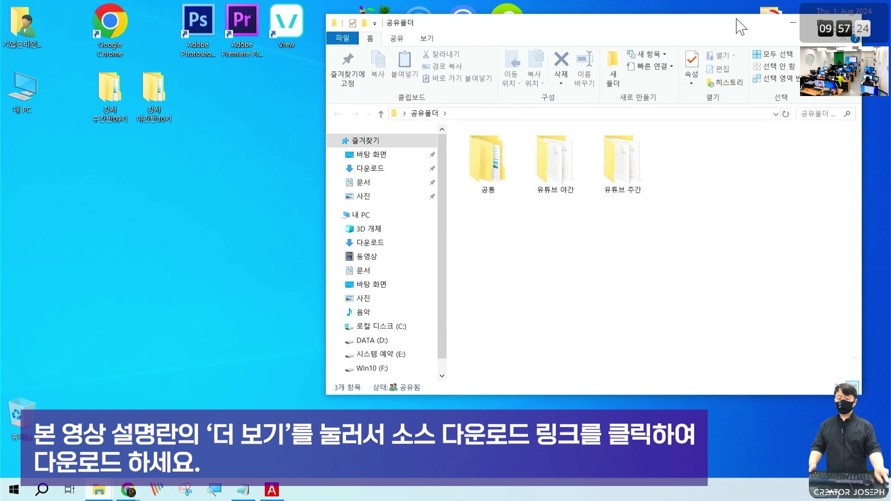
pyautogui.click(500, 173)
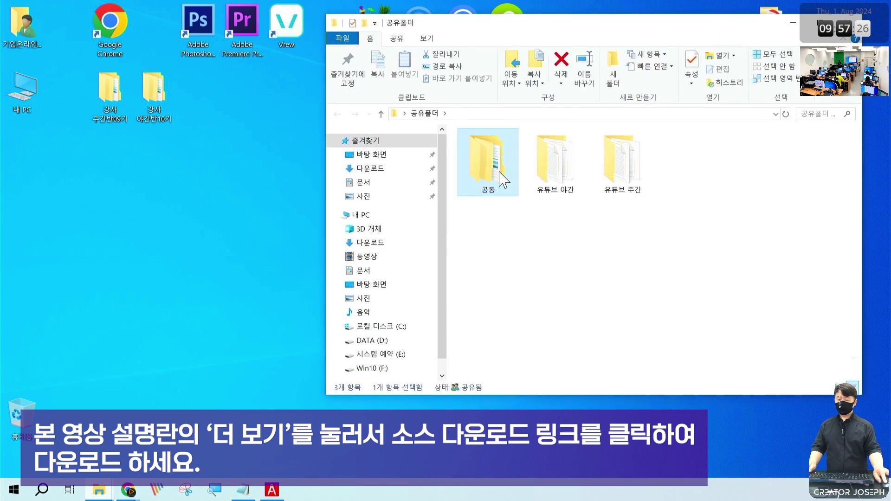
pyautogui.doubleClick(500, 175)
pyautogui.doubleClick(604, 135)
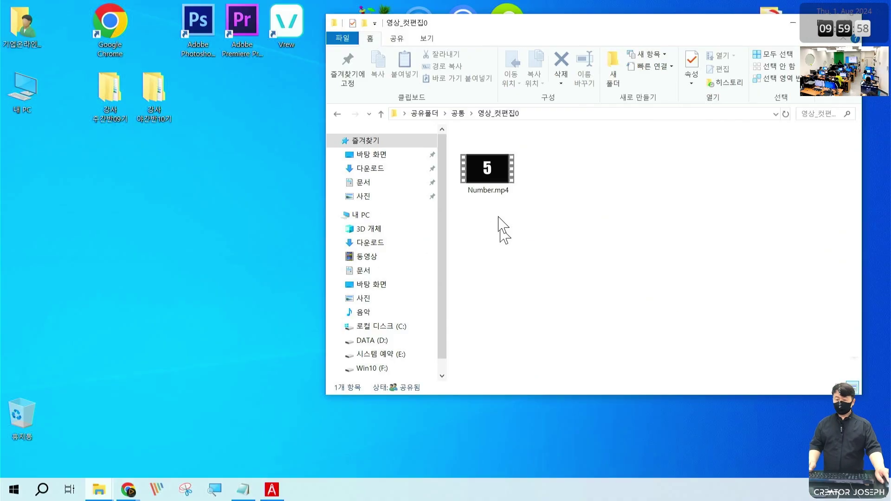
pyautogui.click(487, 167)
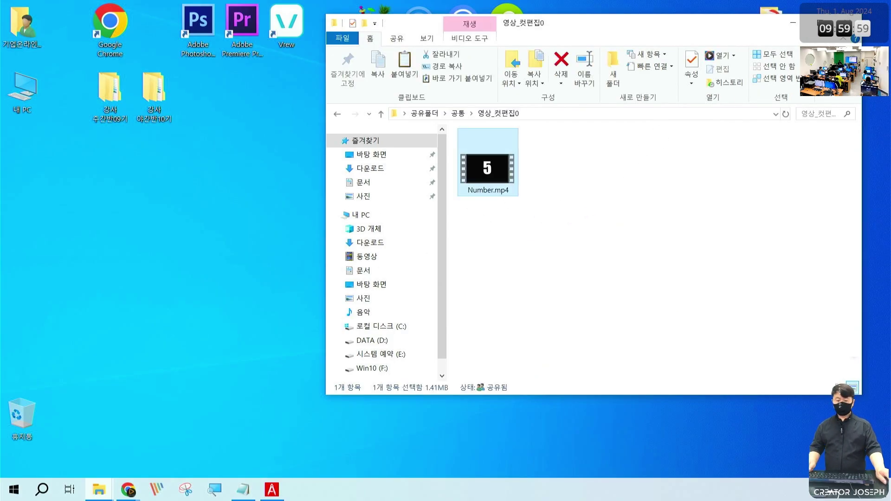
# Step: Paste Number.mp4 into 강사 주간반09기 > 영상작업 > 0810_컷편집0
pyautogui.press('super+d')
pyautogui.doubleClick(122, 86)
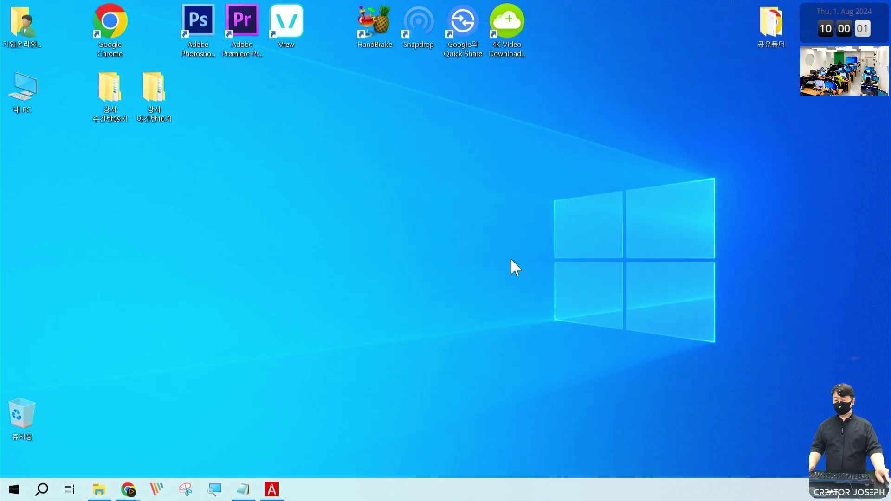
pyautogui.doubleClick(523, 161)
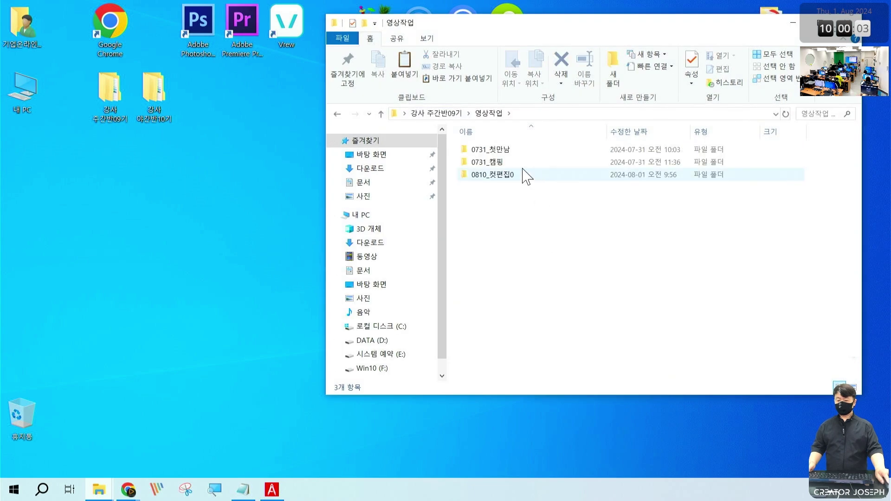
pyautogui.doubleClick(523, 175)
pyautogui.hotkey('ctrl', 'v')
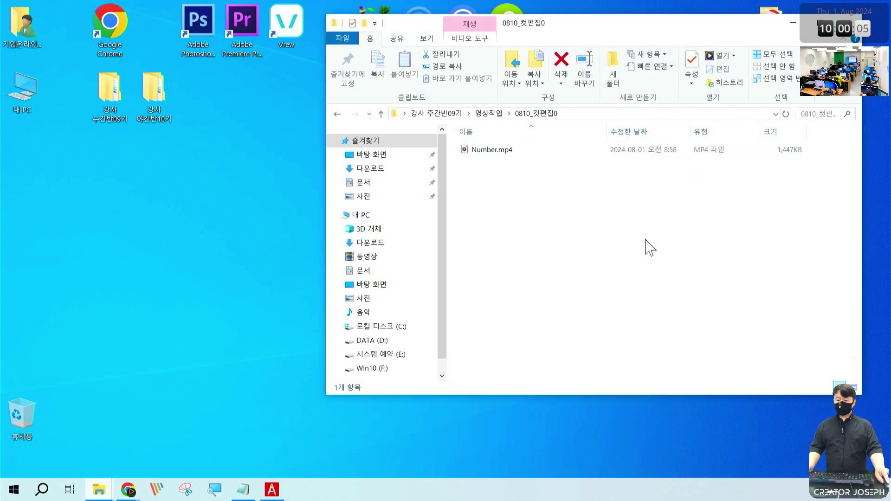
pyautogui.press('super+d')
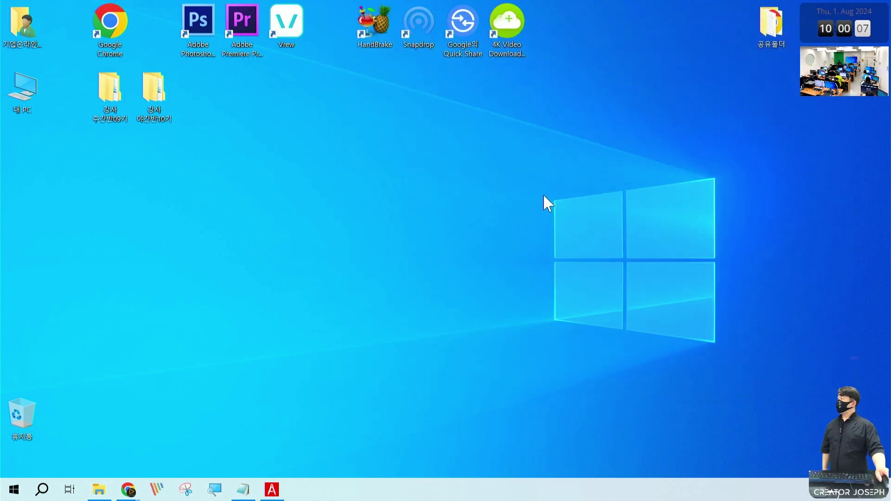
# Step: Launch Premiere Pro and set the project location to Desktop > 강사 주간반09기 > 영상작업 > 0810_컷편집0
pyautogui.doubleClick(249, 37)
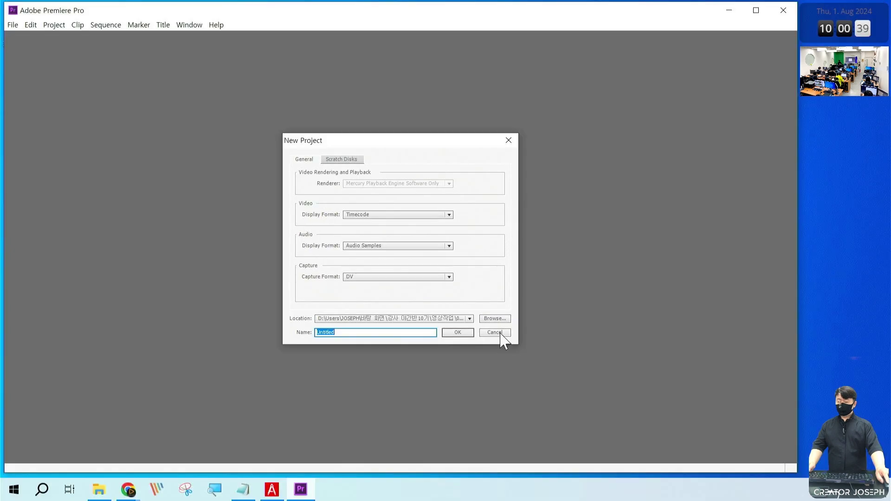
pyautogui.click(495, 319)
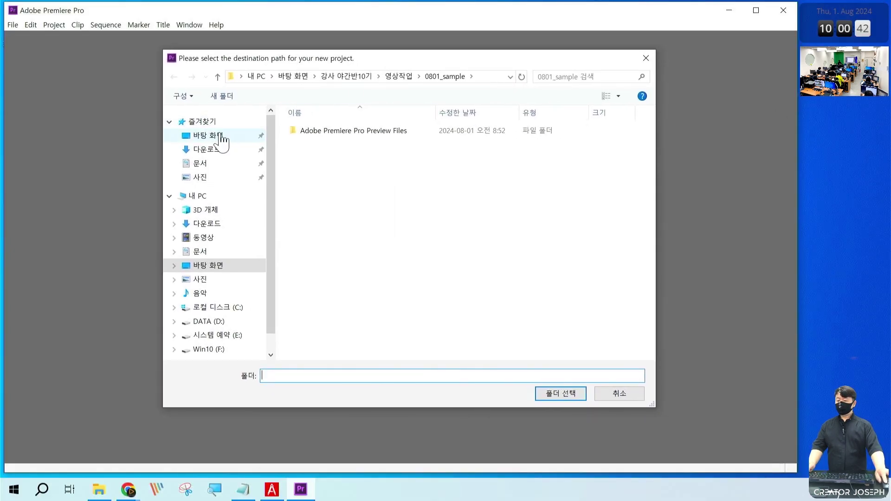
pyautogui.click(222, 135)
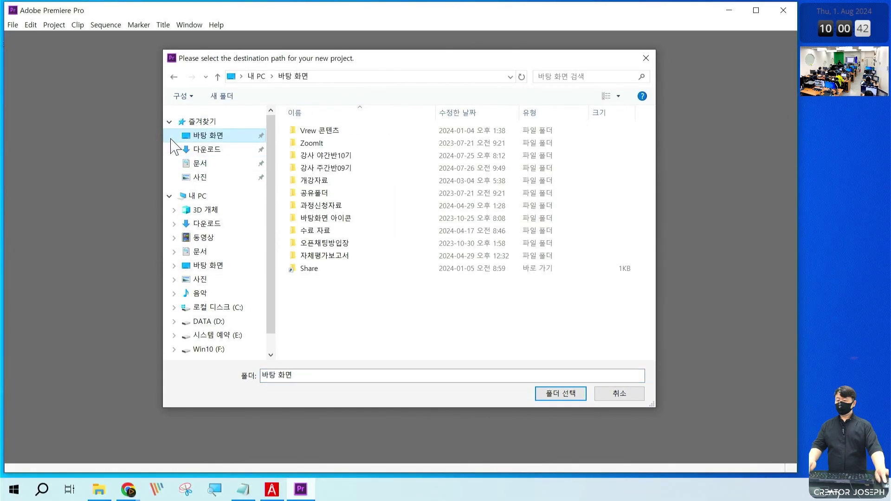
pyautogui.doubleClick(342, 169)
pyautogui.click(352, 131)
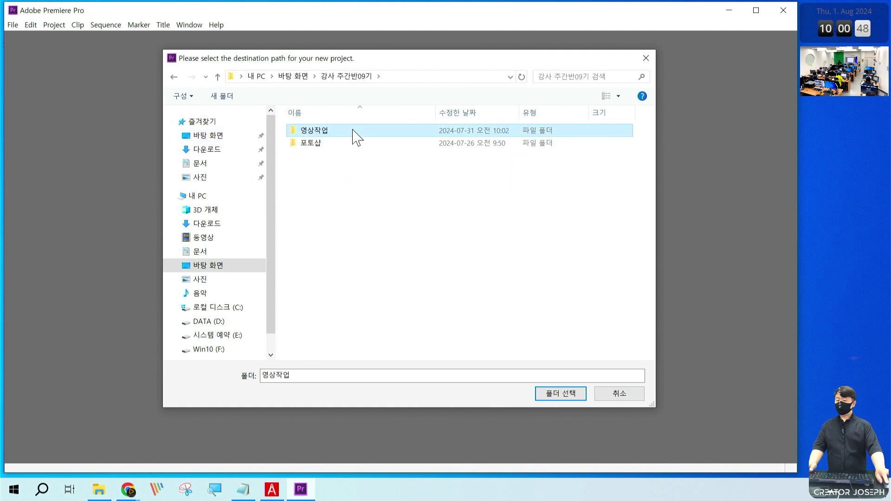
pyautogui.doubleClick(354, 135)
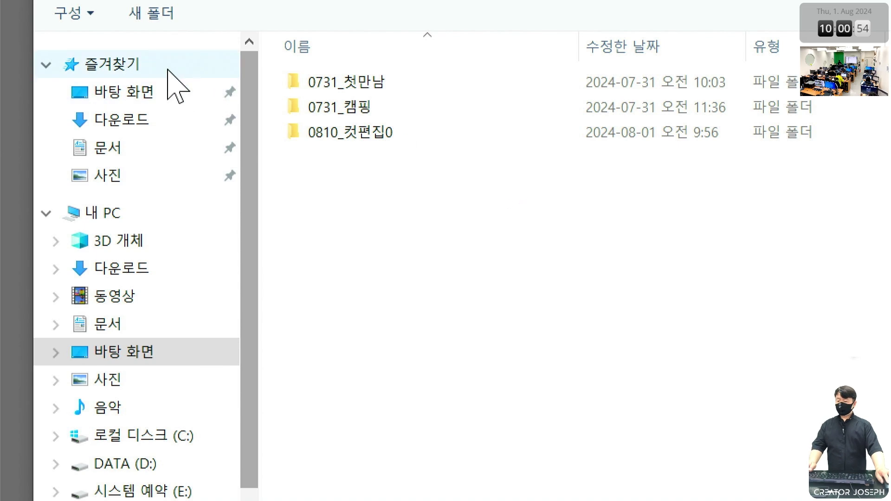
pyautogui.click(389, 140)
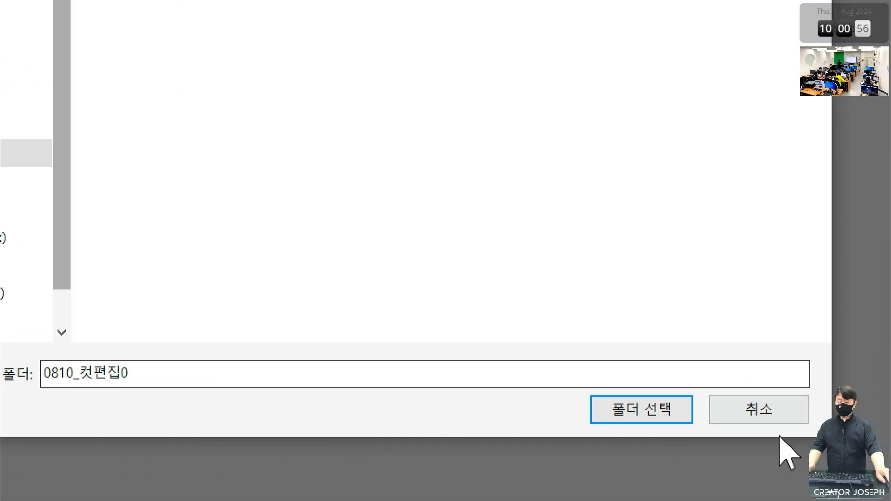
pyautogui.click(670, 413)
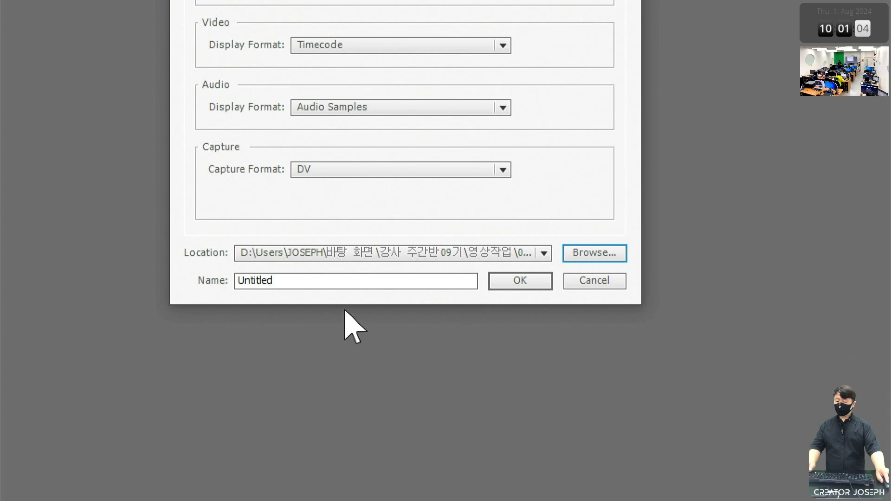
# Step: Replace Untitled with the project name 0801_컷편집0 and confirm the New Project dialog
pyautogui.moveTo(349, 334); pyautogui.dragTo(328, 335)
pyautogui.moveTo(259, 280); pyautogui.dragTo(203, 298)
pyautogui.write('0801_zjt')
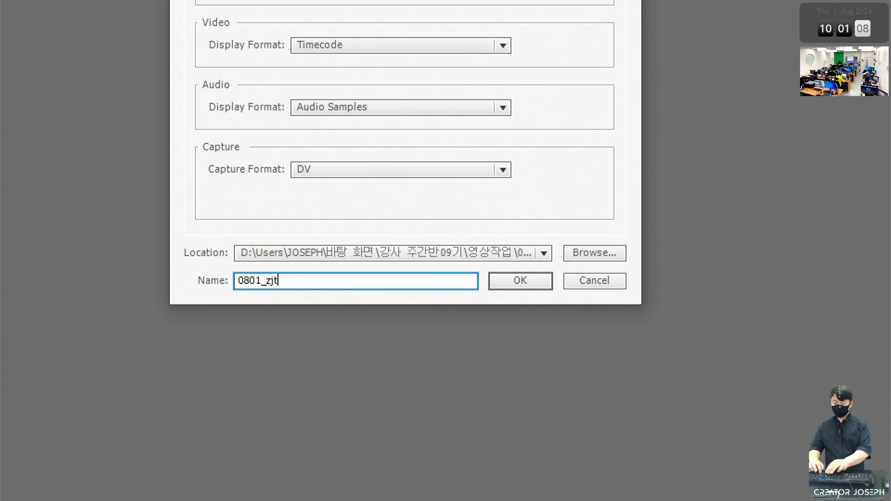
pyautogui.press('BackSpace')
pyautogui.write('컷')
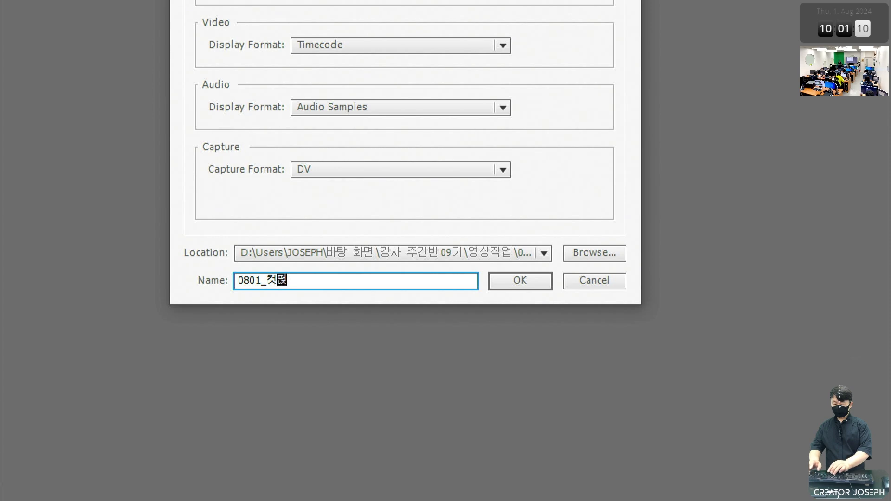
pyautogui.write('편집0')
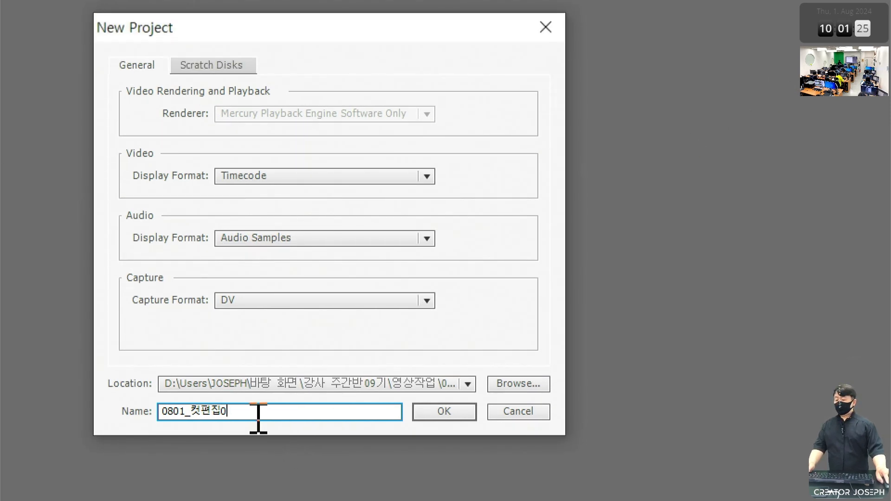
pyautogui.moveTo(237, 412); pyautogui.dragTo(143, 412)
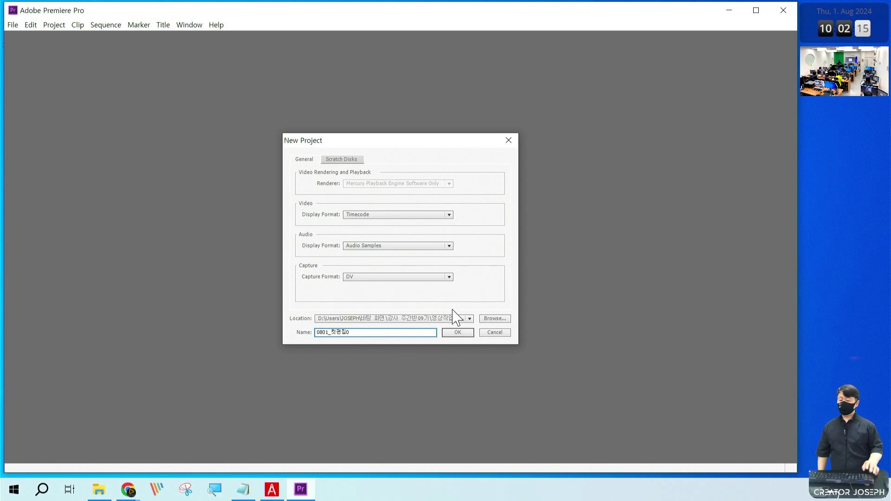
pyautogui.press('Return')
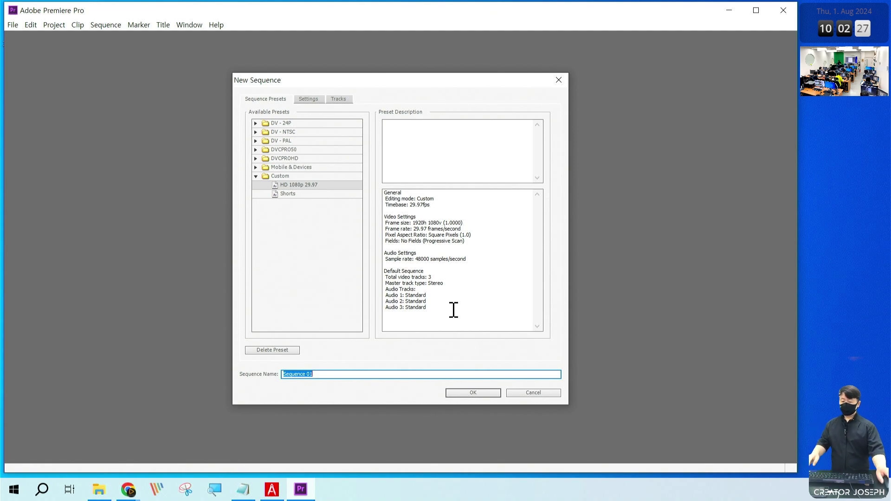
# Step: Accept the Custom HD 1080p 29.97 preset with the name Sequence 01
pyautogui.press('super+plus')
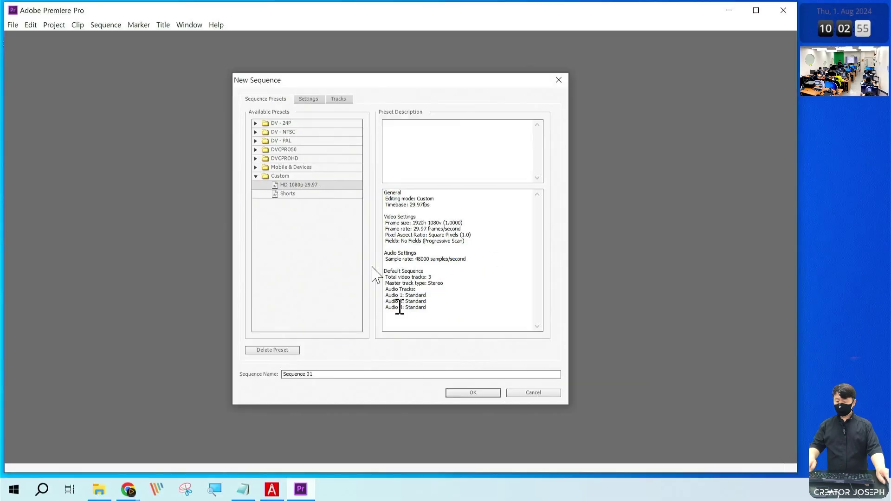
pyautogui.click(482, 393)
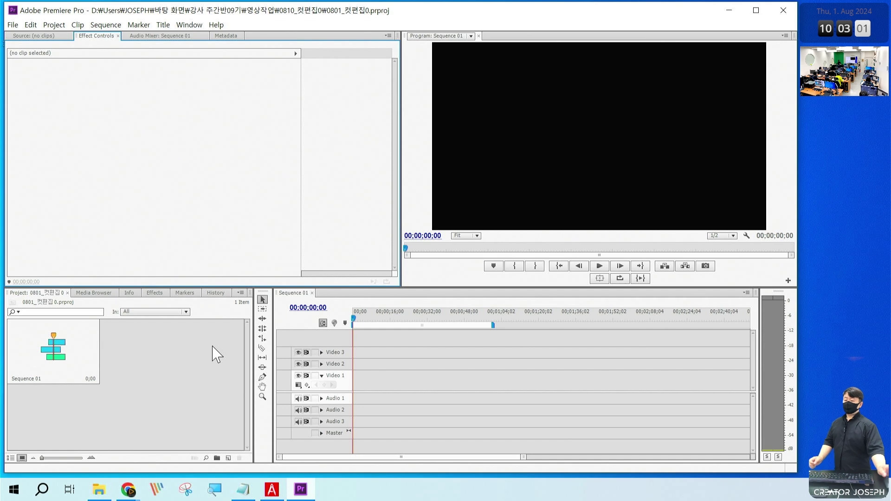
# Step: In the PDF textbook, go via the contents page to page 65 on adding sources
pyautogui.click(271, 489)
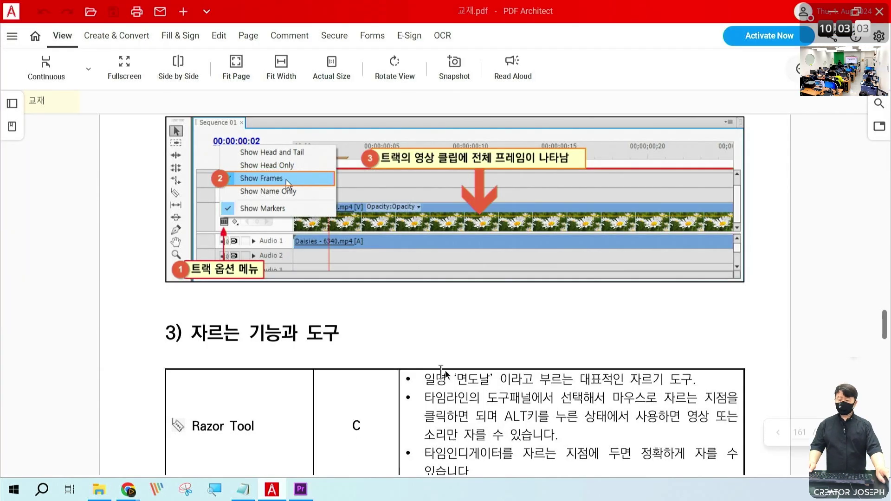
pyautogui.click(12, 103)
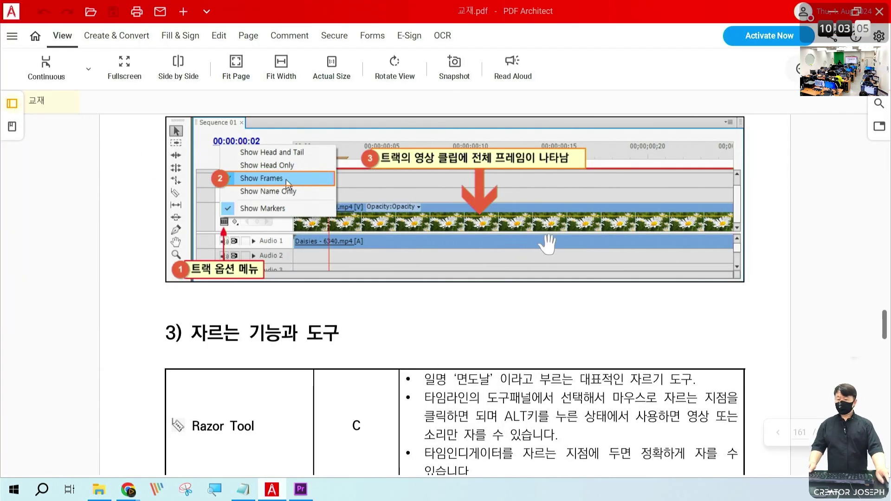
pyautogui.moveTo(205, 320); pyautogui.dragTo(212, 121)
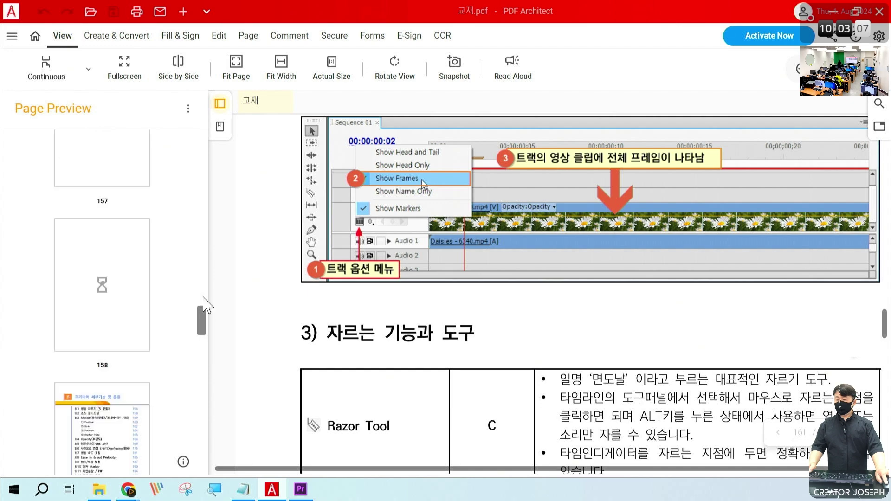
pyautogui.scroll(-2, 120, 404)
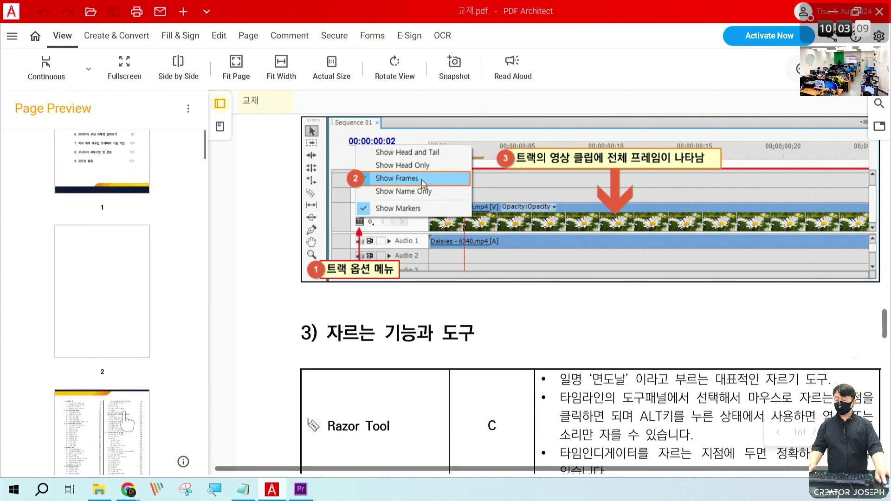
pyautogui.click(125, 420)
pyautogui.scroll(-4, 584, 349)
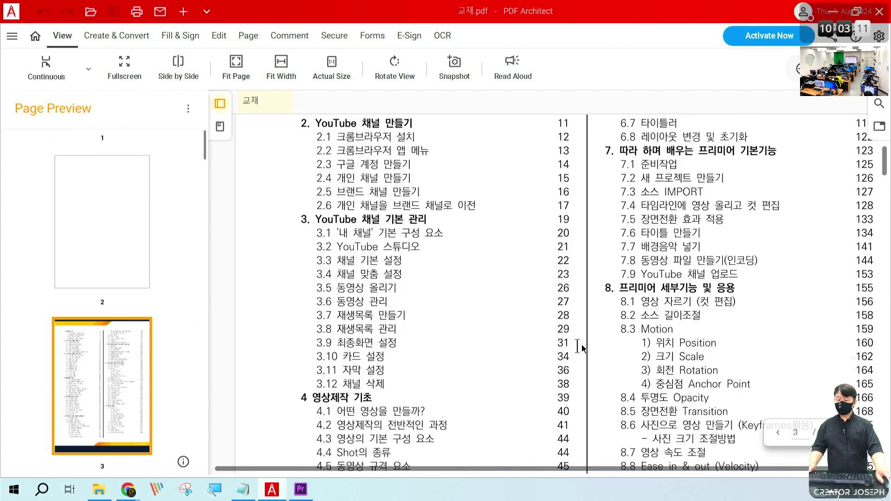
pyautogui.scroll(-2, 584, 348)
pyautogui.scroll(-2, 524, 330)
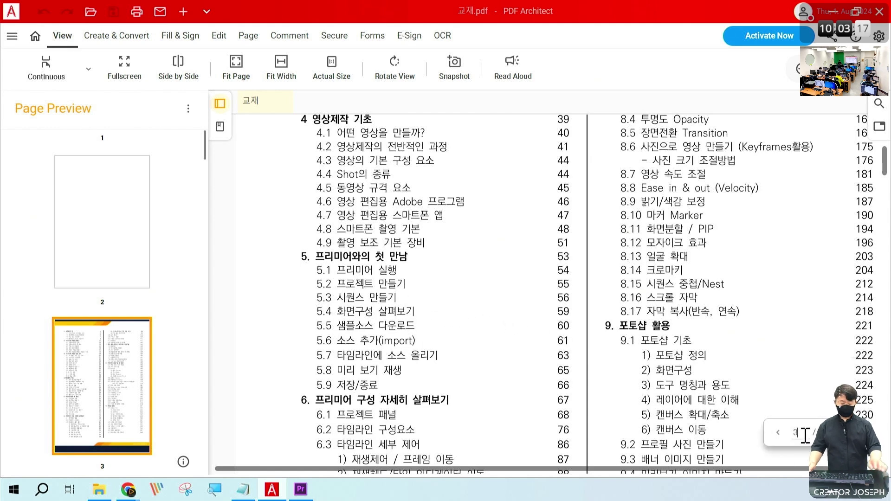
pyautogui.write('65')
pyautogui.press('Return')
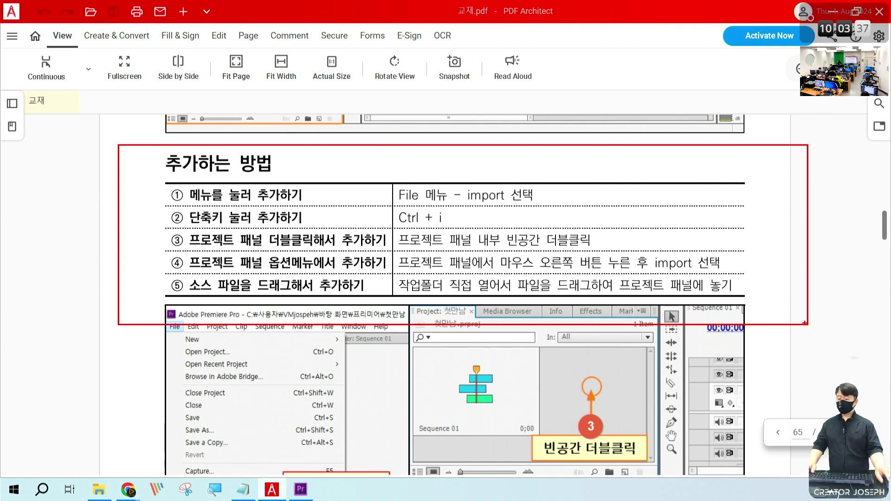
# Step: Mark import methods ①–③ on page 65 in red, then return to Premiere Pro
pyautogui.press('e')
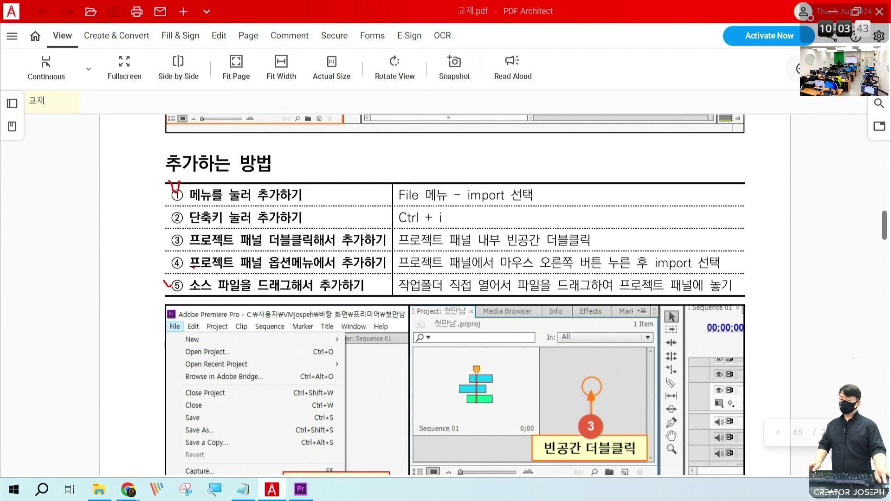
pyautogui.moveTo(198, 187); pyautogui.dragTo(224, 174)
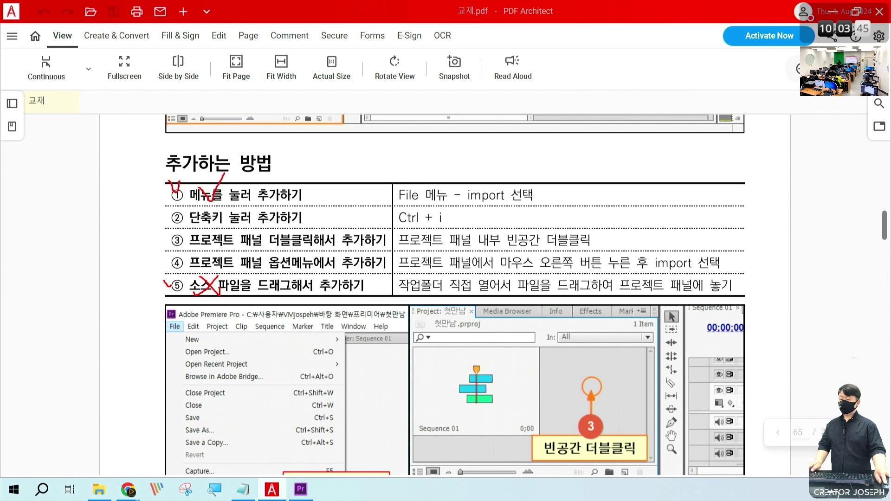
pyautogui.moveTo(172, 205); pyautogui.dragTo(489, 234)
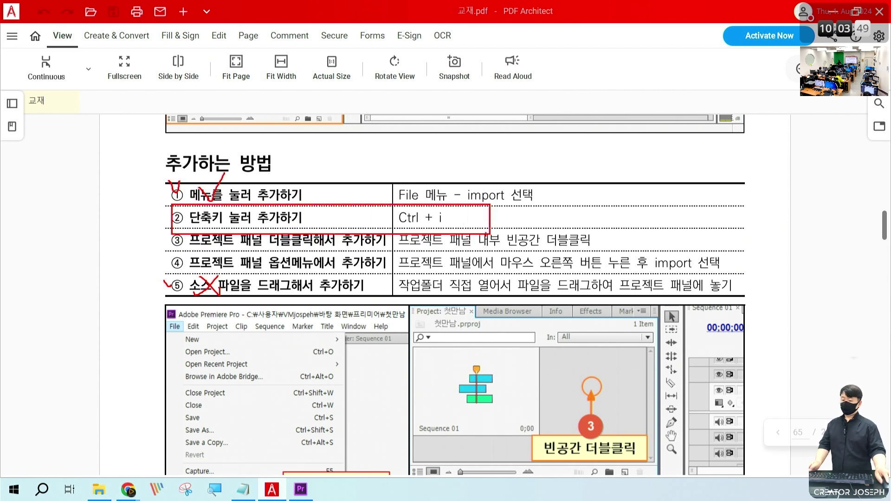
pyautogui.press('Escape')
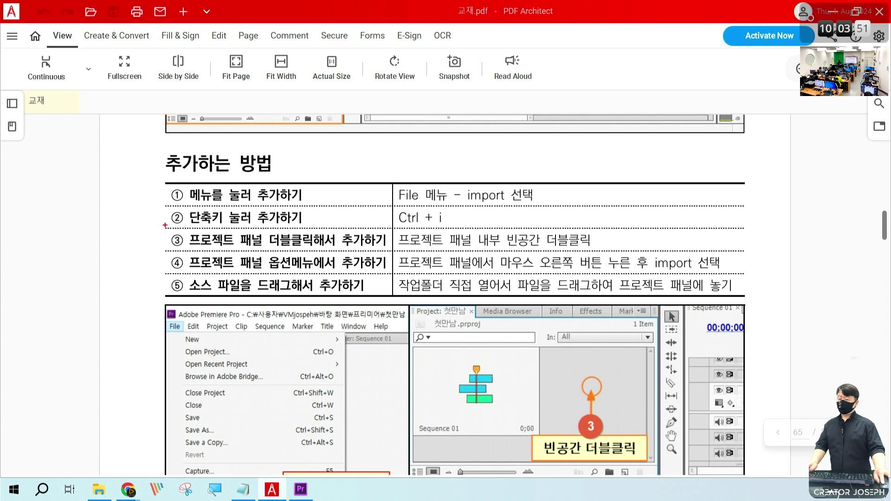
pyautogui.moveTo(165, 225); pyautogui.dragTo(648, 254)
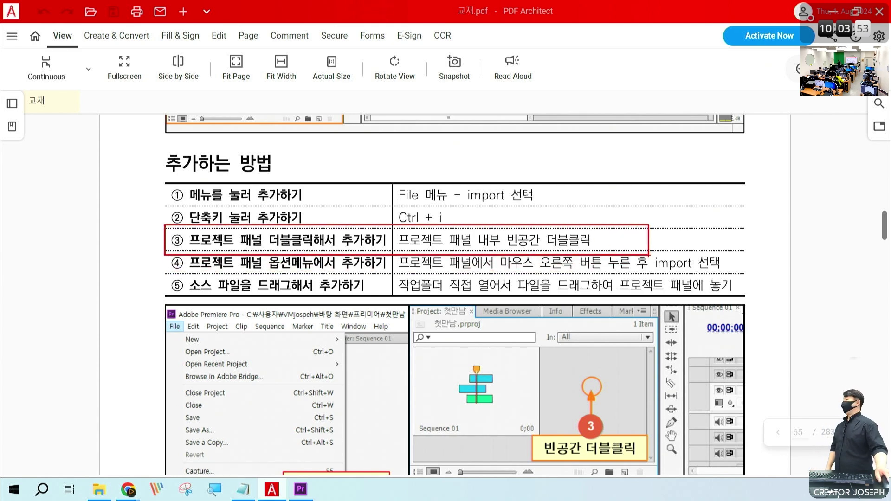
pyautogui.press('Escape')
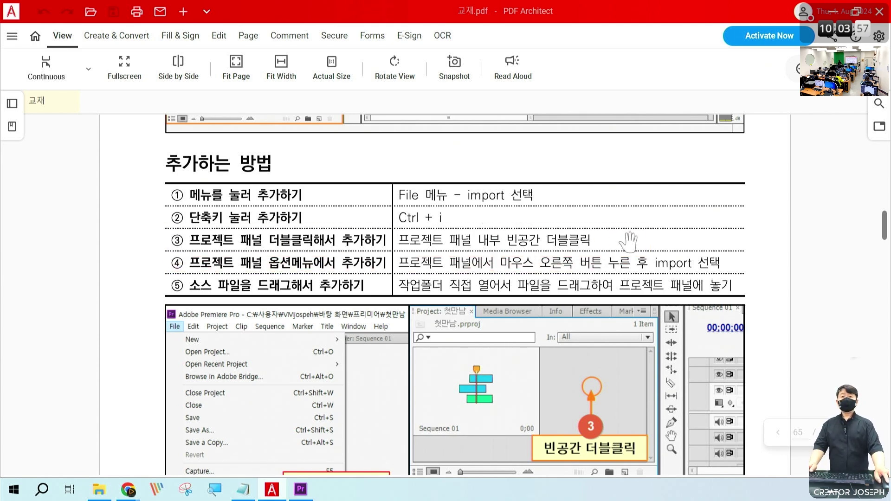
pyautogui.hotkey('alt', 'Tab')
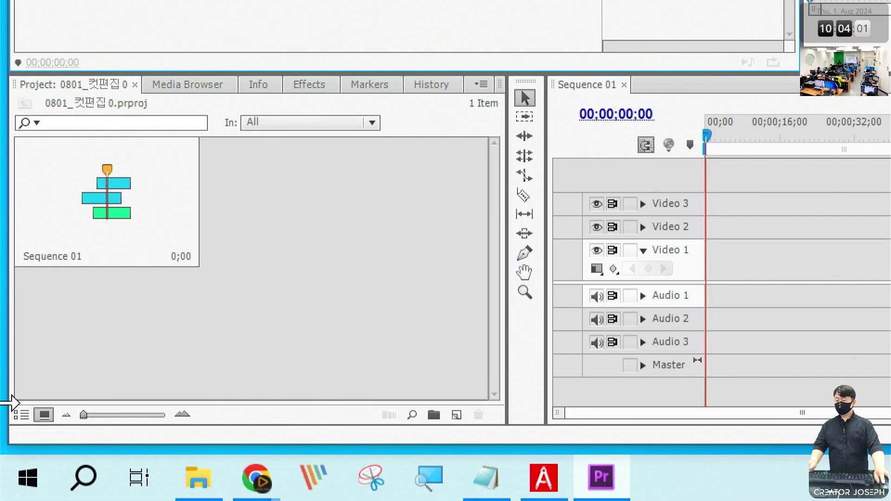
# Step: Circle and check-mark the empty project panel area, then clear the marks
pyautogui.moveTo(320, 288); pyautogui.dragTo(330, 283)
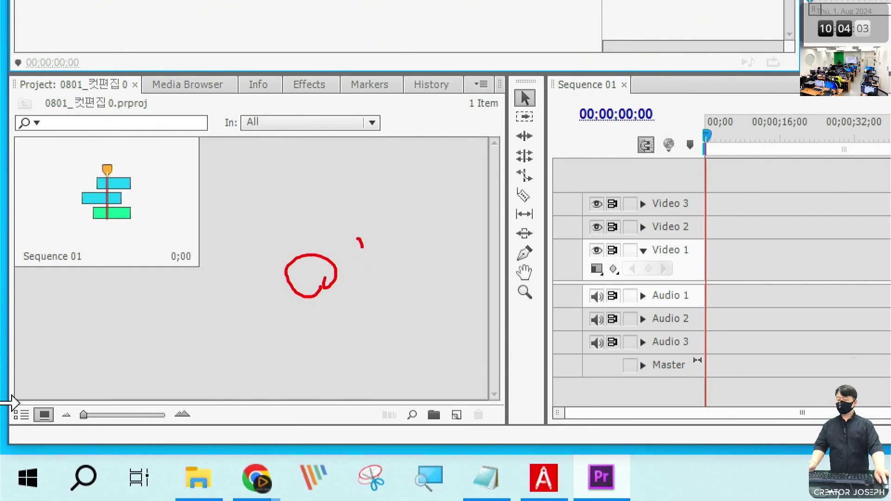
pyautogui.moveTo(363, 247); pyautogui.dragTo(414, 229)
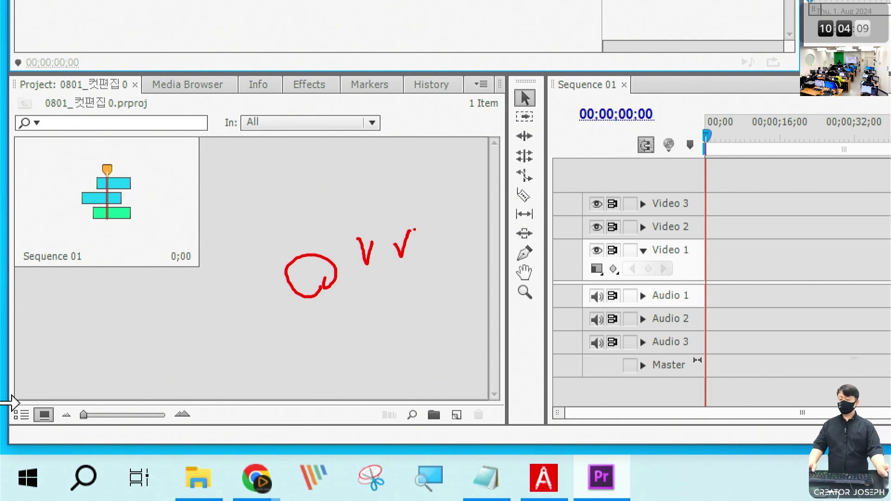
pyautogui.press('Escape')
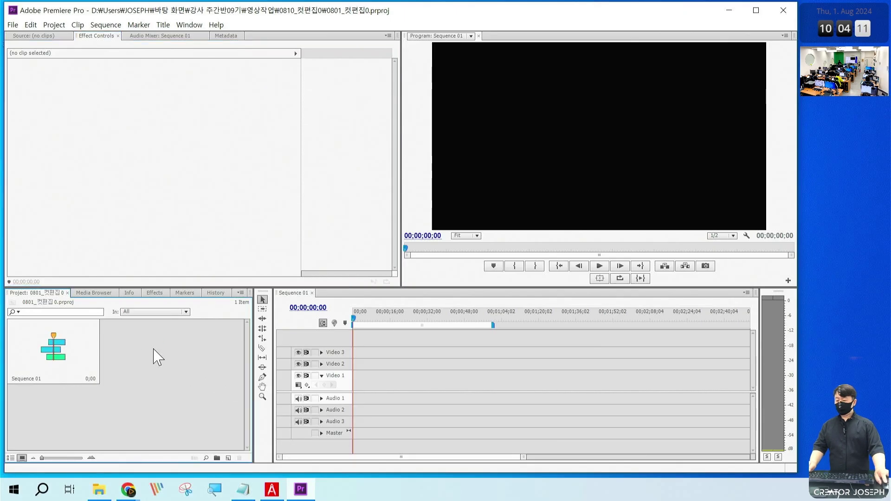
# Step: Import Number.mp4 from the 0810_컷편집0 folder by double-clicking the project panel
pyautogui.doubleClick(158, 357)
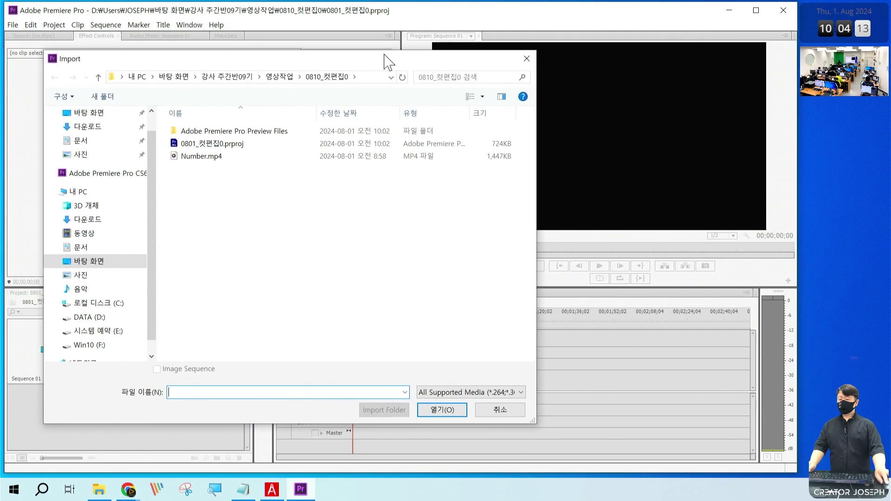
pyautogui.click(293, 77)
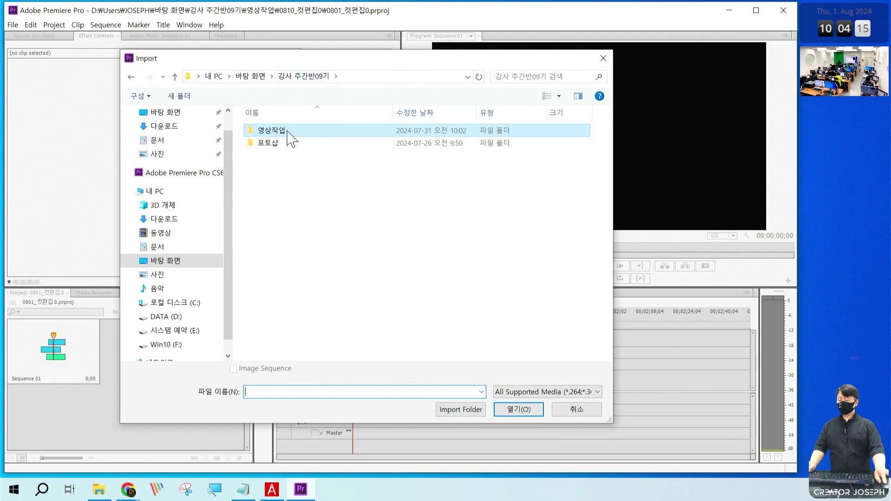
pyautogui.doubleClick(299, 157)
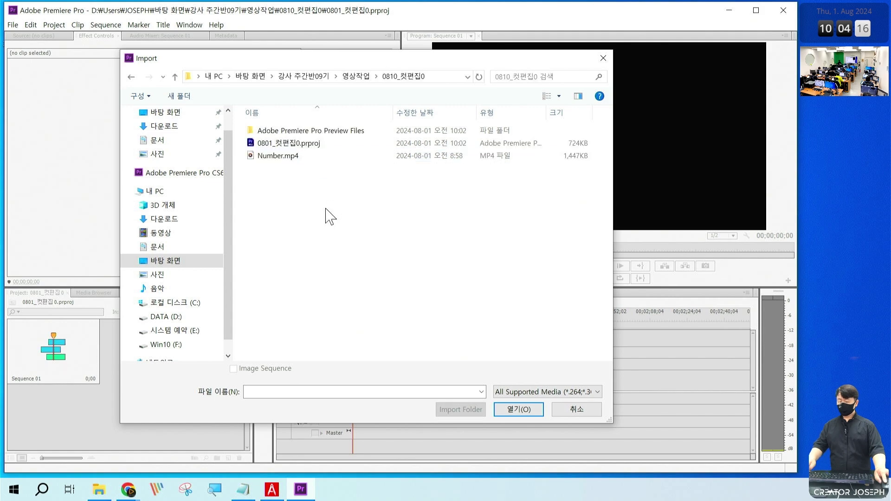
pyautogui.click(304, 158)
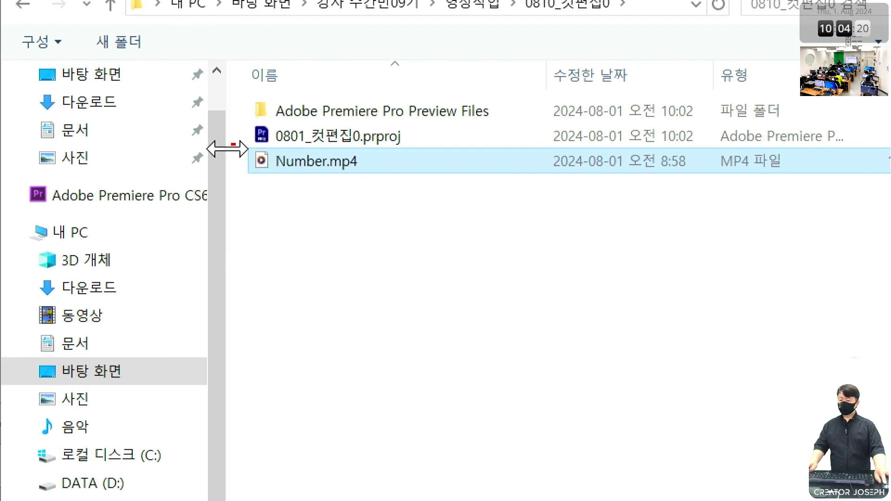
pyautogui.moveTo(231, 144)
pyautogui.mouseDown()
pyautogui.moveTo(390, 176)
pyautogui.moveTo(427, 134)
pyautogui.mouseUp()
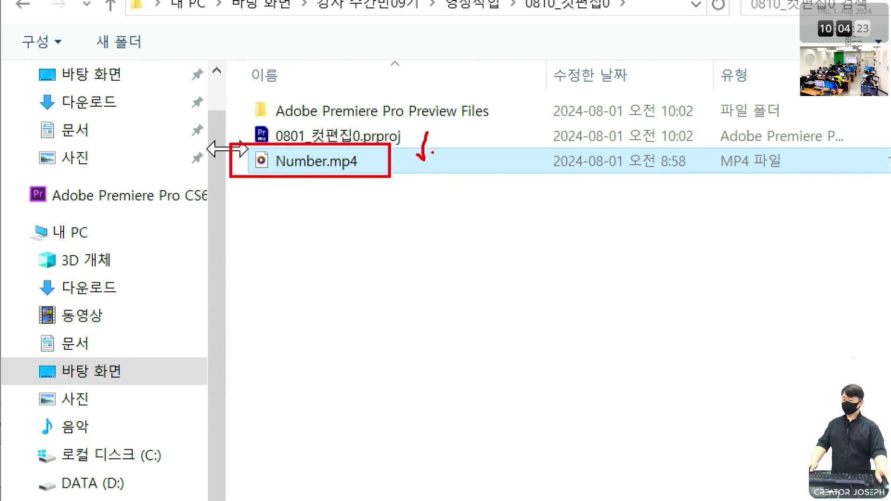
pyautogui.press('Return')
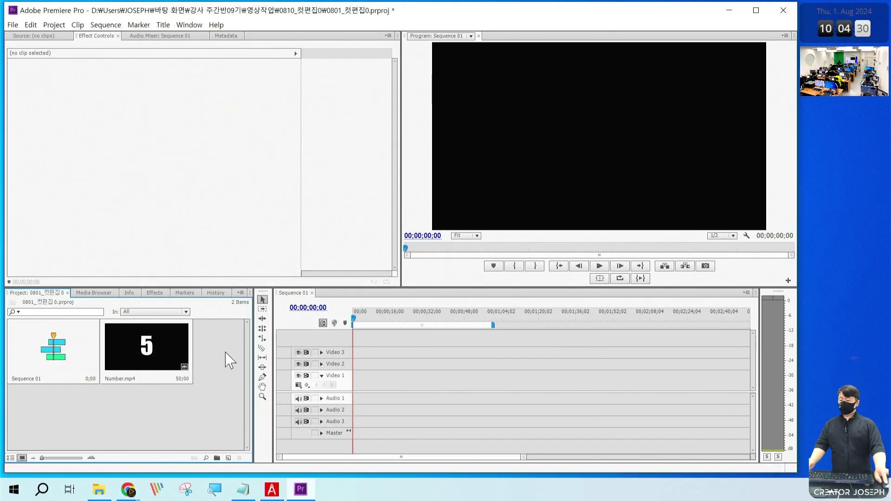
pyautogui.doubleClick(175, 344)
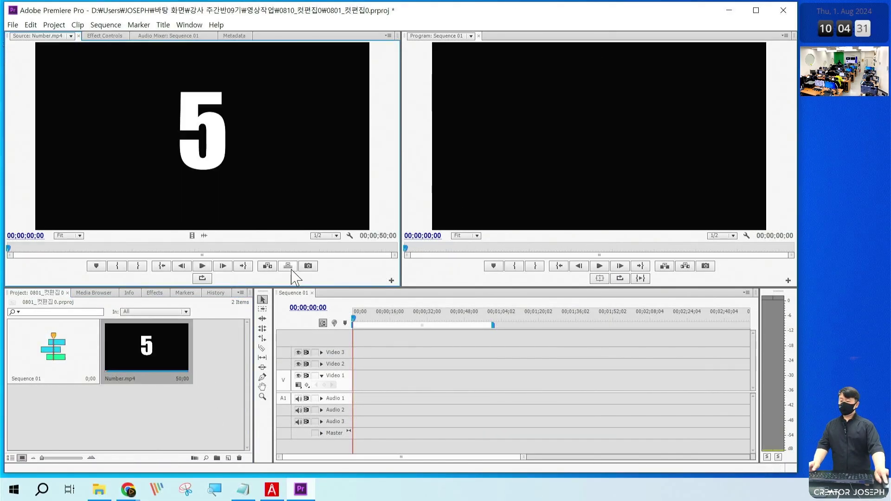
pyautogui.click(202, 266)
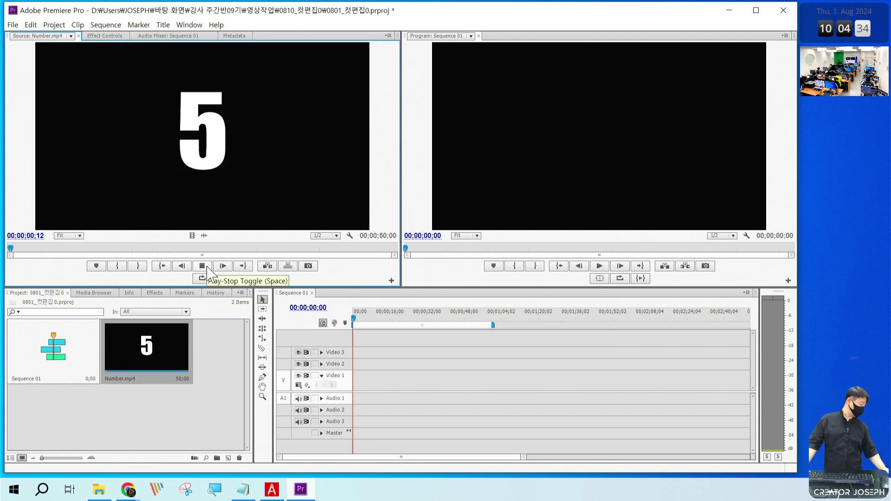
pyautogui.click(204, 267)
pyautogui.moveTo(24, 247); pyautogui.dragTo(68, 245)
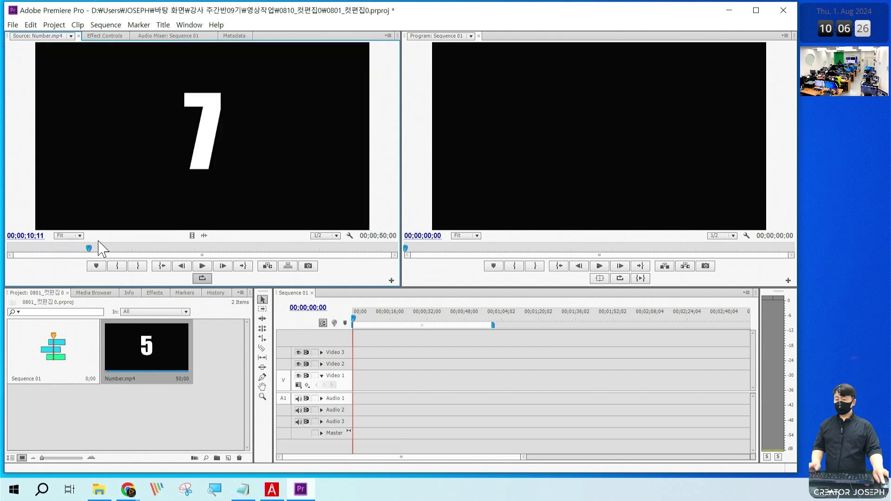
pyautogui.moveTo(68, 245)
pyautogui.mouseDown()
pyautogui.moveTo(301, 251)
pyautogui.moveTo(110, 249)
pyautogui.mouseUp()
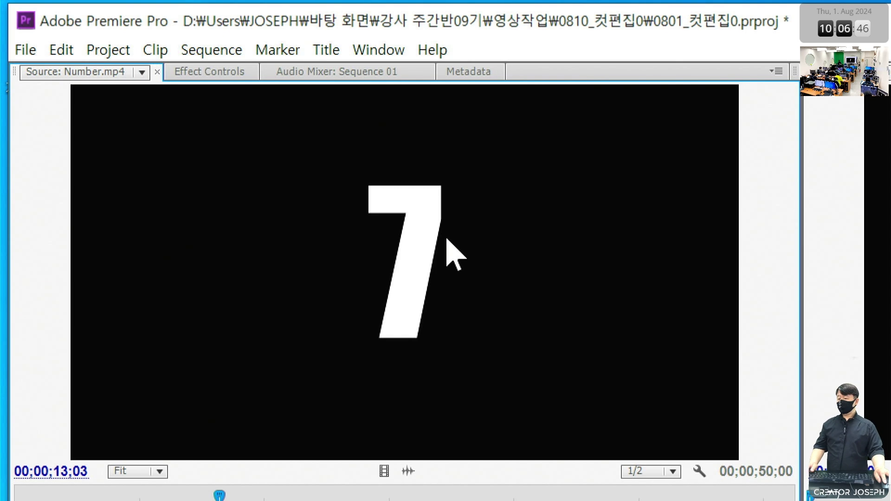
pyautogui.click(142, 73)
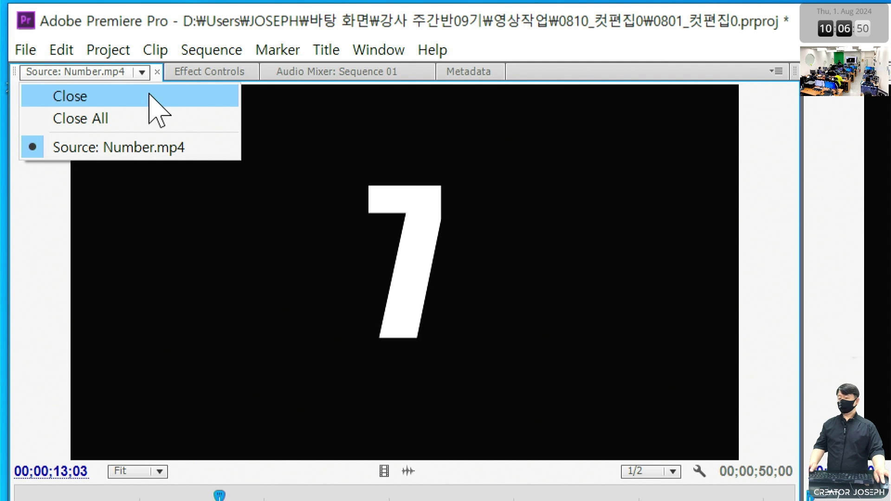
pyautogui.click(149, 96)
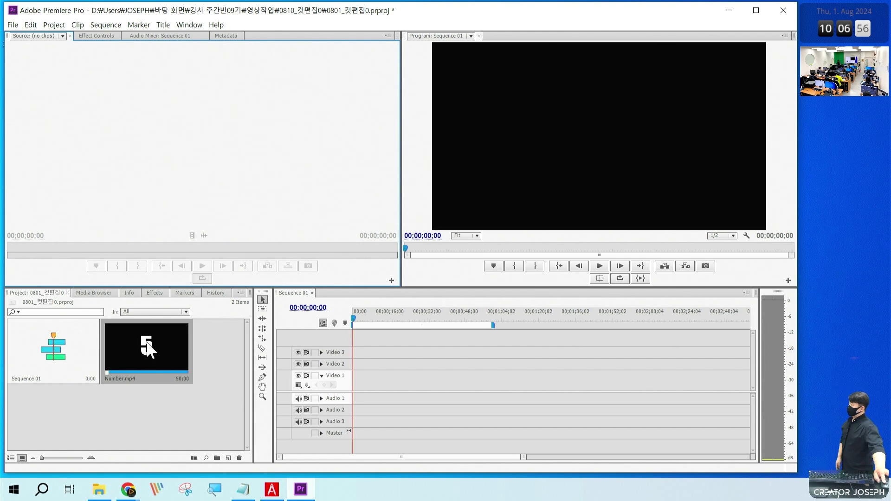
# Step: Place Number.mp4 at the start of Video 1/Audio 1, zoom to fit, and show the Notepad plan
pyautogui.moveTo(149, 351); pyautogui.dragTo(352, 390)
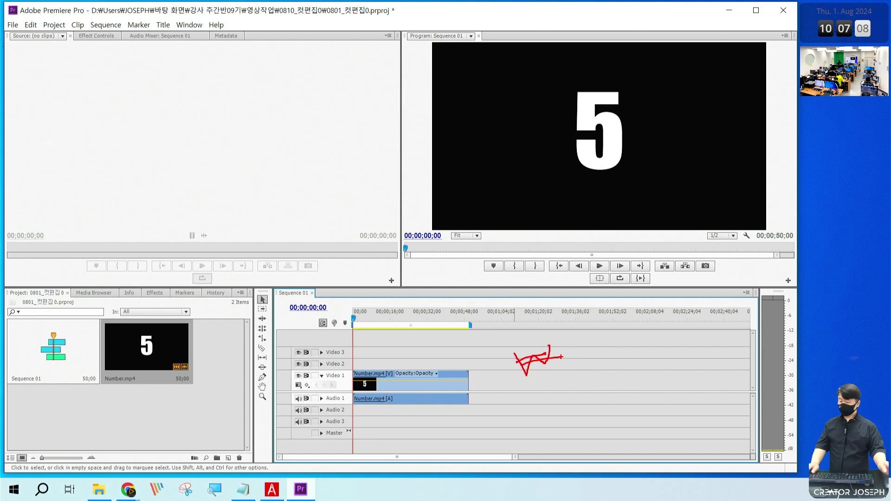
pyautogui.press('\\')
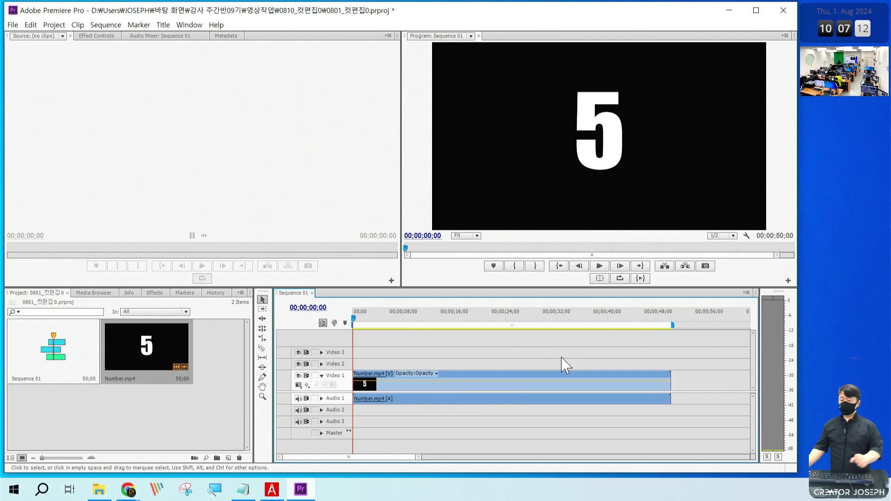
pyautogui.click(245, 478)
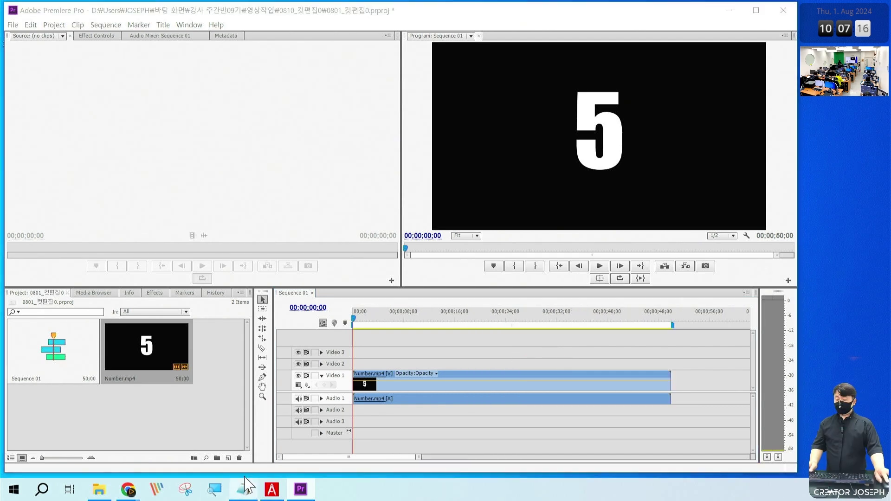
pyautogui.scroll(6, 204, 223)
# Step: Mark up the lesson plan's Razor Tool (Ctrl+K) entry, clear the marks, and return to Premiere Pro
pyautogui.scroll(2, 205, 174)
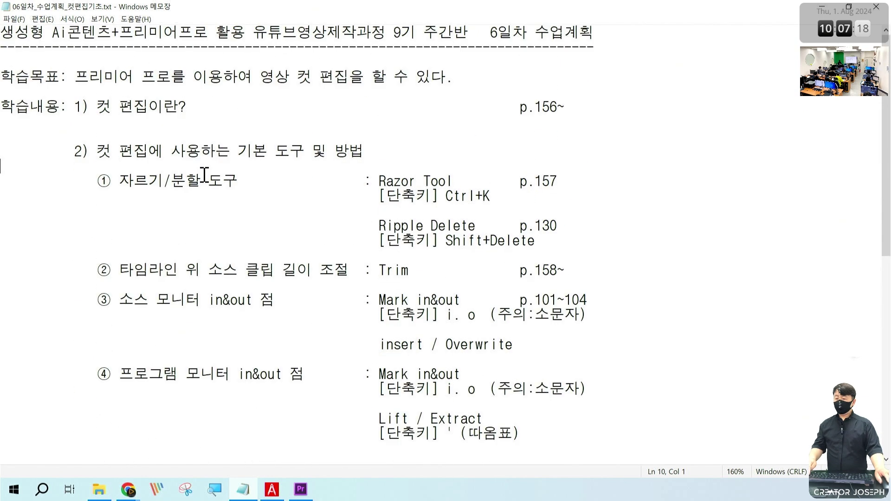
pyautogui.moveTo(82, 167)
pyautogui.mouseDown()
pyautogui.moveTo(609, 214)
pyautogui.moveTo(641, 167)
pyautogui.mouseUp()
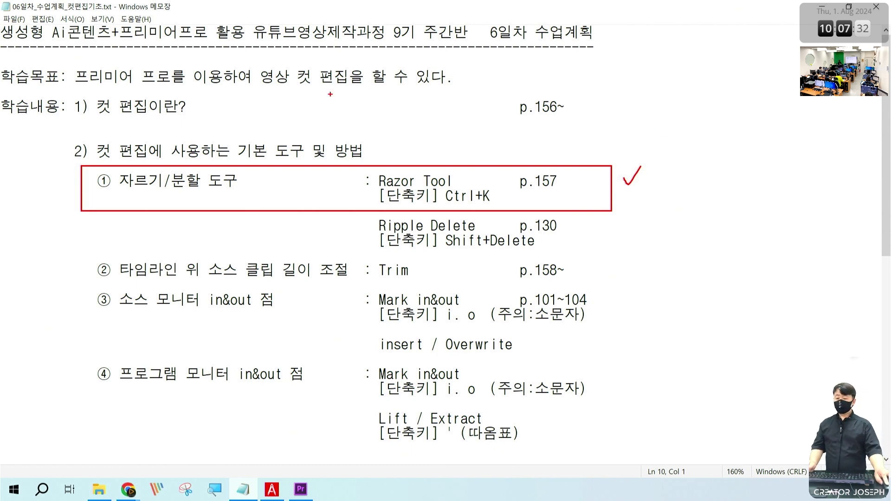
pyautogui.moveTo(359, 157); pyautogui.dragTo(464, 190)
pyautogui.press('Escape')
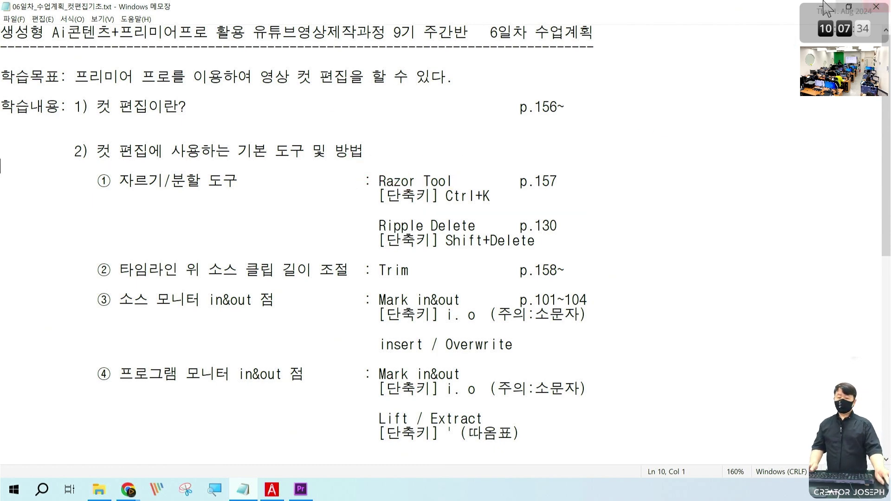
pyautogui.hotkey('alt', 'Tab')
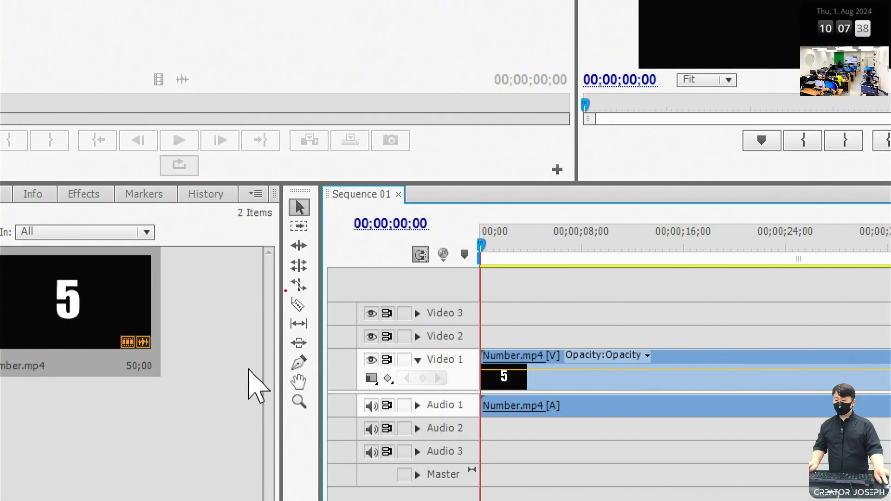
# Step: Move Sequence 01's playhead to 00;00;07;24 on the purple 2 frame, annotating ruler and preview
pyautogui.moveTo(285, 290); pyautogui.dragTo(318, 320)
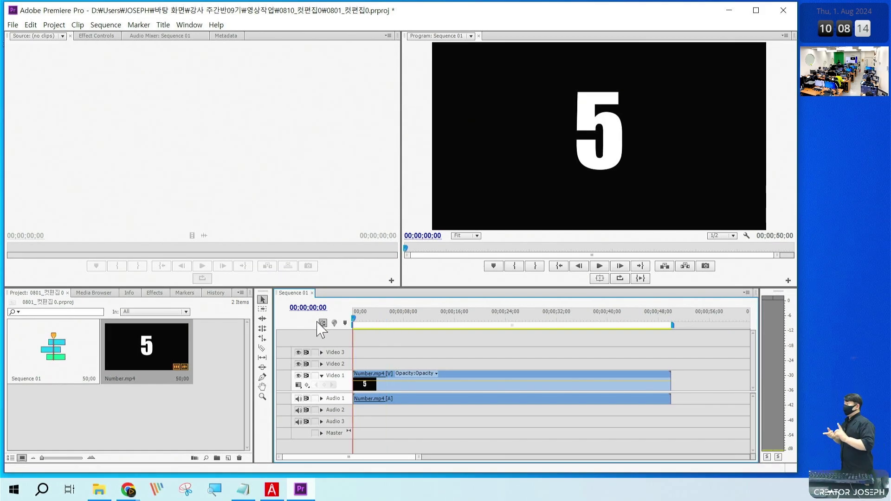
pyautogui.click(402, 321)
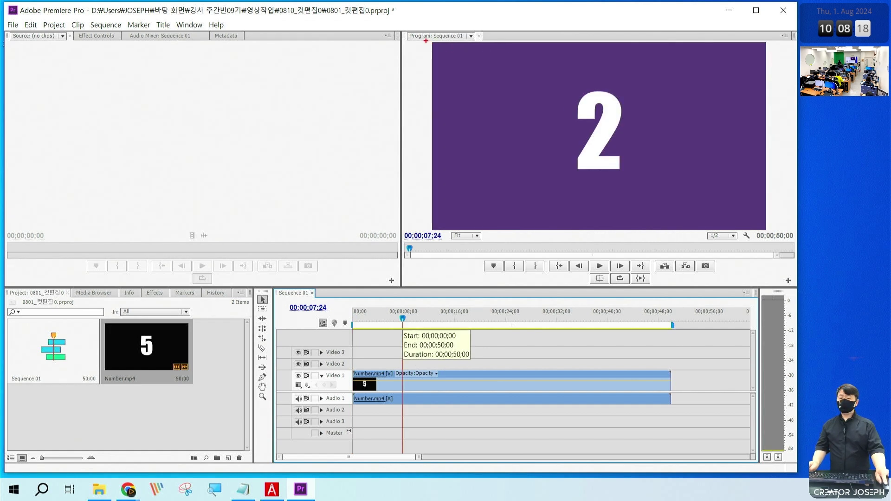
pyautogui.moveTo(426, 41); pyautogui.dragTo(770, 231)
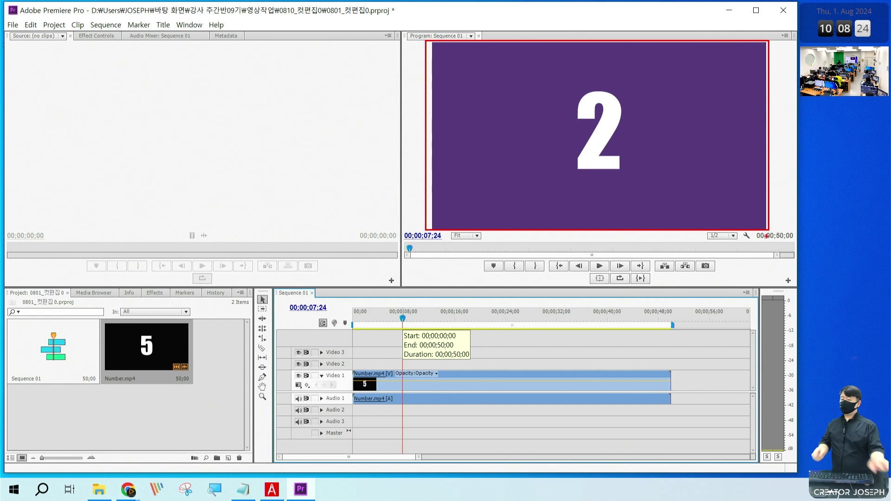
pyautogui.moveTo(386, 304); pyautogui.dragTo(413, 419)
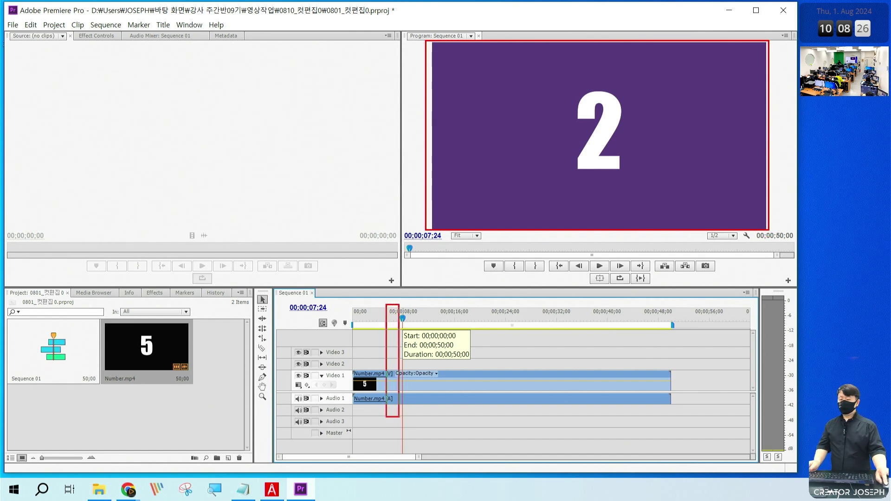
pyautogui.moveTo(407, 289); pyautogui.dragTo(447, 300)
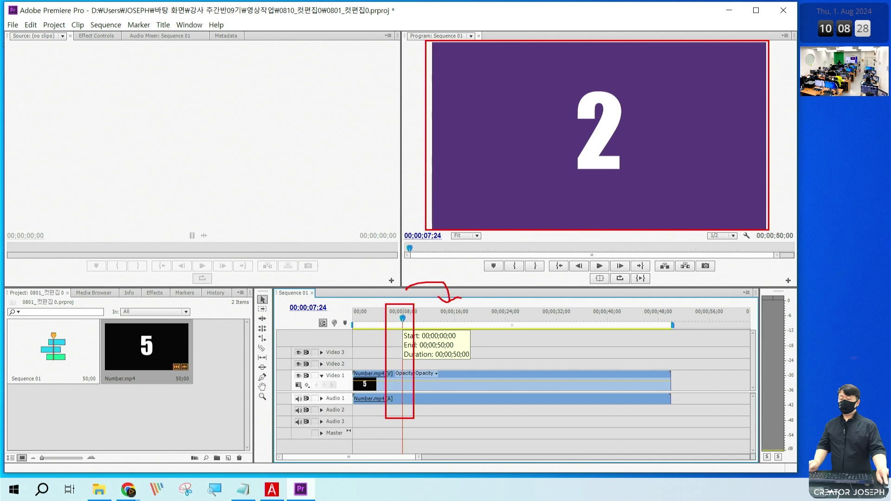
pyautogui.moveTo(469, 327); pyautogui.dragTo(556, 243)
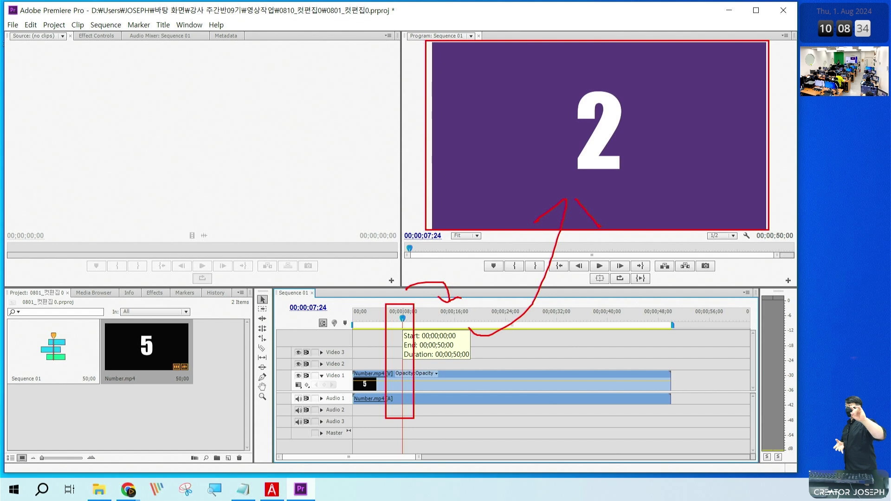
pyautogui.press('Escape')
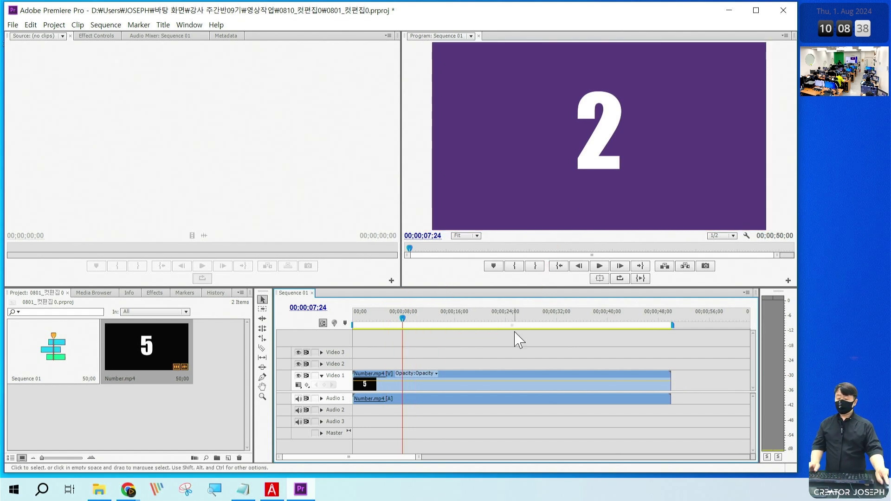
# Step: Play from the start, stop, then frame-step to 00;00;05;00 where the 5 becomes purple 2
pyautogui.press('Home')
pyautogui.press('space')
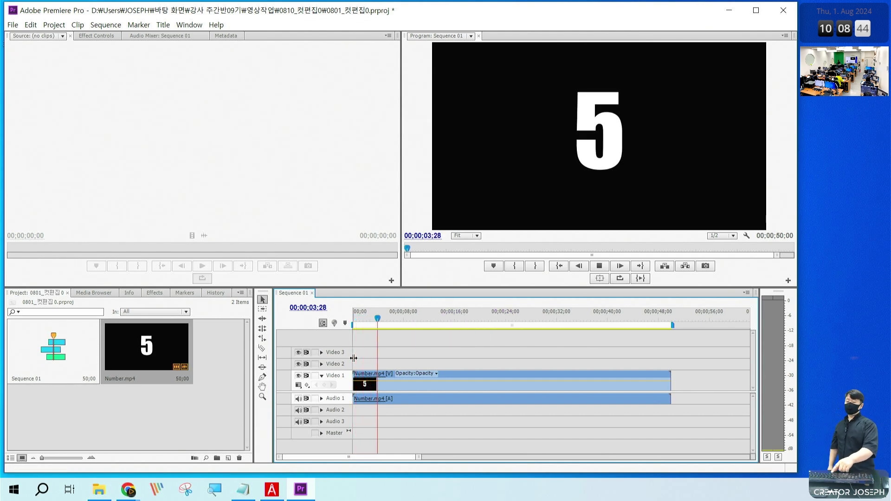
pyautogui.press('space')
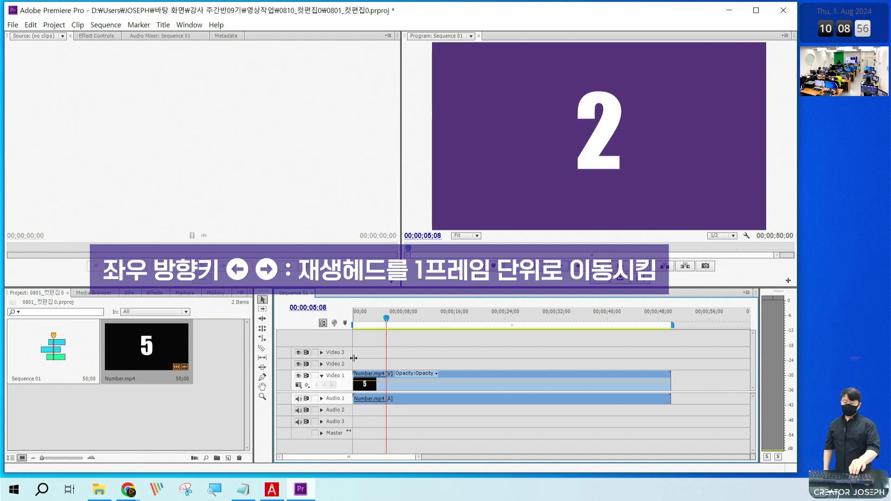
pyautogui.press('Left')
pyautogui.press('Left')
pyautogui.press('Left')
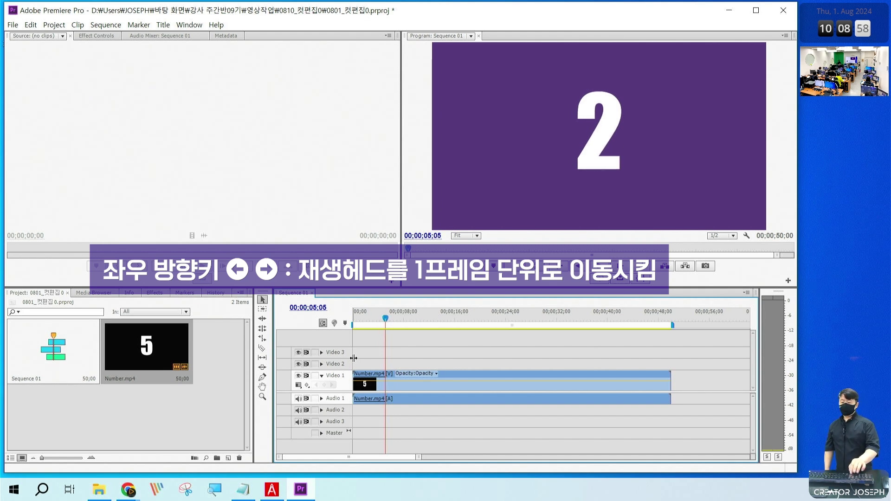
pyautogui.press('Left')
pyautogui.press('Left')
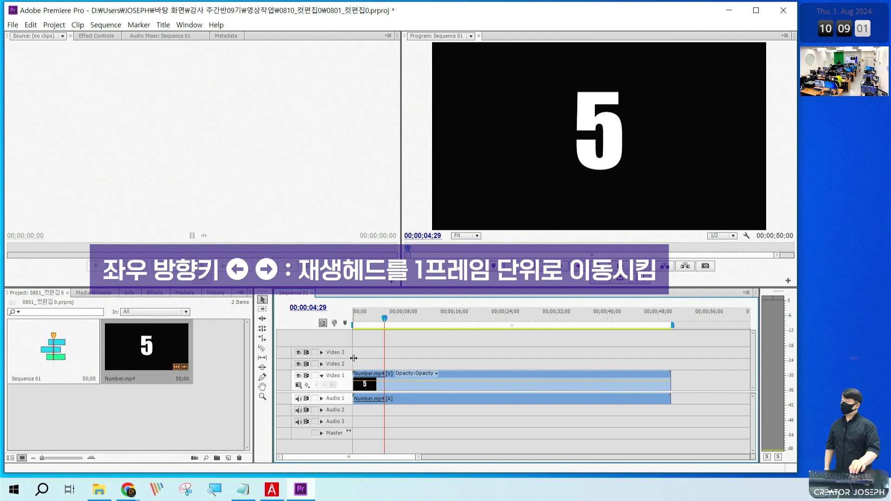
pyautogui.press('Right')
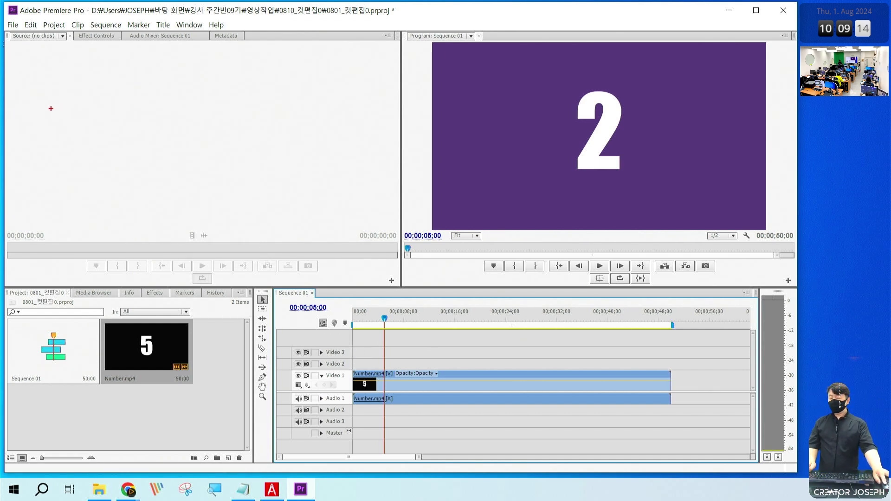
# Step: Annotate the playhead as the time indicator, linking the 00;00;05;00 timecodes in preview and timeline
pyautogui.moveTo(45, 109); pyautogui.dragTo(134, 200)
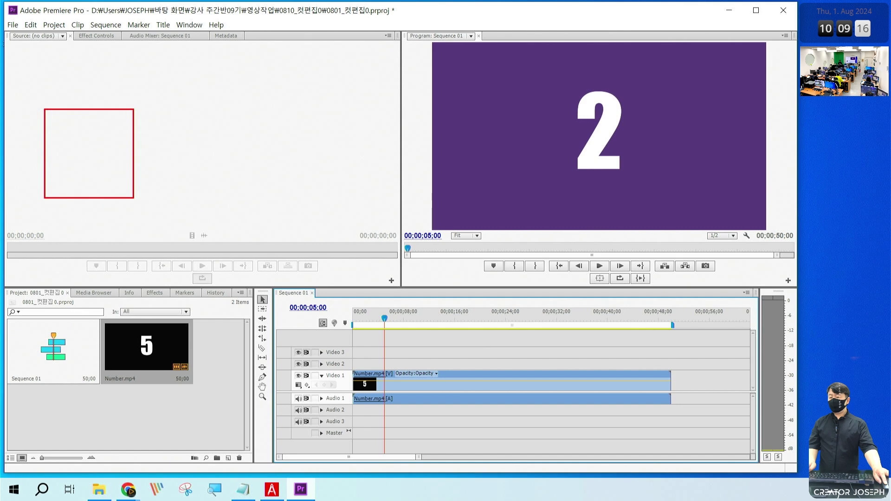
pyautogui.moveTo(142, 108); pyautogui.dragTo(238, 196)
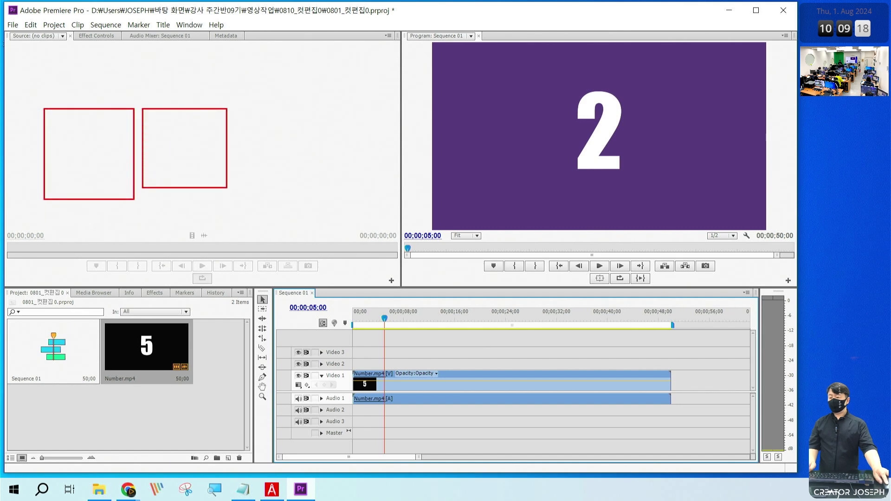
pyautogui.moveTo(246, 109); pyautogui.dragTo(345, 193)
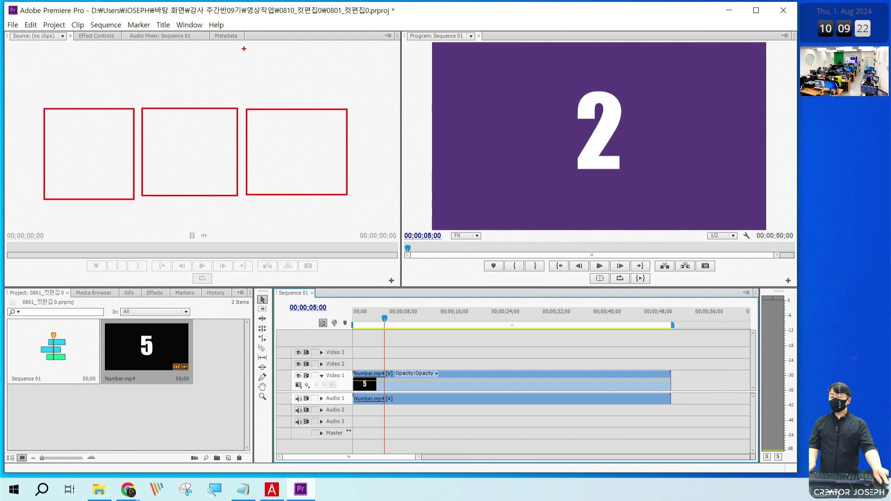
pyautogui.moveTo(244, 48); pyautogui.dragTo(241, 299)
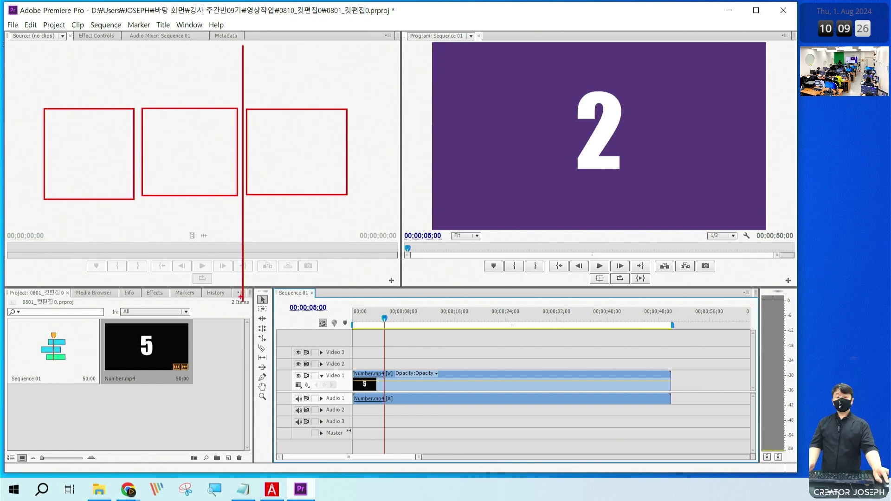
pyautogui.moveTo(372, 352)
pyautogui.mouseDown()
pyautogui.moveTo(392, 341)
pyautogui.moveTo(254, 265)
pyautogui.mouseUp()
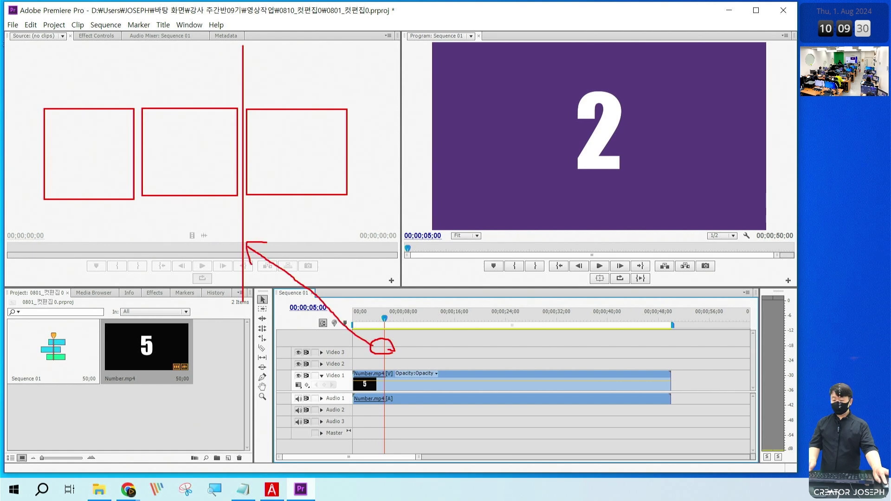
pyautogui.write('t')
pyautogui.write('타임인디게')
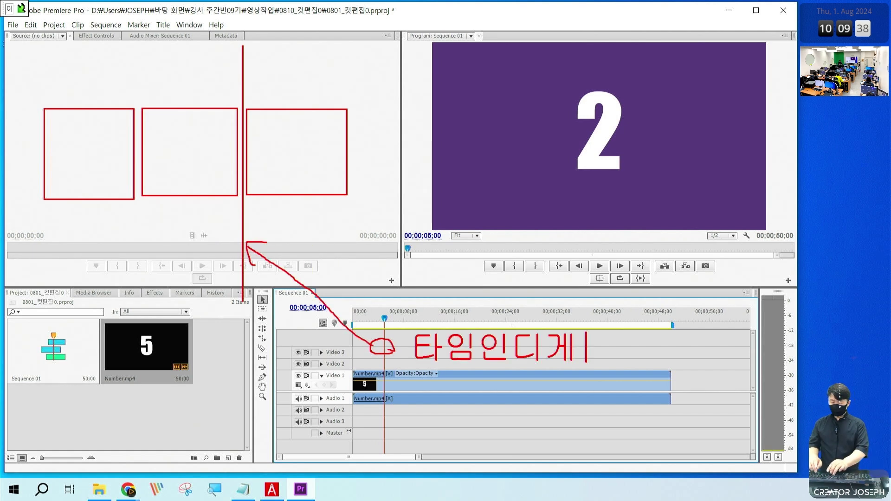
pyautogui.write('이터')
pyautogui.press('Escape')
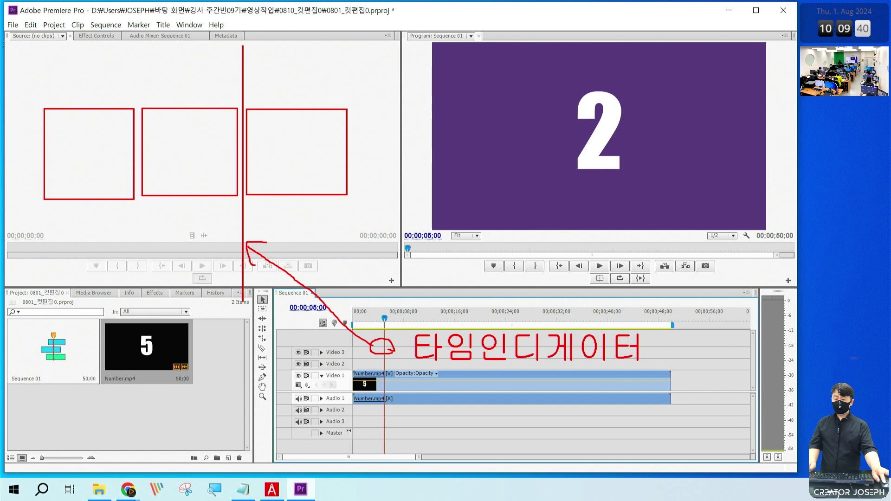
pyautogui.moveTo(385, 328); pyautogui.dragTo(684, 373)
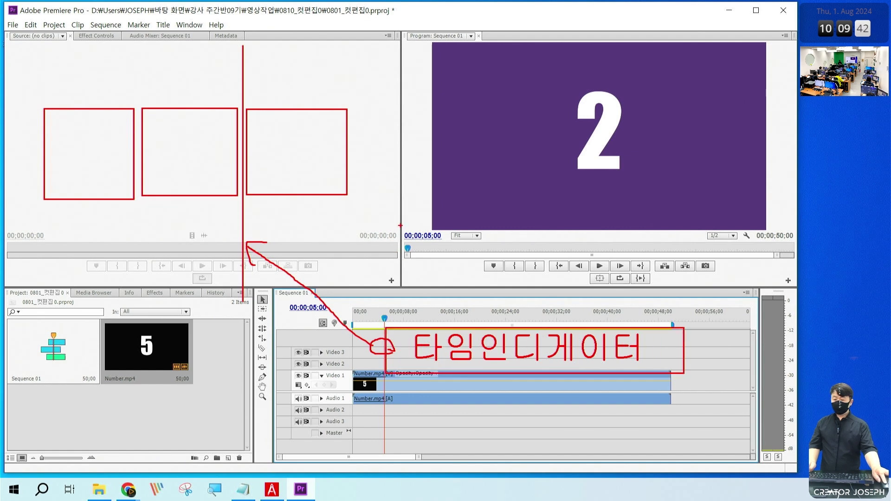
pyautogui.moveTo(400, 225); pyautogui.dragTo(442, 247)
pyautogui.moveTo(282, 294); pyautogui.dragTo(364, 322)
pyautogui.moveTo(412, 263); pyautogui.dragTo(388, 319)
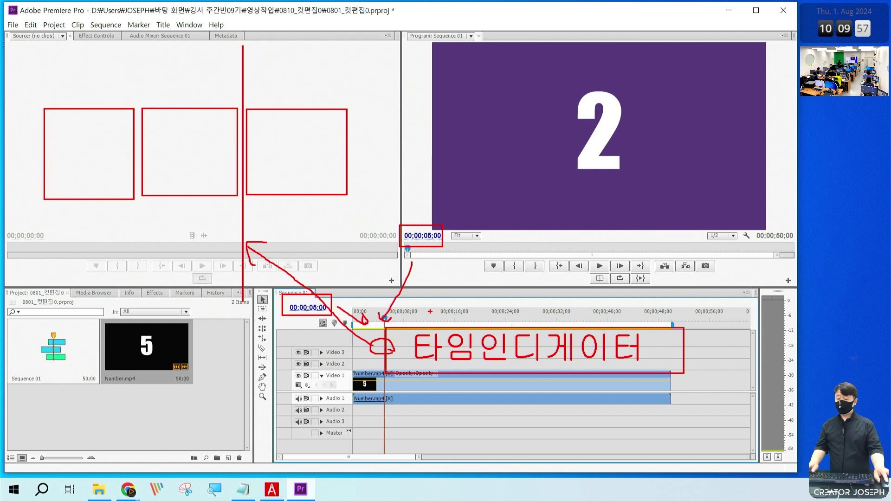
pyautogui.press('Escape')
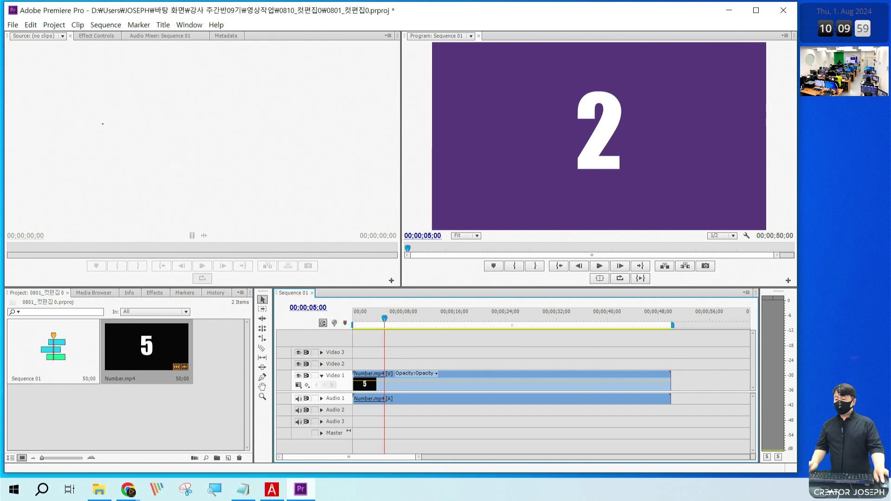
# Step: Sketch the 5-to-2 frame boundary, then step back to 00;00;04;29, the last black 5 frame
pyautogui.moveTo(37, 109); pyautogui.dragTo(109, 175)
pyautogui.moveTo(120, 108); pyautogui.dragTo(189, 168)
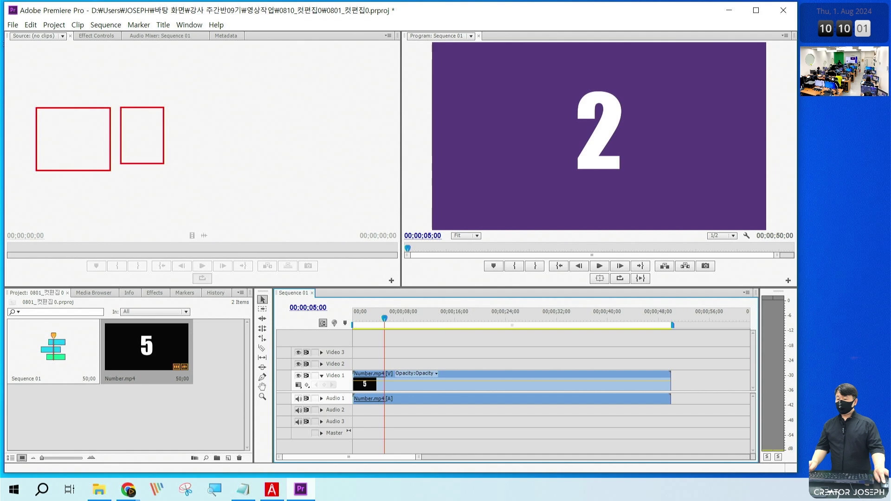
pyautogui.moveTo(196, 107); pyautogui.dragTo(272, 176)
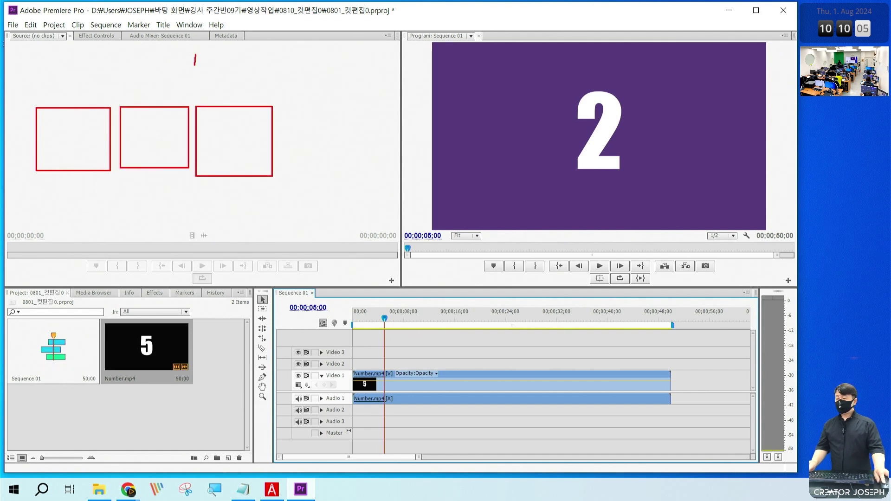
pyautogui.moveTo(195, 65); pyautogui.dragTo(195, 244)
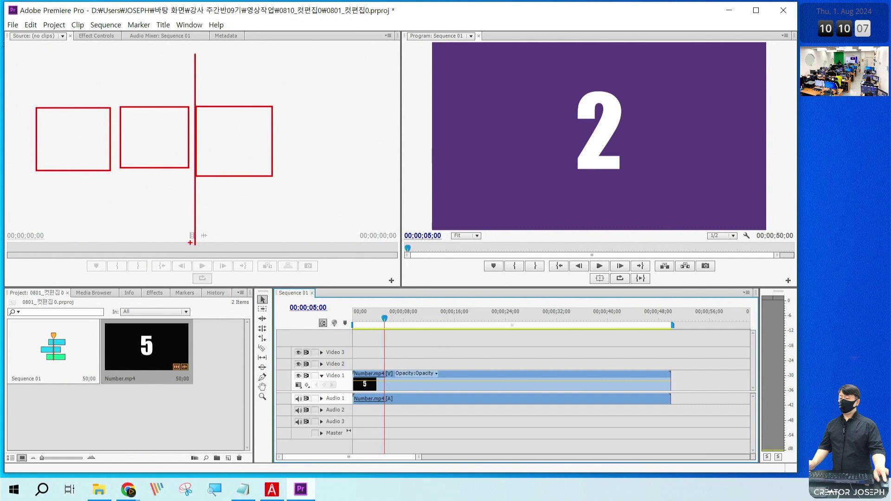
pyautogui.moveTo(231, 96); pyautogui.dragTo(252, 91)
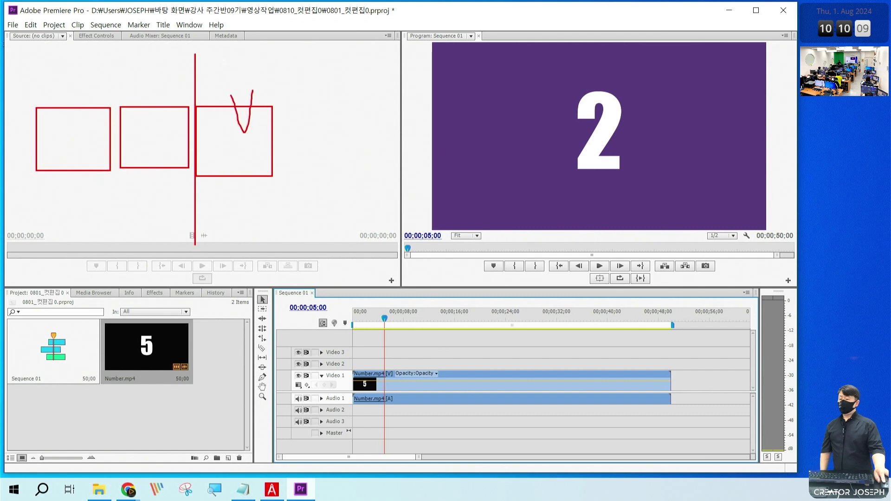
pyautogui.moveTo(241, 147)
pyautogui.mouseDown()
pyautogui.moveTo(264, 167)
pyautogui.moveTo(475, 169)
pyautogui.mouseUp()
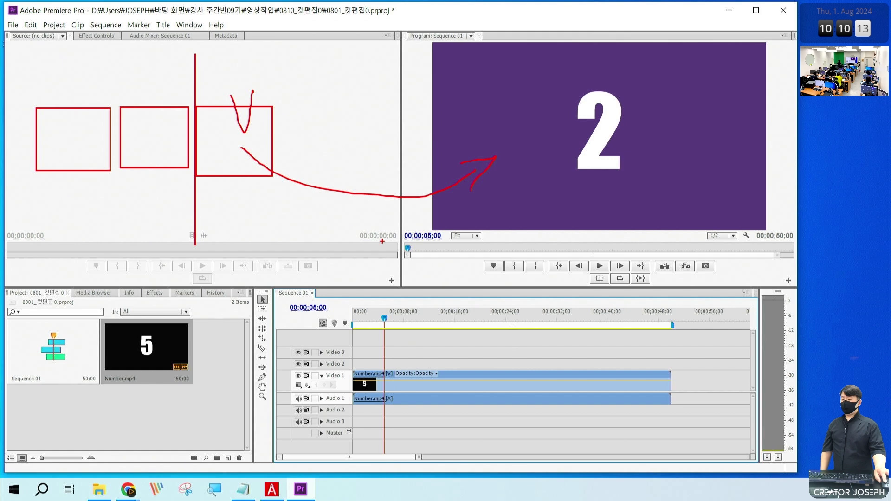
pyautogui.moveTo(140, 117)
pyautogui.mouseDown()
pyautogui.moveTo(159, 144)
pyautogui.moveTo(164, 119)
pyautogui.mouseUp()
pyautogui.moveTo(220, 135); pyautogui.dragTo(231, 152)
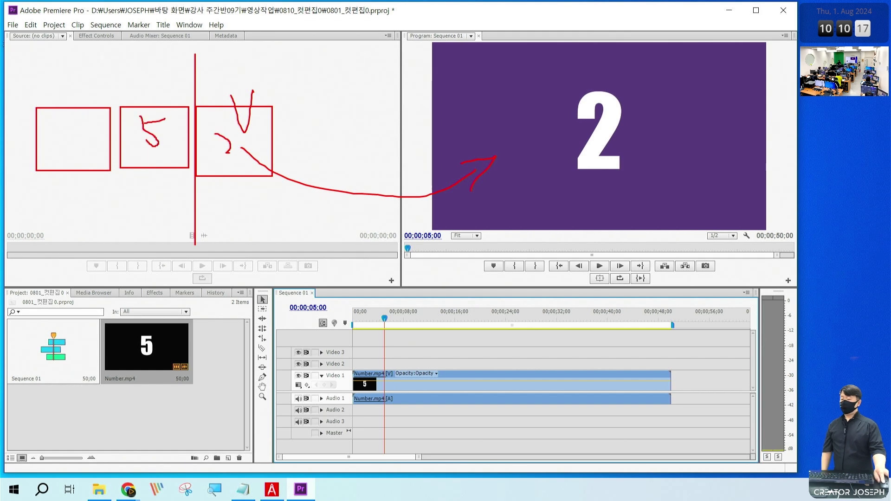
pyautogui.moveTo(464, 153); pyautogui.dragTo(469, 156)
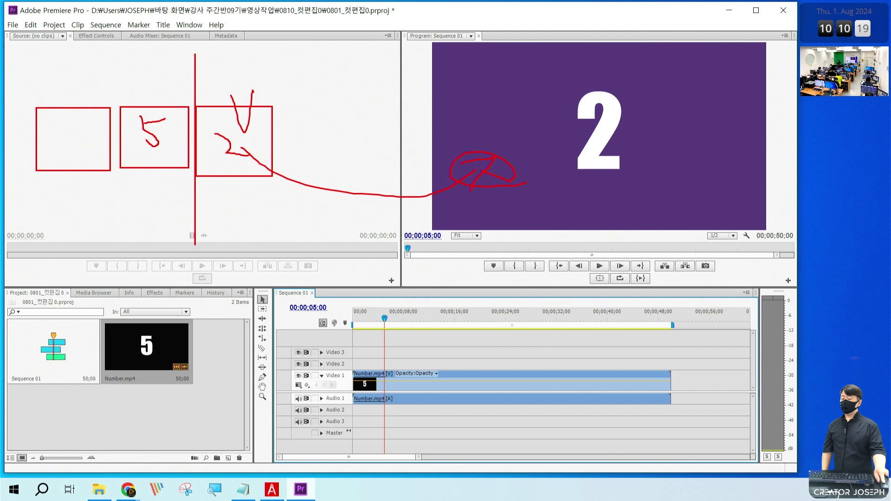
pyautogui.moveTo(163, 60)
pyautogui.mouseDown()
pyautogui.moveTo(186, 84)
pyautogui.moveTo(220, 53)
pyautogui.mouseUp()
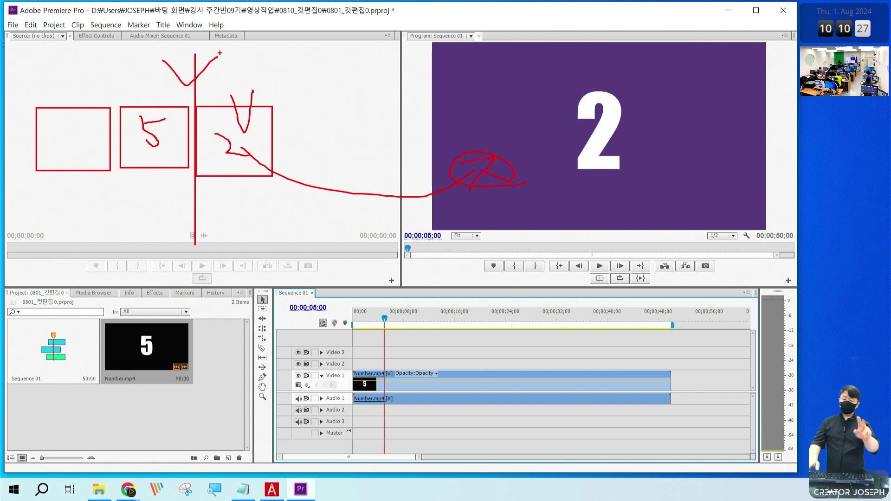
pyautogui.press('Escape')
pyautogui.press('Left')
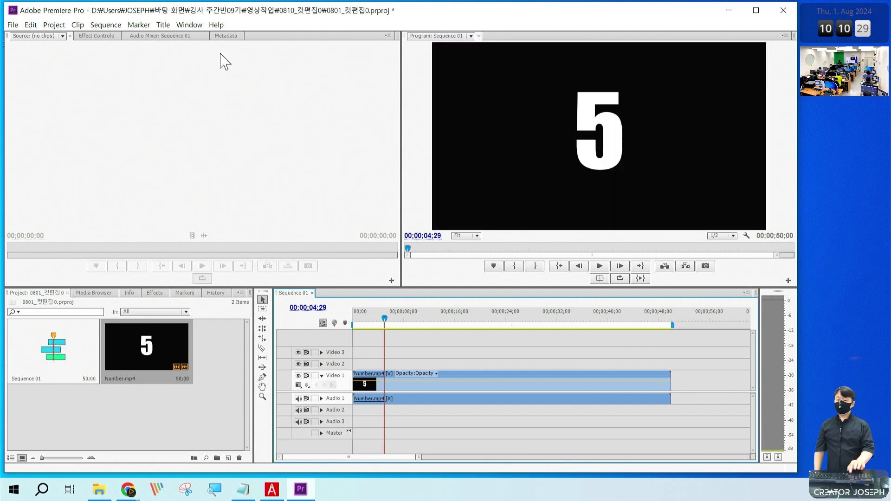
# Step: Return the playhead to 00;00;05;00 and activate the Razor tool
pyautogui.press('Right')
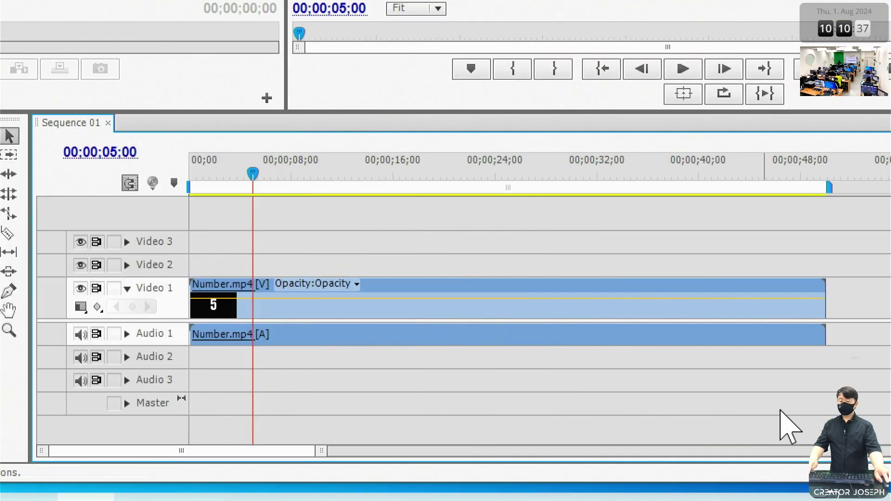
pyautogui.click(139, 233)
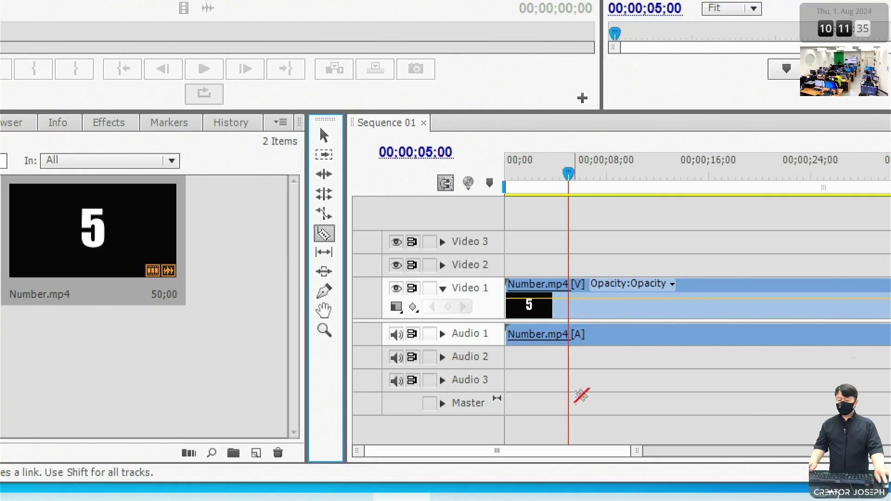
# Step: Mark the cut point, split Number.mp4 at 00;00;05;00, and return to the Selection tool
pyautogui.moveTo(529, 246); pyautogui.dragTo(613, 372)
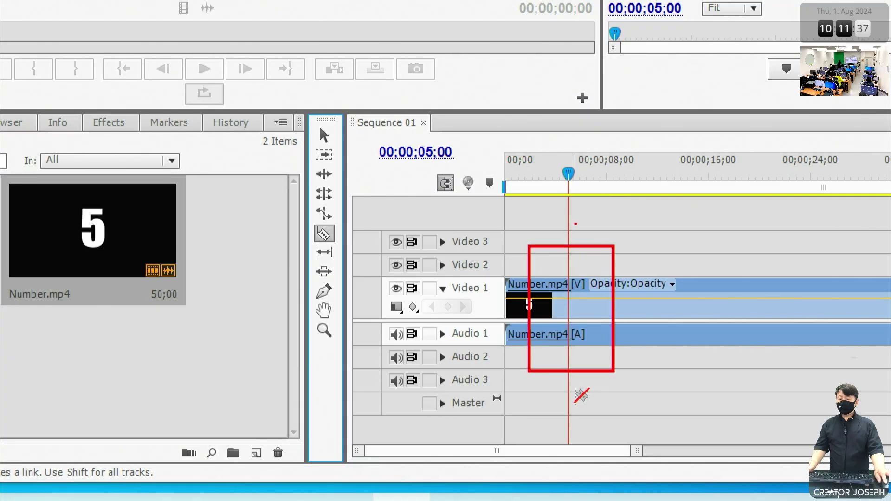
pyautogui.moveTo(567, 189); pyautogui.dragTo(567, 422)
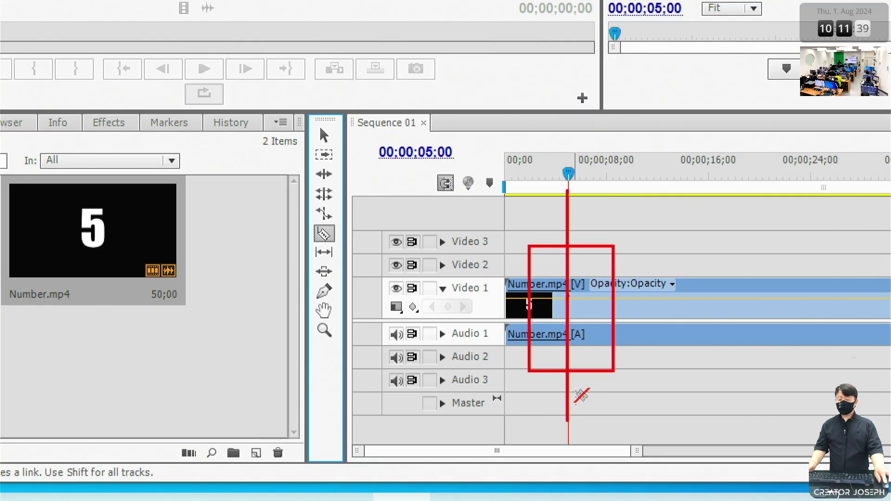
pyautogui.moveTo(567, 293); pyautogui.dragTo(590, 260)
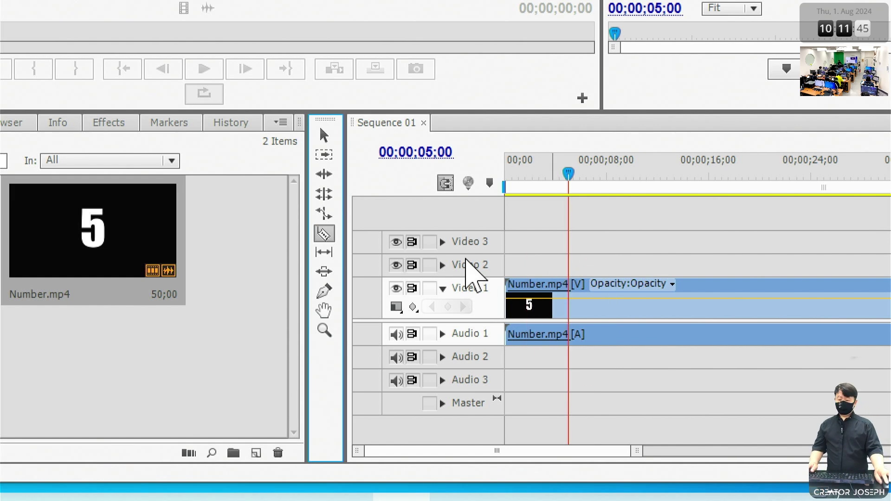
pyautogui.press('Escape')
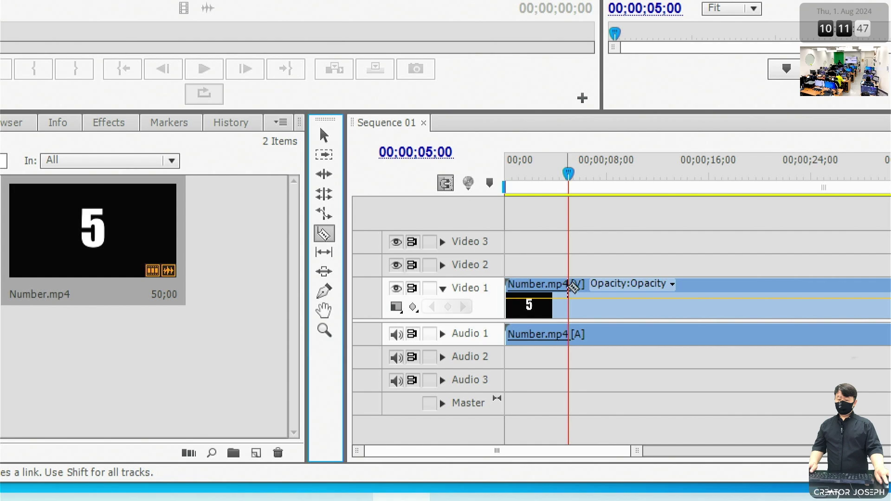
pyautogui.click(568, 297)
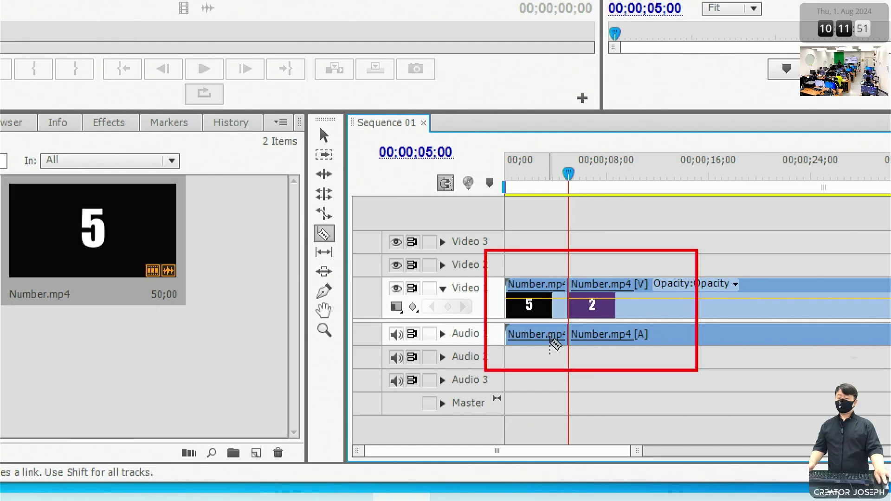
pyautogui.press('v')
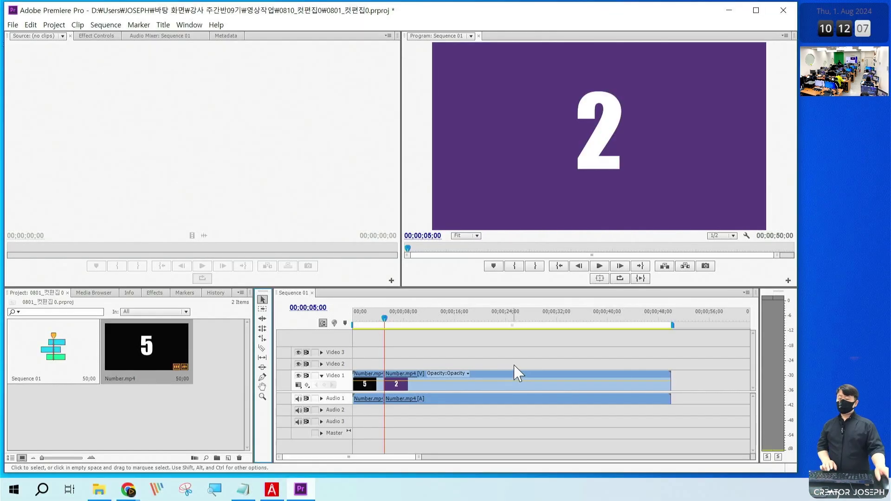
# Step: Play past the purple 2, frame-step to 00;00;10;00 where black 7 begins, and pick the Razor
pyautogui.press('space')
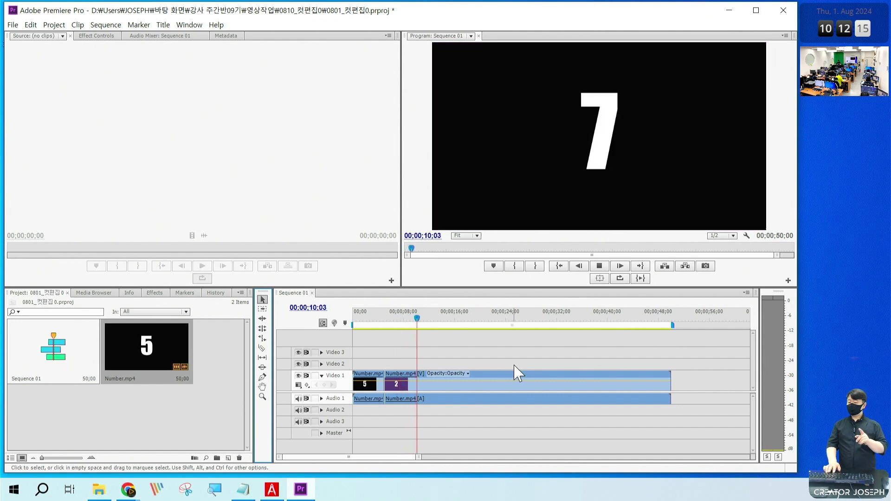
pyautogui.press('space')
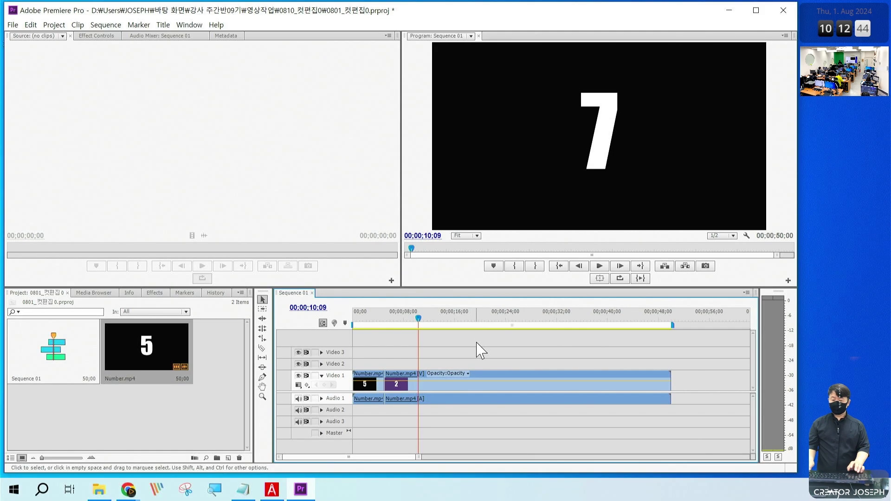
pyautogui.press('Left')
pyautogui.press('Left')
pyautogui.press('Left')
pyautogui.press('Left')
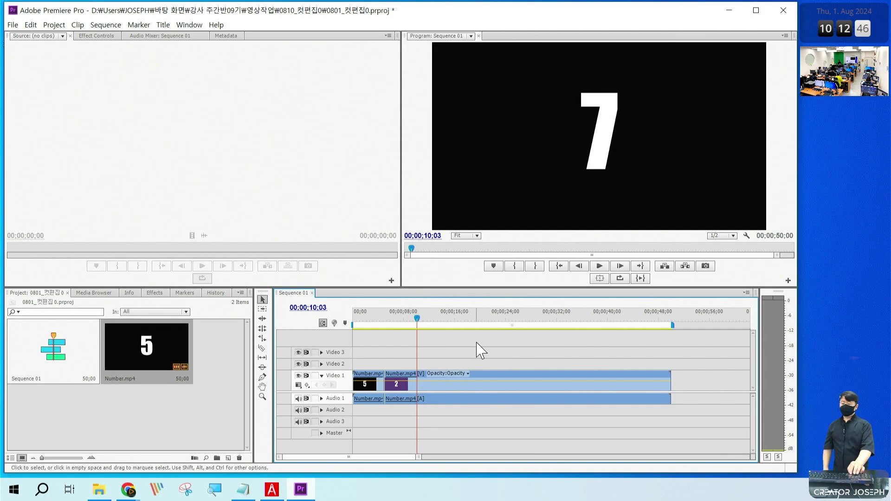
pyautogui.press('Left')
pyautogui.press('Left')
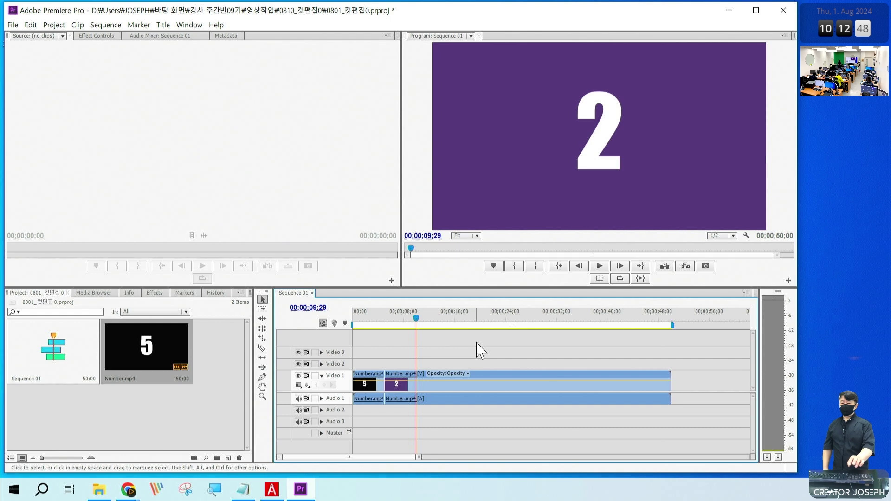
pyautogui.press('Right')
pyautogui.press('Left')
pyautogui.press('Right')
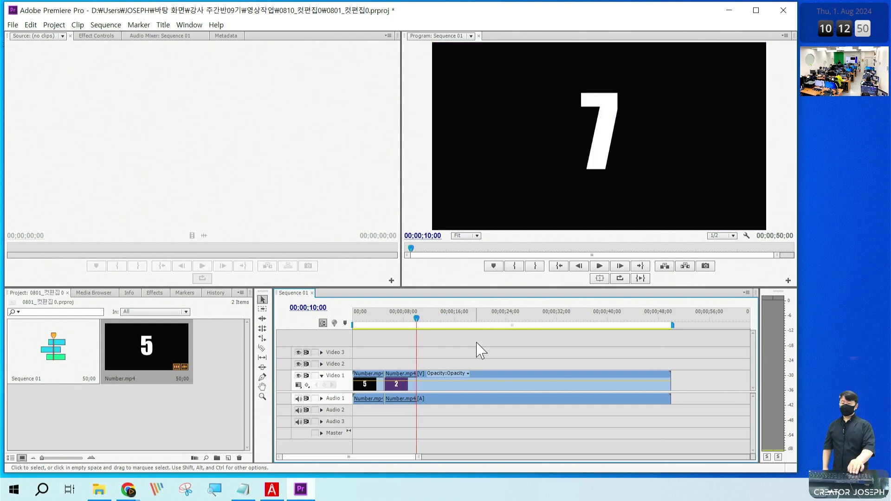
pyautogui.press('Left')
pyautogui.press('Right')
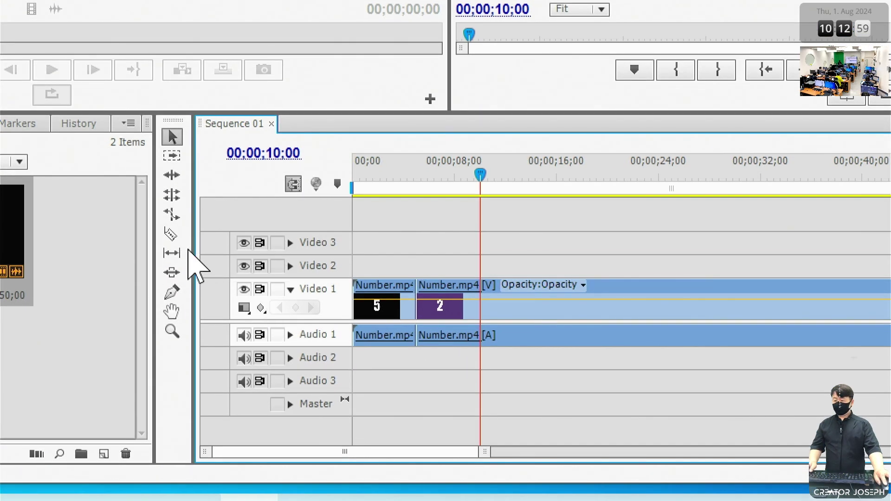
pyautogui.click(171, 235)
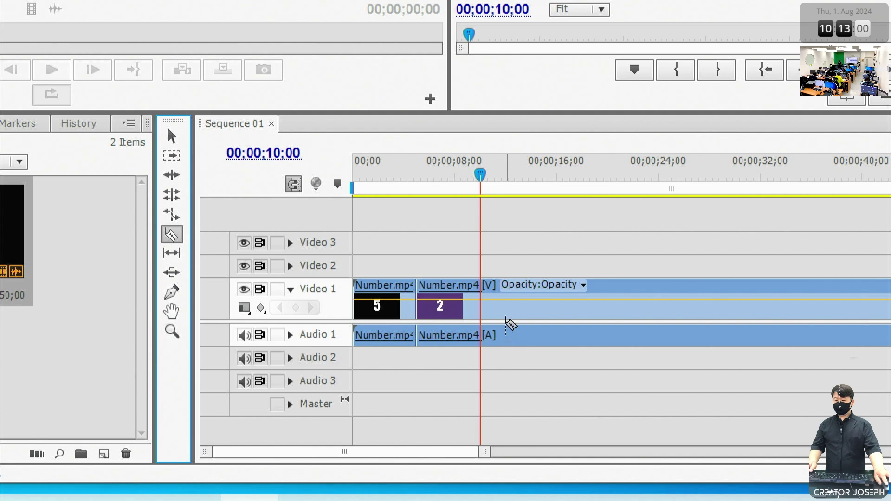
# Step: Cut the clip at 00;00;10;00, then frame-step to where the 4 begins and cut there
pyautogui.click(481, 306)
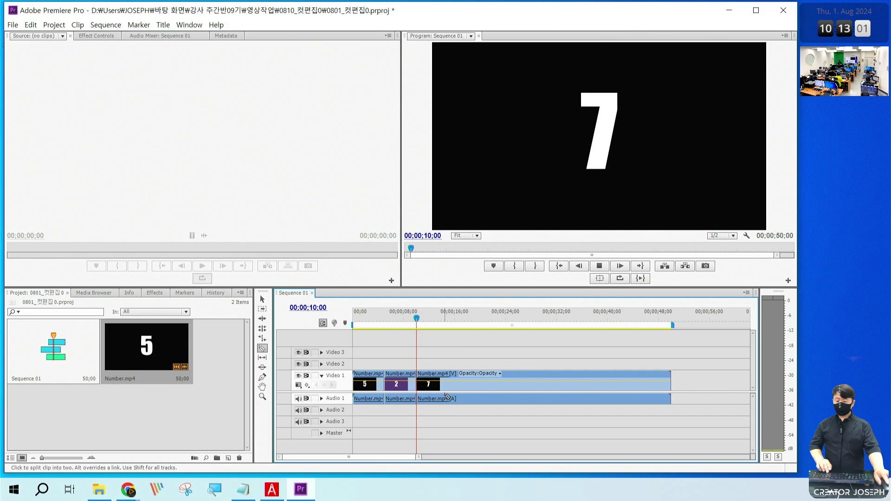
pyautogui.press('space')
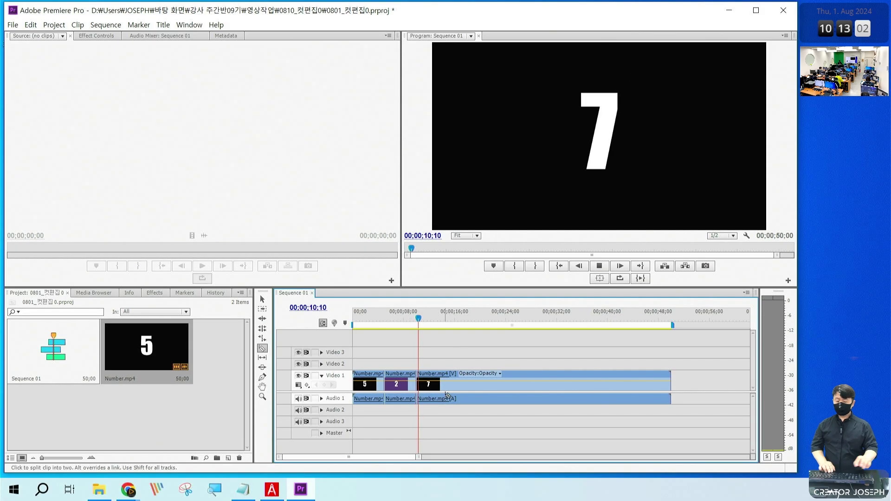
pyautogui.click(264, 300)
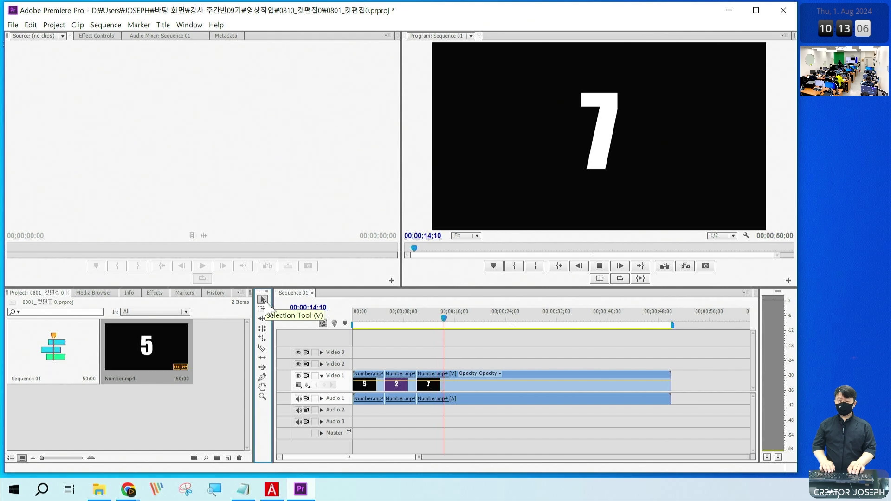
pyautogui.press('space')
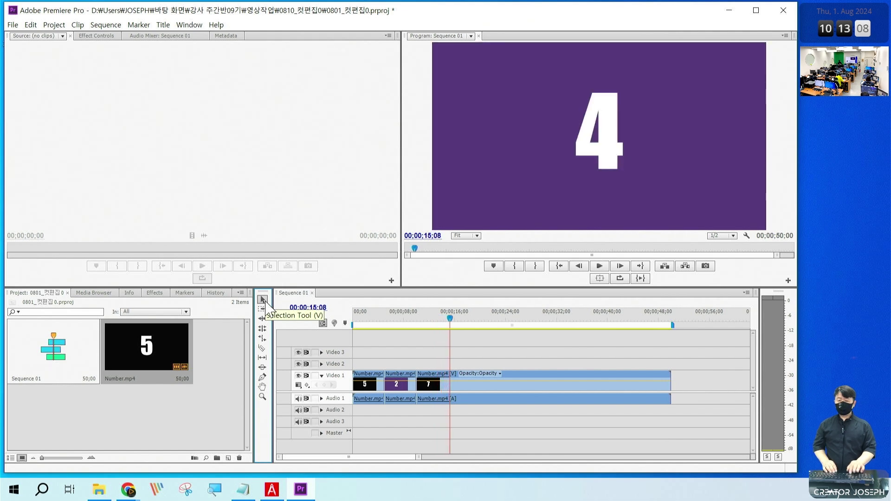
pyautogui.click(486, 344)
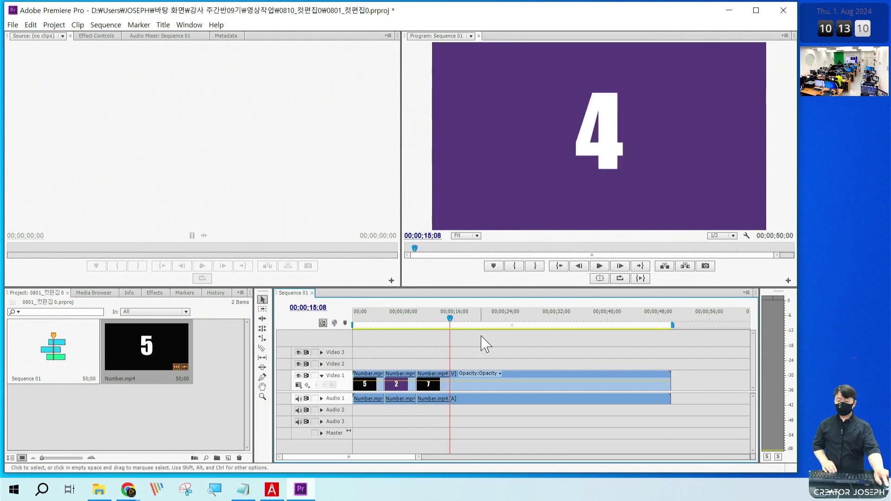
pyautogui.press('Left')
pyautogui.press('Left')
pyautogui.press('Left')
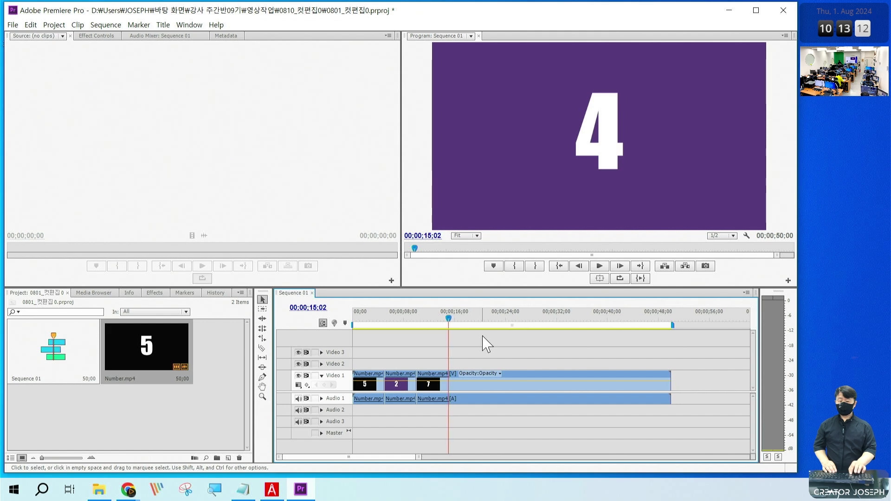
pyautogui.press('Left')
pyautogui.press('Left')
pyautogui.press('Left')
pyautogui.press('Right')
pyautogui.press('Left')
pyautogui.press('Right')
pyautogui.press('Left')
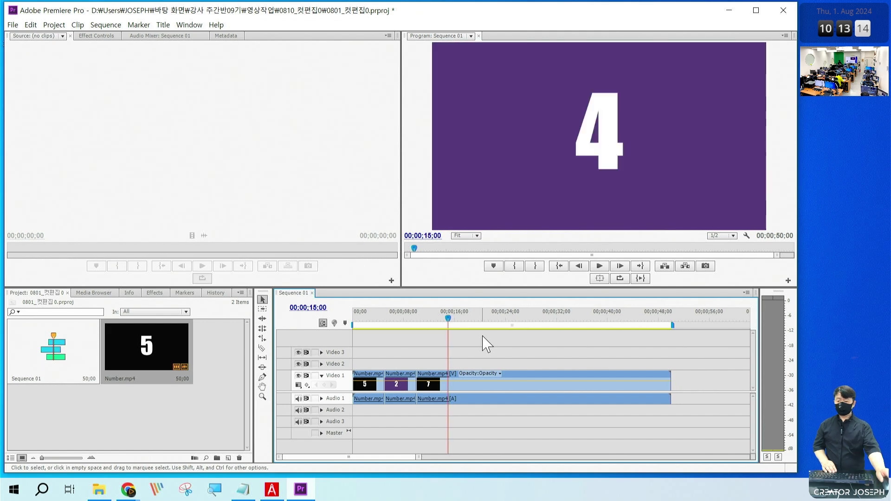
pyautogui.click(263, 348)
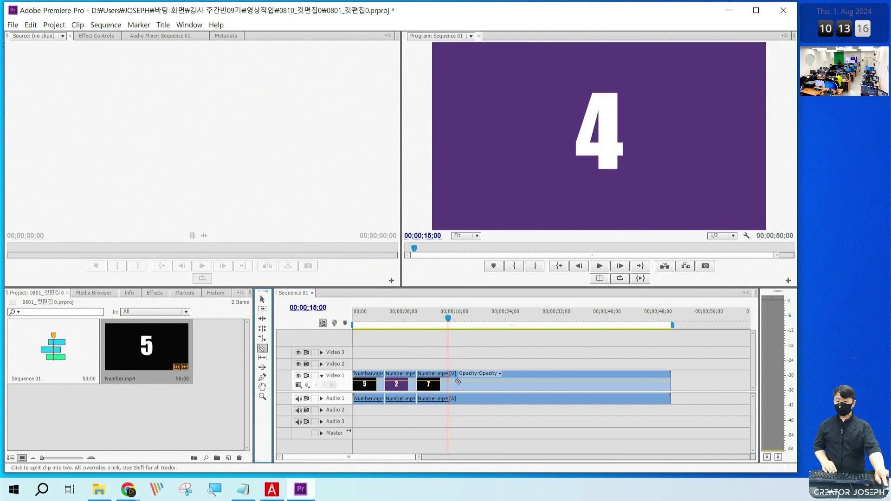
pyautogui.click(451, 383)
pyautogui.click(263, 299)
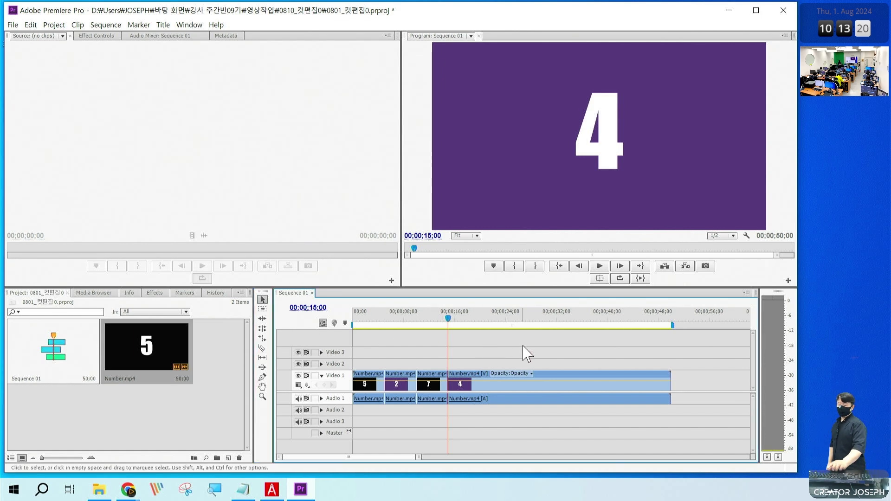
# Step: Play on and cut the clip where the 1, 8 and 3 begin
pyautogui.press('space')
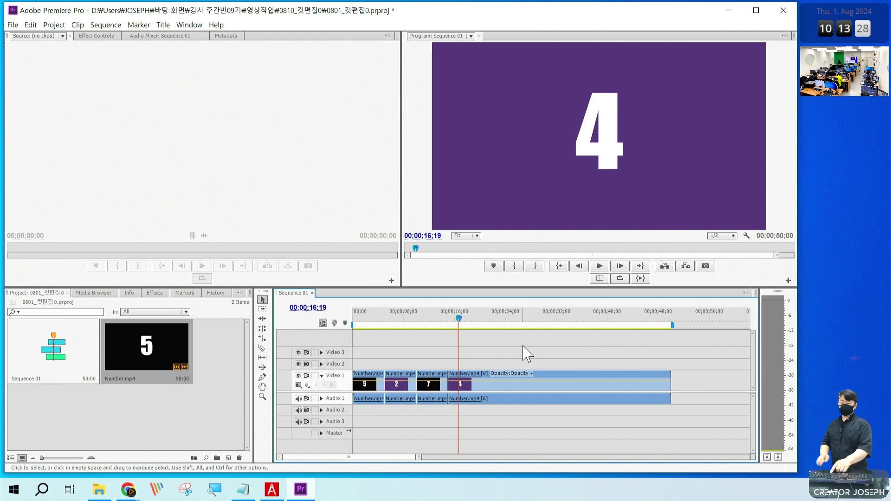
pyautogui.press('space')
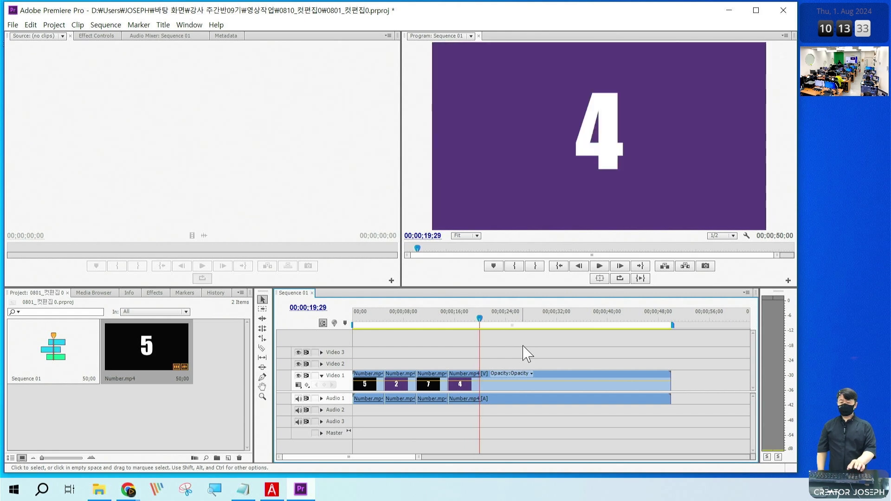
pyautogui.click(262, 348)
pyautogui.click(479, 378)
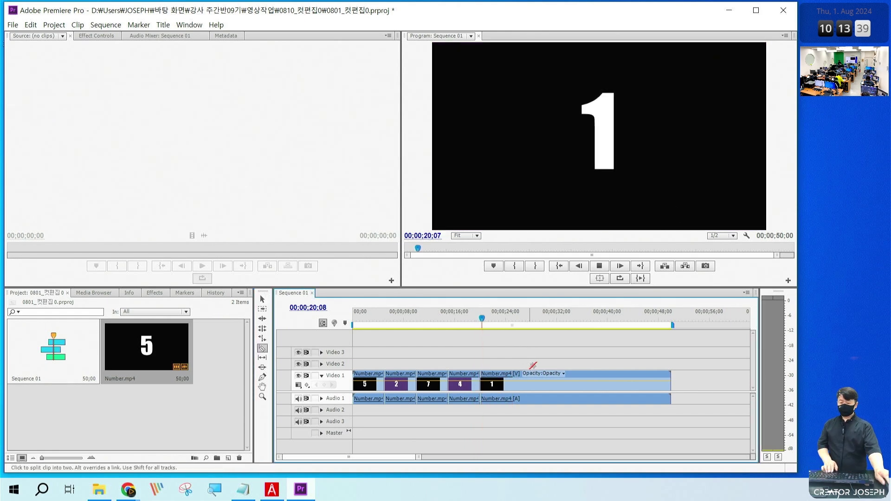
pyautogui.press('space')
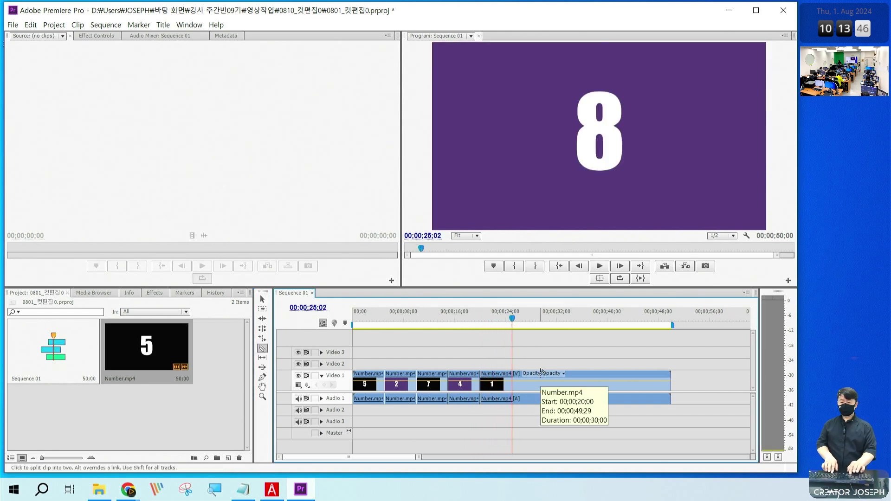
pyautogui.click(513, 385)
pyautogui.press('space')
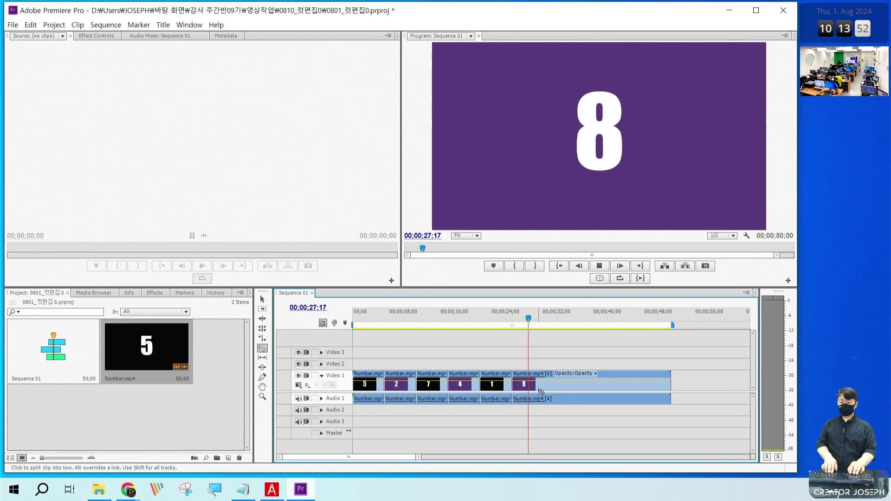
pyautogui.press('space')
pyautogui.press('Left')
pyautogui.press('Right')
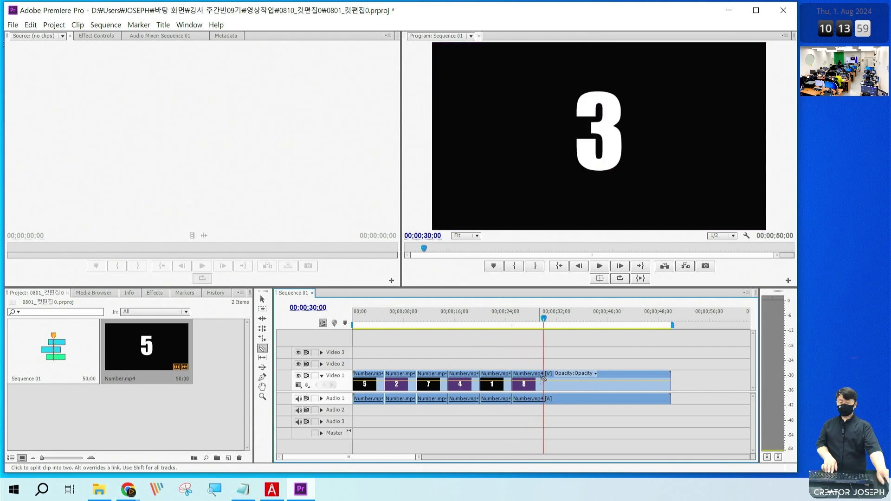
pyautogui.click(543, 378)
# Step: Cut where the 10, 9 and 6 begin, then return to the Selection tool
pyautogui.press('space')
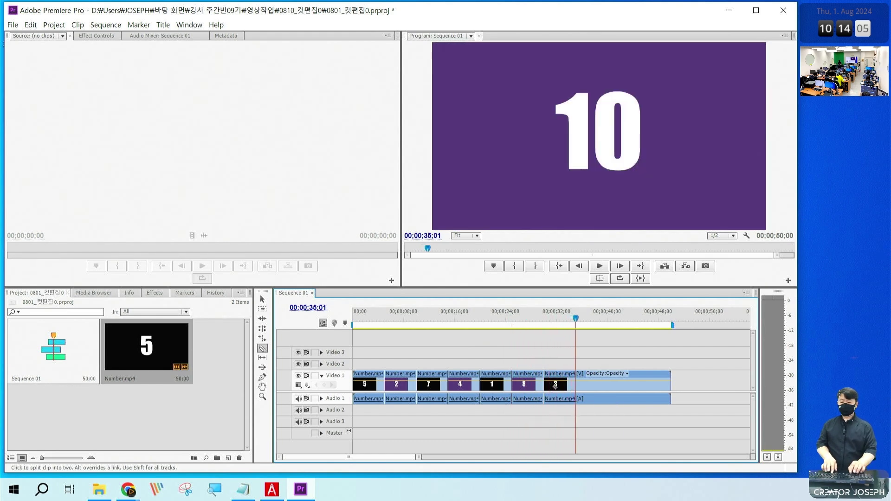
pyautogui.click(576, 384)
pyautogui.press('space')
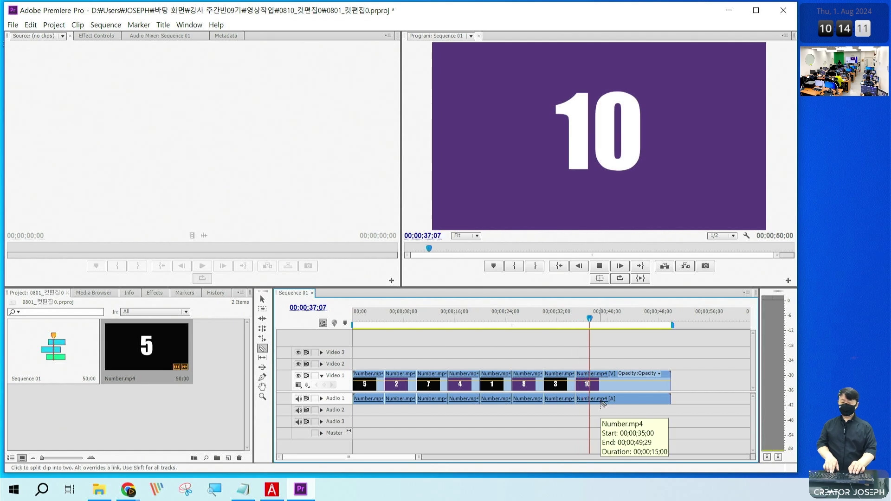
pyautogui.press('space')
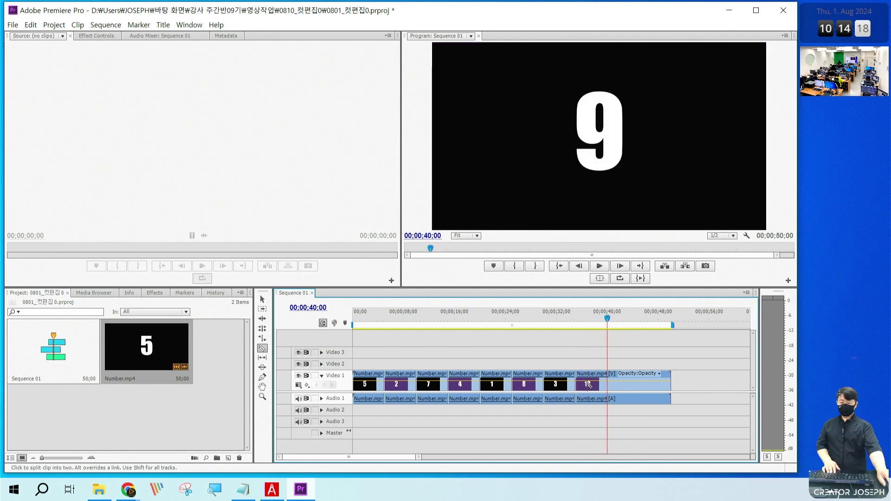
pyautogui.click(607, 384)
pyautogui.press('space')
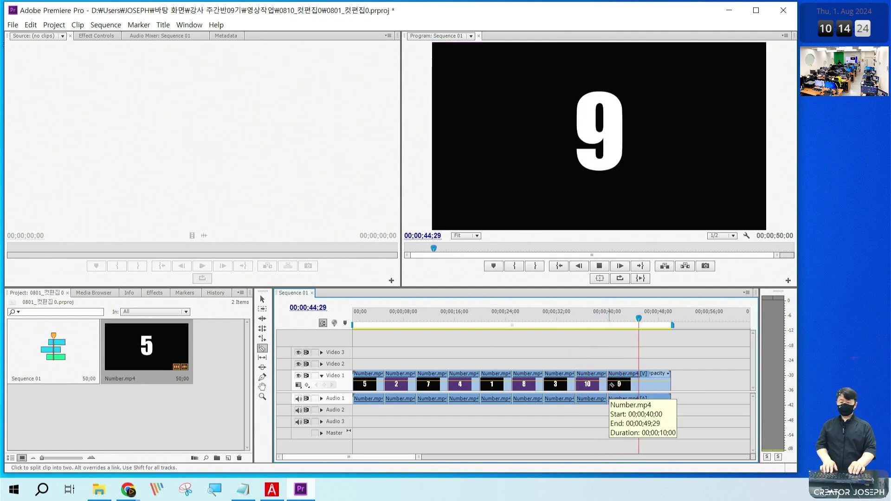
pyautogui.press('space')
pyautogui.click(639, 384)
pyautogui.press('v')
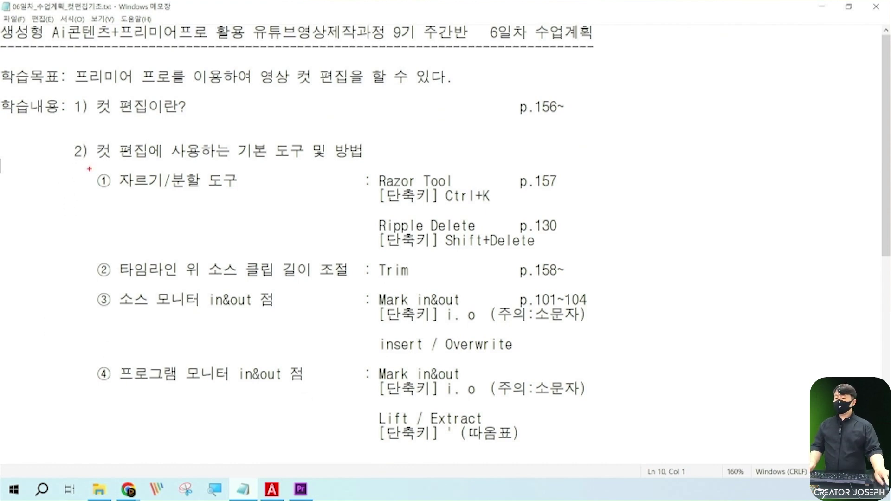
# Step: Highlight the 컷 편집 topic and cutting-tool line in the lesson plan, clear marks, and minimize Notepad
pyautogui.moveTo(89, 93); pyautogui.dragTo(150, 121)
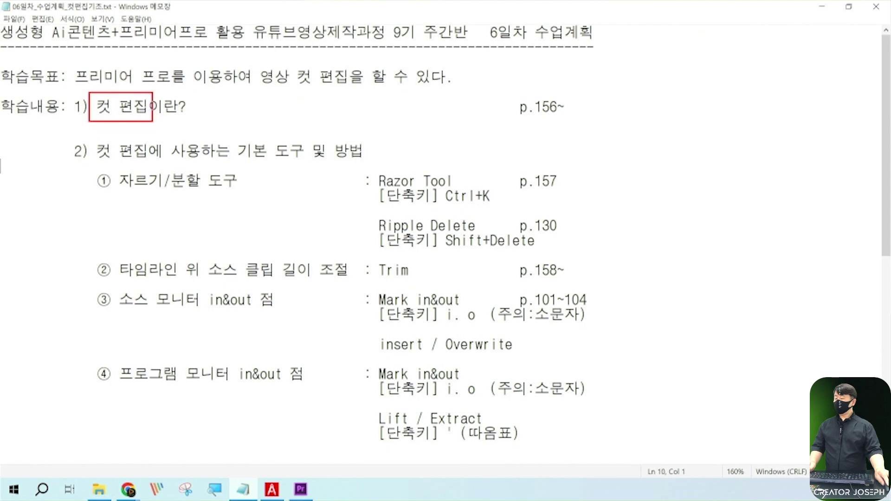
pyautogui.moveTo(135, 191); pyautogui.dragTo(599, 190)
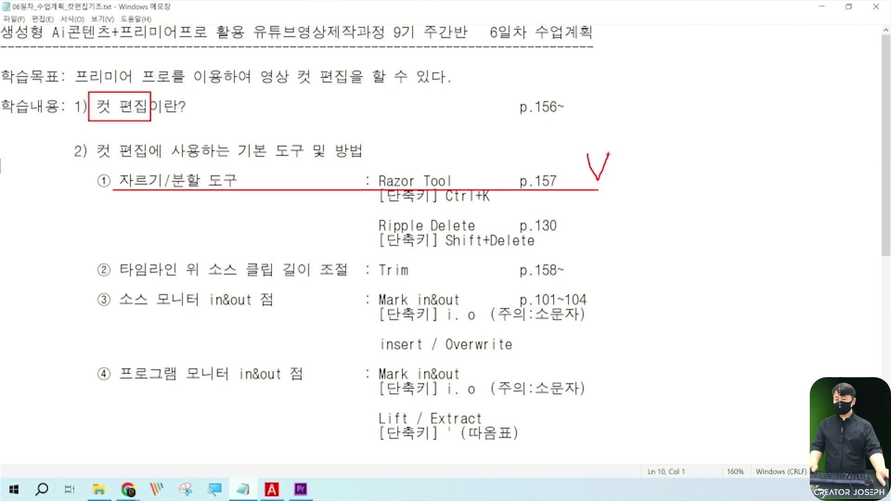
pyautogui.press('Escape')
pyautogui.click(491, 196)
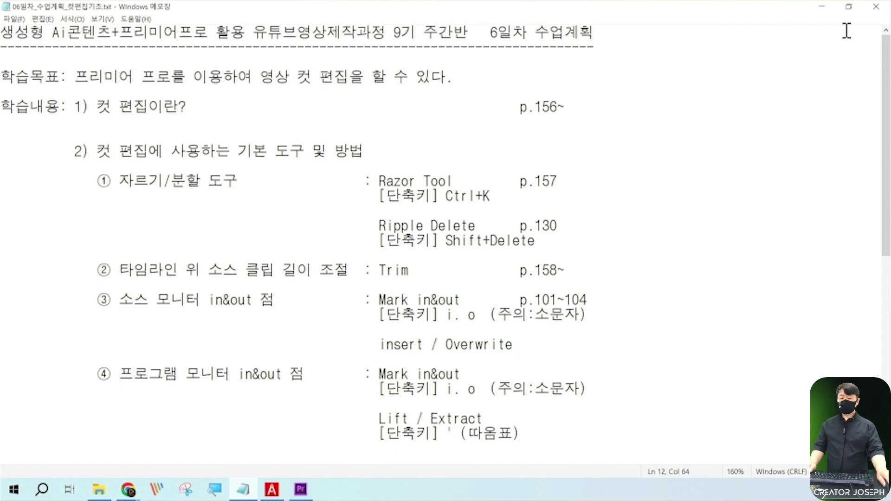
pyautogui.click(824, 6)
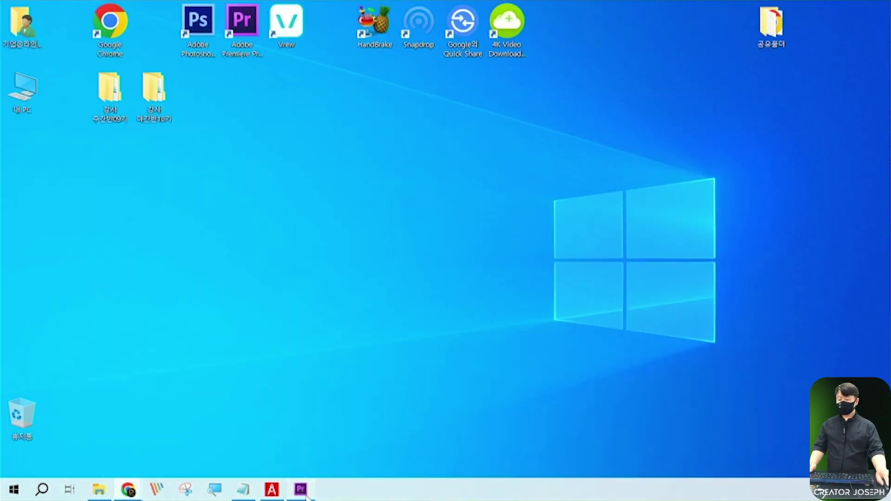
# Step: Return to Premiere Pro and put Sequence 01's playhead at 00;00;05;00 on clip 2
pyautogui.click(307, 497)
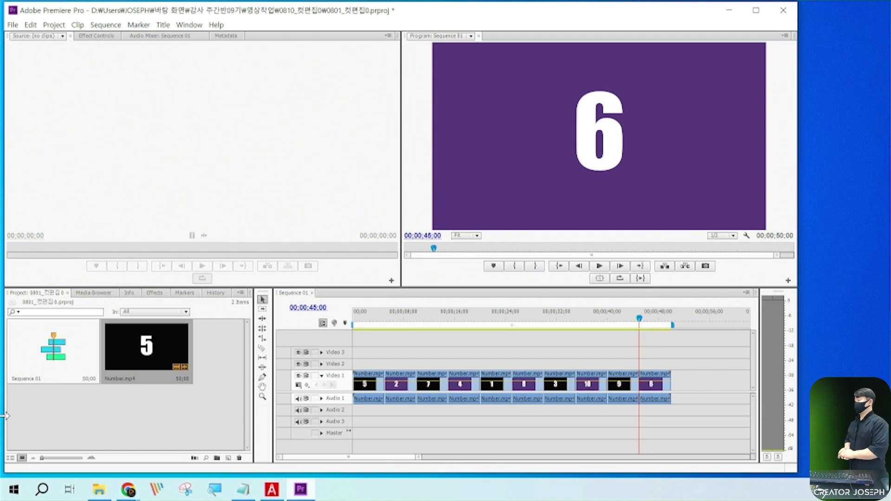
pyautogui.press('Home')
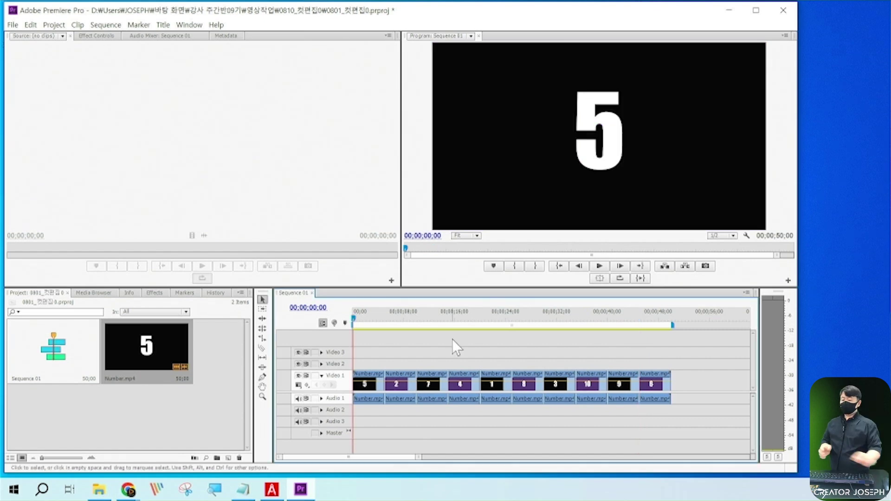
pyautogui.click(386, 318)
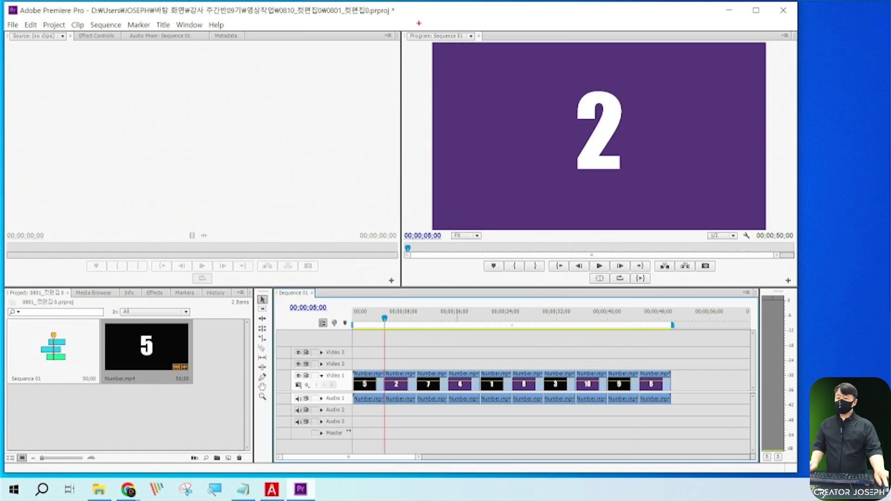
pyautogui.moveTo(401, 20); pyautogui.dragTo(788, 281)
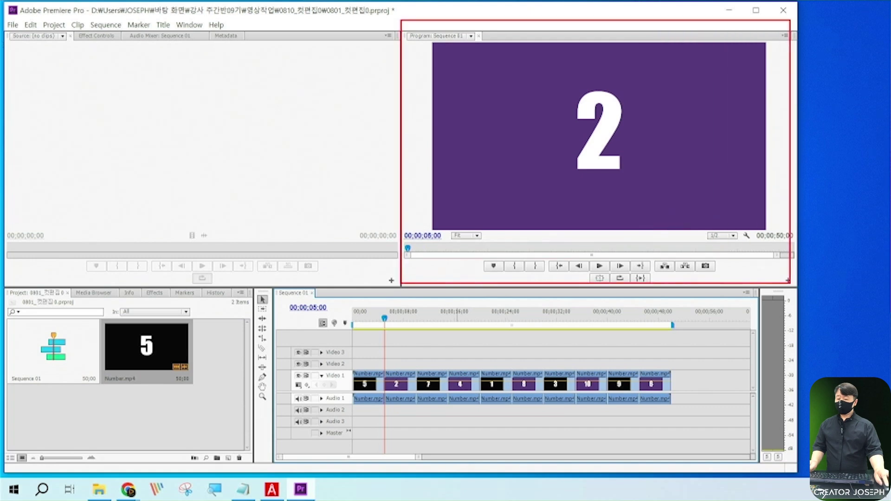
pyautogui.moveTo(371, 302); pyautogui.dragTo(396, 351)
pyautogui.moveTo(387, 298)
pyautogui.mouseDown()
pyautogui.moveTo(431, 310)
pyautogui.moveTo(510, 210)
pyautogui.moveTo(524, 238)
pyautogui.mouseUp()
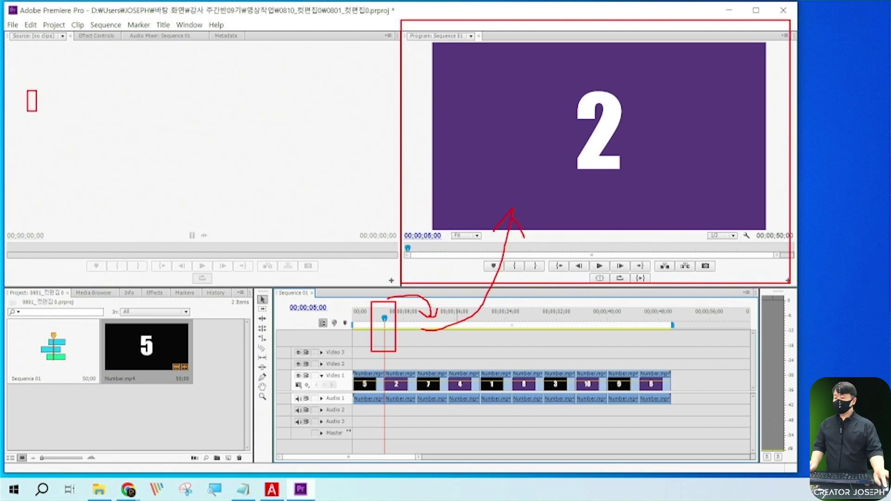
pyautogui.moveTo(27, 90); pyautogui.dragTo(91, 157)
pyautogui.moveTo(103, 91); pyautogui.dragTo(171, 161)
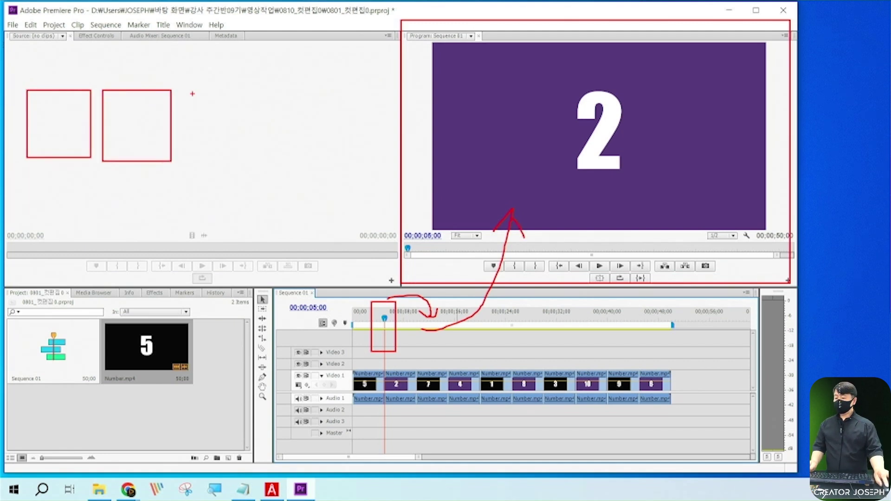
pyautogui.moveTo(185, 89)
pyautogui.mouseDown()
pyautogui.moveTo(248, 162)
pyautogui.moveTo(263, 162)
pyautogui.mouseUp()
pyautogui.moveTo(182, 62); pyautogui.dragTo(178, 233)
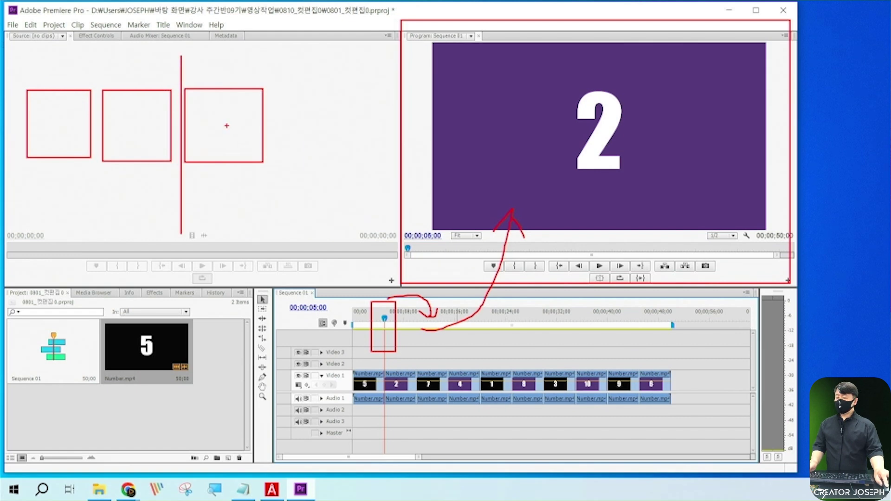
pyautogui.moveTo(227, 125); pyautogui.dragTo(415, 133)
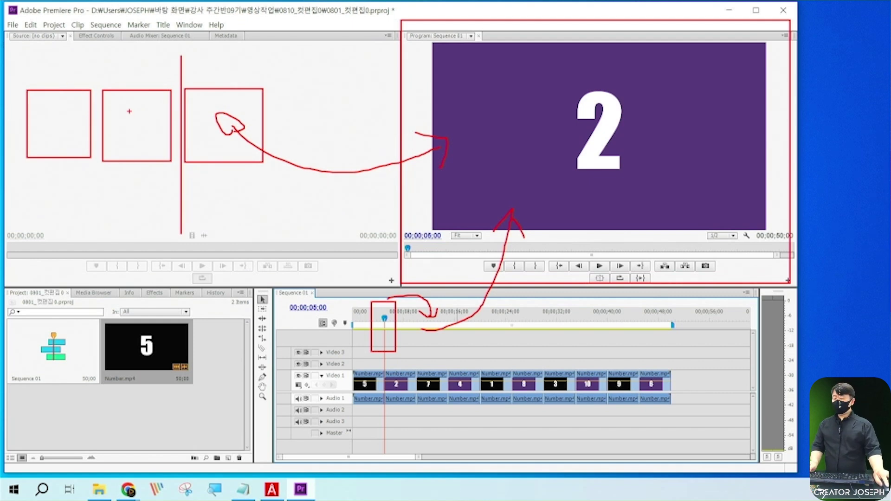
pyautogui.moveTo(131, 102); pyautogui.dragTo(141, 145)
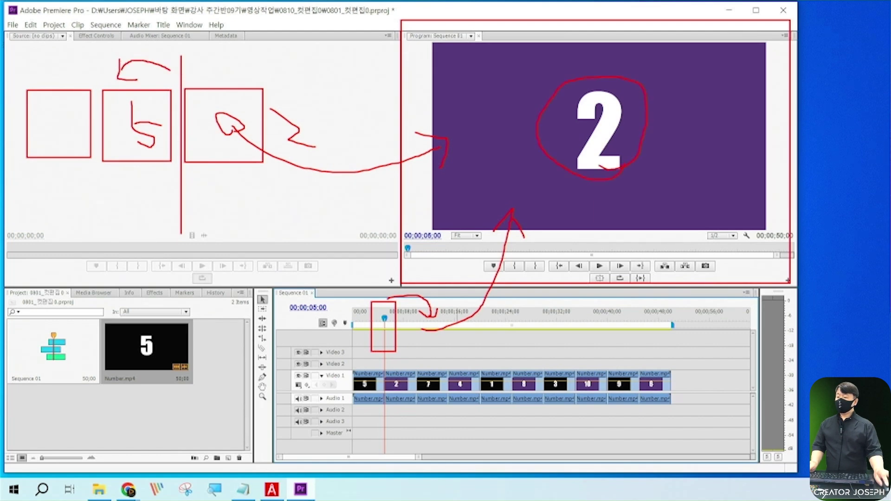
pyautogui.moveTo(206, 73); pyautogui.dragTo(195, 53)
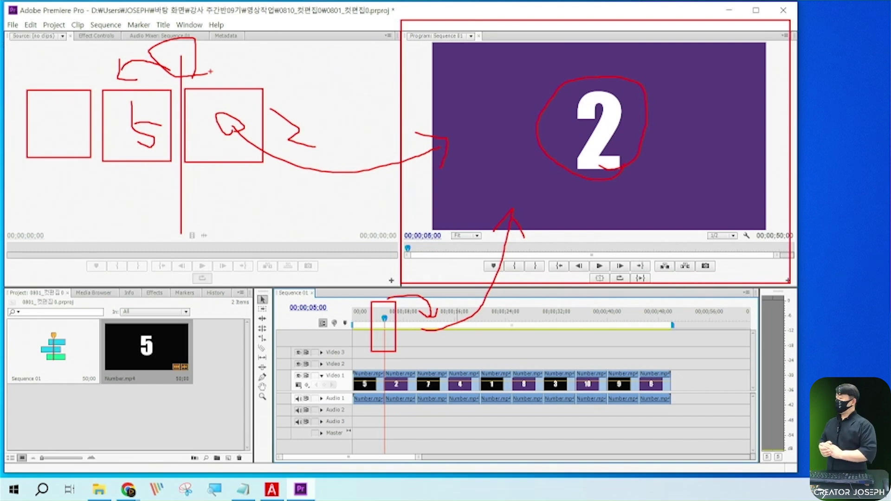
pyautogui.press('Escape')
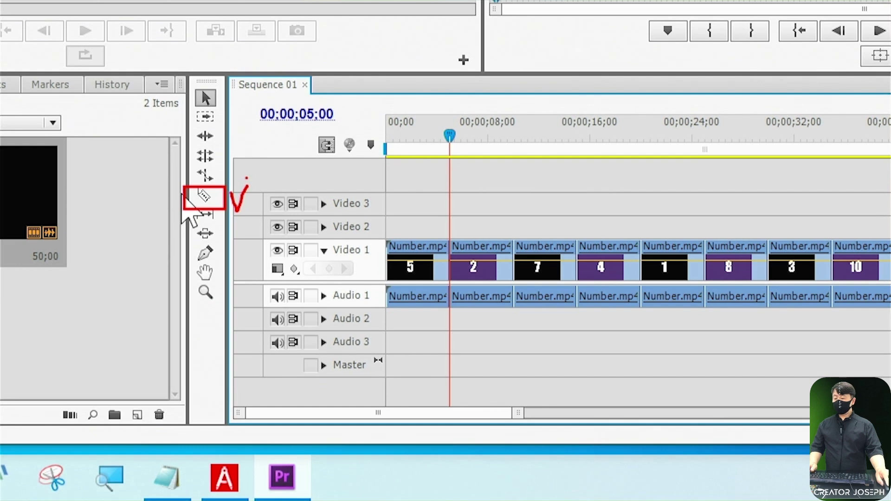
pyautogui.click(205, 195)
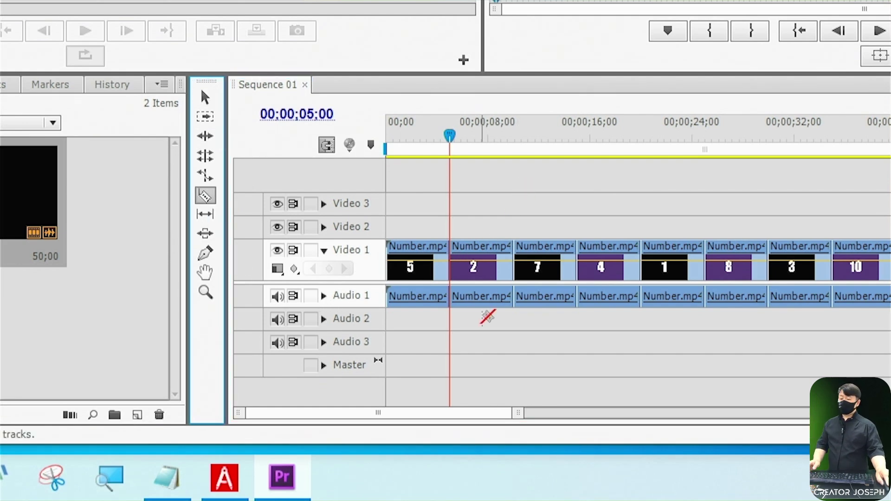
pyautogui.click(486, 273)
pyautogui.click(530, 273)
pyautogui.click(611, 275)
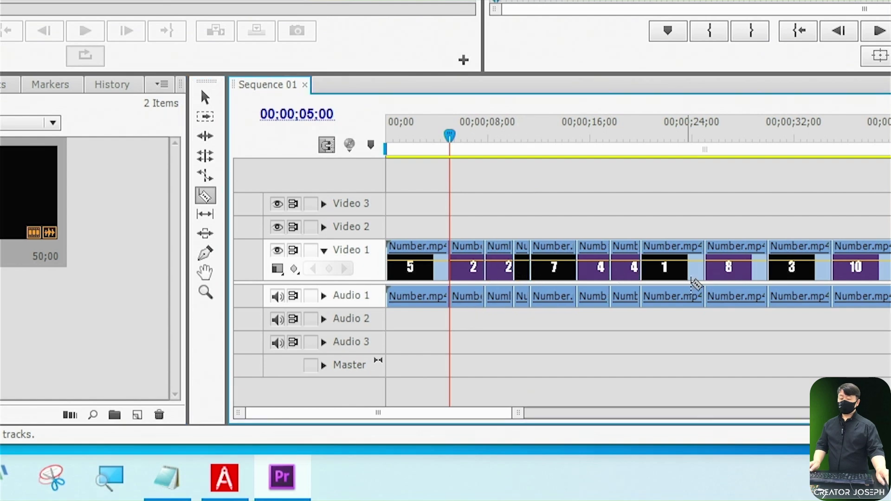
pyautogui.click(666, 269)
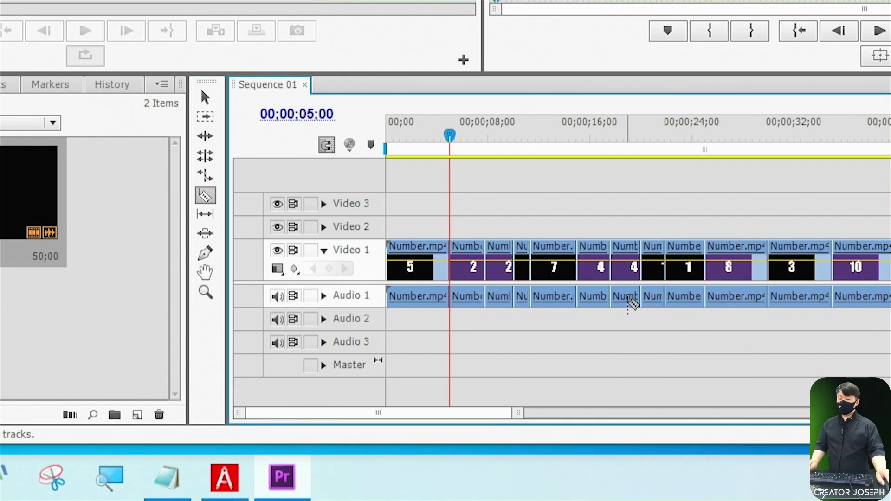
pyautogui.hotkey('ctrl', 'z')
pyautogui.hotkey('ctrl', 'z')
pyautogui.hotkey('ctrl', 'z')
pyautogui.hotkey('ctrl', 'z')
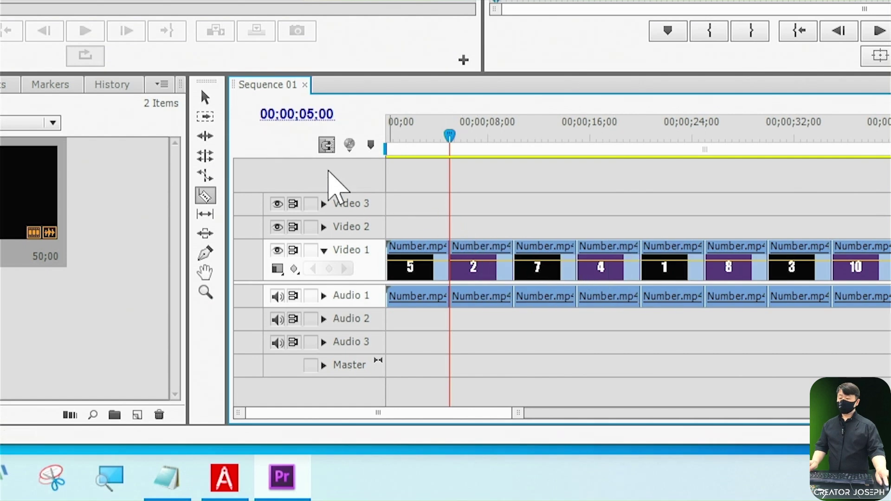
pyautogui.click(213, 104)
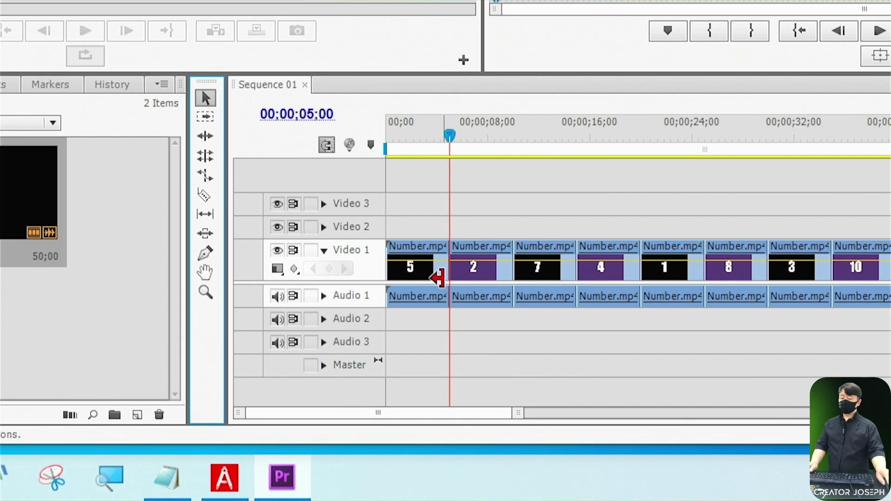
pyautogui.click(547, 224)
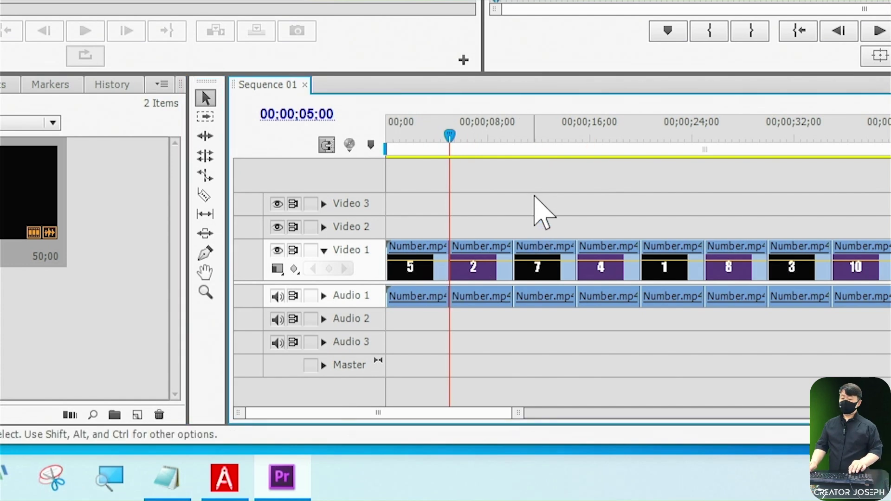
pyautogui.press('Left')
pyautogui.press('Left')
pyautogui.press('Right')
pyautogui.press('Right')
pyautogui.press('Right')
pyautogui.press('Left')
pyautogui.press('Left')
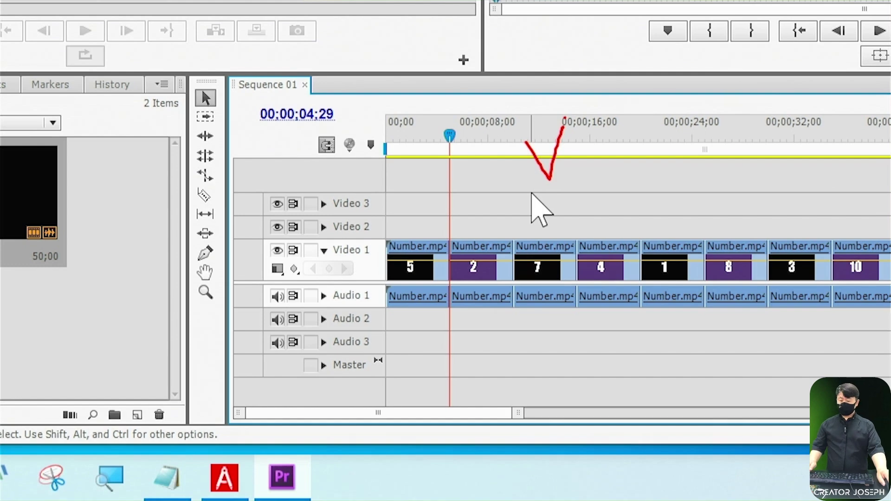
pyautogui.press('Right')
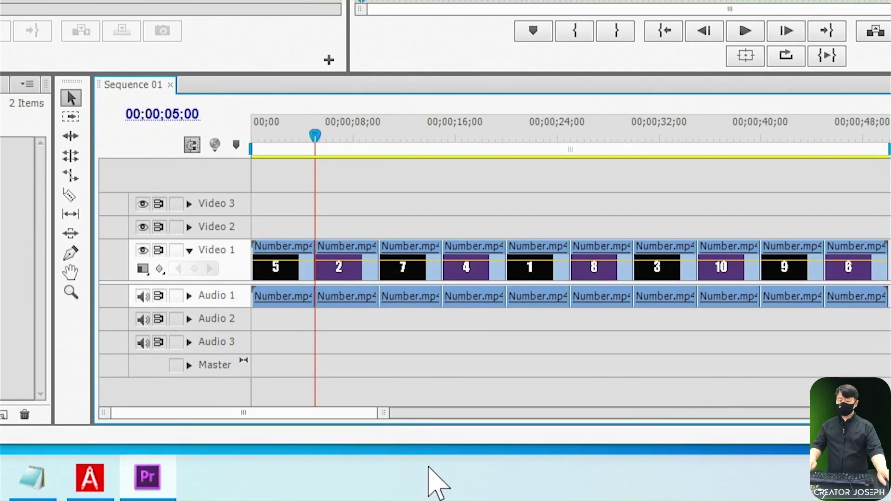
# Step: Leave clip 2 in place and insert clip 1 at the start of Video 1, ahead of clip 5
pyautogui.click(283, 251)
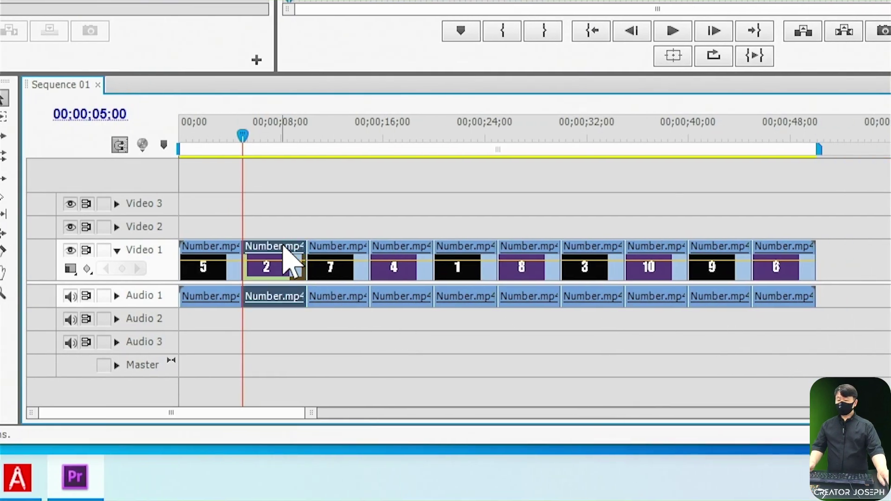
pyautogui.moveTo(284, 247); pyautogui.dragTo(297, 246)
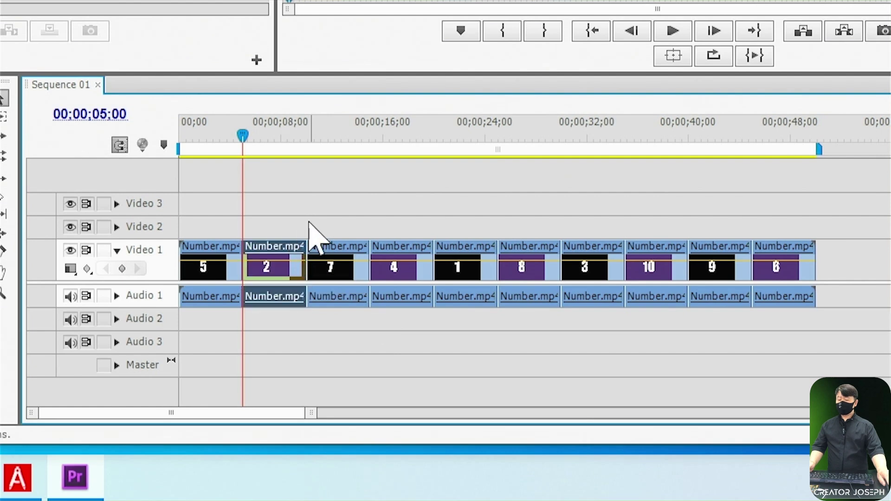
pyautogui.click(318, 225)
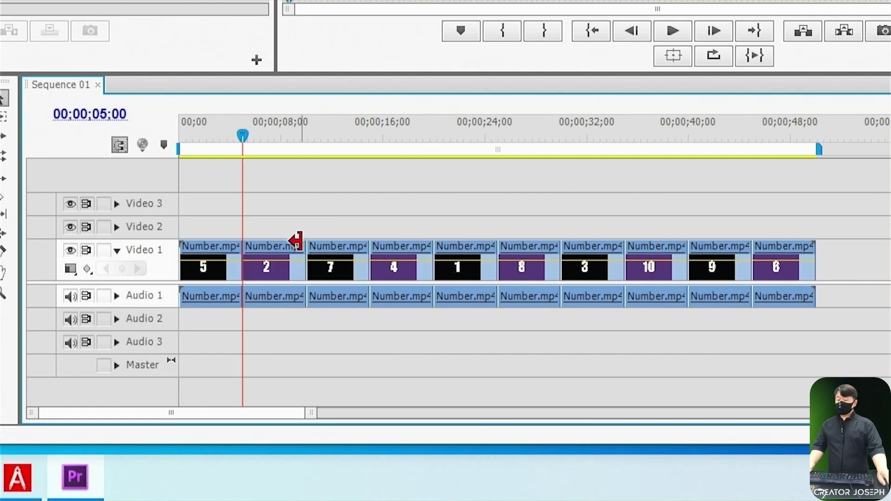
pyautogui.click(470, 262)
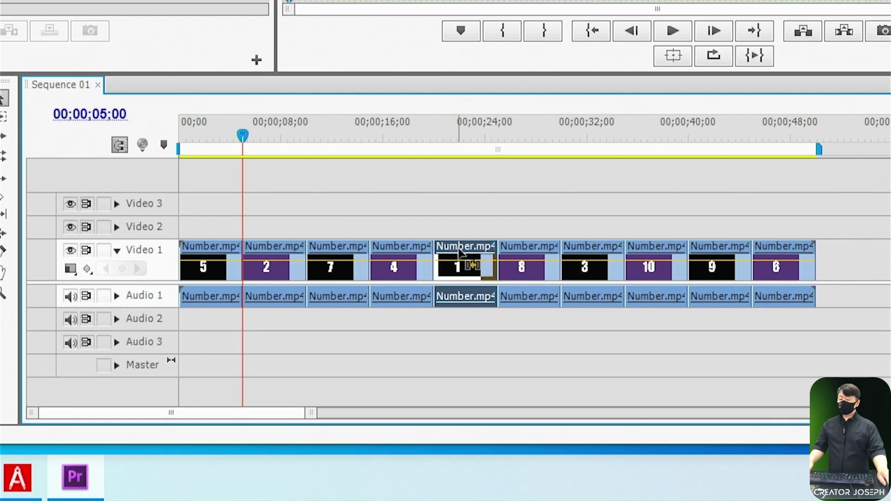
pyautogui.moveTo(459, 252); pyautogui.dragTo(187, 251)
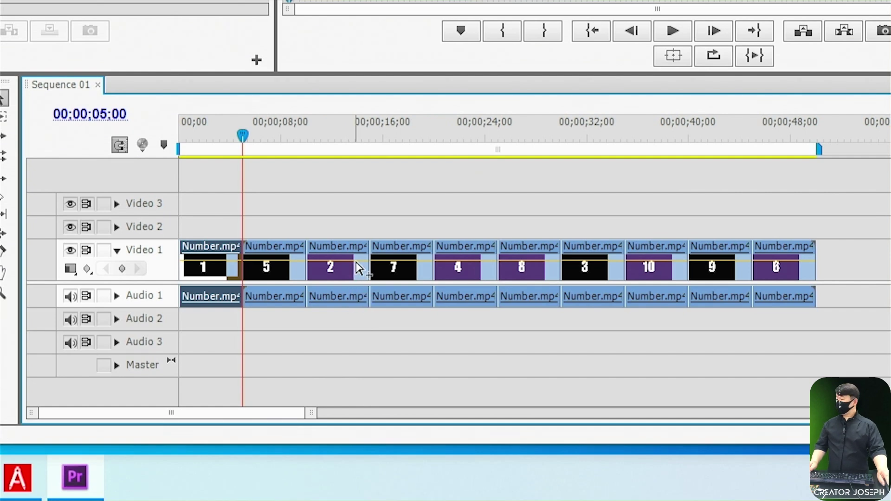
# Step: Insert clips 2, 3, 4, 6 and 9 into their slots so Video 1 runs 1 through 10
pyautogui.click(338, 250)
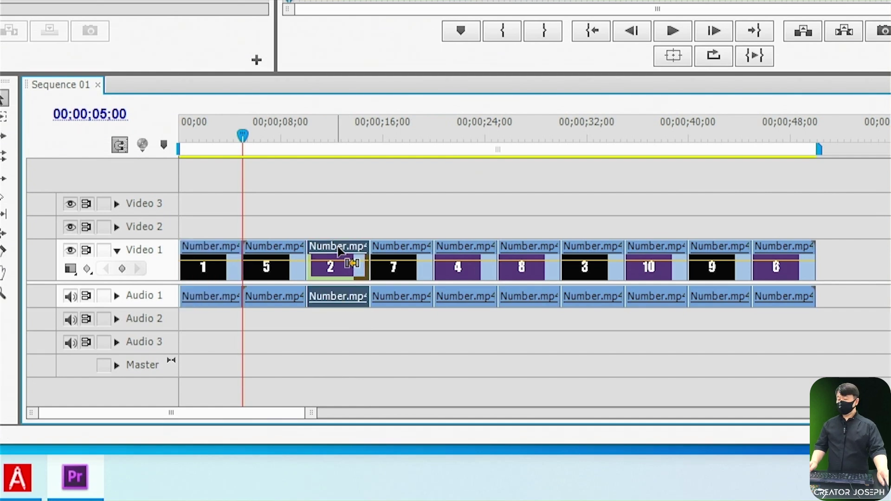
pyautogui.moveTo(338, 250); pyautogui.dragTo(283, 273)
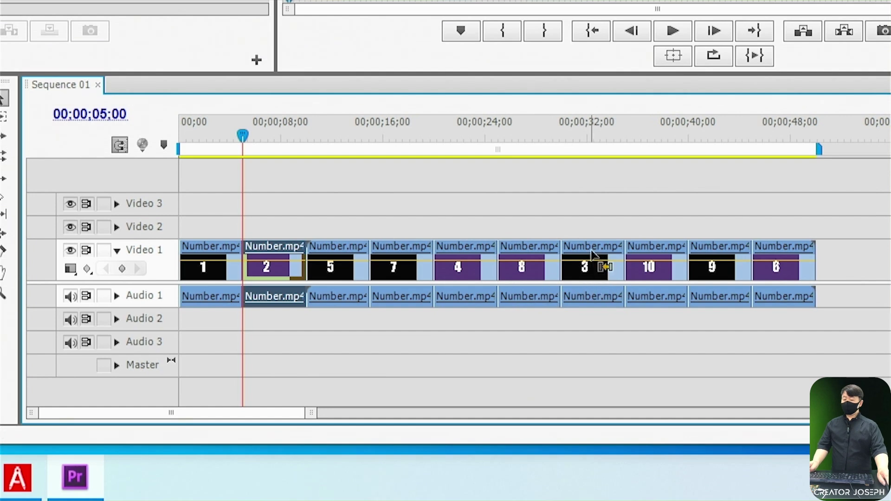
pyautogui.moveTo(593, 254)
pyautogui.mouseDown()
pyautogui.moveTo(406, 256)
pyautogui.moveTo(350, 270)
pyautogui.mouseUp()
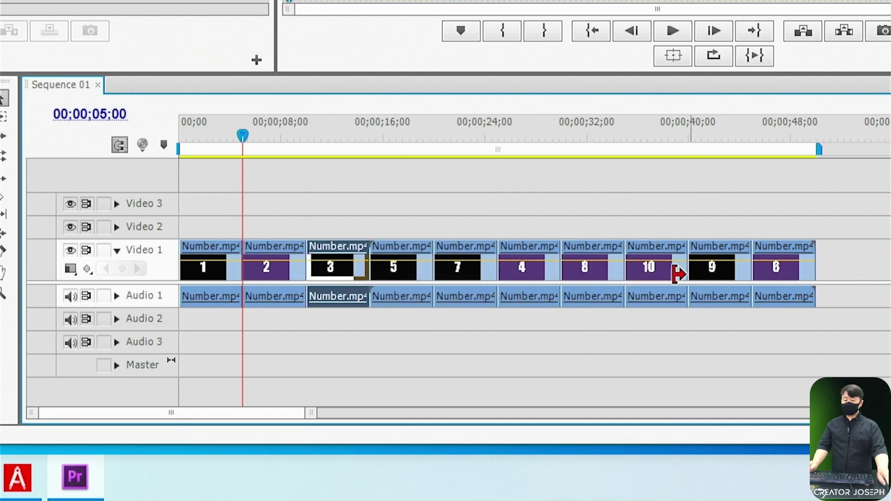
pyautogui.moveTo(530, 260); pyautogui.dragTo(407, 264)
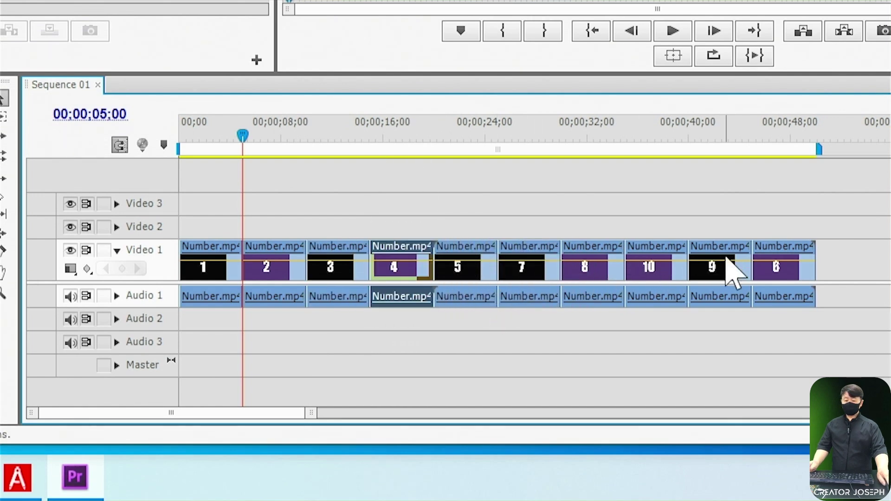
pyautogui.moveTo(784, 262); pyautogui.dragTo(517, 258)
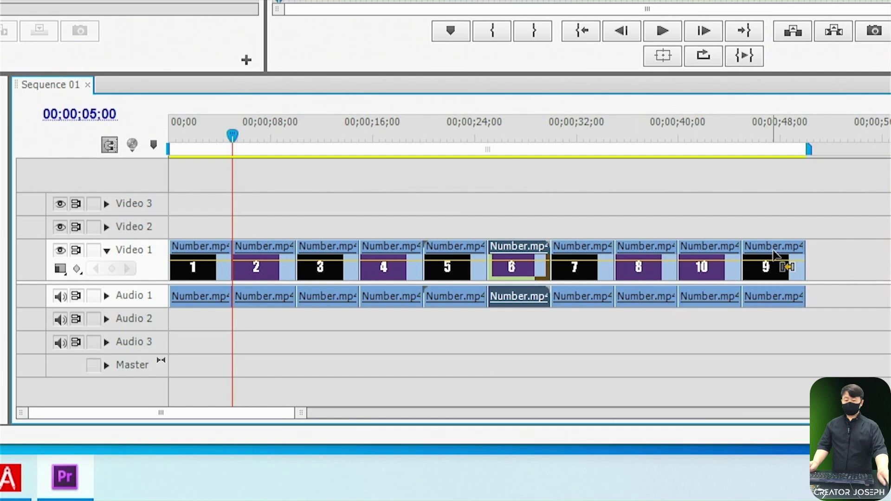
pyautogui.moveTo(774, 253); pyautogui.dragTo(706, 263)
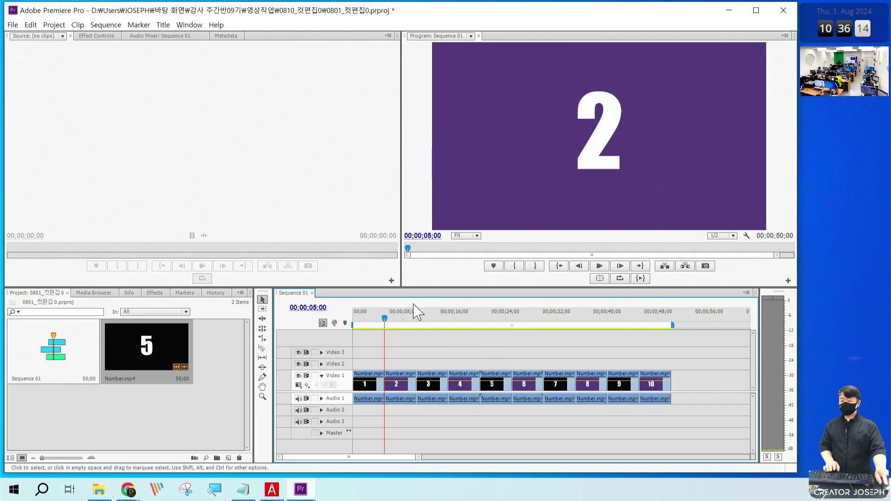
pyautogui.press('Home')
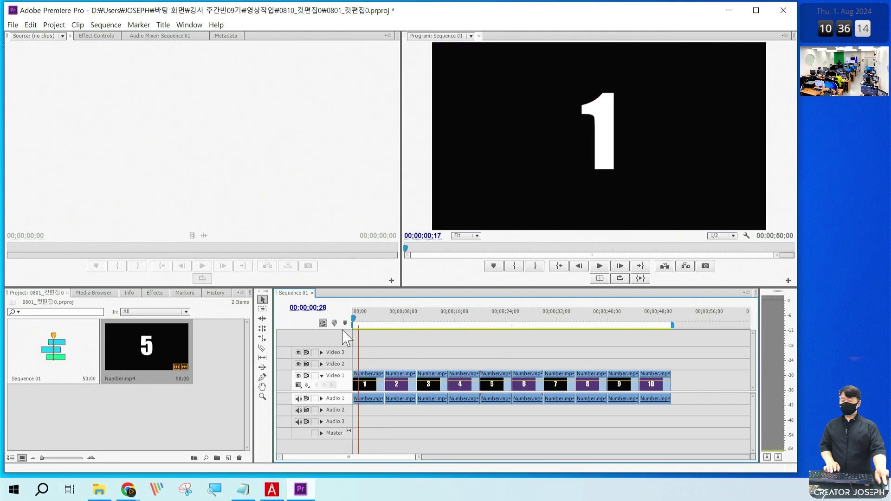
pyautogui.press('space')
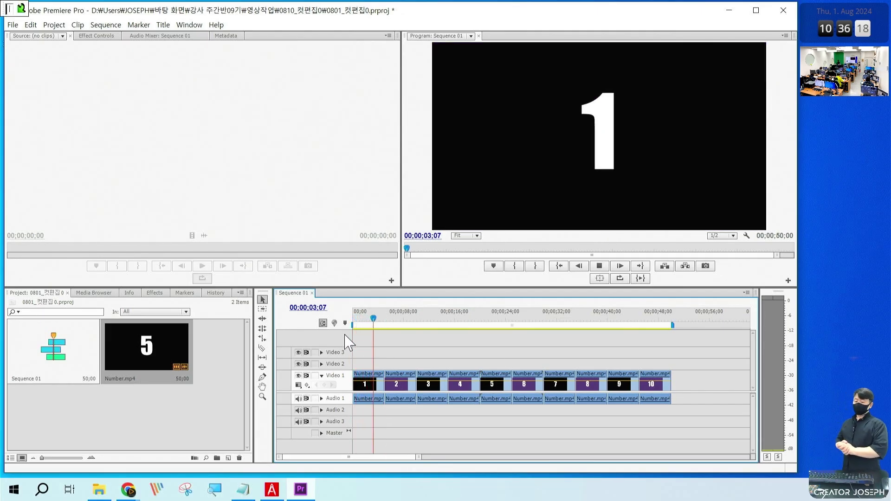
pyautogui.press('space')
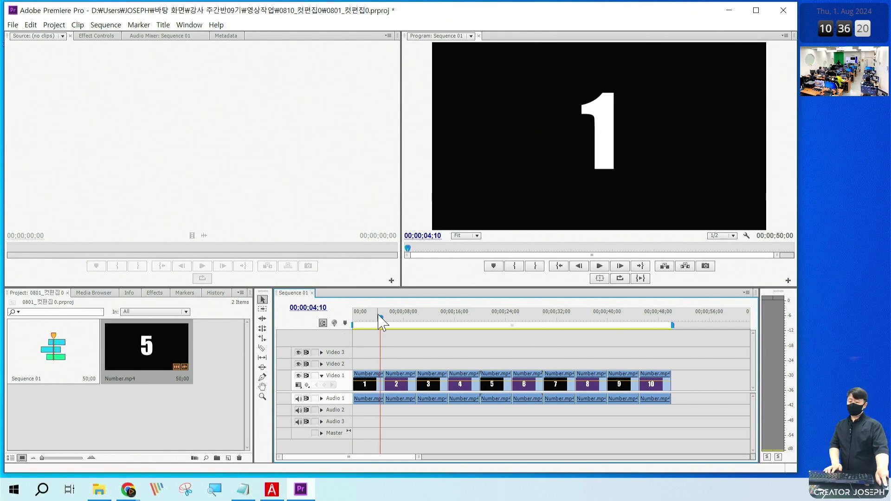
pyautogui.moveTo(380, 321)
pyautogui.mouseDown()
pyautogui.moveTo(659, 345)
pyautogui.moveTo(614, 352)
pyautogui.mouseUp()
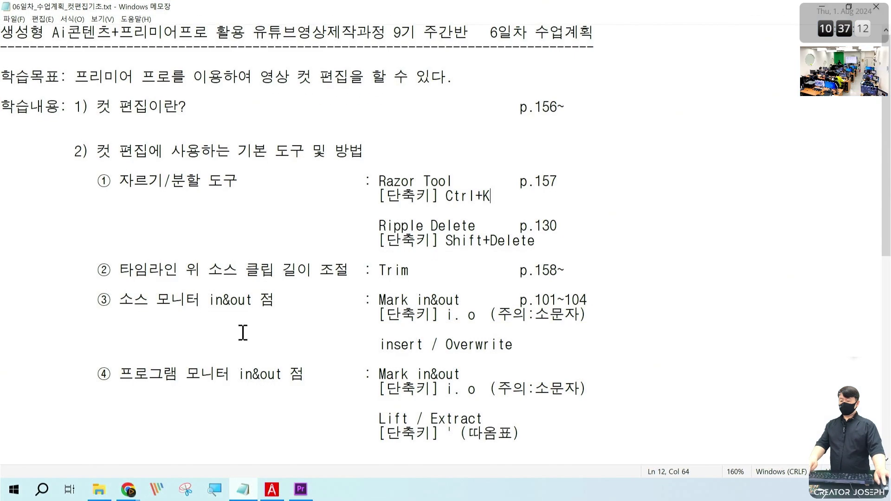
# Step: Mark up the Notepad lesson plan, then clear the on-screen markup
pyautogui.moveTo(87, 163); pyautogui.dragTo(582, 206)
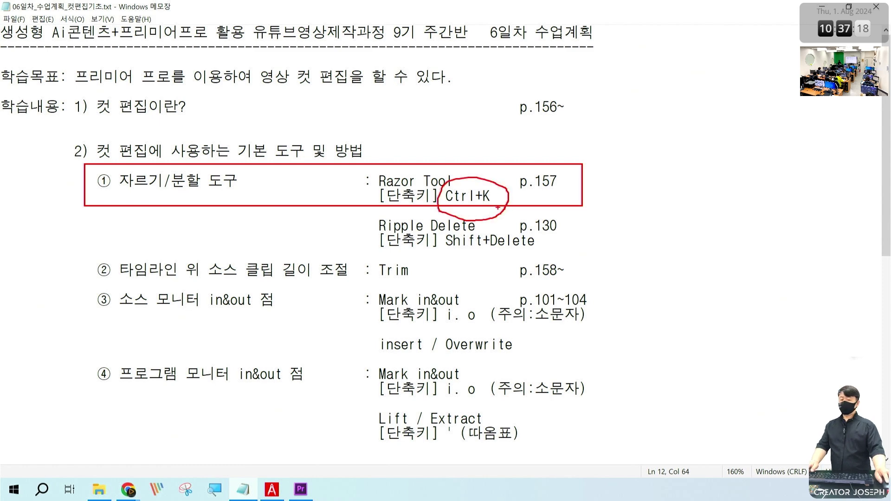
pyautogui.press('Escape')
# Step: Delete all ten clips from Video 1 and place Number.mp4 there instead
pyautogui.click(829, 13)
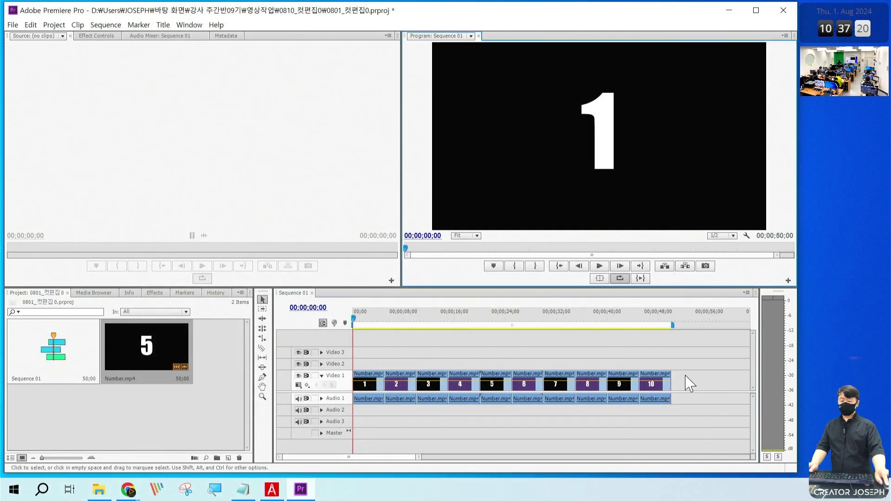
pyautogui.moveTo(715, 418); pyautogui.dragTo(351, 366)
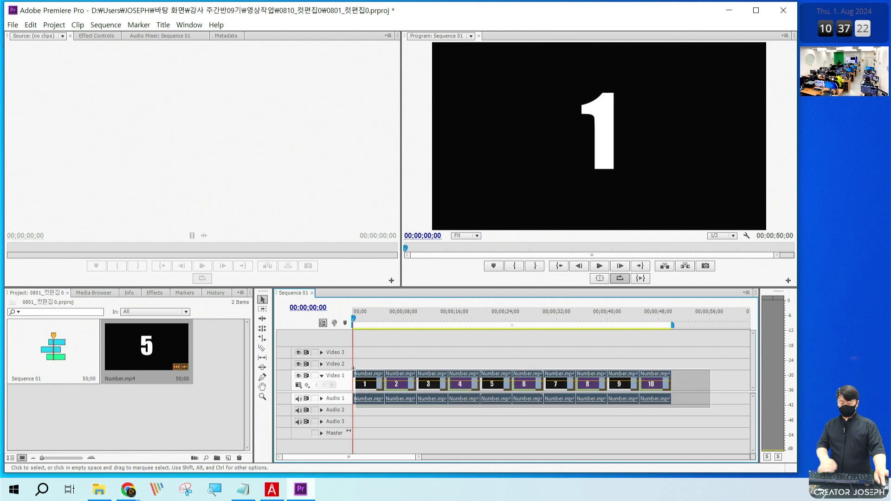
pyautogui.press('Delete')
pyautogui.moveTo(177, 336); pyautogui.dragTo(360, 377)
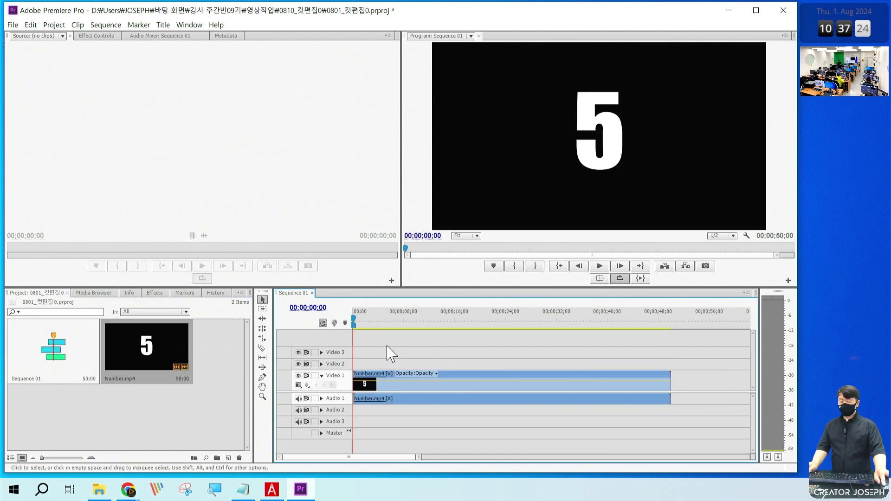
# Step: Split Number.mp4 at exactly 00;00;05;00 with Ctrl+K
pyautogui.moveTo(367, 318); pyautogui.dragTo(382, 319)
pyautogui.press('Right')
pyautogui.press('Right')
pyautogui.press('Right')
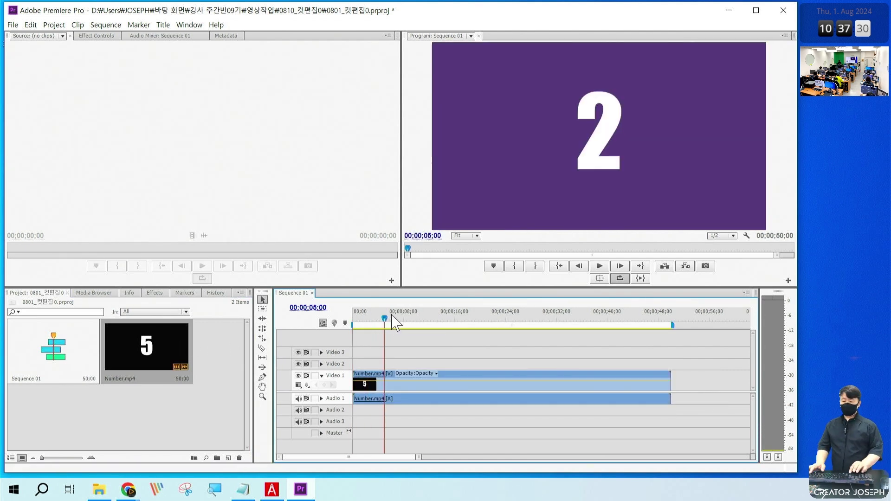
pyautogui.press('Left')
pyautogui.press('Right')
pyautogui.press('Left')
pyautogui.press('Right')
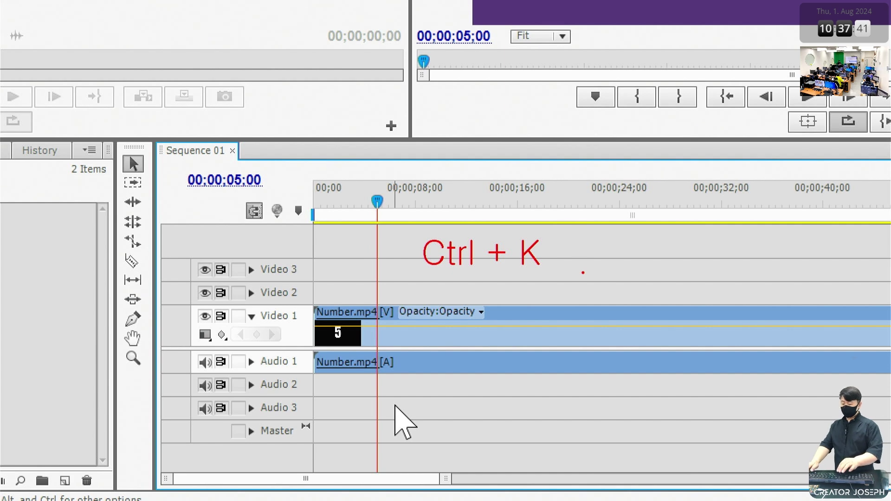
pyautogui.hotkey('ctrl', 'k')
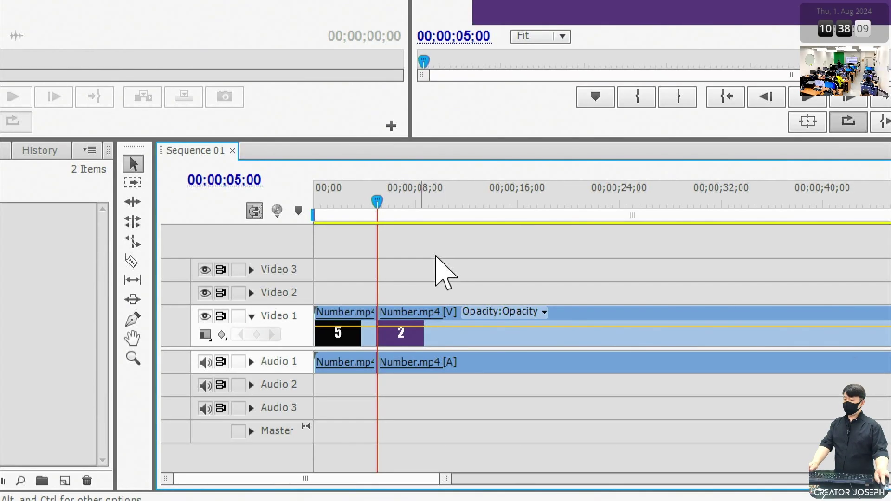
pyautogui.click(434, 203)
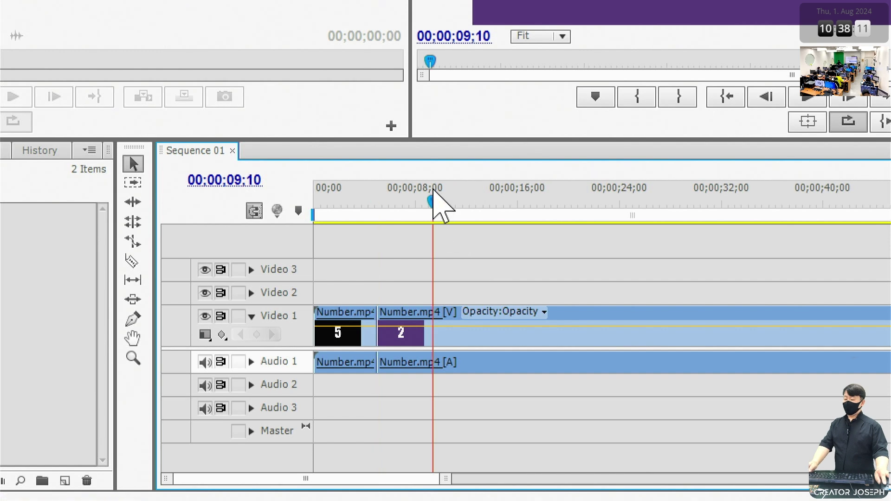
pyautogui.hotkey('ctrl', 'k')
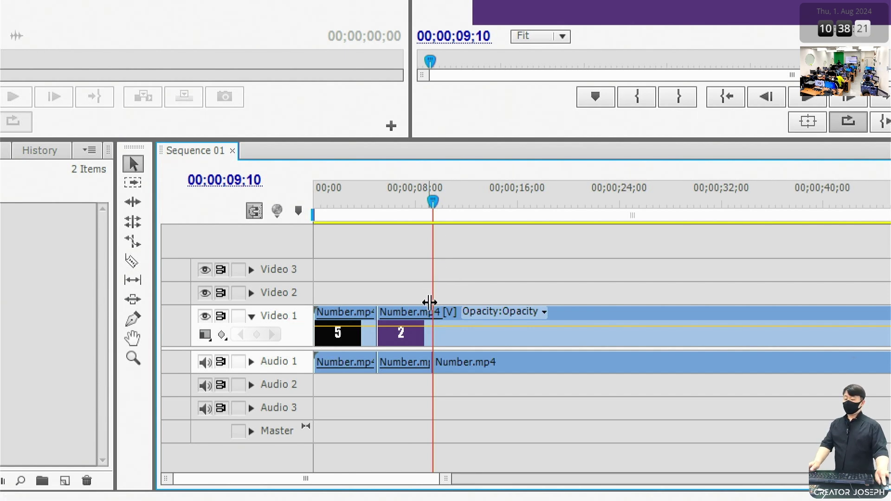
pyautogui.moveTo(432, 332); pyautogui.dragTo(433, 297)
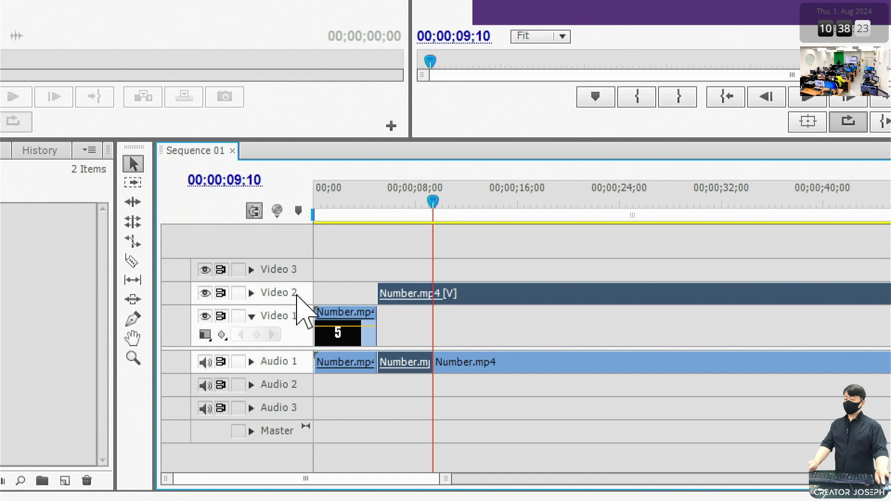
pyautogui.click(388, 301)
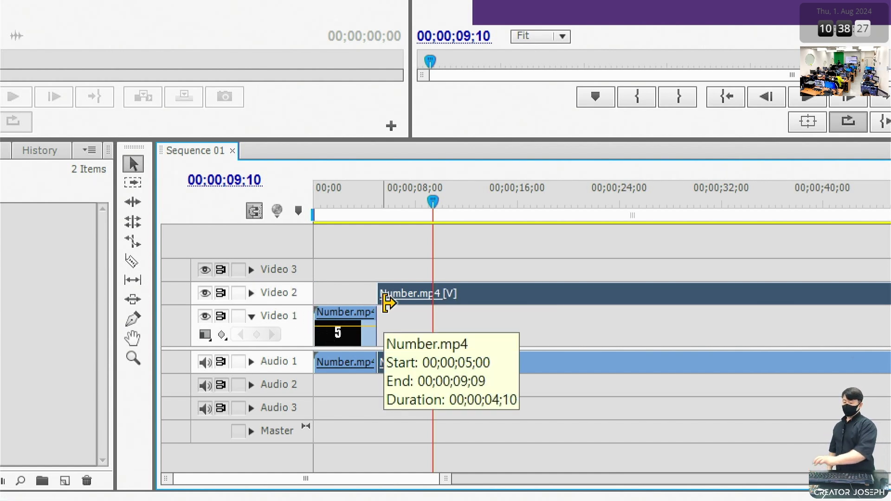
pyautogui.moveTo(505, 300); pyautogui.dragTo(507, 341)
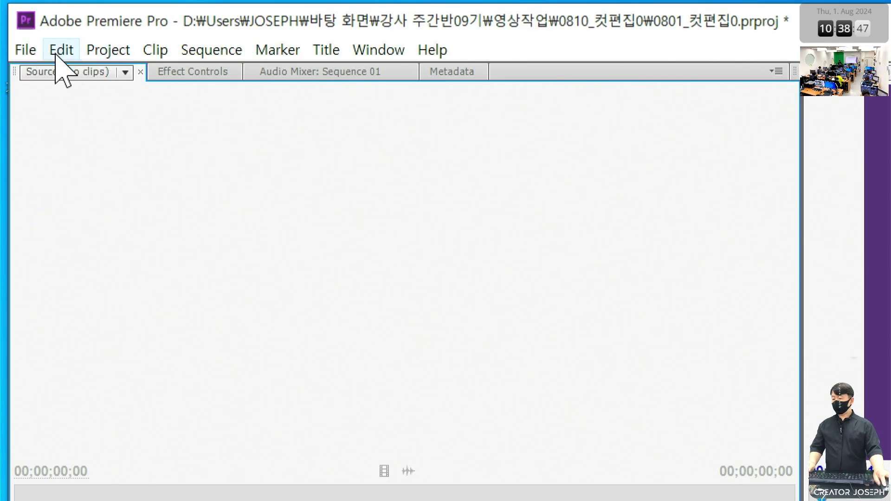
# Step: Save the project with File > Save, then exit Premiere Pro
pyautogui.click(13, 25)
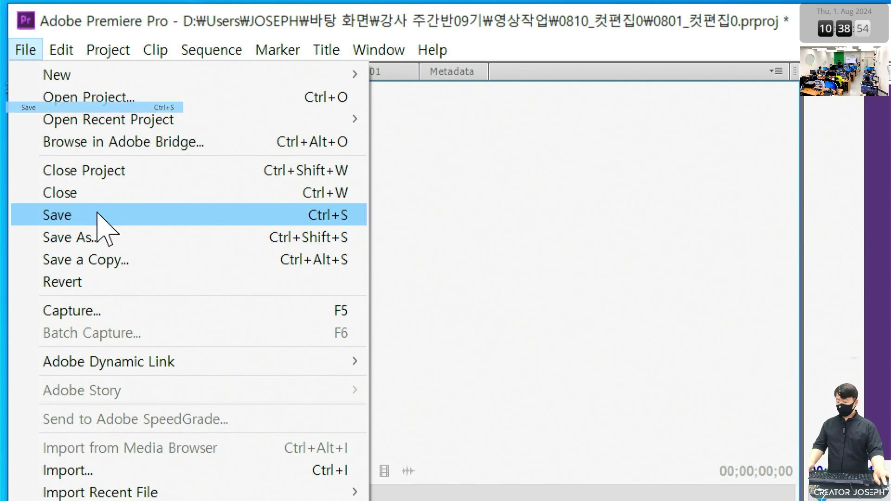
pyautogui.click(98, 216)
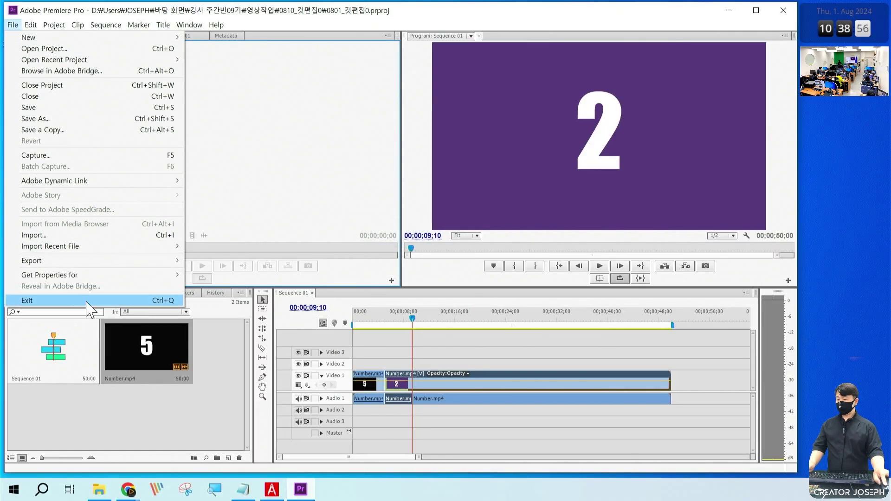
pyautogui.click(86, 300)
pyautogui.click(242, 488)
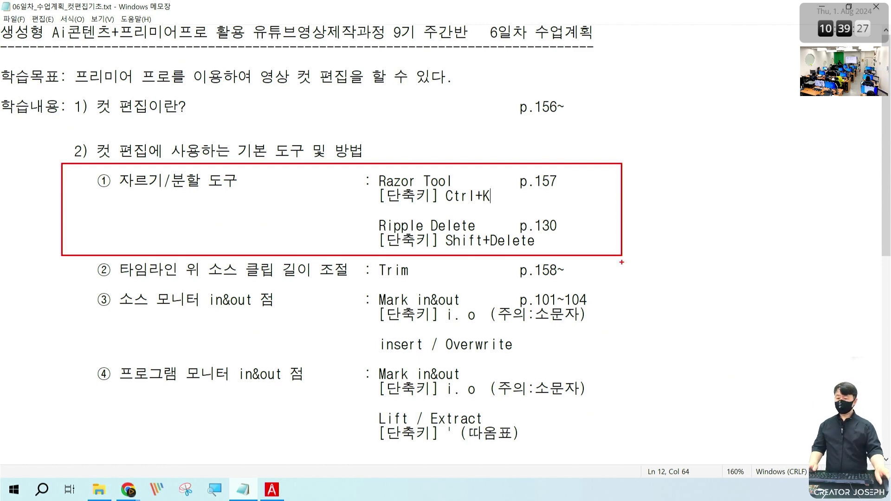
# Step: Scroll to the Step.2 block, outline its 영상_컷편집1 source path, then minimize Notepad
pyautogui.press('Escape')
pyautogui.scroll(-7, 706, 193)
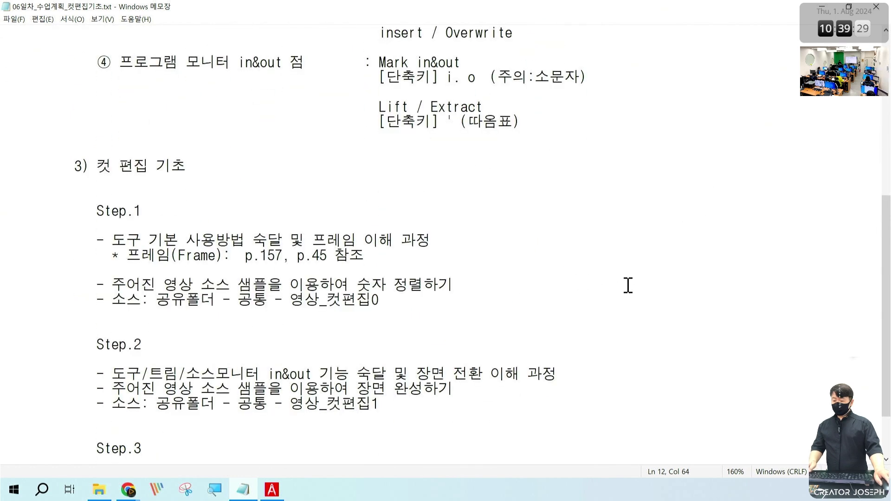
pyautogui.scroll(-2, 731, 332)
pyautogui.moveTo(58, 252); pyautogui.dragTo(605, 348)
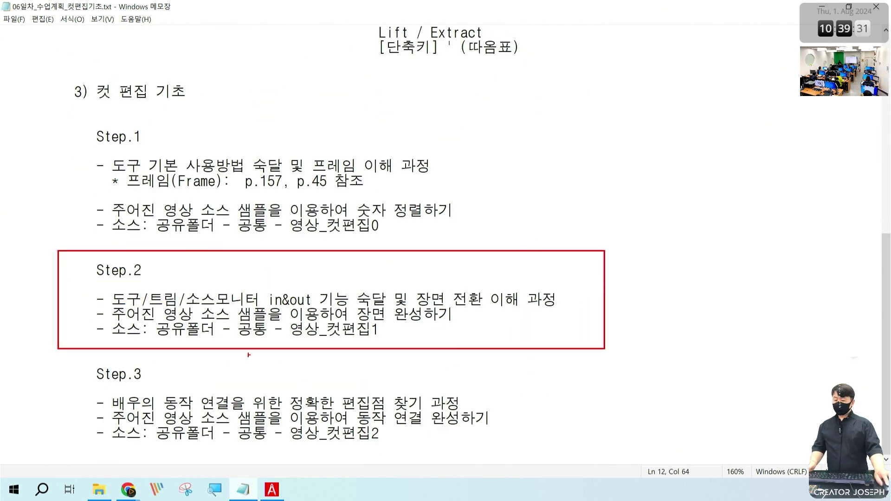
pyautogui.moveTo(279, 342); pyautogui.dragTo(397, 343)
pyautogui.press('Escape')
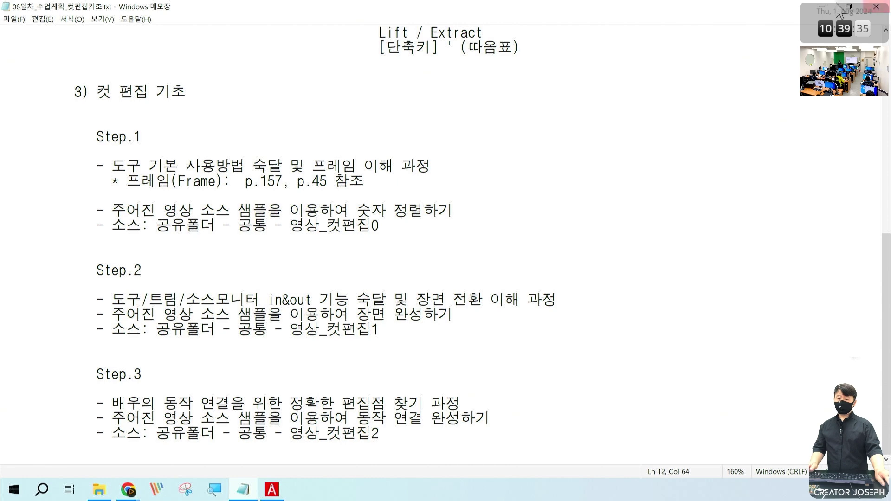
pyautogui.click(822, 7)
# Step: In 강사 주간반09기 > 영상작업, create a new folder named 0801_컷편집1
pyautogui.doubleClick(114, 86)
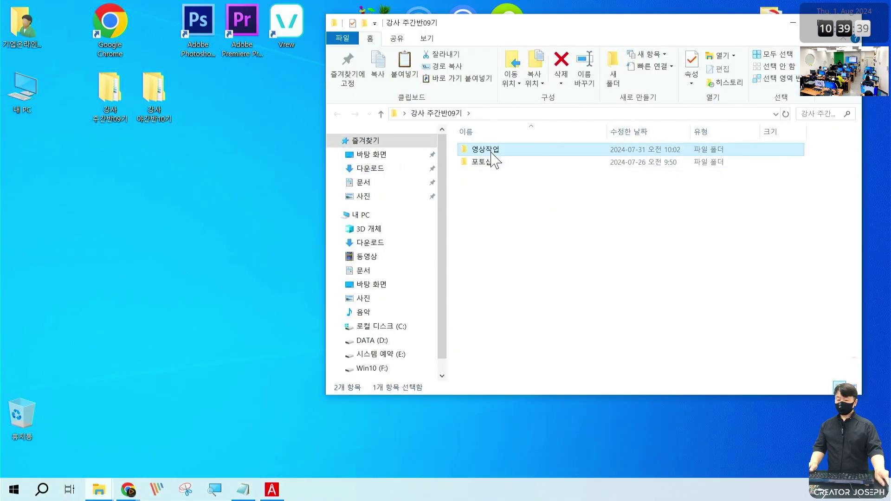
pyautogui.doubleClick(488, 149)
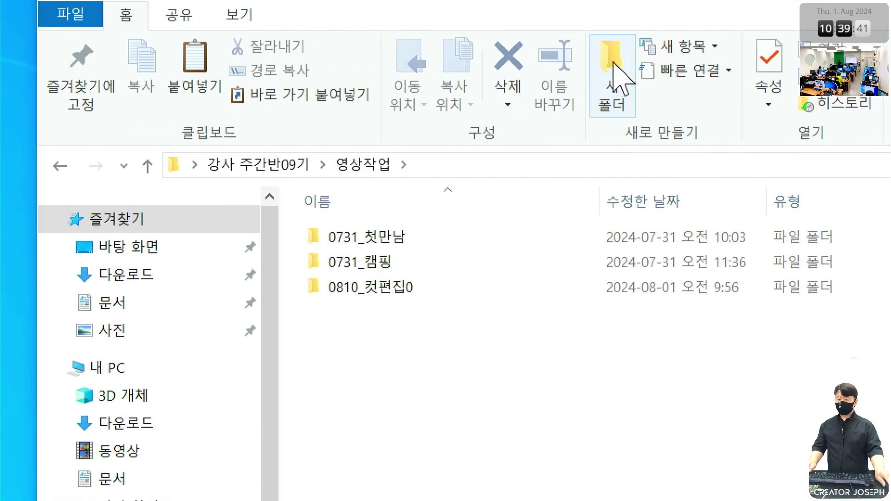
pyautogui.click(614, 72)
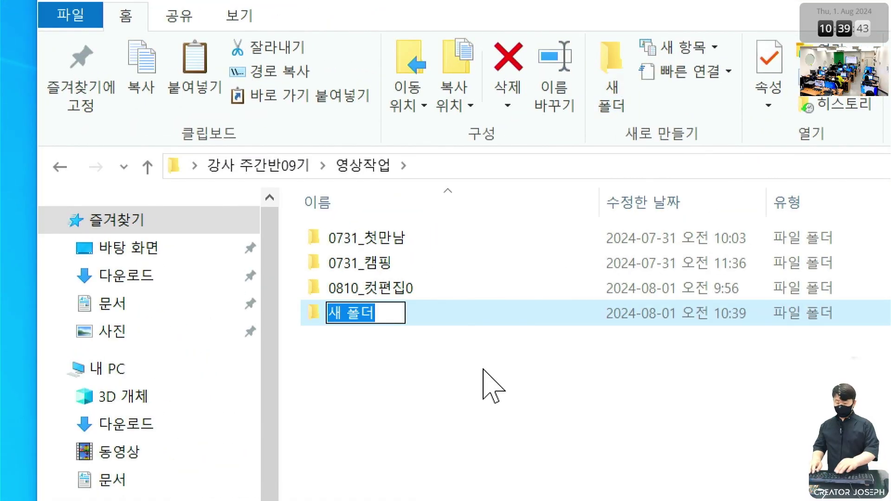
pyautogui.write('01')
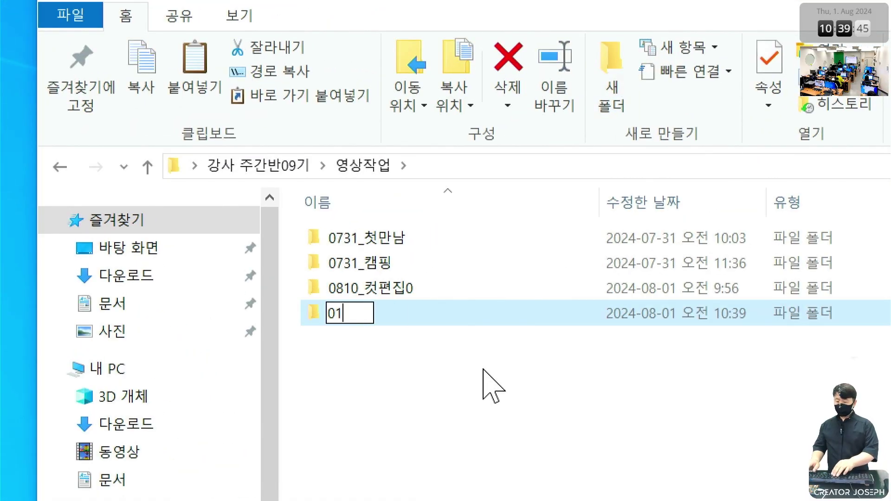
pyautogui.press('BackSpace')
pyautogui.write('8')
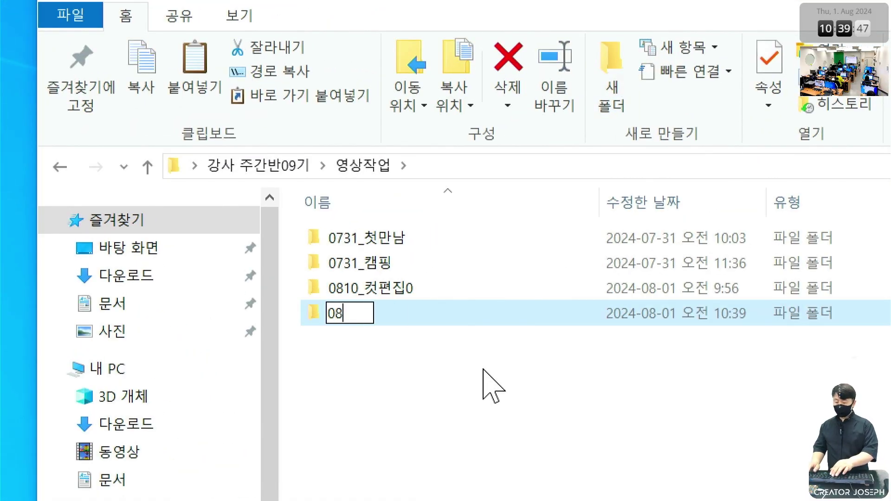
pyautogui.write('01_컷편집1')
pyautogui.press('Return')
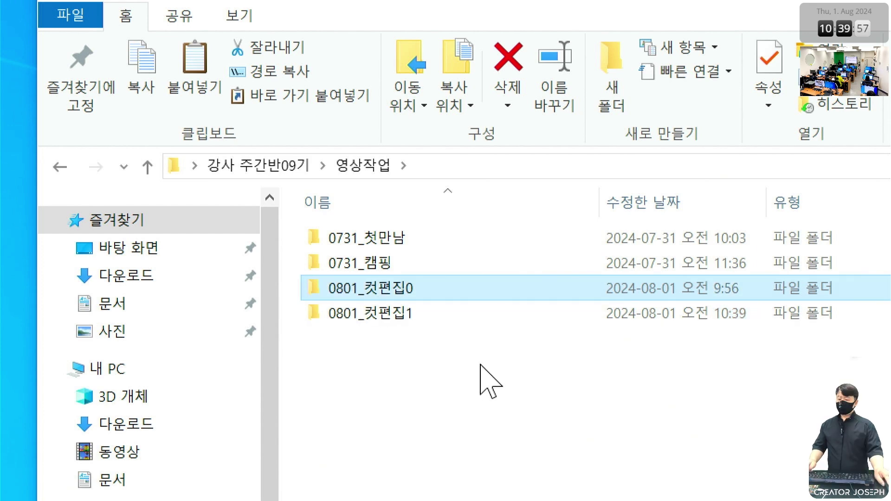
pyautogui.click(309, 344)
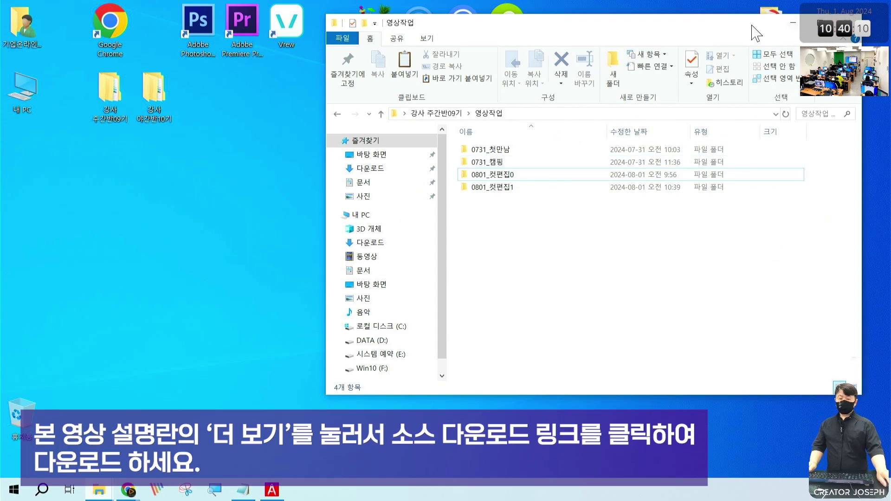
# Step: Open the shared 영상_컷편집1 folder and box-select all six of its folders
pyautogui.moveTo(761, 23); pyautogui.dragTo(541, 48)
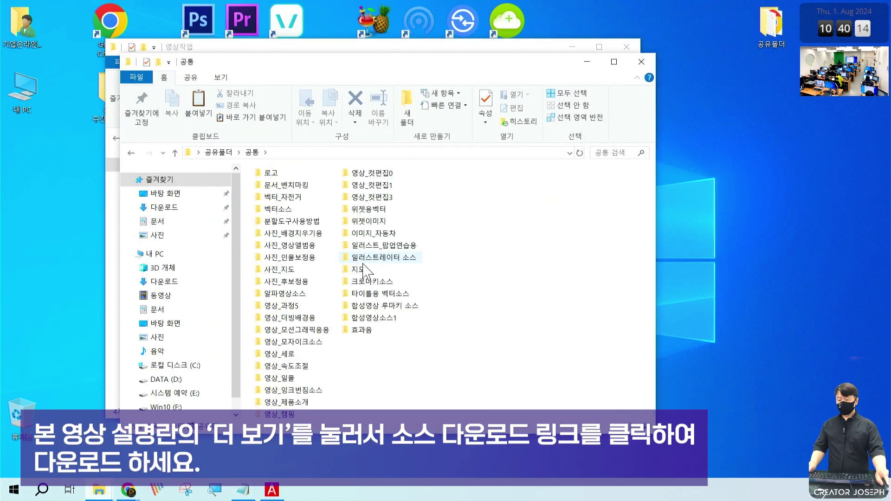
pyautogui.doubleClick(388, 198)
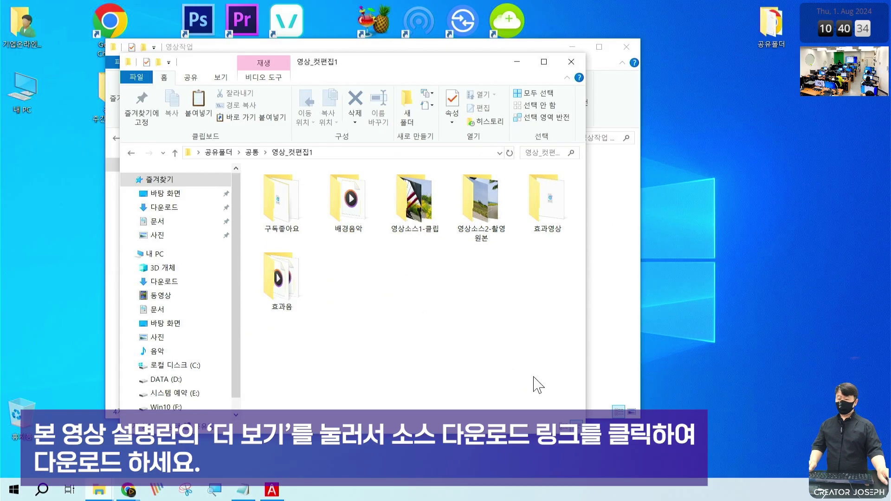
pyautogui.moveTo(567, 370); pyautogui.dragTo(272, 203)
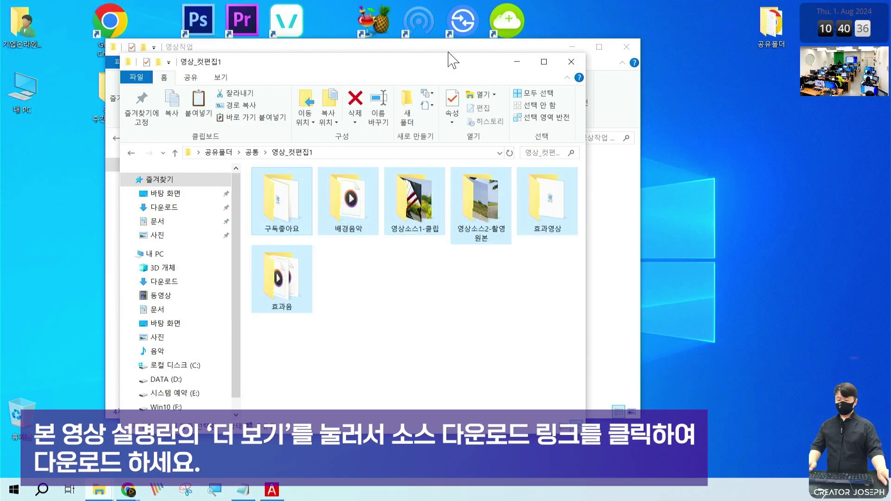
pyautogui.press('Escape')
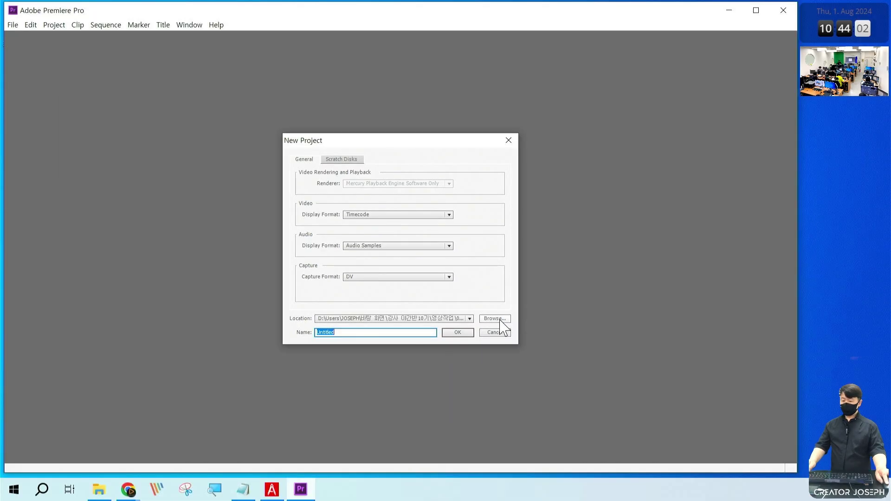
# Step: Set the new project's location to 강사 주간반09기\영상작업\0801_컷편집1
pyautogui.click(507, 386)
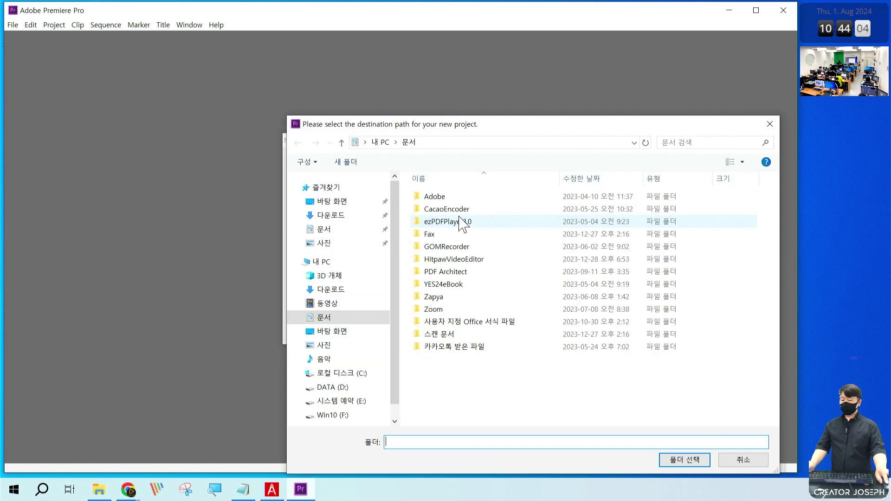
pyautogui.moveTo(523, 131); pyautogui.dragTo(423, 68)
pyautogui.click(232, 137)
pyautogui.doubleClick(379, 140)
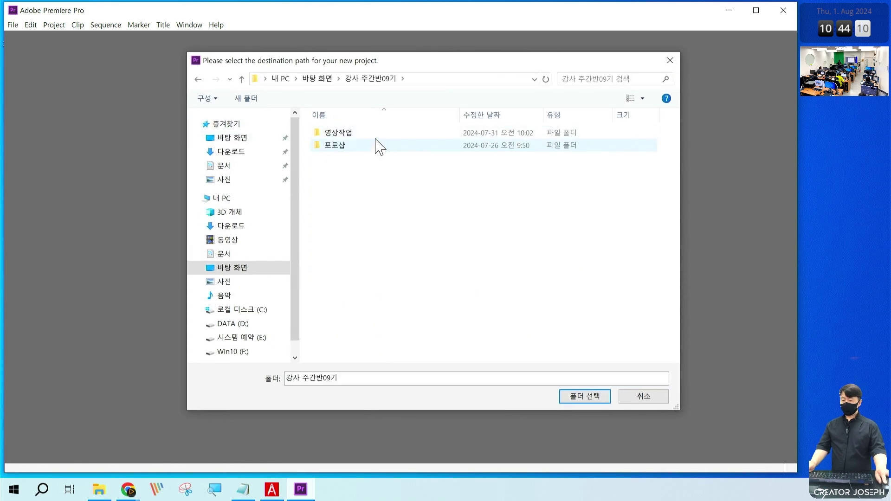
pyautogui.doubleClick(377, 133)
pyautogui.click(362, 170)
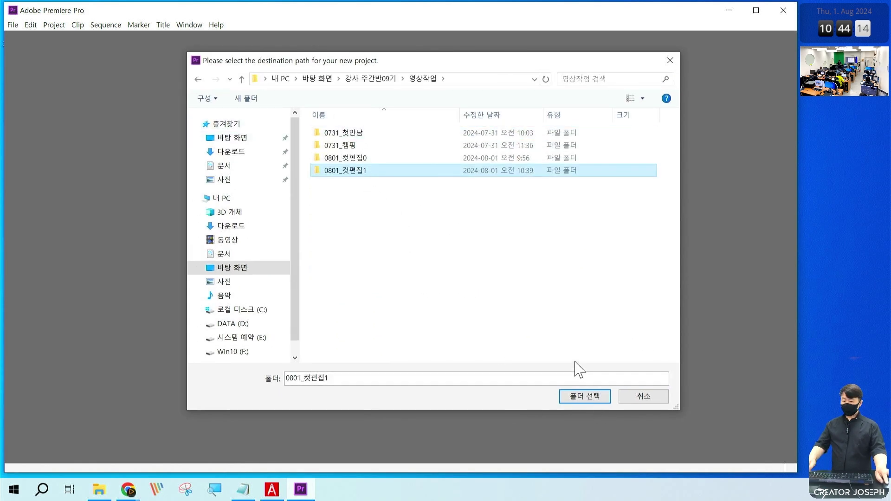
pyautogui.click(585, 396)
# Step: Name the project 0801_컷편집1 and accept the default settings for Sequence 01
pyautogui.write('ㅇ')
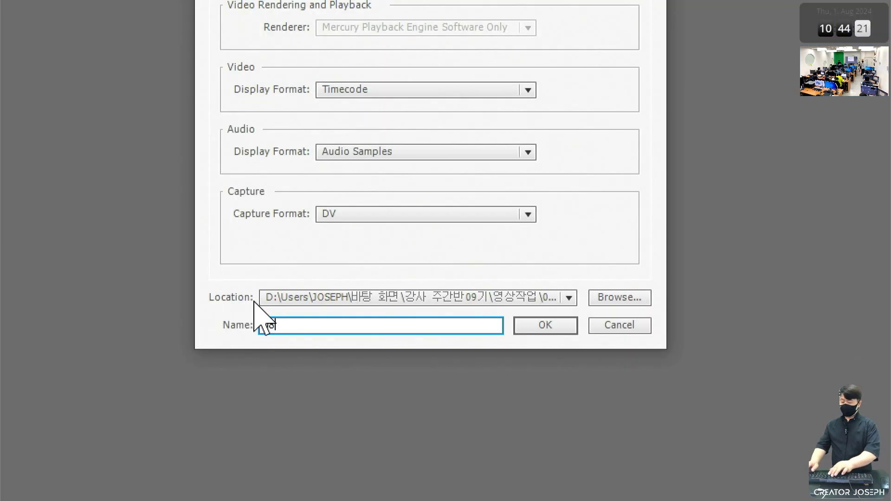
pyautogui.press('BackSpace')
pyautogui.write('0801')
pyautogui.write('_ㅋ')
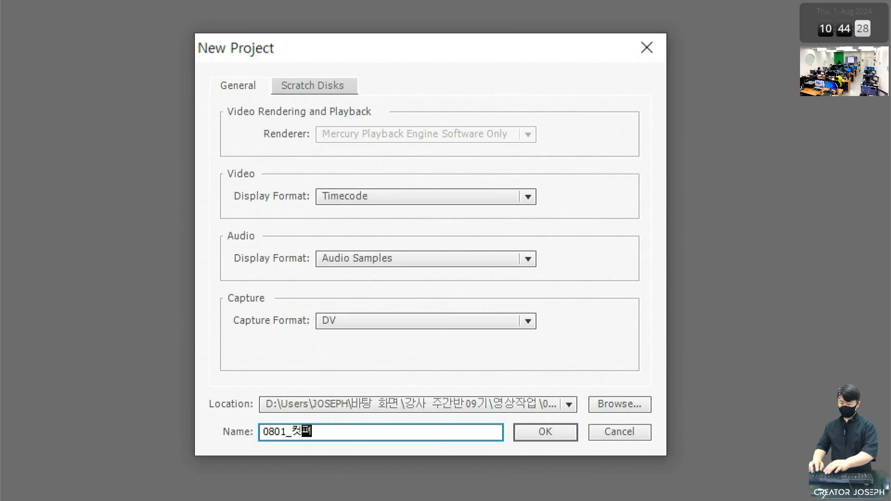
pyautogui.write('집1')
pyautogui.click(543, 431)
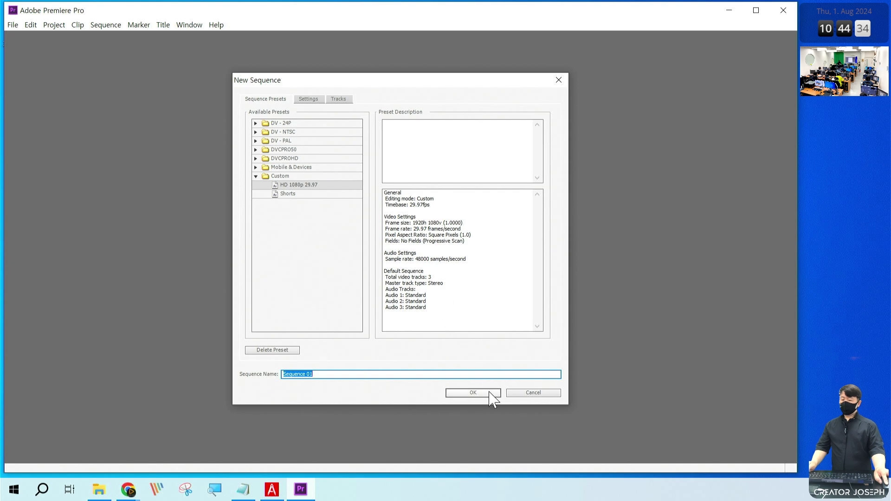
pyautogui.click(490, 393)
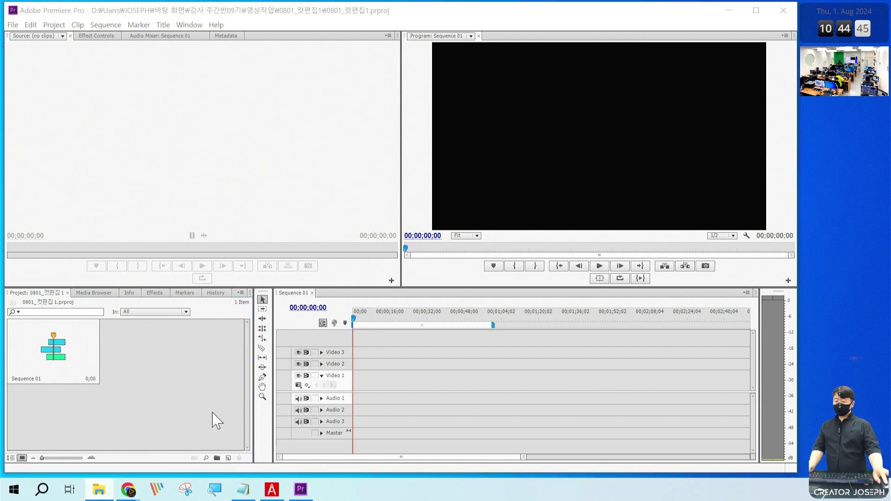
# Step: Move File Explorer over Premiere, return to 0801_컷편집1, and select the six folders 구독좋아요 through 효과음
pyautogui.moveTo(631, 98); pyautogui.dragTo(464, 38)
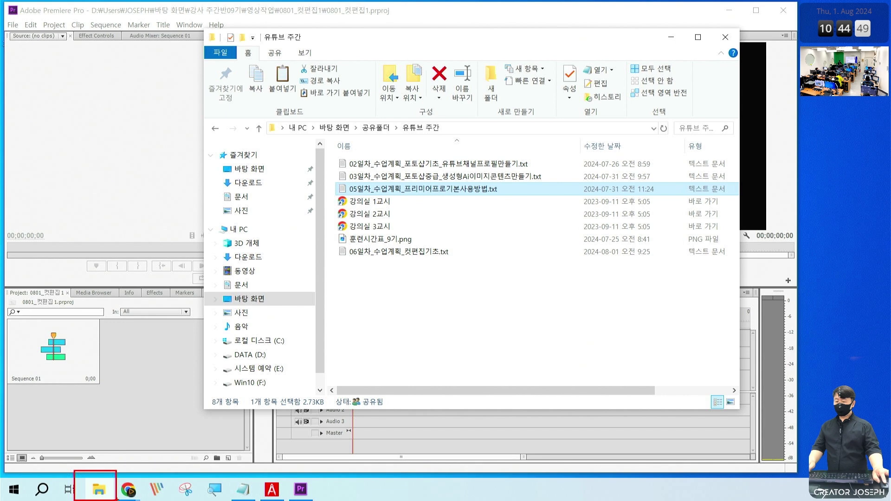
pyautogui.hotkey('alt', 'Left')
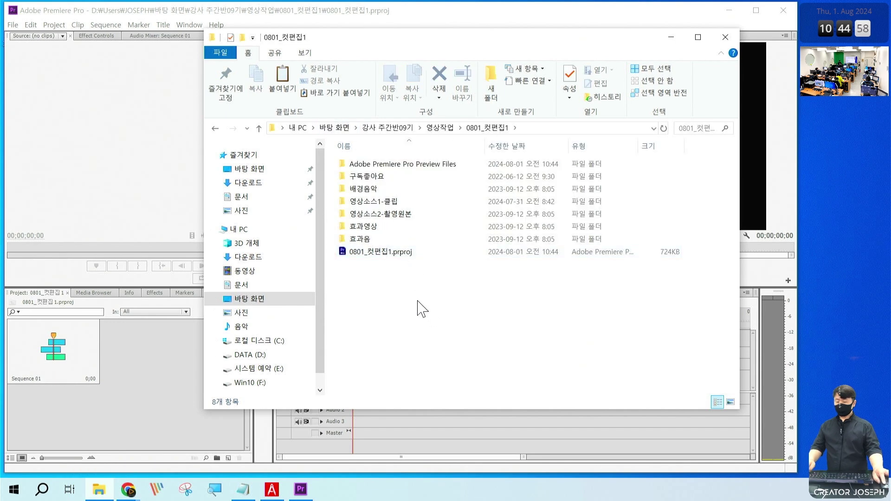
pyautogui.click(373, 176)
pyautogui.keyDown('shift'); pyautogui.click(382, 240); pyautogui.keyUp('shift')
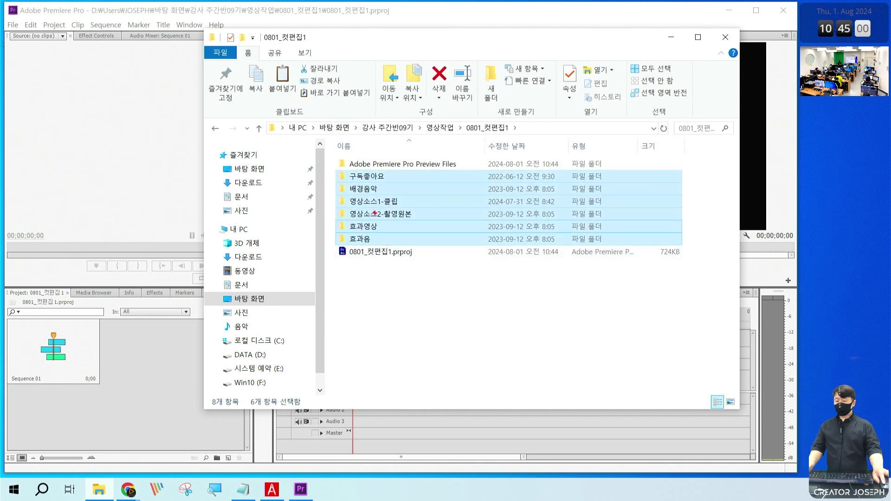
pyautogui.moveTo(334, 168); pyautogui.dragTo(701, 246)
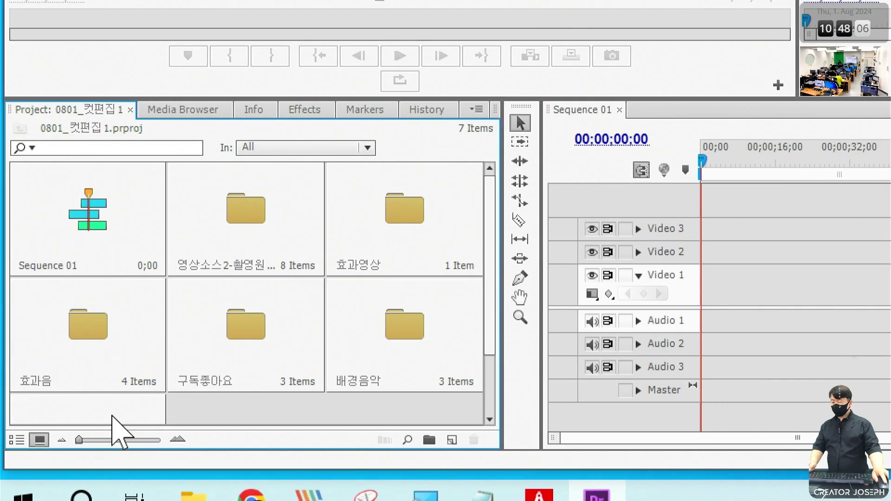
pyautogui.click(299, 248)
pyautogui.click(411, 239)
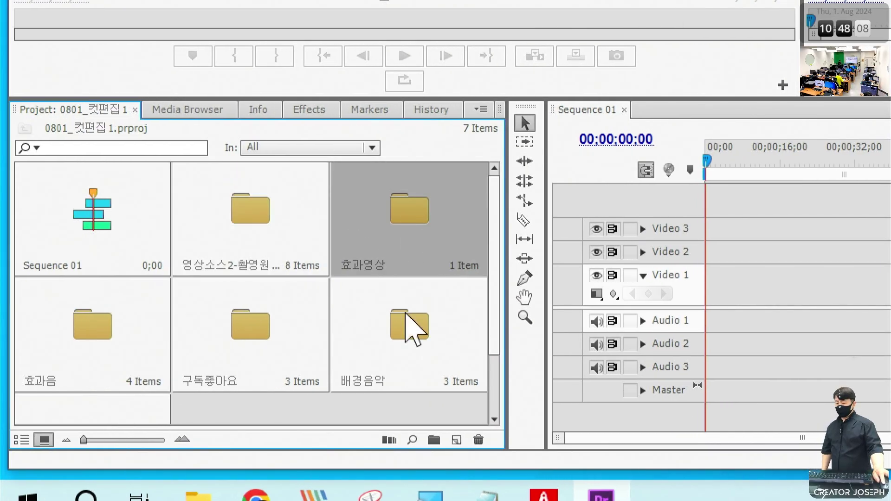
pyautogui.scroll(-1, 259, 393)
pyautogui.click(66, 392)
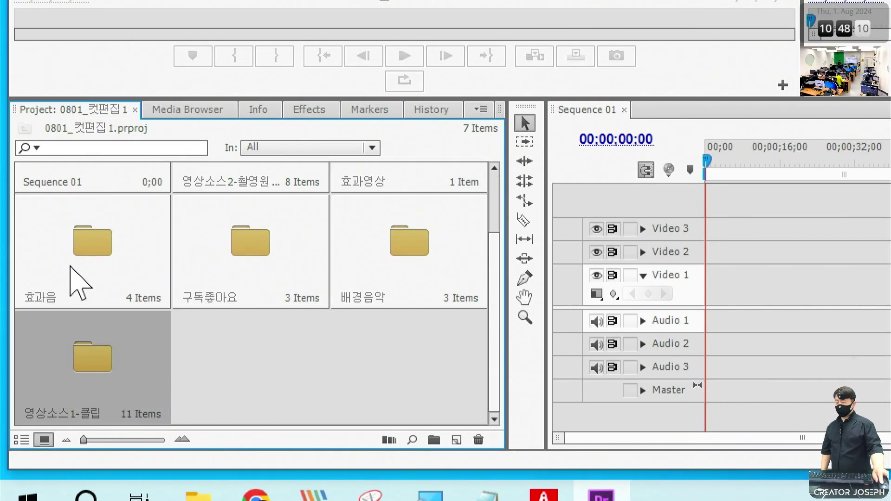
pyautogui.click(73, 278)
pyautogui.click(235, 278)
pyautogui.click(396, 283)
pyautogui.scroll(1, 399, 288)
pyautogui.click(388, 249)
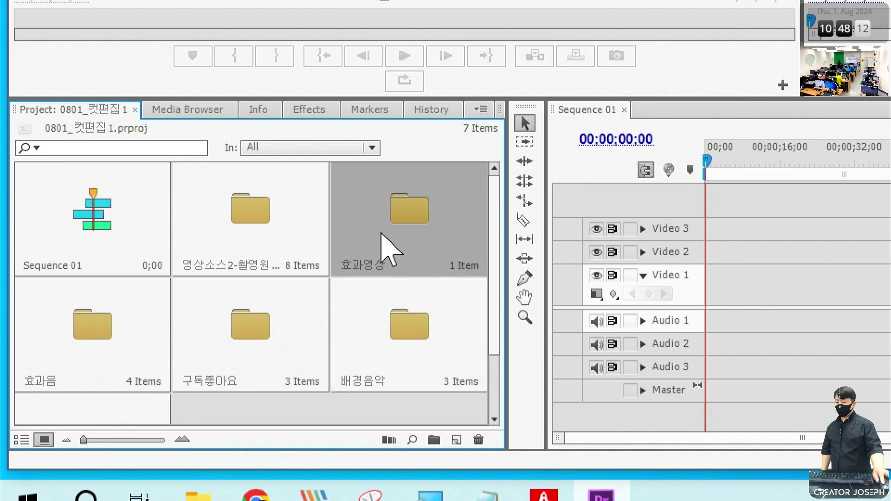
pyautogui.click(255, 235)
pyautogui.scroll(-1, 268, 302)
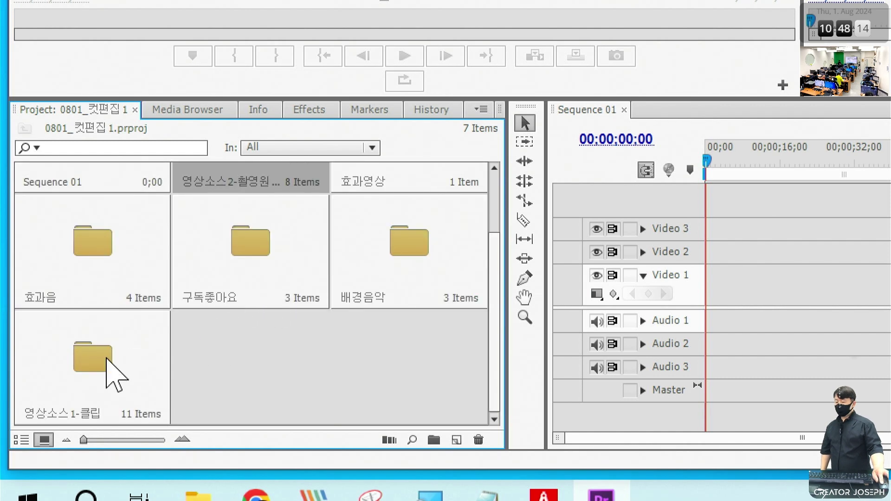
pyautogui.click(107, 359)
pyautogui.scroll(1, 232, 379)
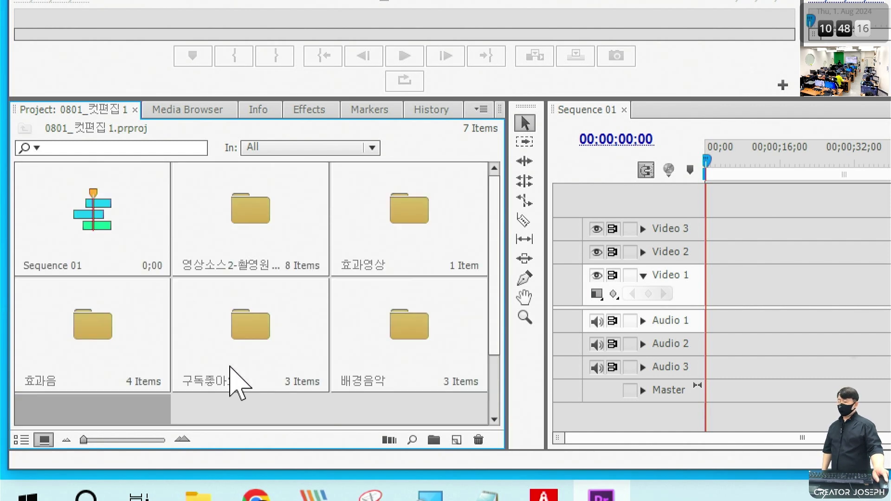
pyautogui.click(259, 212)
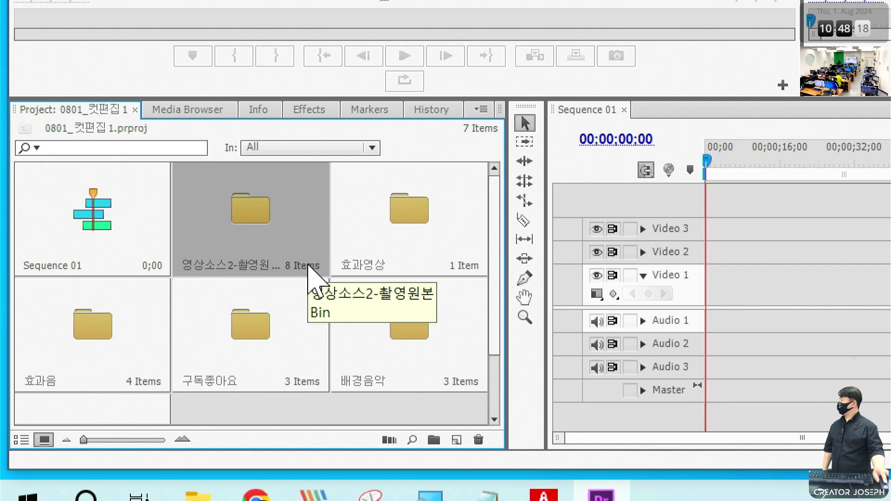
pyautogui.scroll(-1, 309, 271)
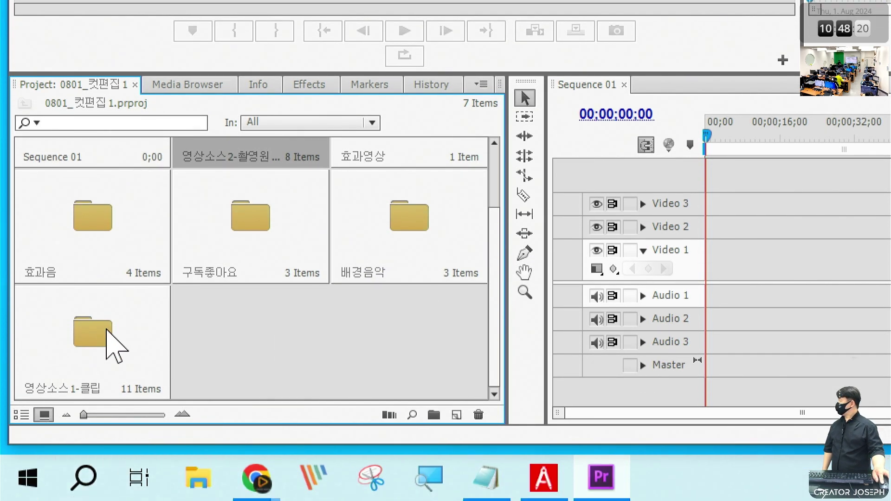
pyautogui.click(120, 341)
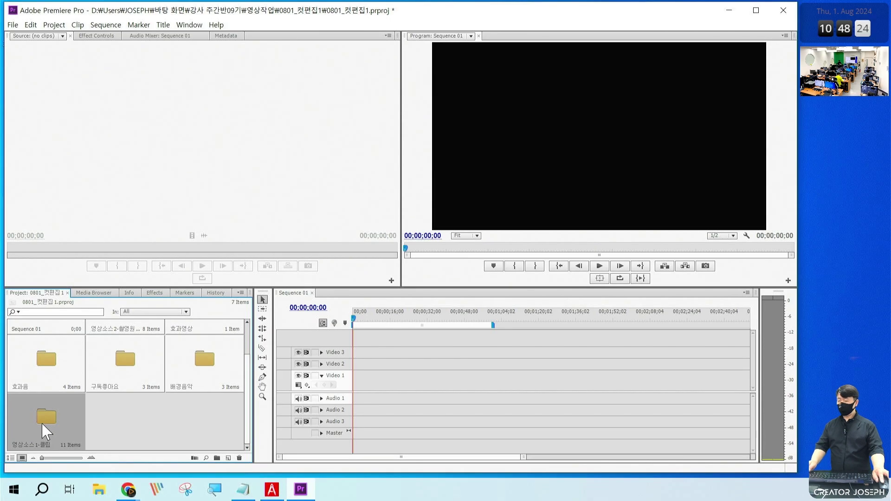
# Step: Open the 영상소스1-클립 bin as a floating window and enlarge it to show clips 01.mp4–12.mp4
pyautogui.doubleClick(43, 424)
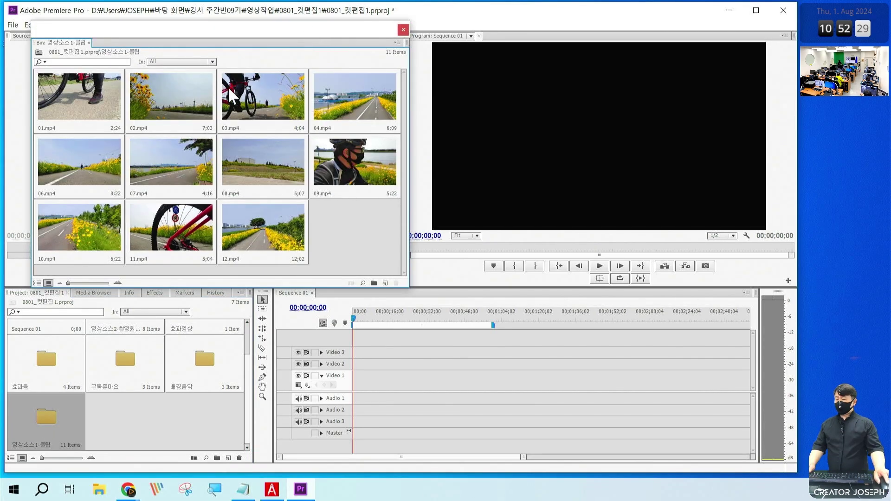
pyautogui.click(109, 99)
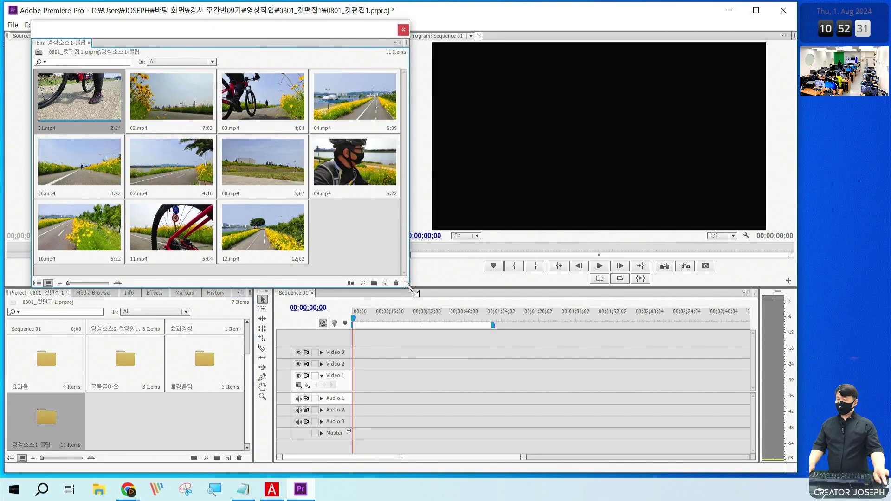
pyautogui.moveTo(407, 286); pyautogui.dragTo(410, 288)
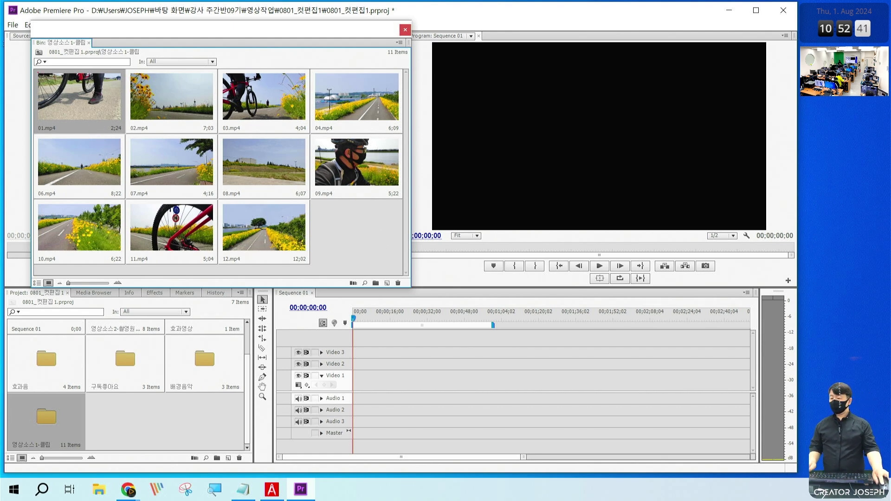
pyautogui.moveTo(91, 111); pyautogui.dragTo(117, 133)
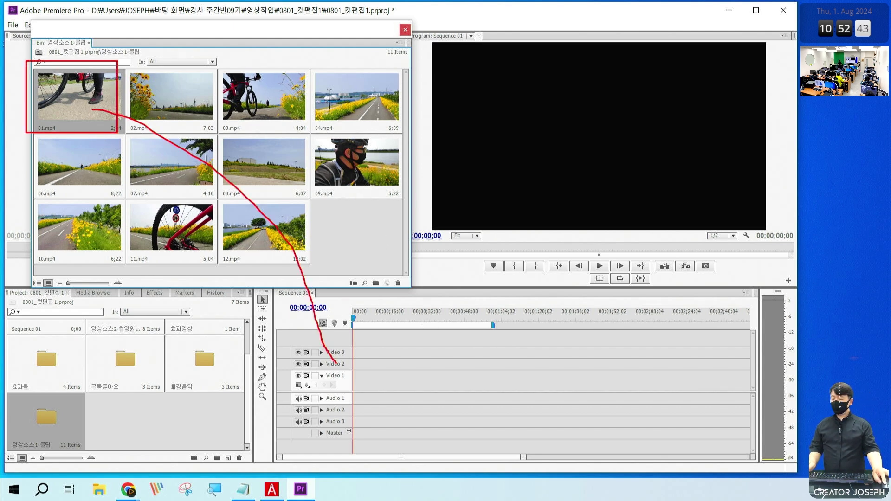
pyautogui.press('Escape')
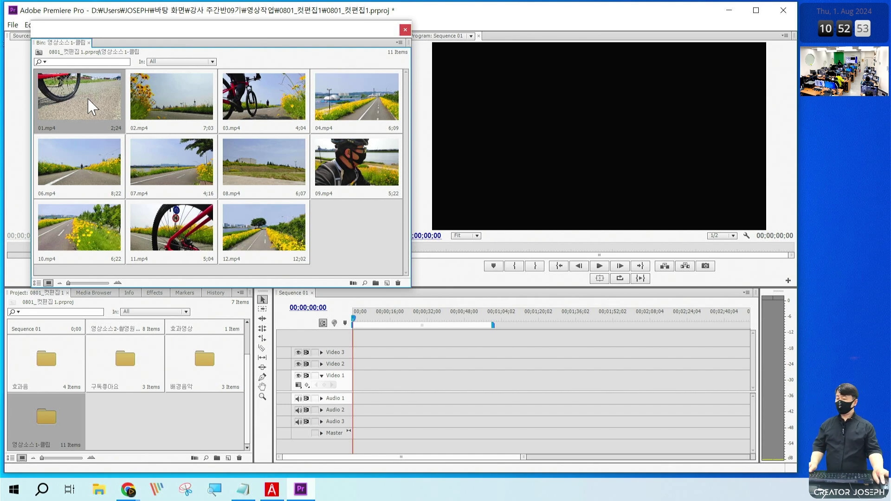
# Step: Place clips 01.mp4 through 04.mp4 end to end at the start of Video 1
pyautogui.moveTo(89, 107)
pyautogui.mouseDown()
pyautogui.moveTo(371, 378)
pyautogui.moveTo(354, 382)
pyautogui.mouseUp()
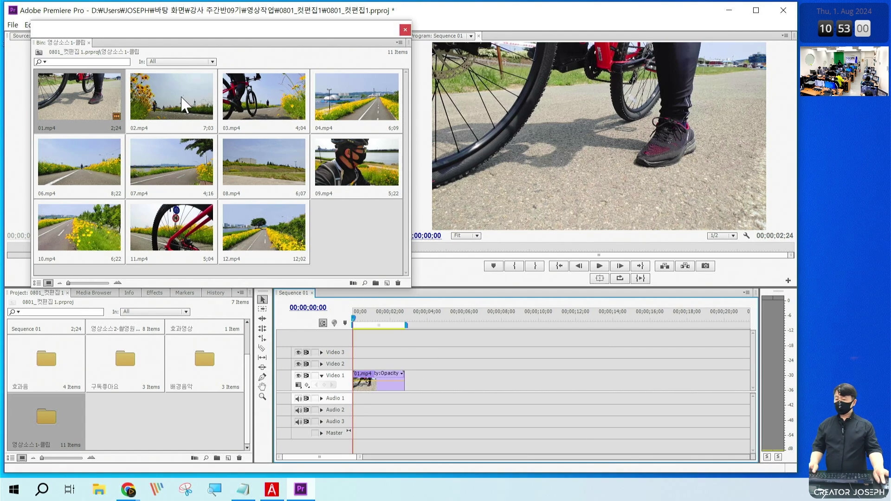
pyautogui.moveTo(182, 103); pyautogui.dragTo(411, 398)
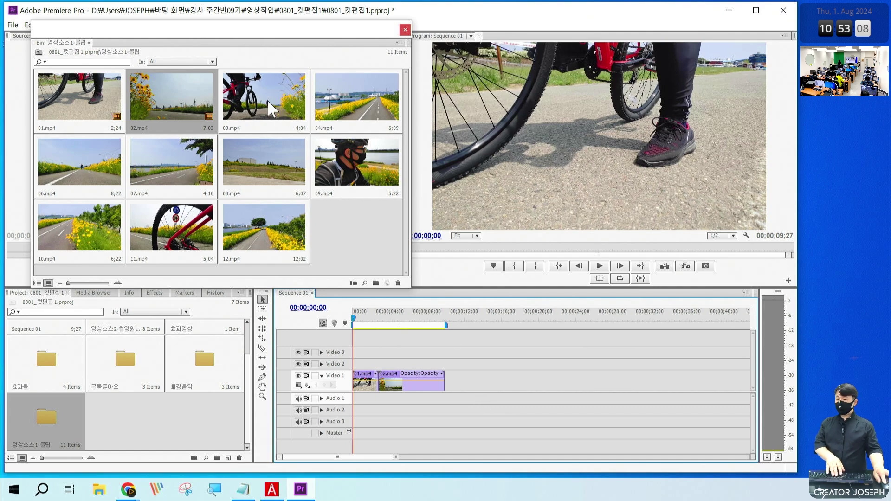
pyautogui.moveTo(271, 109); pyautogui.dragTo(450, 396)
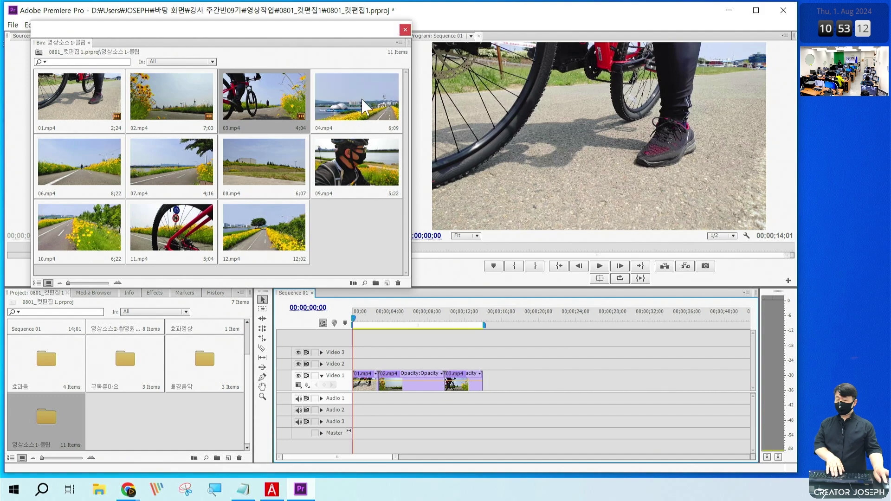
pyautogui.moveTo(362, 101); pyautogui.dragTo(489, 388)
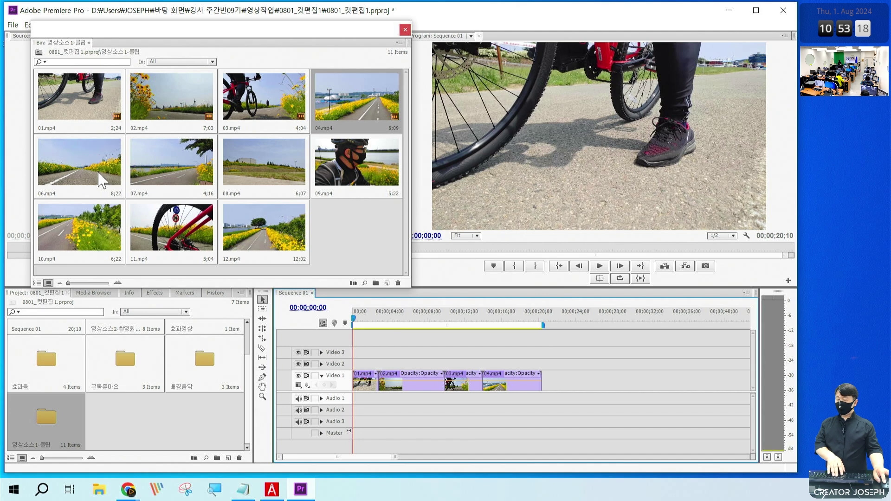
# Step: Append clips 07.mp4 through 12.mp4 to Video 1 after 04.mp4
pyautogui.click(159, 161)
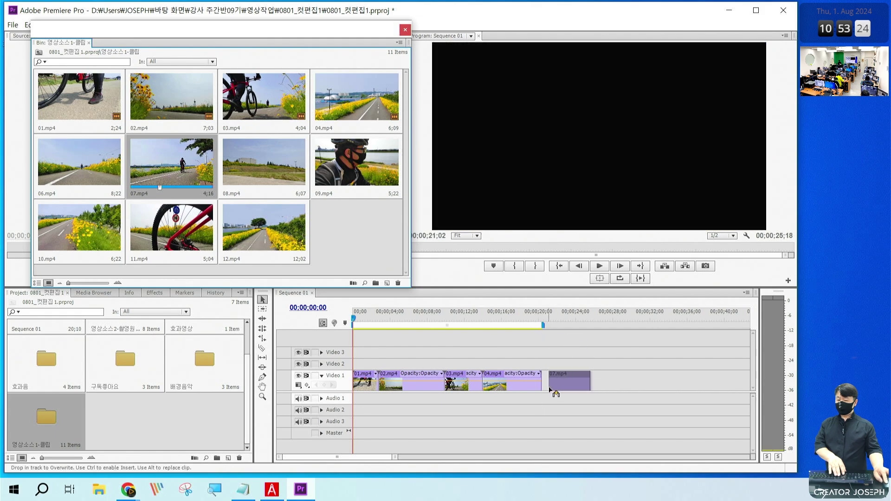
pyautogui.moveTo(186, 166); pyautogui.dragTo(553, 383)
pyautogui.moveTo(234, 179); pyautogui.dragTo(576, 357)
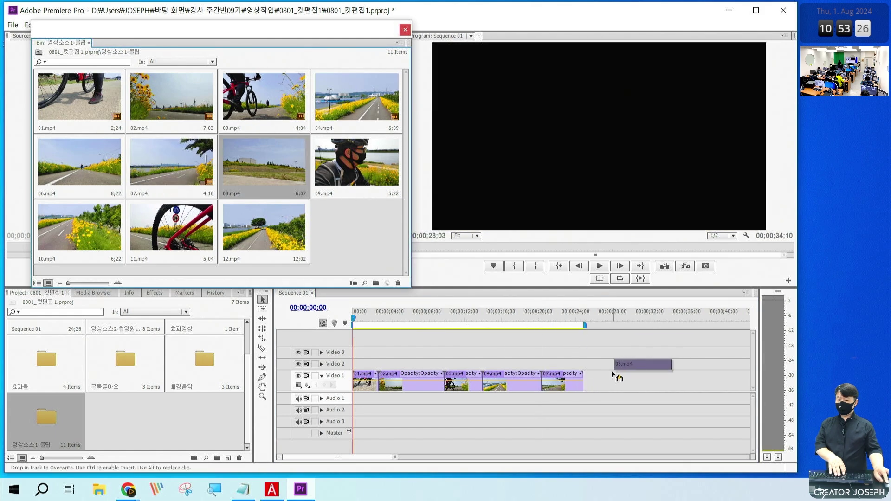
pyautogui.moveTo(349, 157); pyautogui.dragTo(646, 388)
pyautogui.press('-')
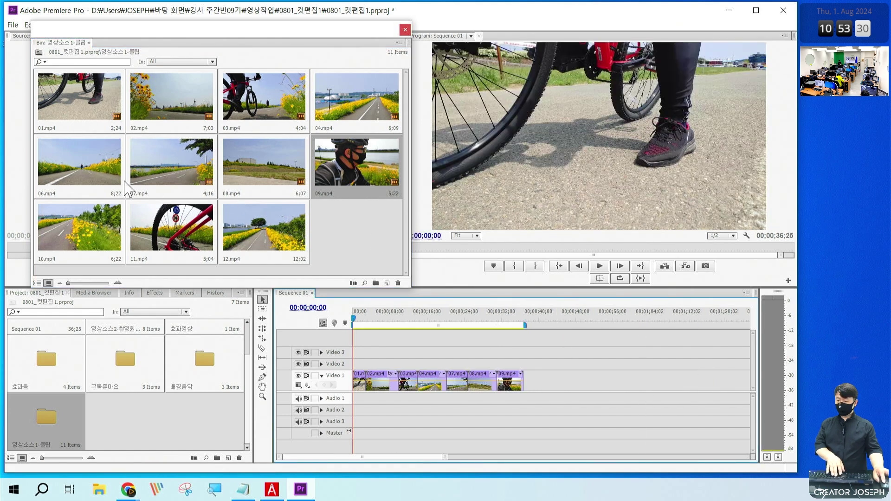
pyautogui.moveTo(79, 228)
pyautogui.mouseDown()
pyautogui.moveTo(566, 397)
pyautogui.moveTo(485, 383)
pyautogui.mouseUp()
pyautogui.moveTo(179, 224); pyautogui.dragTo(561, 389)
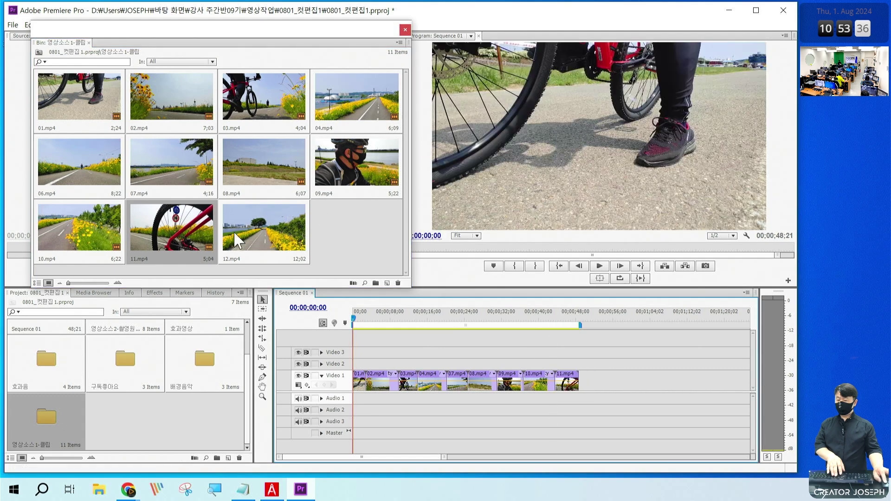
pyautogui.moveTo(264, 227)
pyautogui.mouseDown()
pyautogui.moveTo(593, 359)
pyautogui.moveTo(593, 380)
pyautogui.mouseUp()
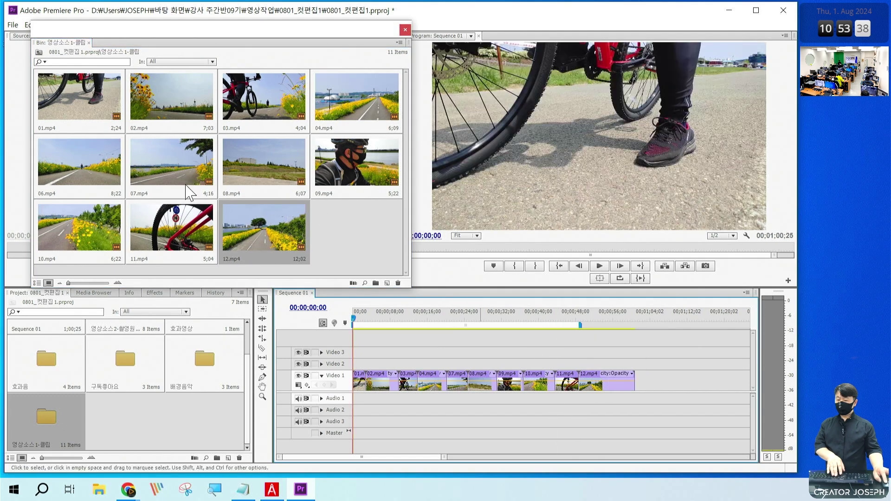
# Step: Add 06.mp4 after 12.mp4, close the floating bin, and zoom the timeline in on the clips
pyautogui.moveTo(81, 158)
pyautogui.mouseDown()
pyautogui.moveTo(559, 258)
pyautogui.moveTo(640, 379)
pyautogui.mouseUp()
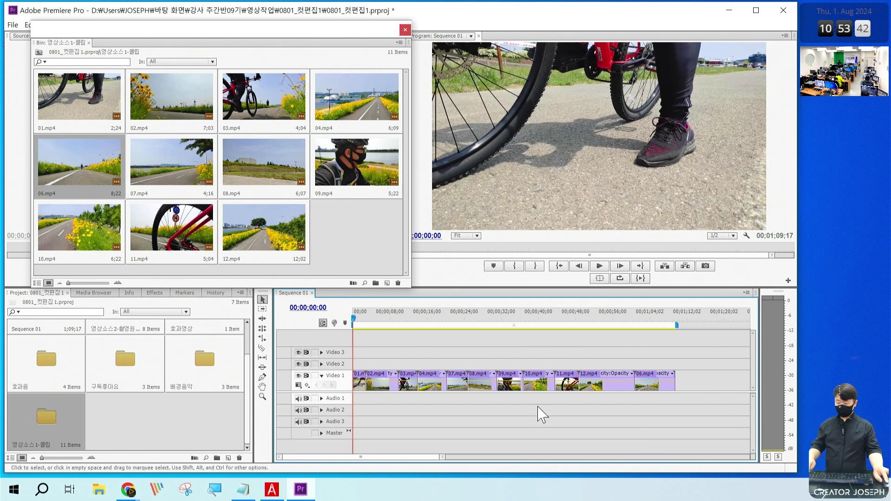
pyautogui.click(406, 32)
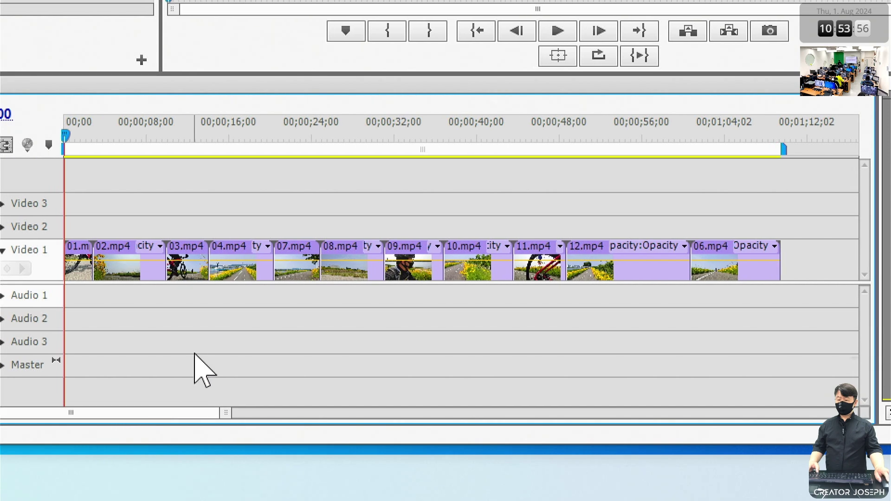
pyautogui.press('=')
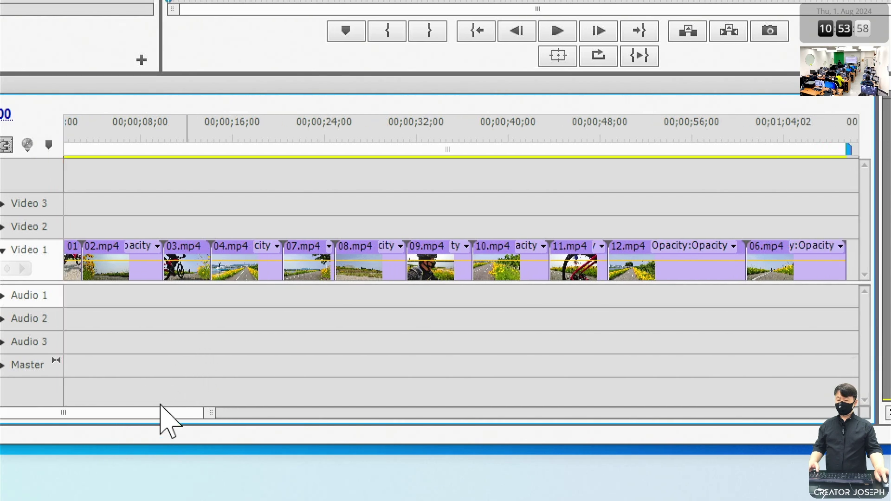
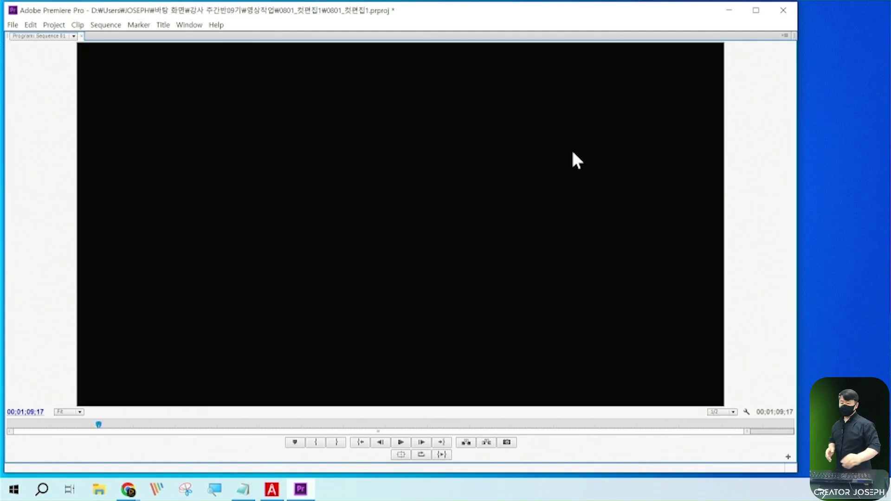
# Step: Restore the editing layout, jump to the start and fit all of Sequence 01 in the timeline
pyautogui.press('`')
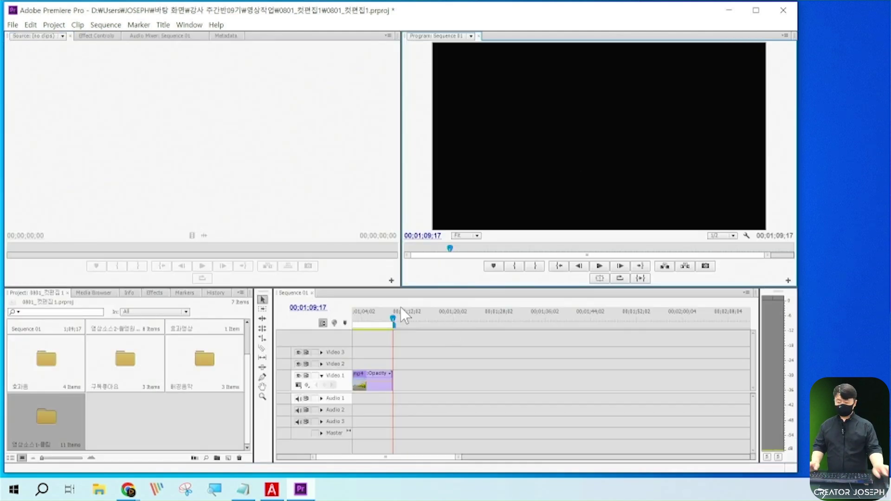
pyautogui.press('Home')
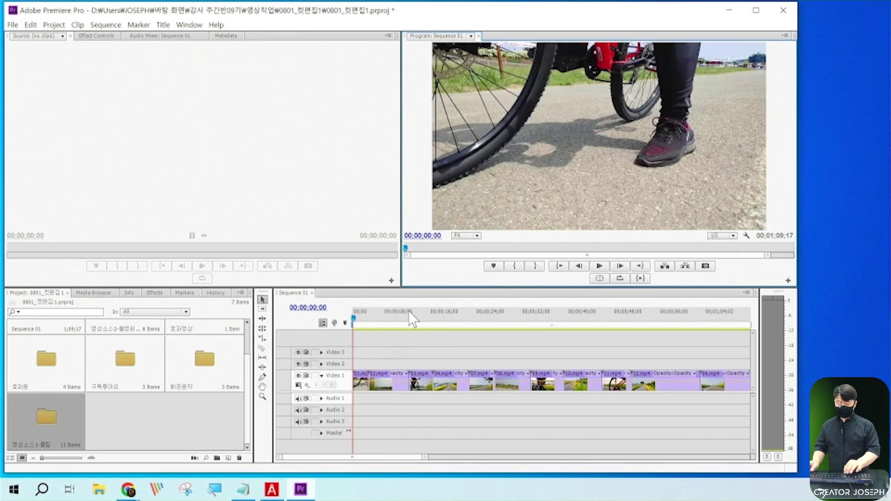
pyautogui.press('-')
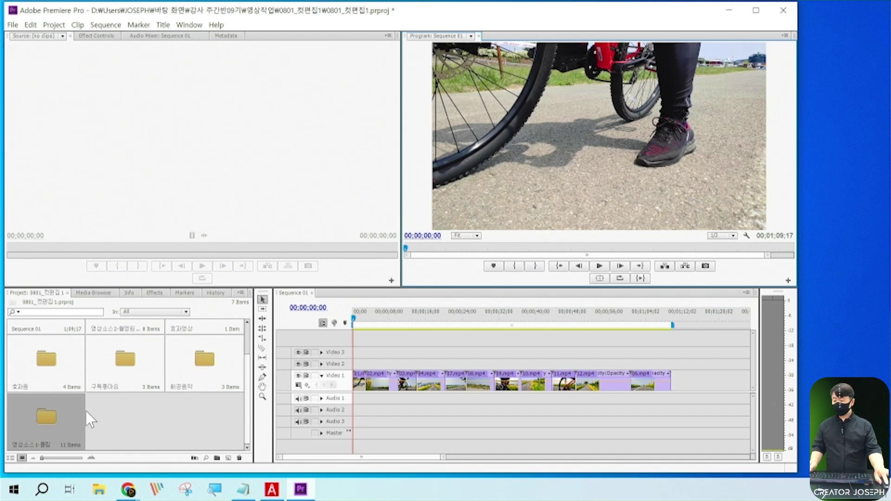
# Step: Open the 영상소스1-클립 bin in an enlarged window and ripple delete 11.mp4 from Video 1
pyautogui.doubleClick(49, 412)
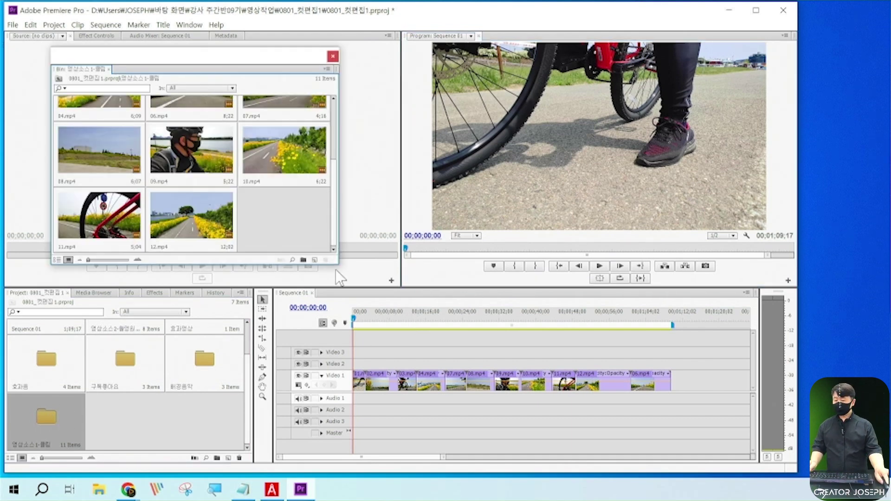
pyautogui.moveTo(338, 269); pyautogui.dragTo(342, 288)
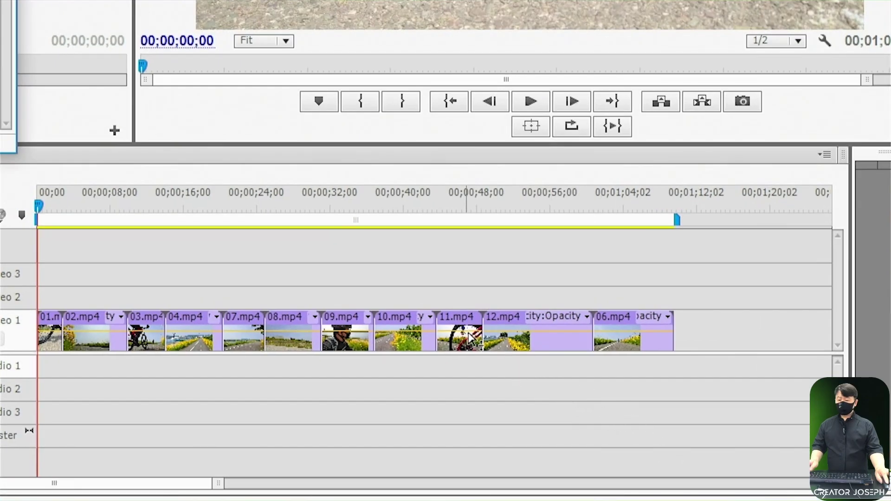
pyautogui.click(460, 332)
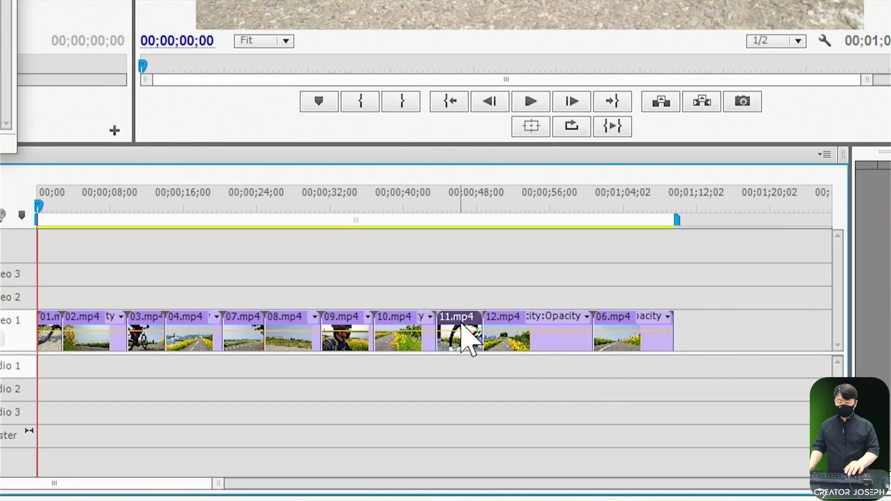
pyautogui.hotkey('shift', 'Delete')
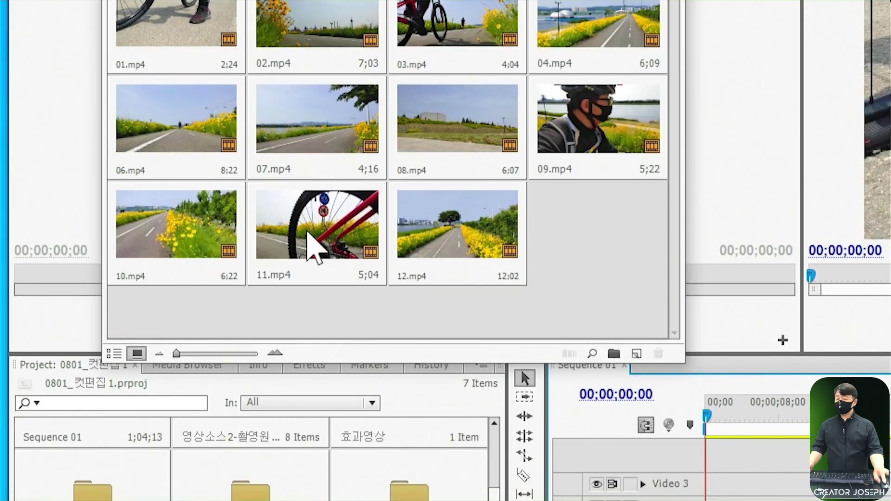
pyautogui.click(309, 238)
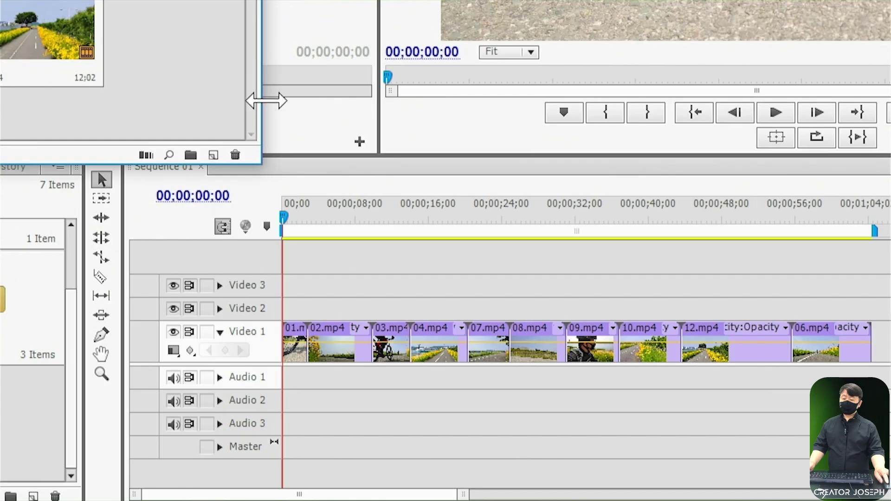
# Step: Step through Video 1's edit points and park the playhead at 00;00;43;17
pyautogui.click(680, 212)
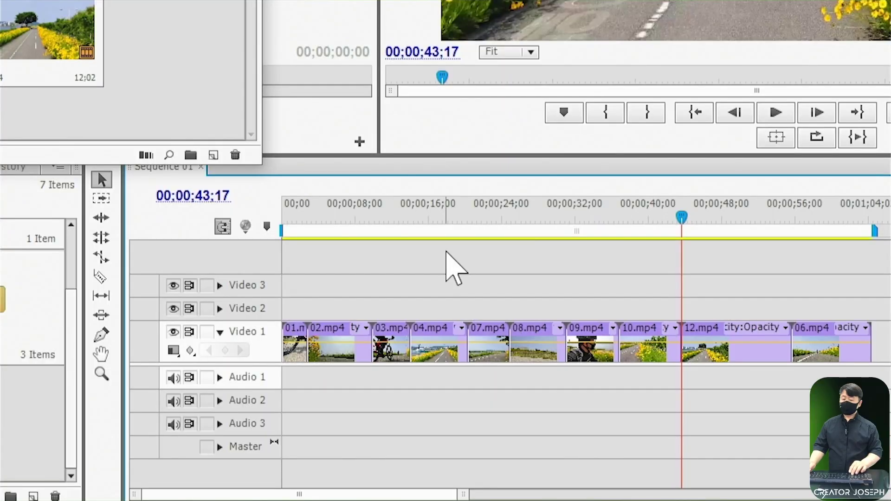
pyautogui.press('Up')
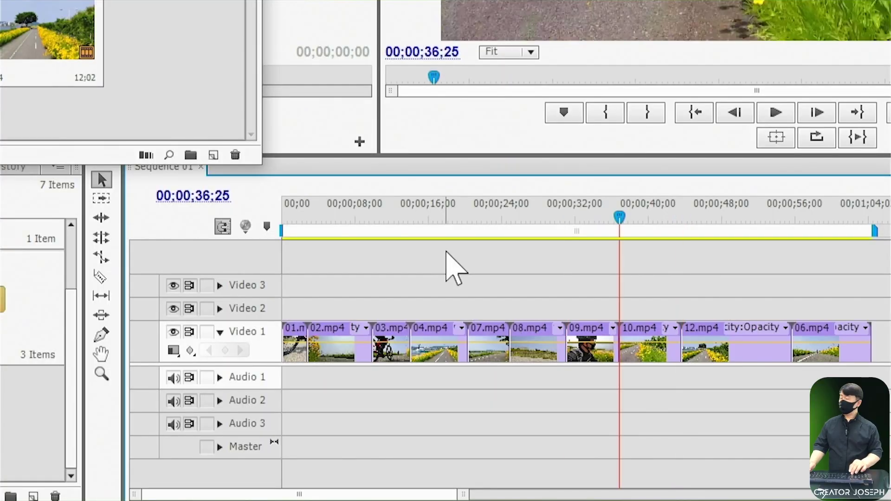
pyautogui.press('Up')
pyautogui.press('Down')
pyautogui.press('Down')
pyautogui.press('Down')
pyautogui.press('Down')
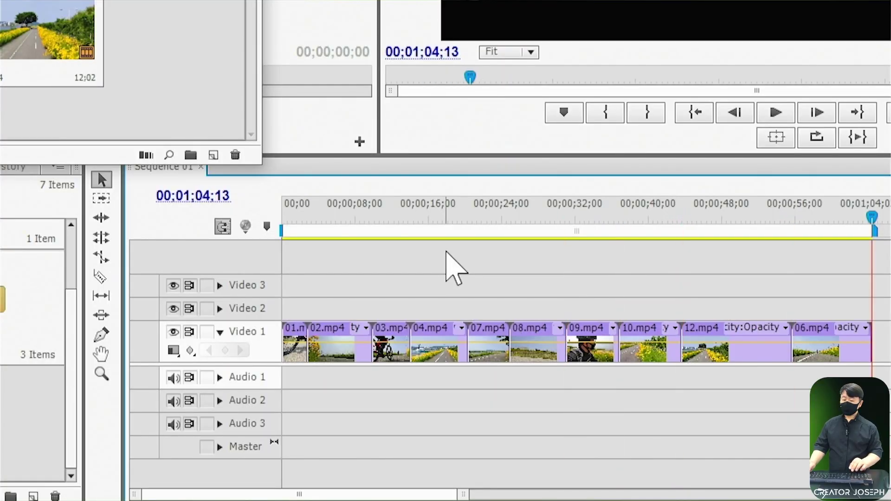
pyautogui.press('Up')
pyautogui.press('Up')
pyautogui.press('Up')
pyautogui.press('Up')
pyautogui.press('Up')
pyautogui.press('Up')
pyautogui.press('Down')
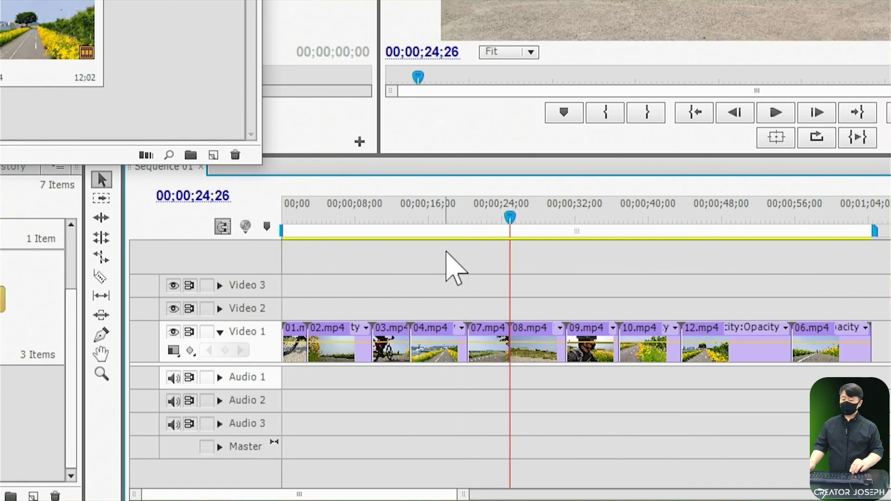
pyautogui.press('Down')
pyautogui.press('Down')
pyautogui.press('Down')
pyautogui.press('Up')
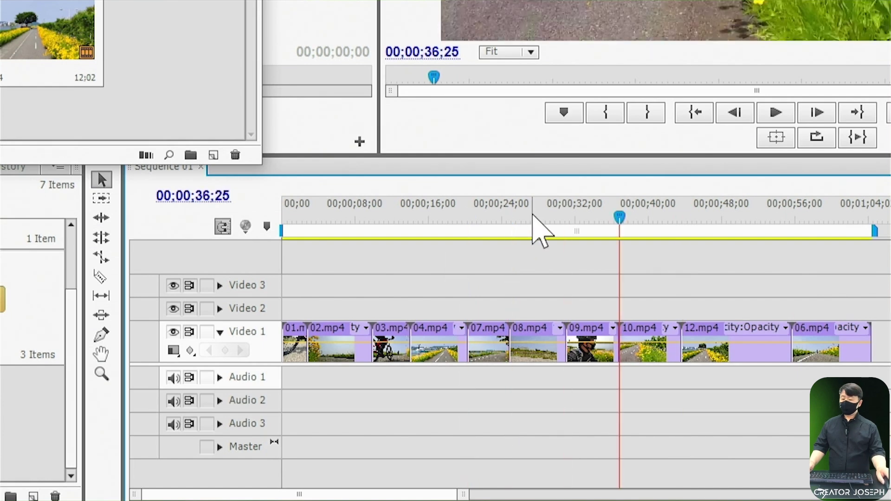
pyautogui.moveTo(427, 227)
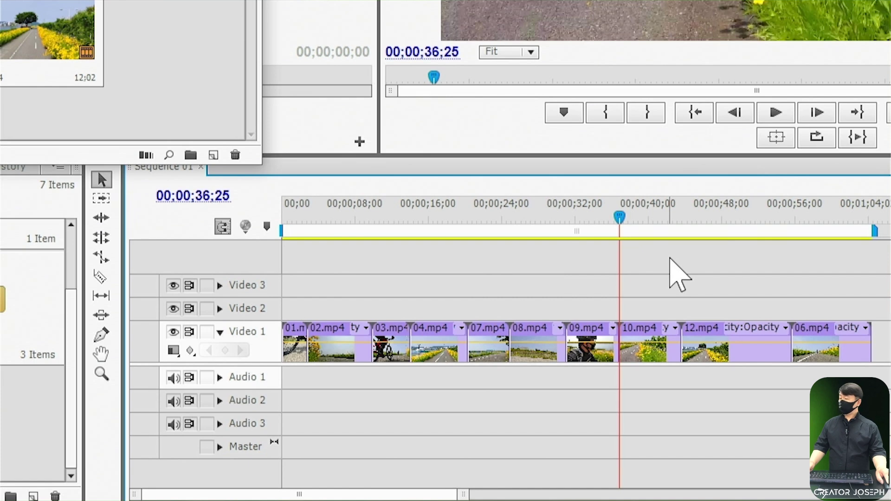
pyautogui.click(634, 217)
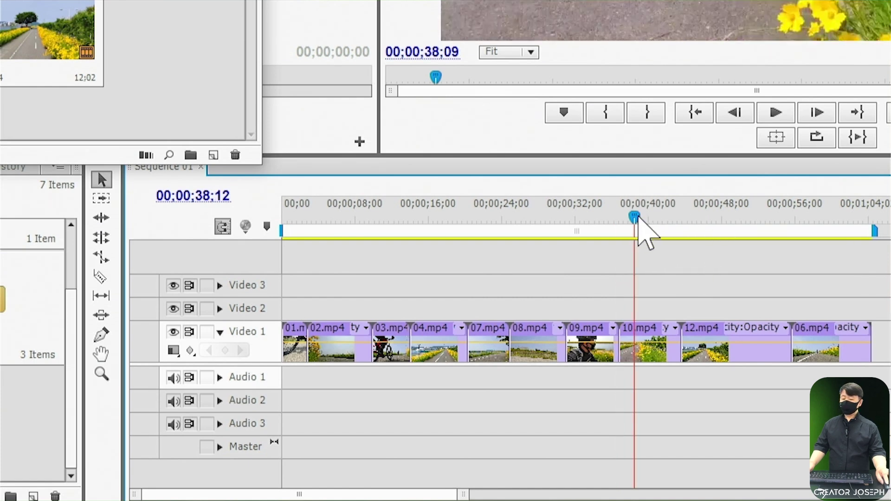
pyautogui.moveTo(635, 218)
pyautogui.mouseDown()
pyautogui.moveTo(607, 224)
pyautogui.moveTo(666, 224)
pyautogui.moveTo(680, 214)
pyautogui.moveTo(649, 218)
pyautogui.moveTo(682, 207)
pyautogui.mouseUp()
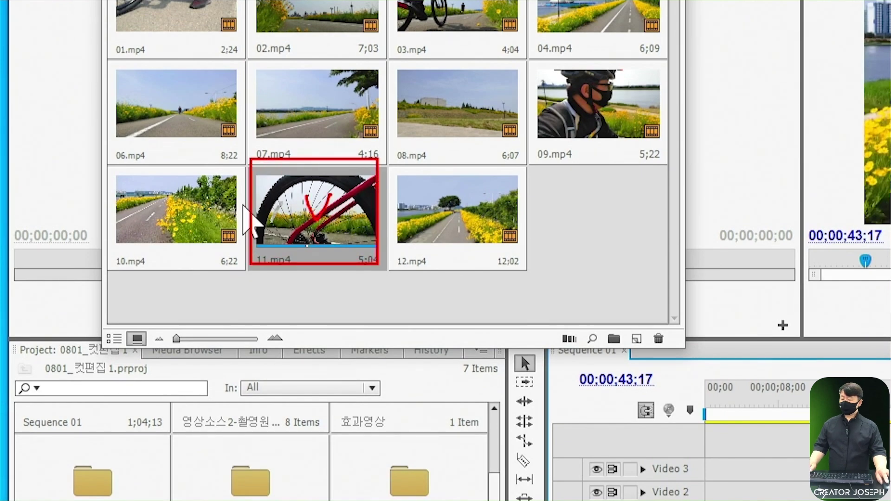
# Step: Insert 11.mp4 at the playhead from the bin's context menu, then undo it
pyautogui.rightClick(335, 233)
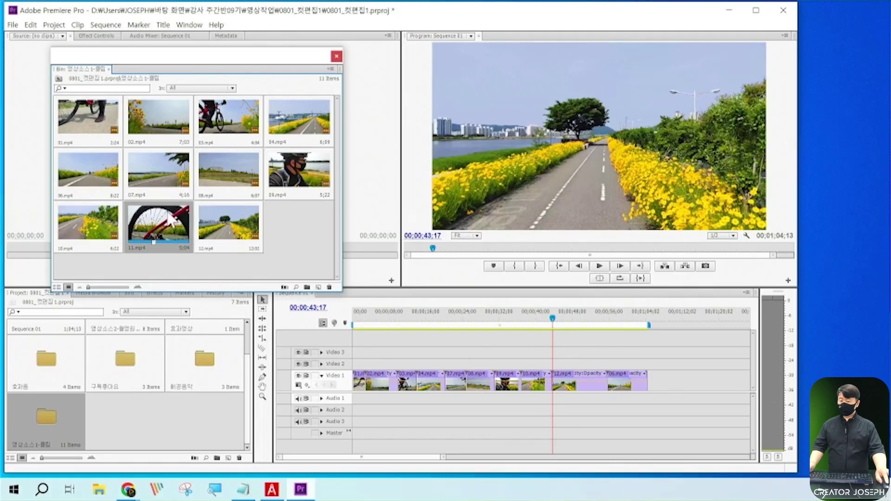
pyautogui.rightClick(158, 220)
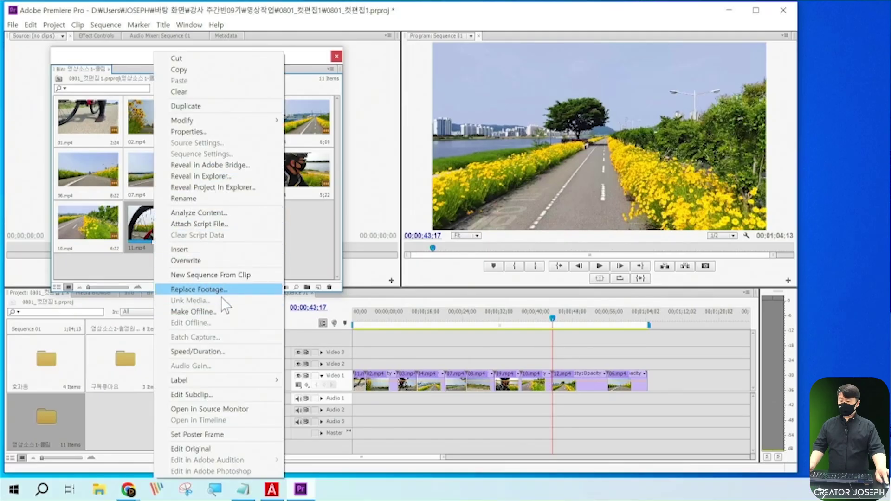
pyautogui.click(233, 254)
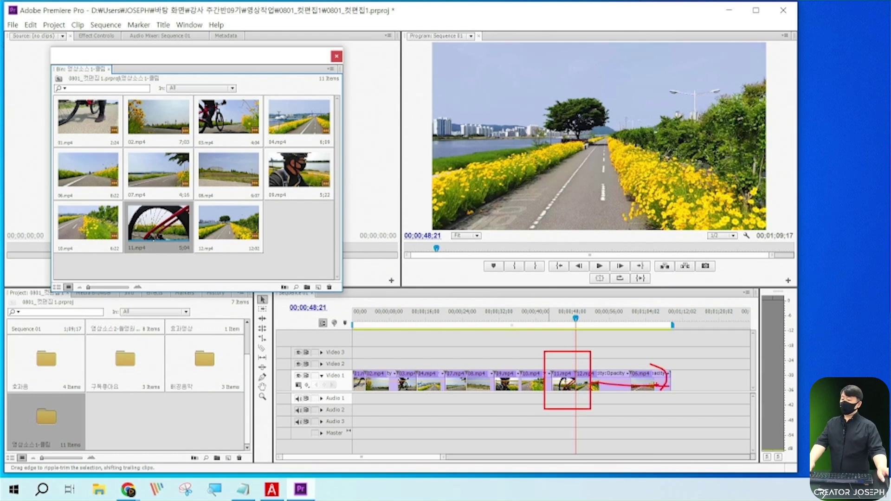
pyautogui.hotkey('ctrl', 'z')
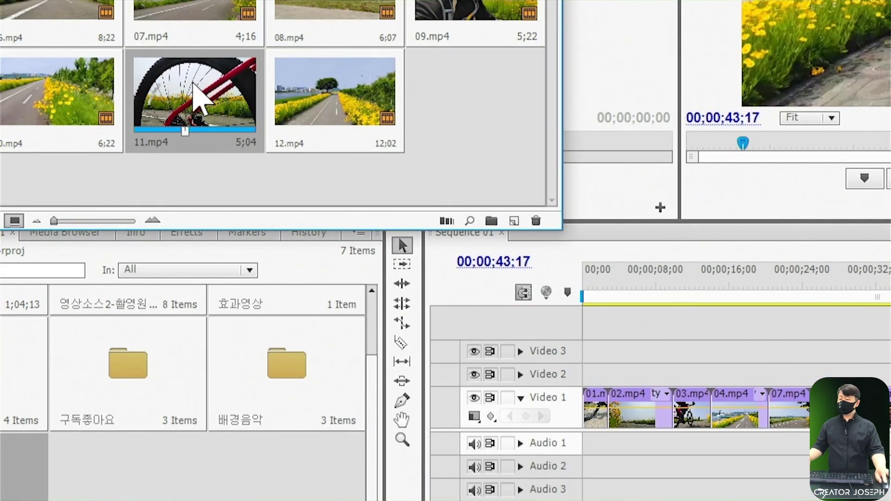
# Step: Drag-insert 11.mp4 at 00;00;43;17, pushing later clips right, and close the bin window
pyautogui.moveTo(194, 88)
pyautogui.mouseDown()
pyautogui.moveTo(780, 427)
pyautogui.moveTo(661, 407)
pyautogui.mouseUp()
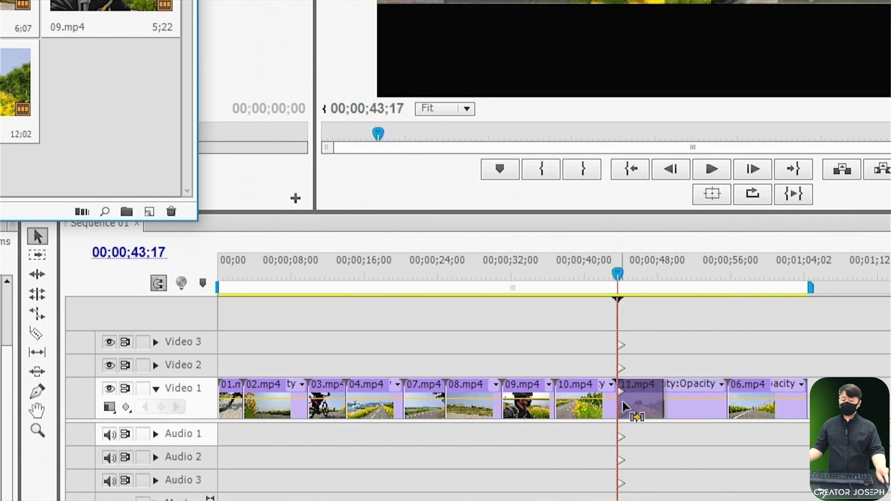
pyautogui.moveTo(623, 408)
pyautogui.mouseDown()
pyautogui.moveTo(639, 405)
pyautogui.moveTo(628, 407)
pyautogui.mouseUp()
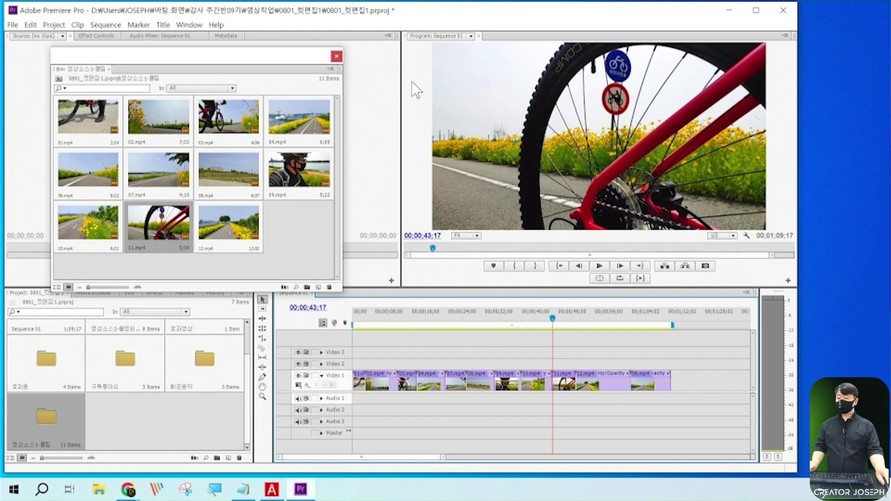
pyautogui.click(336, 57)
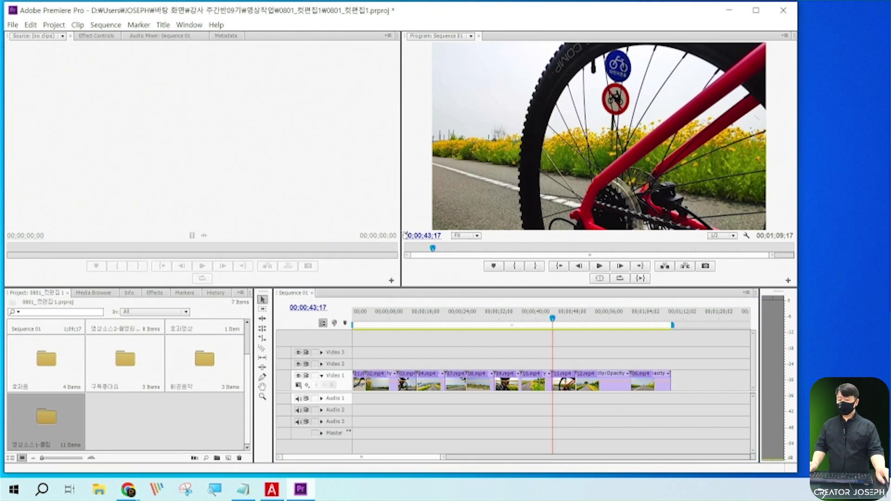
pyautogui.click(530, 320)
# Step: Return the playhead to the start and draw annotation boxes around the Project heading and new-item button
pyautogui.moveTo(530, 321); pyautogui.dragTo(337, 327)
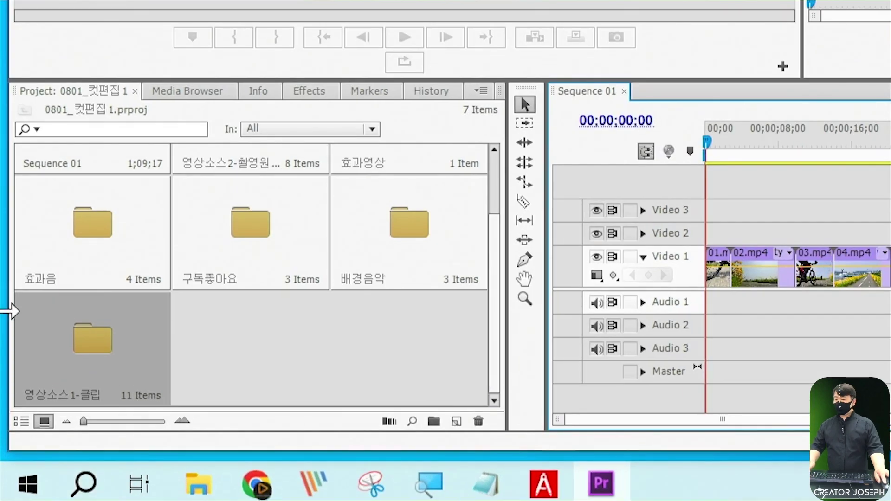
pyautogui.moveTo(3, 67); pyautogui.dragTo(149, 120)
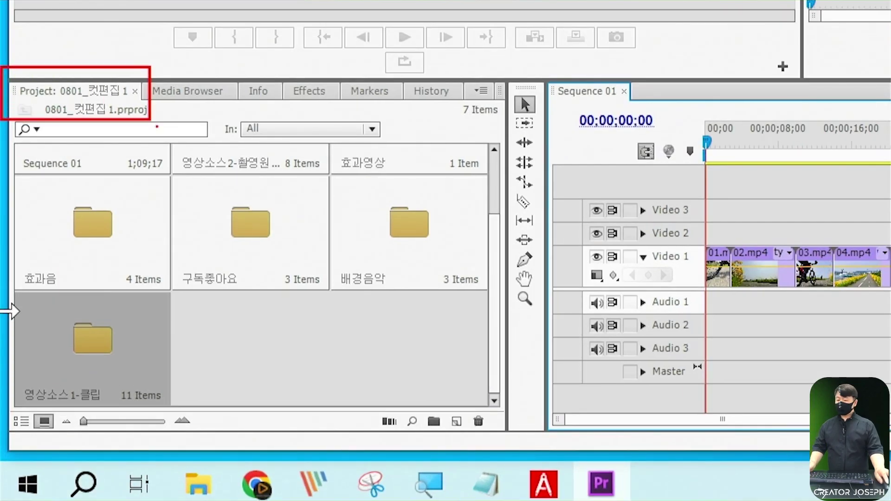
pyautogui.moveTo(360, 395); pyautogui.dragTo(505, 441)
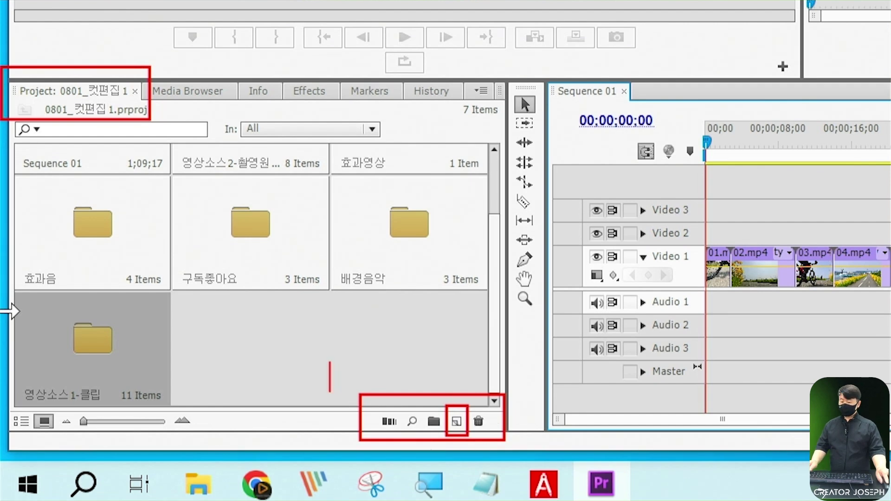
# Step: Add a boxed 'New item' annotation label and show the New Item list
pyautogui.write('N')
pyautogui.press('BackSpace')
pyautogui.write('N')
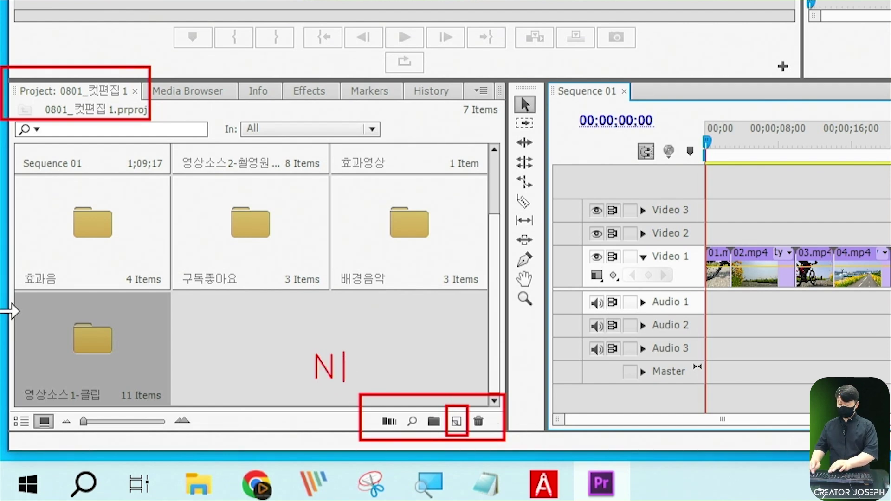
pyautogui.write('ew item')
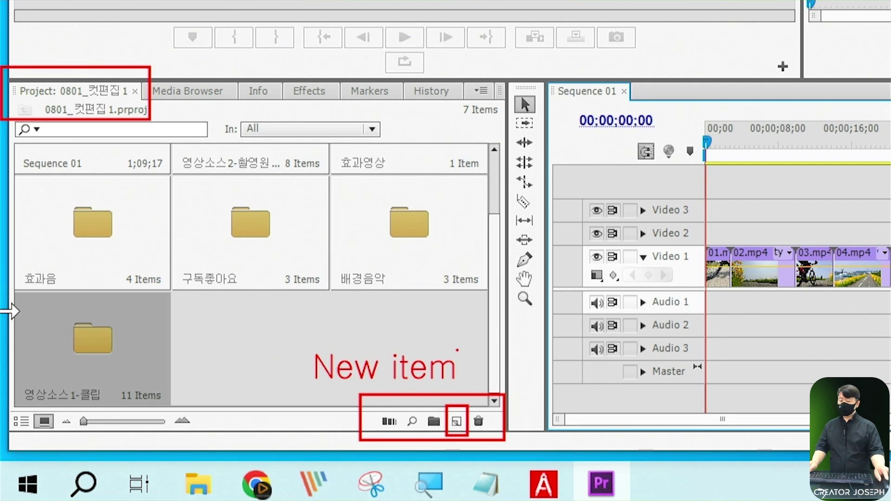
pyautogui.moveTo(278, 336); pyautogui.dragTo(468, 391)
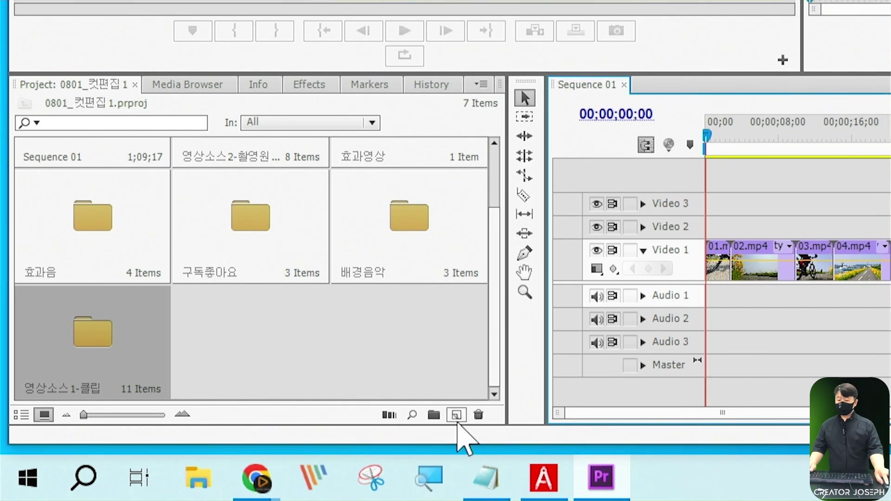
pyautogui.click(457, 415)
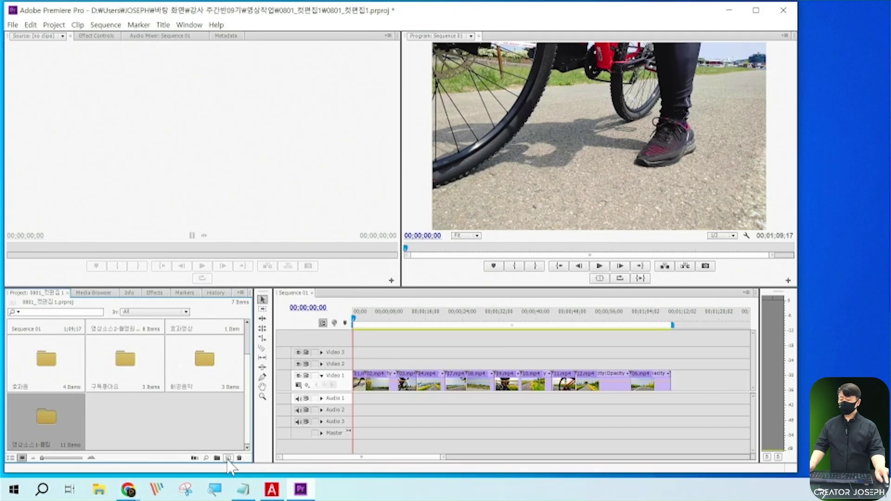
# Step: Create Sequence 02 using the New Item menu's Sequence option
pyautogui.click(228, 458)
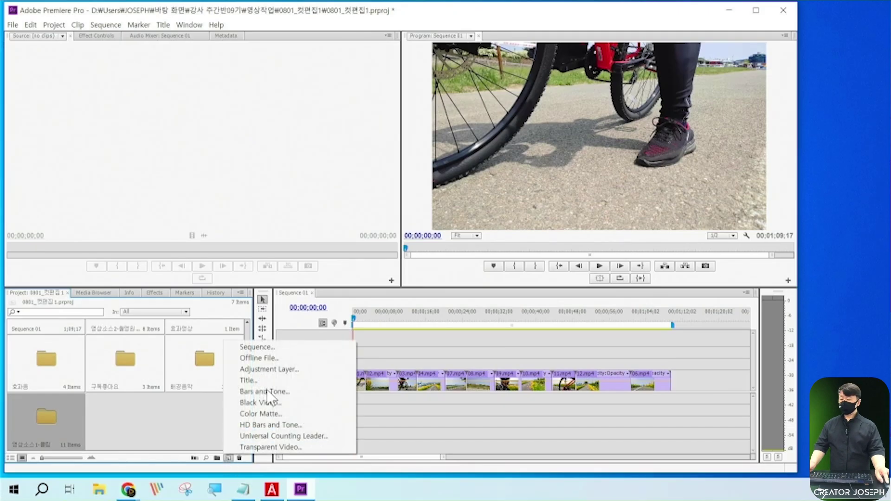
pyautogui.click(279, 347)
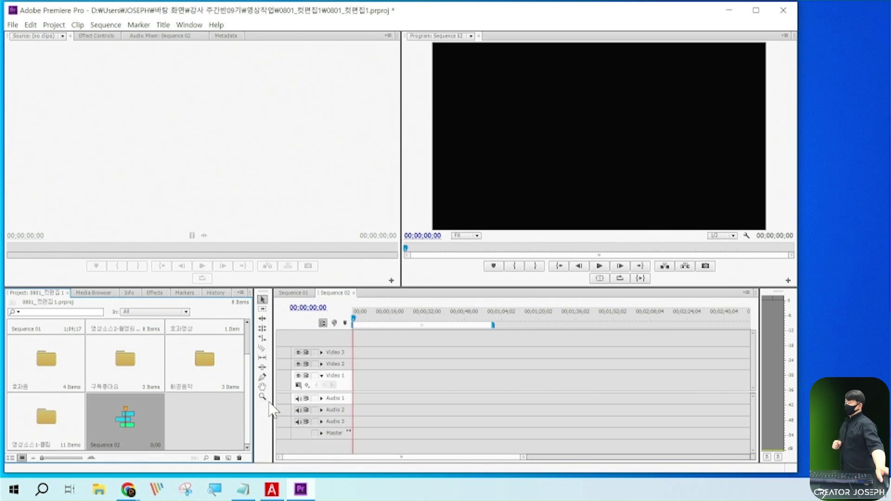
pyautogui.scroll(1, 155, 419)
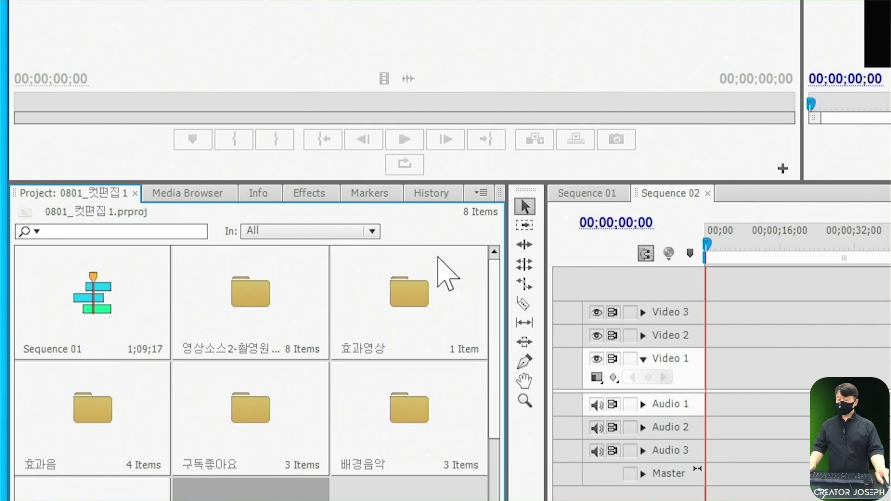
# Step: Open the 영상소스2 bin as a floating window and reposition it toward the right
pyautogui.doubleClick(258, 293)
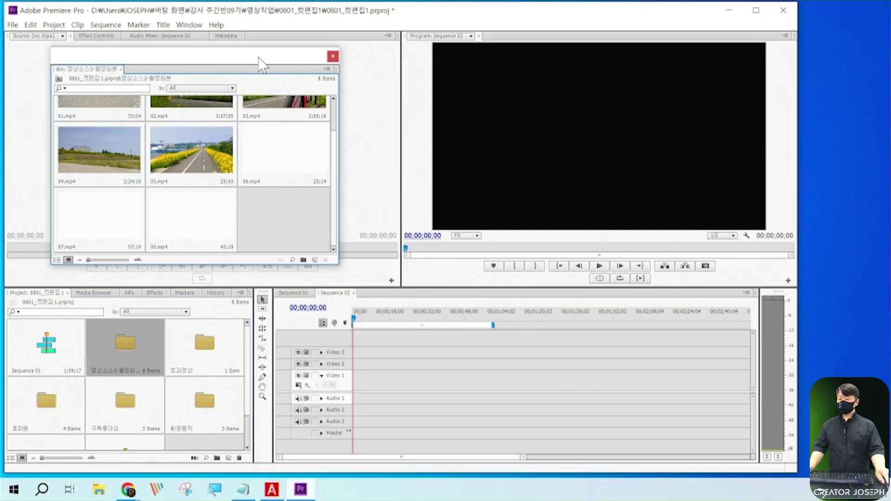
pyautogui.moveTo(258, 58)
pyautogui.mouseDown()
pyautogui.moveTo(533, 66)
pyautogui.moveTo(632, 45)
pyautogui.moveTo(622, 43)
pyautogui.mouseUp()
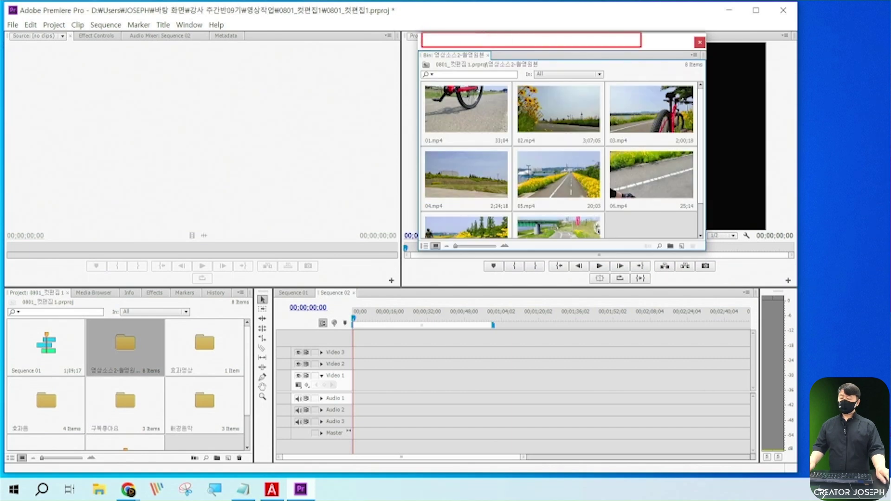
pyautogui.moveTo(421, 32); pyautogui.dragTo(641, 46)
pyautogui.moveTo(469, 42); pyautogui.dragTo(360, 40)
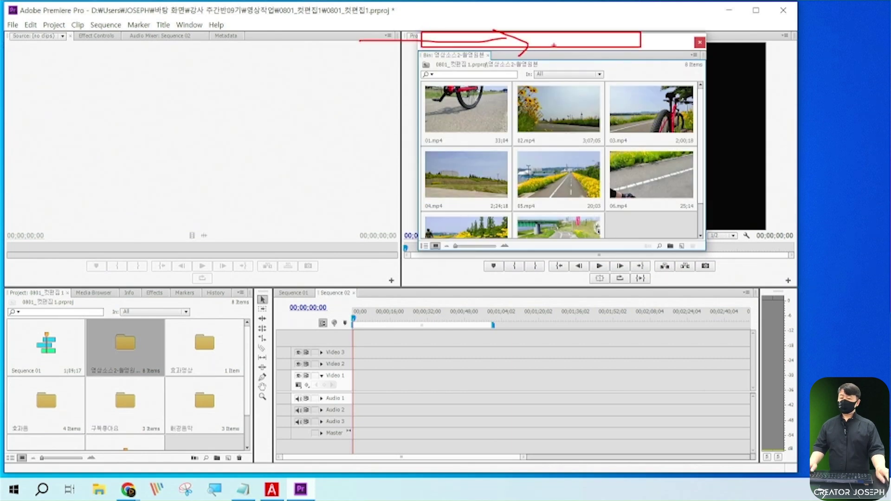
pyautogui.press('Escape')
pyautogui.moveTo(551, 42); pyautogui.dragTo(567, 44)
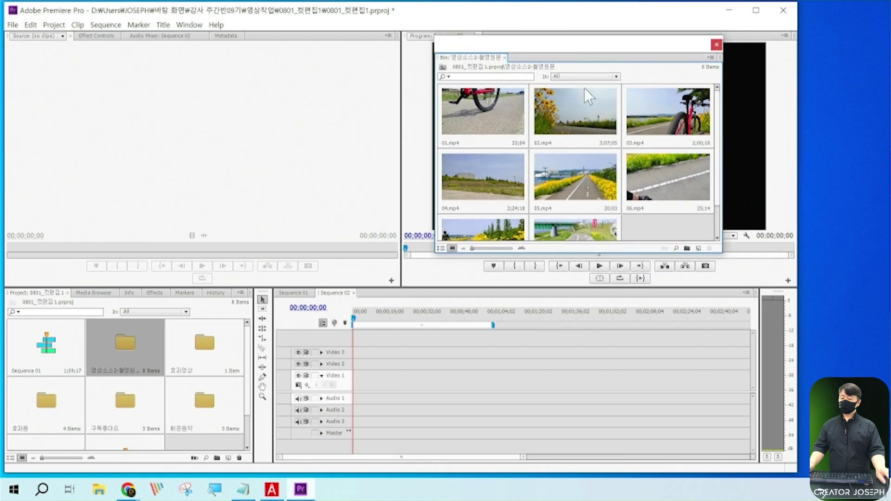
pyautogui.moveTo(8, 31); pyautogui.dragTo(402, 277)
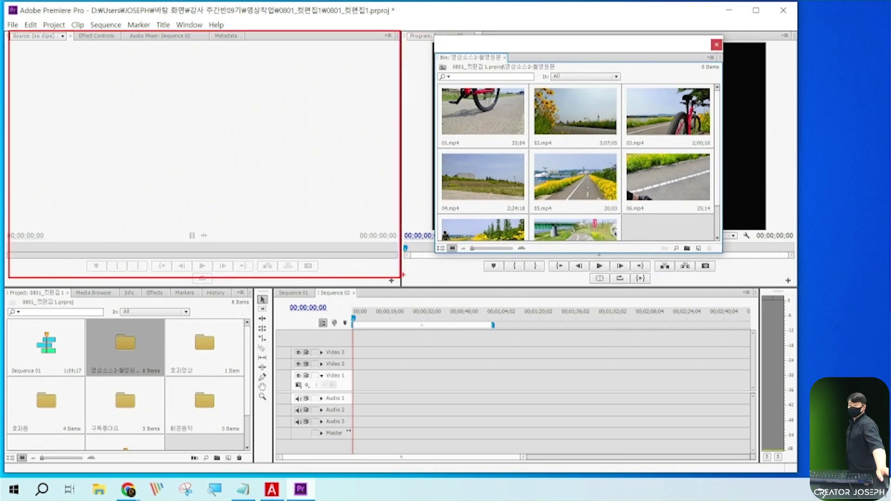
pyautogui.press('Escape')
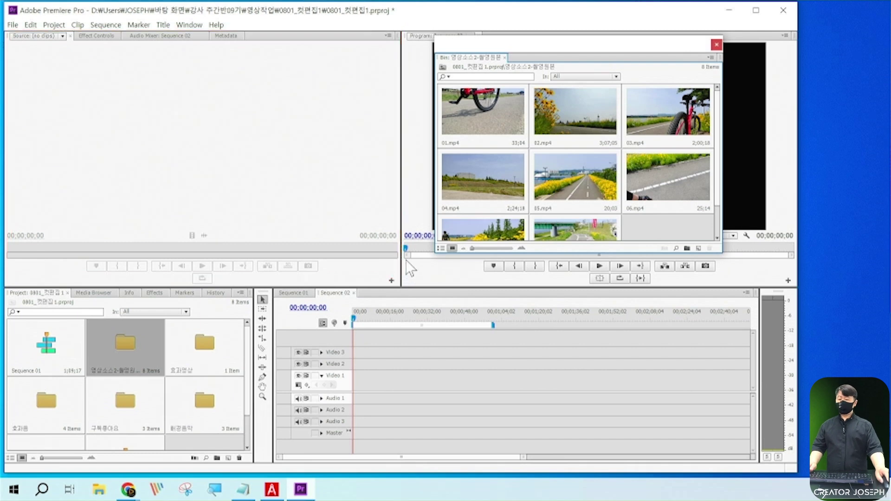
# Step: Play 01.mp4 from its start in a maximized Source monitor, close the bin, and restore the layout
pyautogui.doubleClick(472, 114)
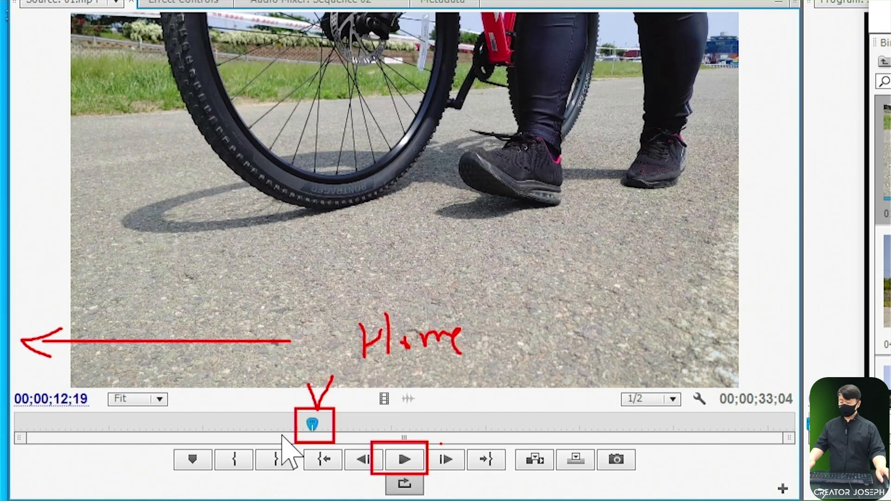
pyautogui.press('Home')
pyautogui.press('space')
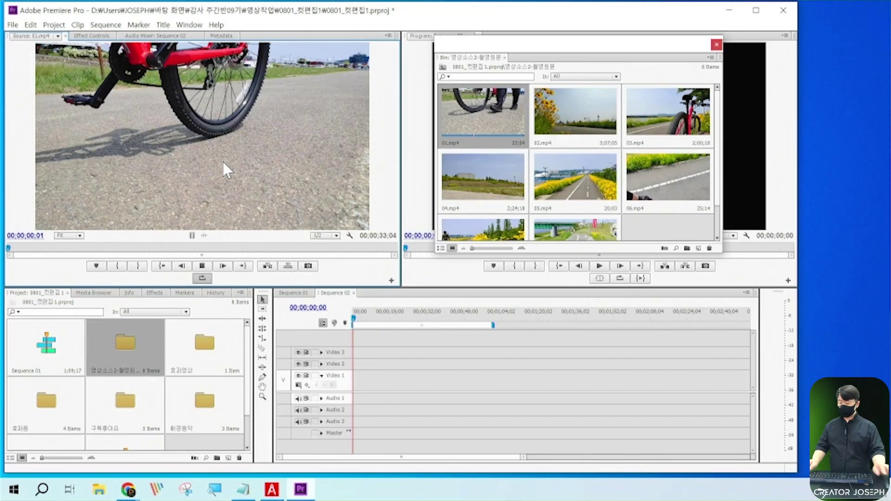
pyautogui.press('`')
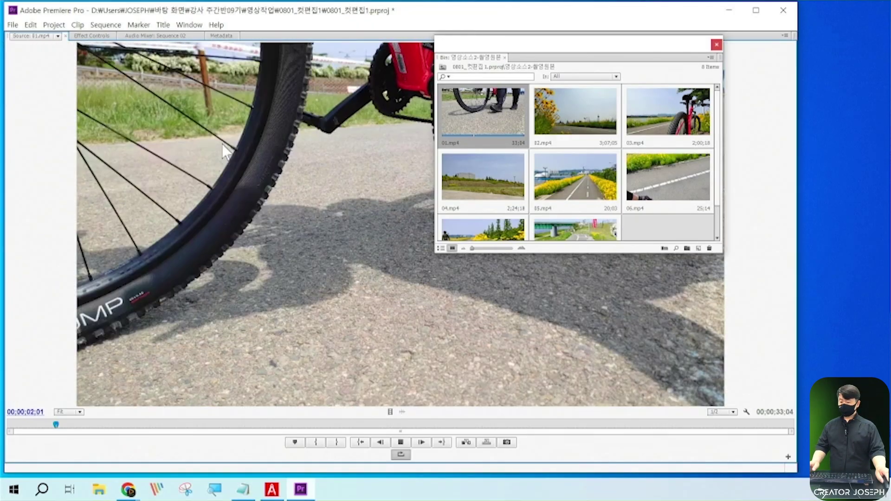
pyautogui.click(716, 44)
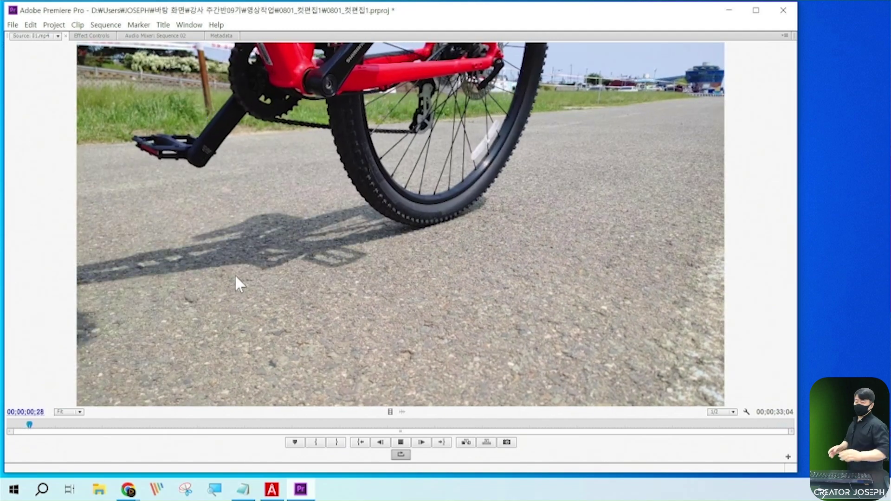
pyautogui.click(124, 425)
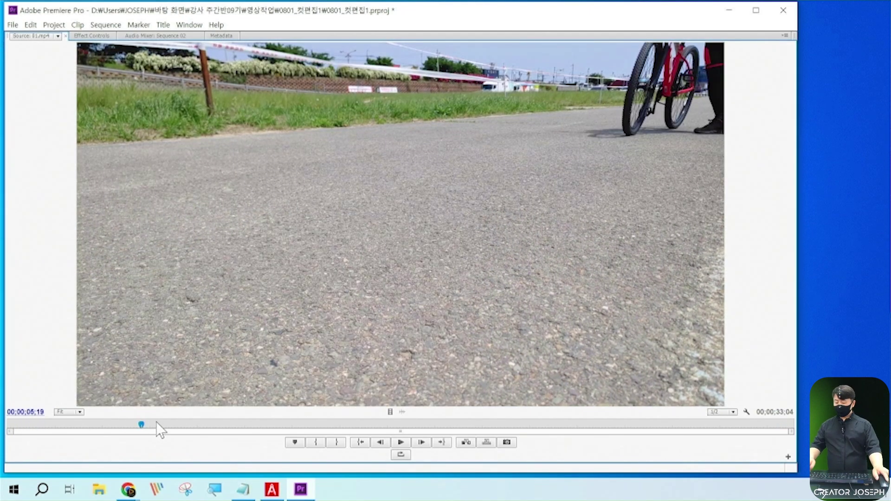
pyautogui.press('`')
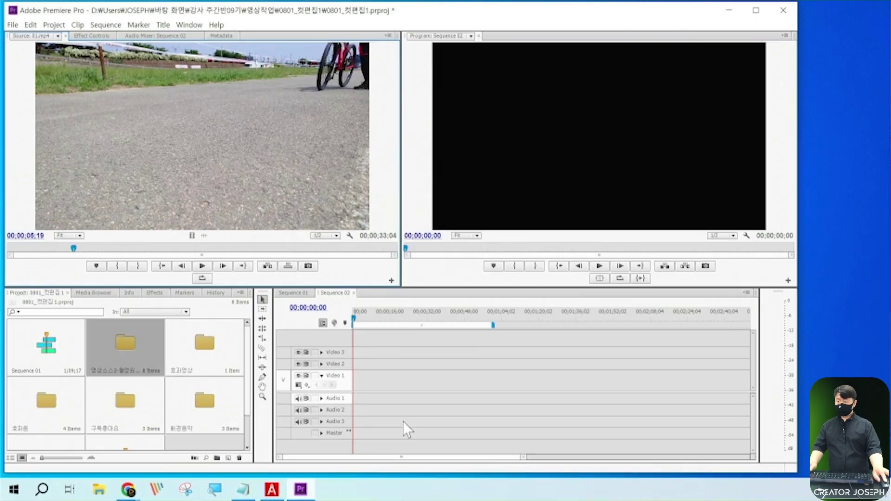
# Step: Load 02.mp4 into the Source monitor and scrub the empty Sequence 02 to 00;00;39;29
pyautogui.doubleClick(147, 365)
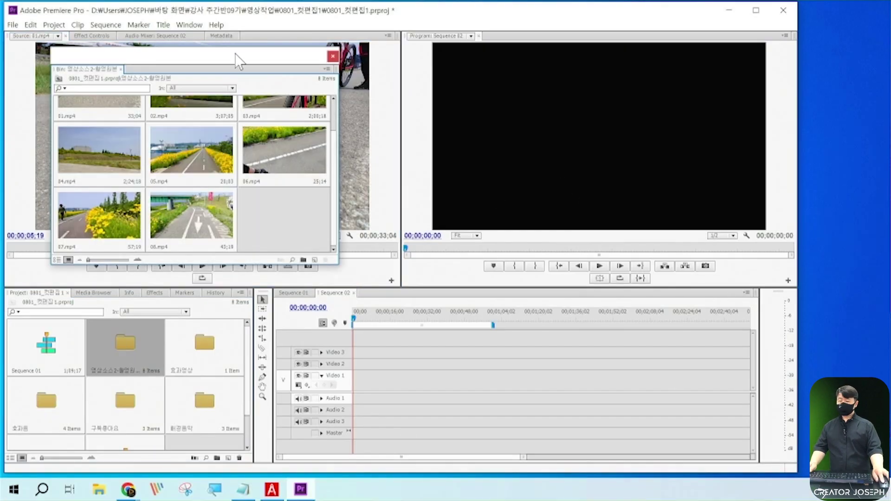
pyautogui.moveTo(235, 54); pyautogui.dragTo(667, 43)
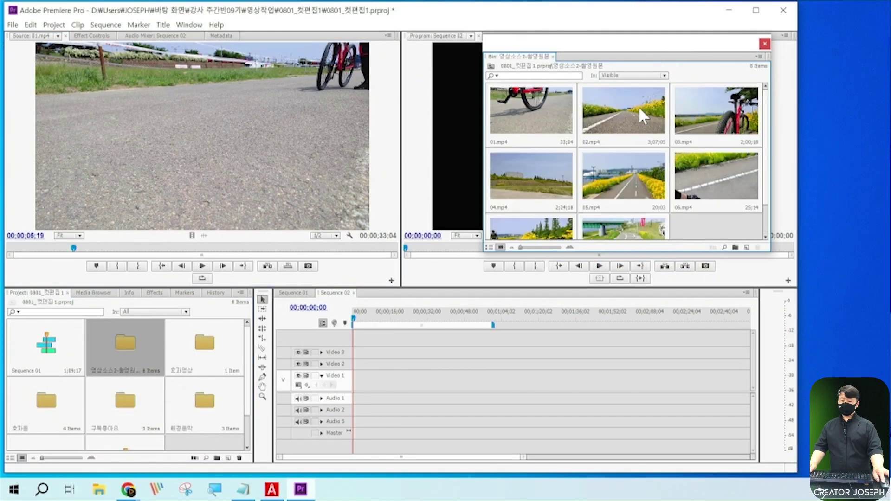
pyautogui.doubleClick(639, 107)
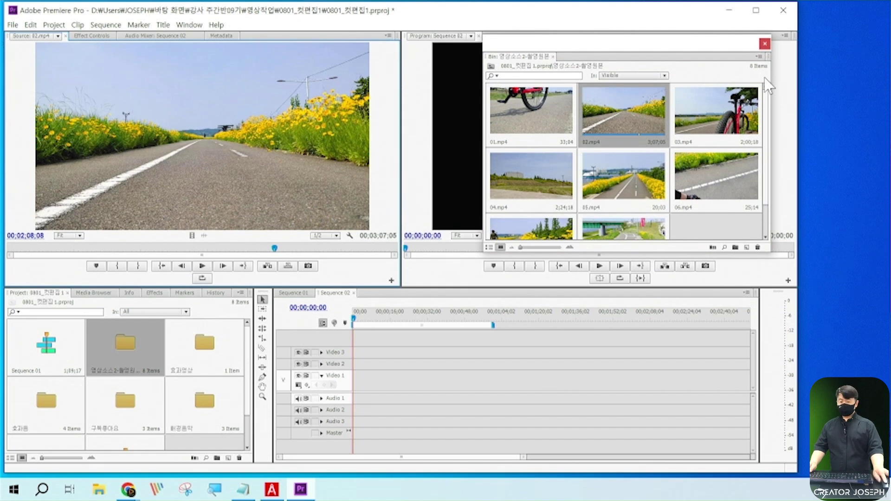
pyautogui.click(765, 44)
pyautogui.press('`')
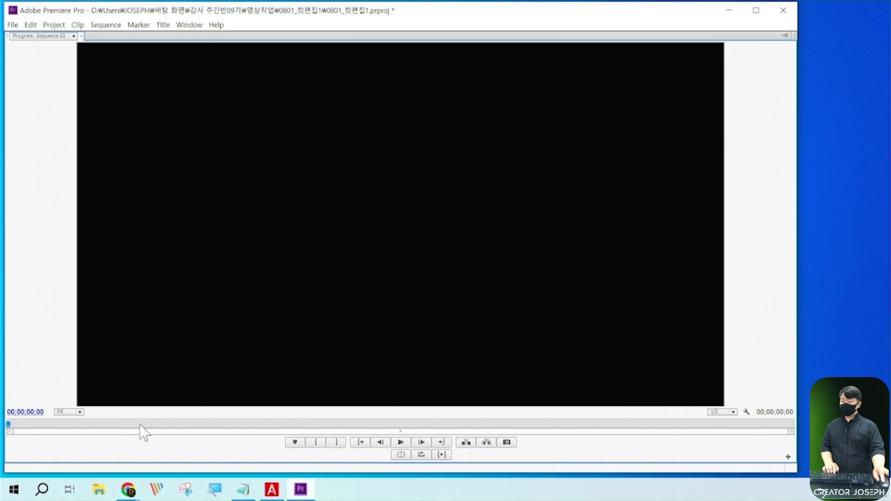
pyautogui.moveTo(29, 427)
pyautogui.mouseDown()
pyautogui.moveTo(60, 426)
pyautogui.moveTo(29, 424)
pyautogui.mouseUp()
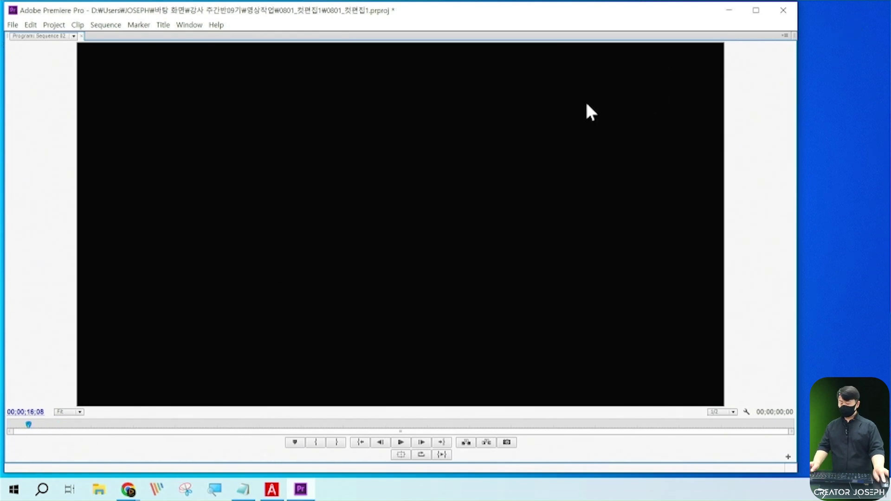
pyautogui.press('`')
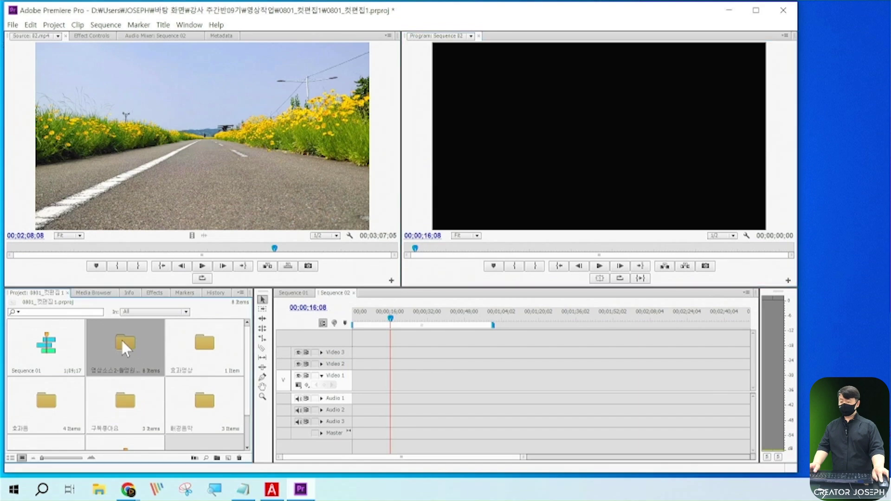
# Step: Play 02.mp4 from its start in a maximized Source monitor, stopping at 00;00;34;03
pyautogui.hotkey('shift', '`')
pyautogui.moveTo(54, 422); pyautogui.dragTo(4, 423)
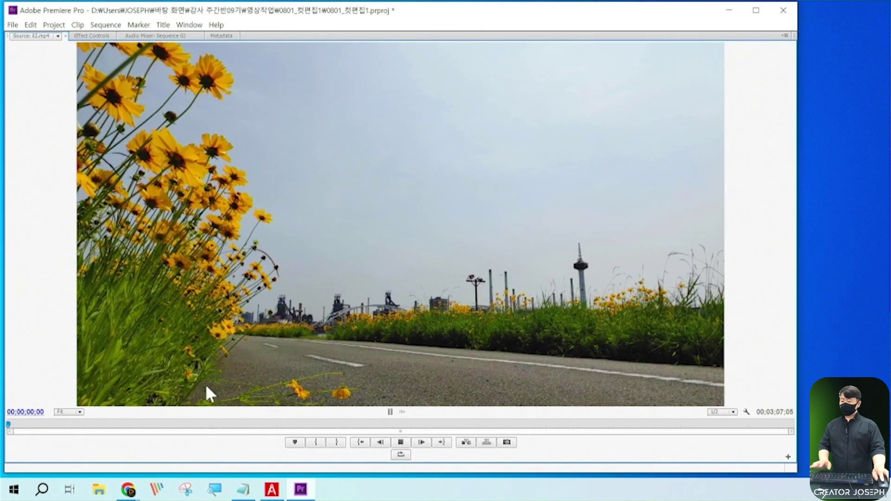
pyautogui.press('space')
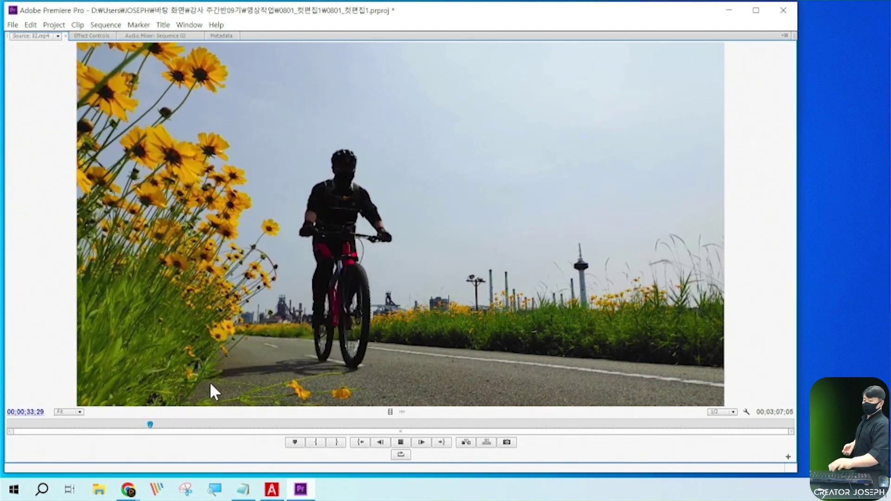
pyautogui.press('space')
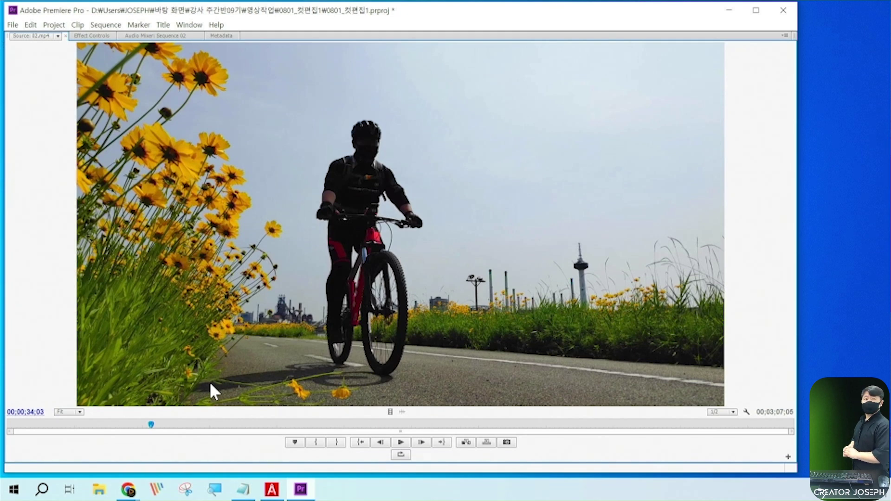
pyautogui.press('`')
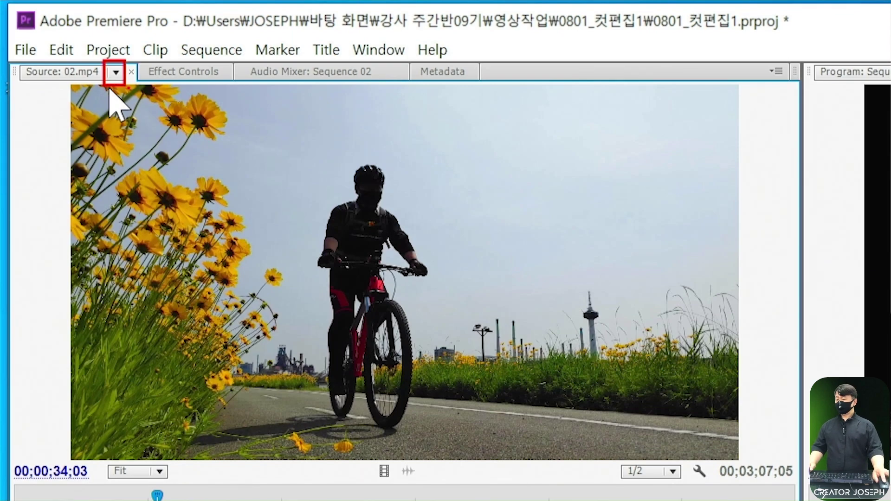
# Step: Close all clips in the Source monitor and reopen the footage bin in its own window
pyautogui.click(116, 72)
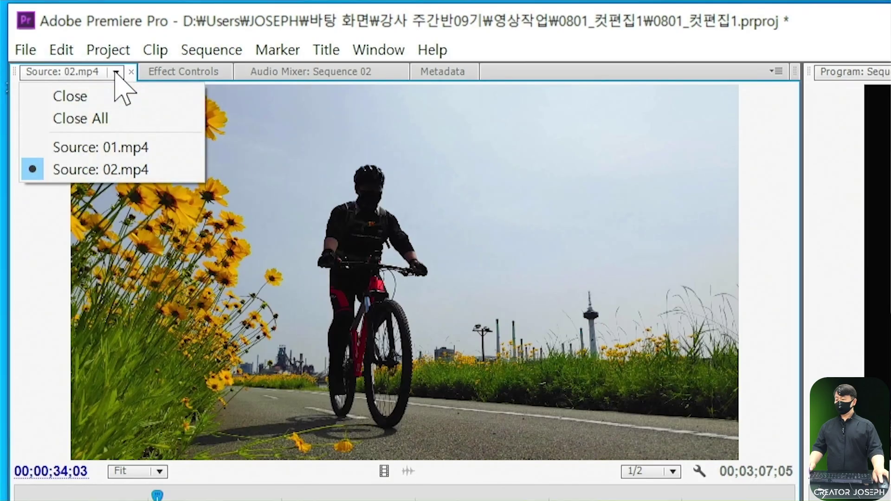
pyautogui.click(114, 120)
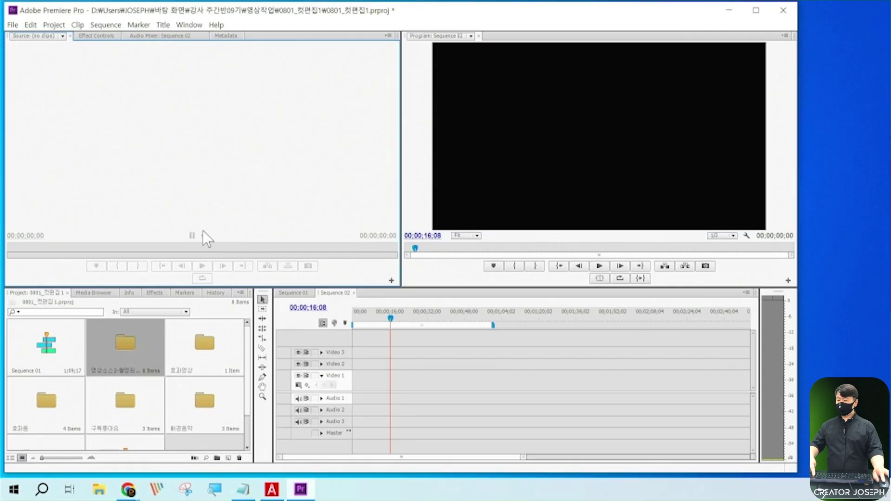
pyautogui.doubleClick(135, 336)
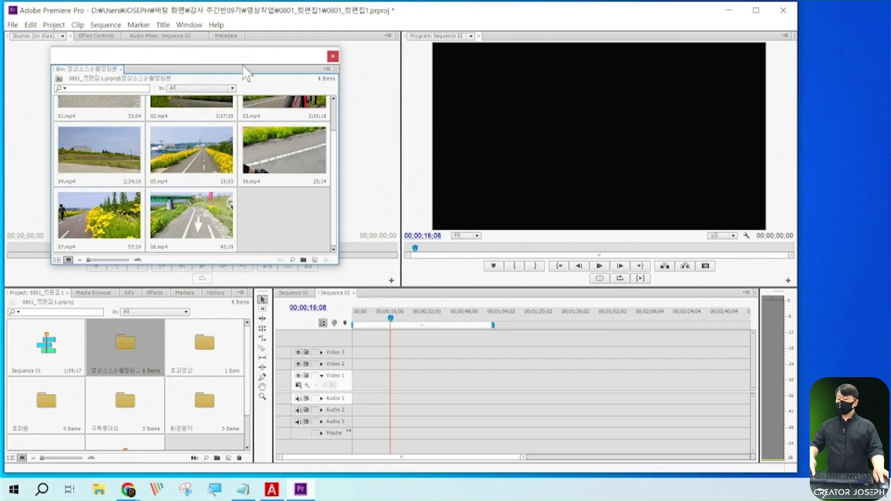
pyautogui.moveTo(243, 57); pyautogui.dragTo(228, 43)
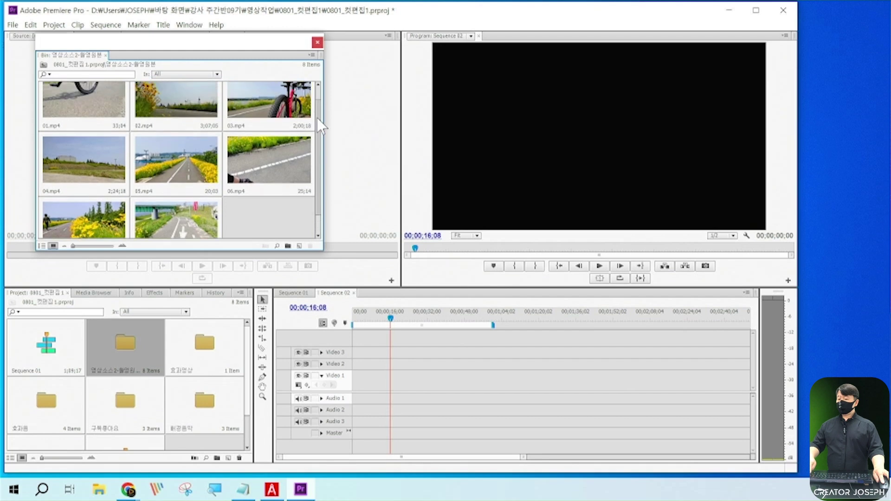
pyautogui.moveTo(318, 218); pyautogui.dragTo(318, 100)
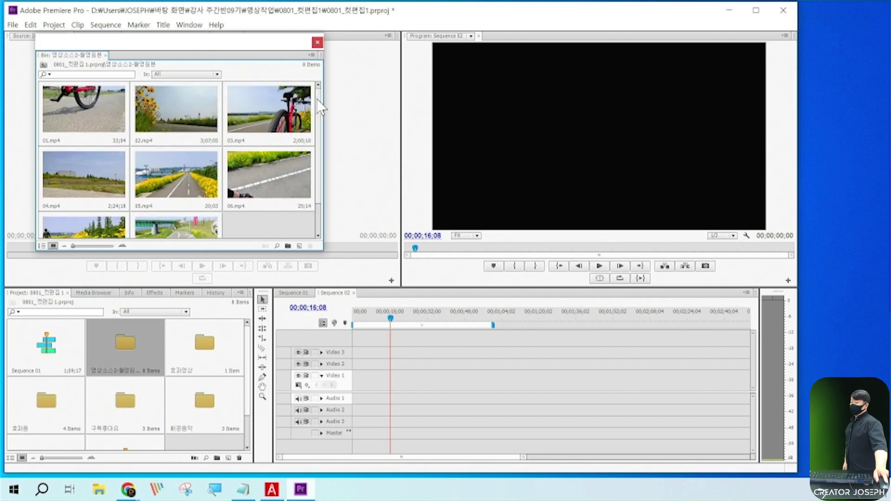
# Step: Place 01.mp4 at 00;00 on Video 1 and fit Sequence 02 in the timeline
pyautogui.click(75, 105)
pyautogui.moveTo(83, 114); pyautogui.dragTo(347, 372)
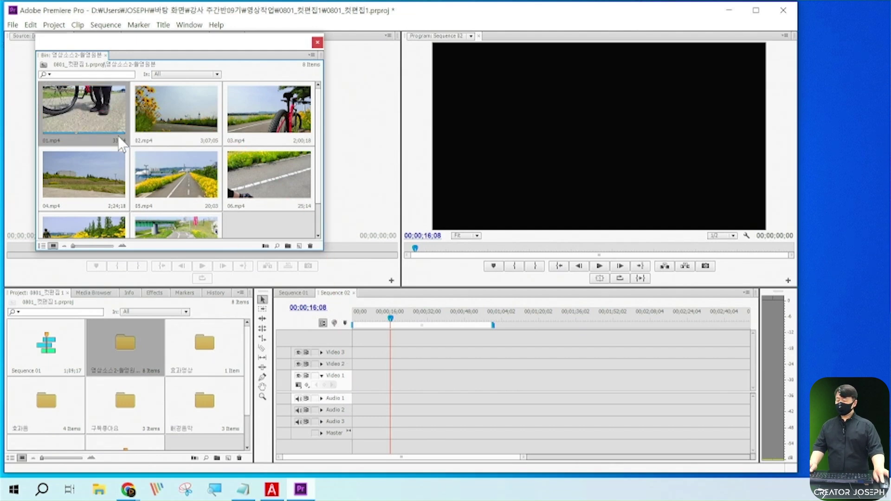
pyautogui.moveTo(381, 291); pyautogui.dragTo(402, 388)
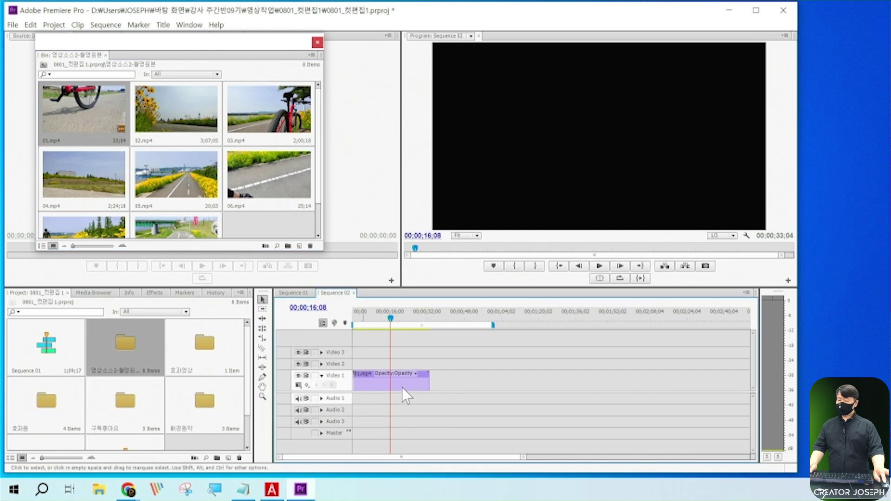
pyautogui.press('\\')
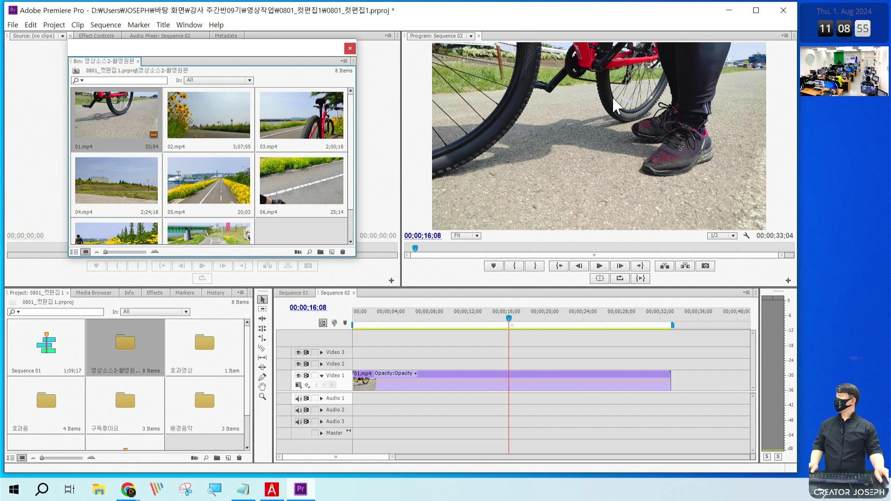
# Step: Move the playhead to 00;00 and play Sequence 02's 01.mp4 clip
pyautogui.click(351, 319)
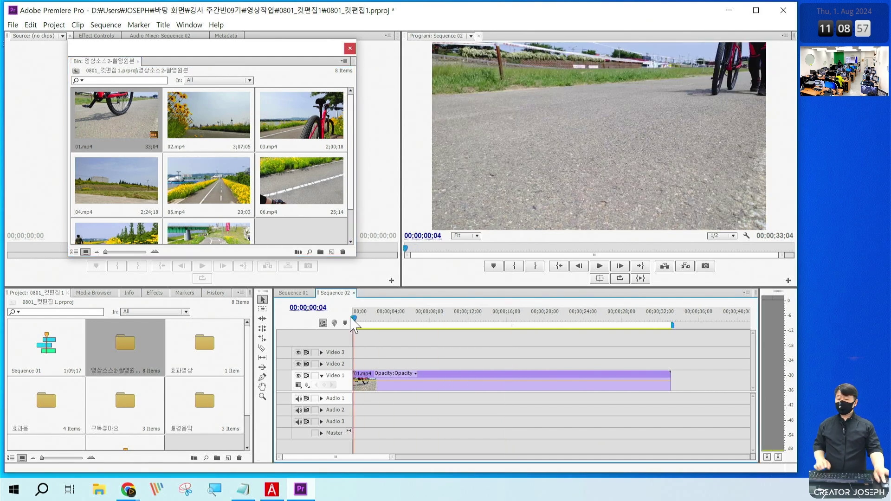
pyautogui.press('space')
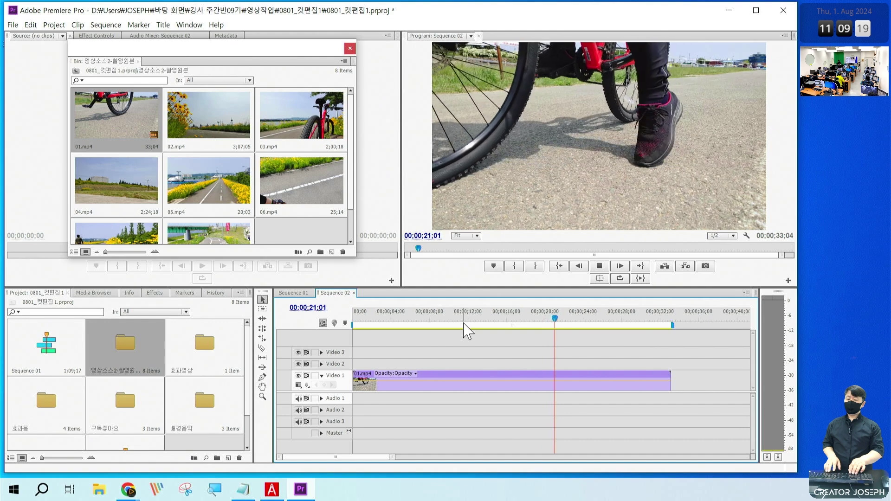
# Step: Stop playback near 21 seconds and step back frame by frame toward 00;00;20;00
pyautogui.press('space')
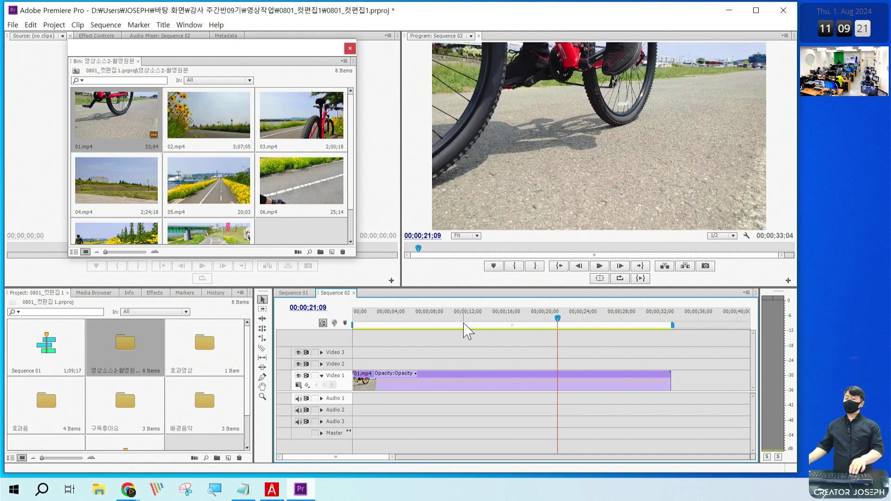
pyautogui.press('Left')
pyautogui.press('Left')
pyautogui.press('Left')
pyautogui.press('Left')
pyautogui.press('Left')
pyautogui.press('Left')
pyautogui.press('Left')
pyautogui.press('Left')
pyautogui.press('Left')
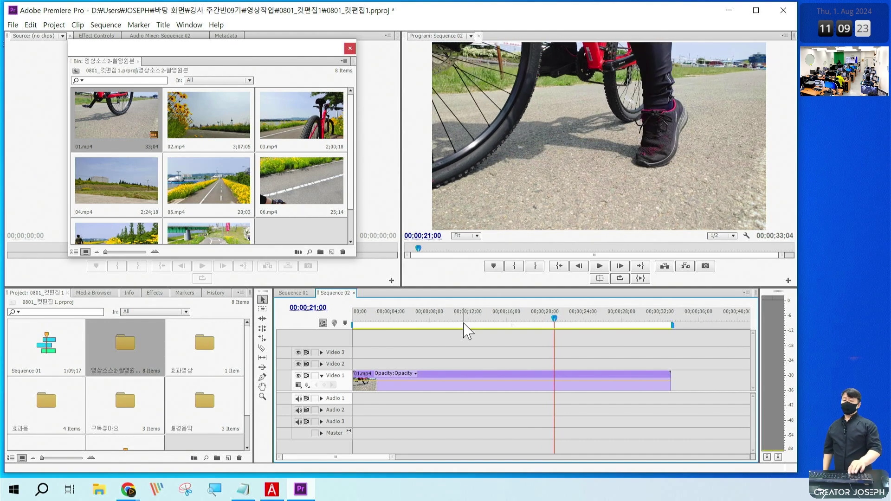
pyautogui.press('Left')
pyautogui.press('Left')
pyautogui.press('Left')
pyautogui.press('Left')
pyautogui.press('Left')
pyautogui.press('Left')
pyautogui.press('Left')
pyautogui.press('Left')
pyautogui.press('Left')
pyautogui.press('Left')
pyautogui.press('Left')
pyautogui.press('Left')
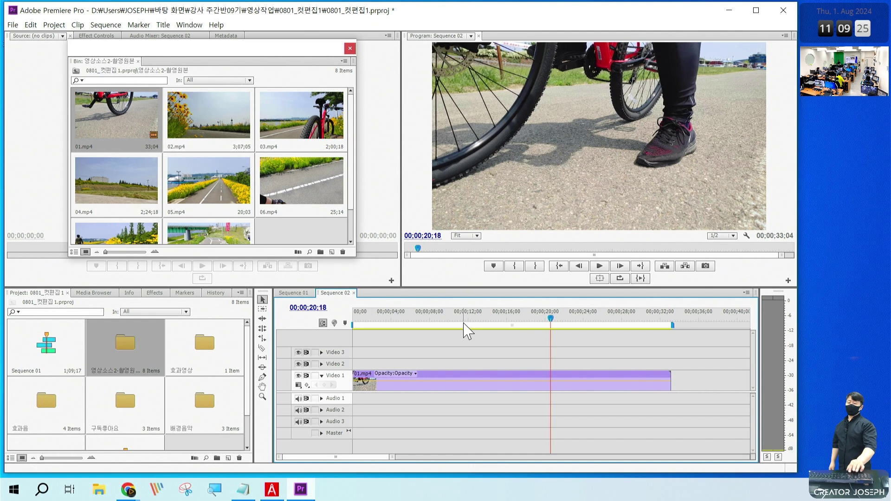
pyautogui.press('Left')
pyautogui.press('Left')
pyautogui.press('Left')
pyautogui.press('Left')
pyautogui.press('Left')
pyautogui.press('Left')
pyautogui.press('Left')
pyautogui.press('Left')
pyautogui.press('Left')
pyautogui.press('Left')
pyautogui.press('Left')
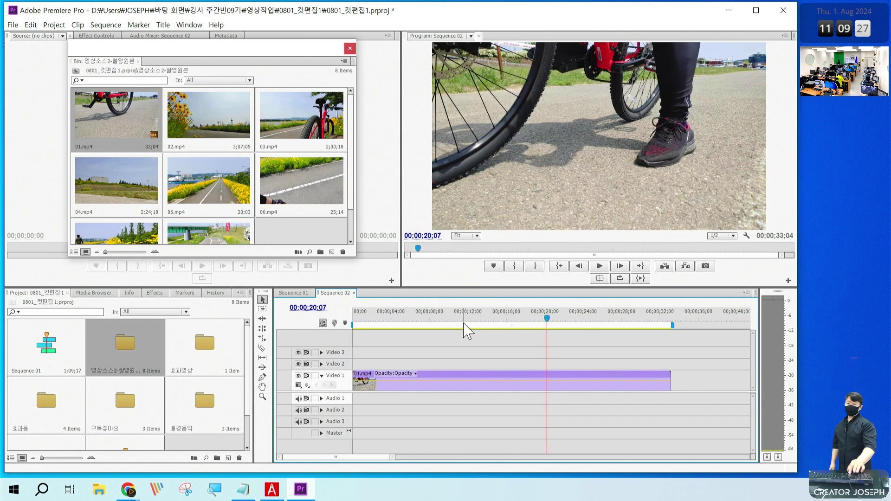
pyautogui.press('Left')
pyautogui.press('Left')
pyautogui.press('Left')
pyautogui.press('Left')
pyautogui.press('Left')
pyautogui.press('Left')
pyautogui.press('Left')
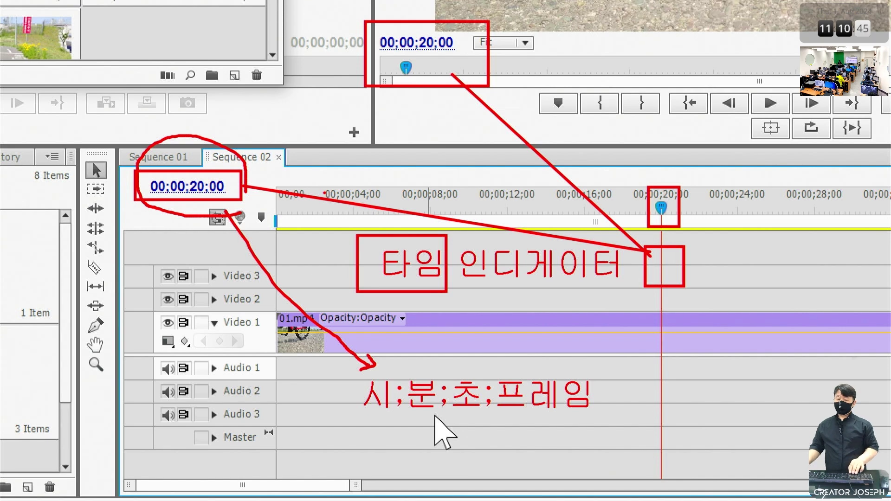
pyautogui.click(645, 227)
pyautogui.press('space')
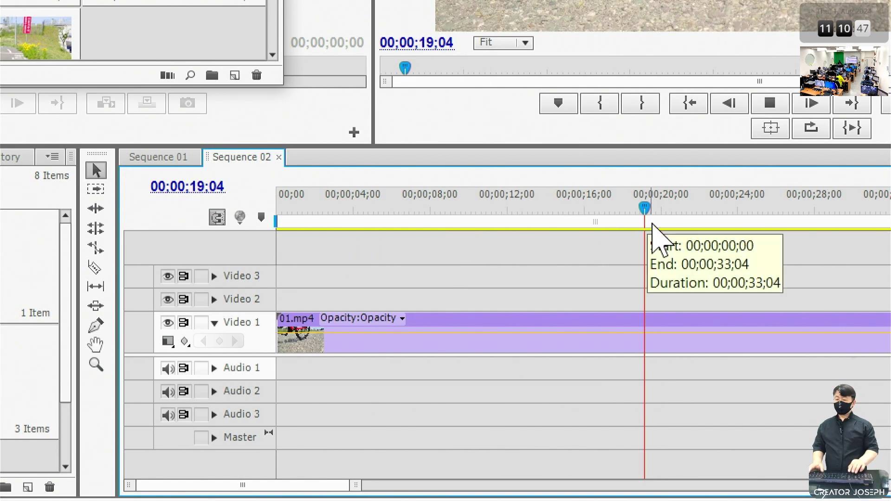
pyautogui.press('space')
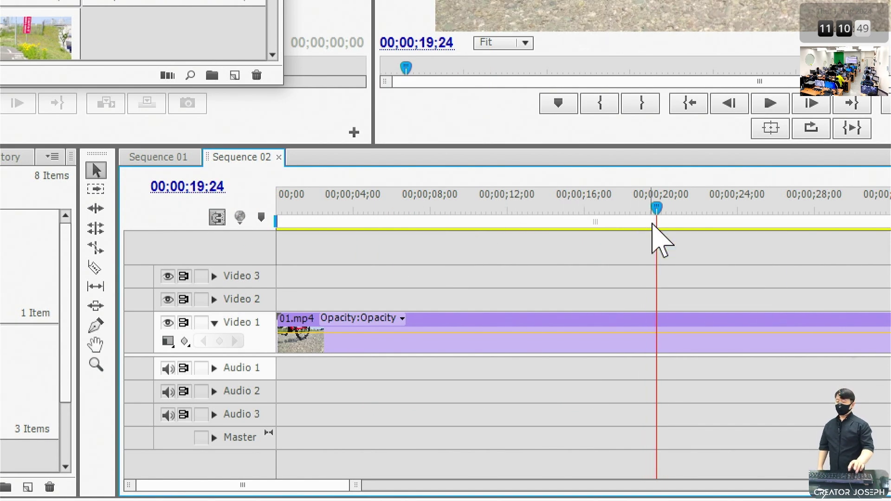
pyautogui.press('Right')
pyautogui.press('Right')
pyautogui.press('Right')
pyautogui.press('Right')
pyautogui.press('Right')
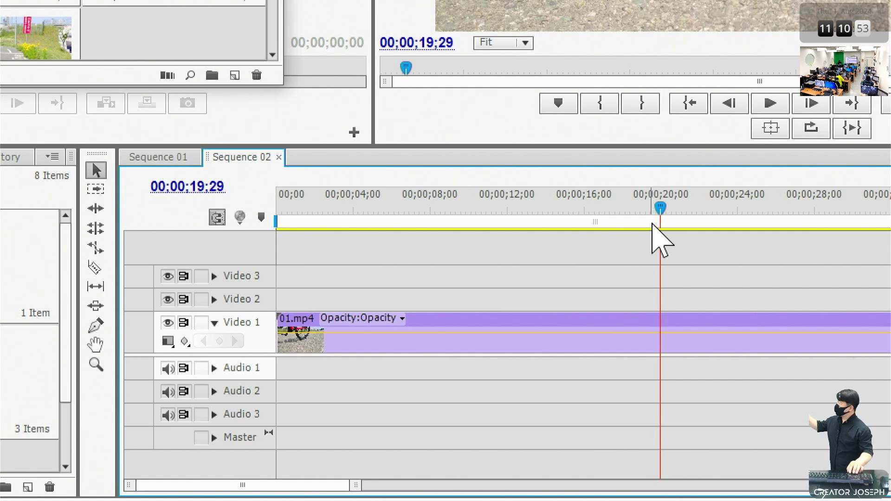
pyautogui.press('Right')
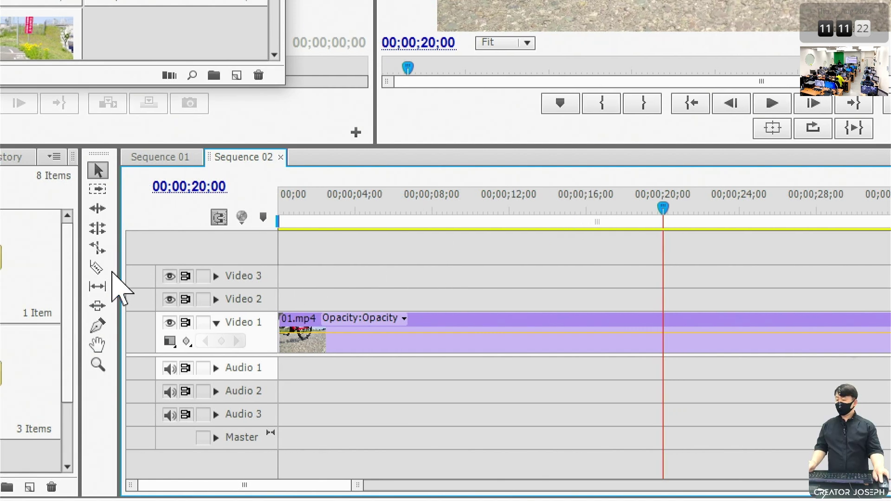
# Step: Razor-cut the 01.mp4 clip on Video 1 at 00;00;20;00, then play to about 23 seconds
pyautogui.click(97, 268)
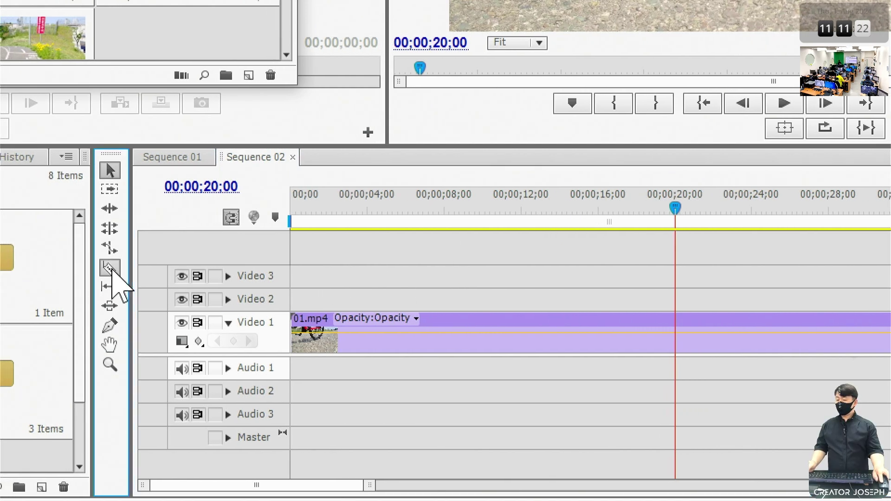
pyautogui.click(679, 327)
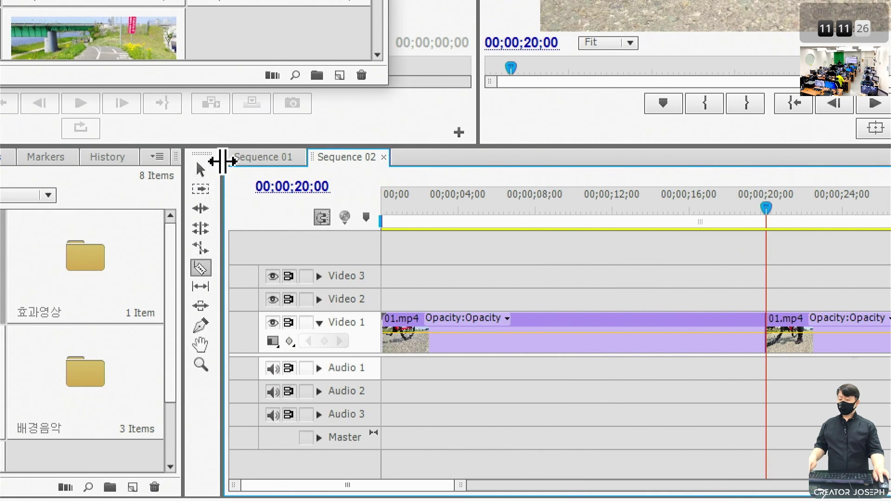
pyautogui.click(208, 170)
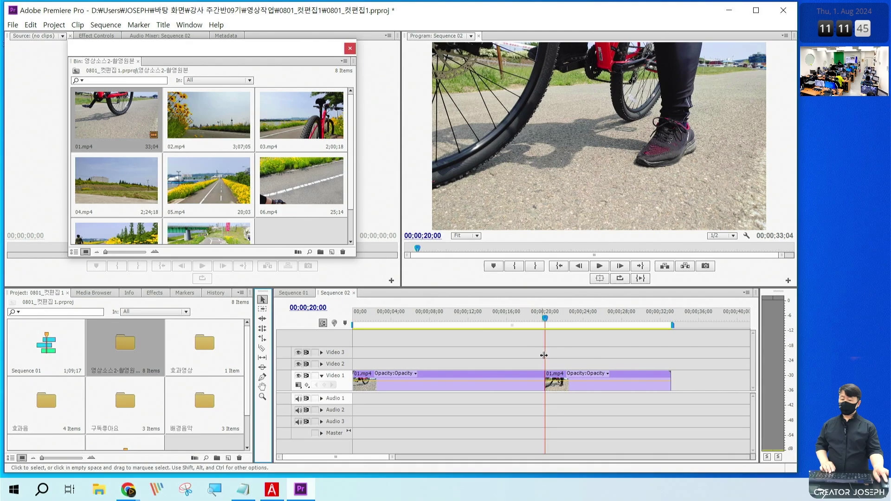
pyautogui.press('space')
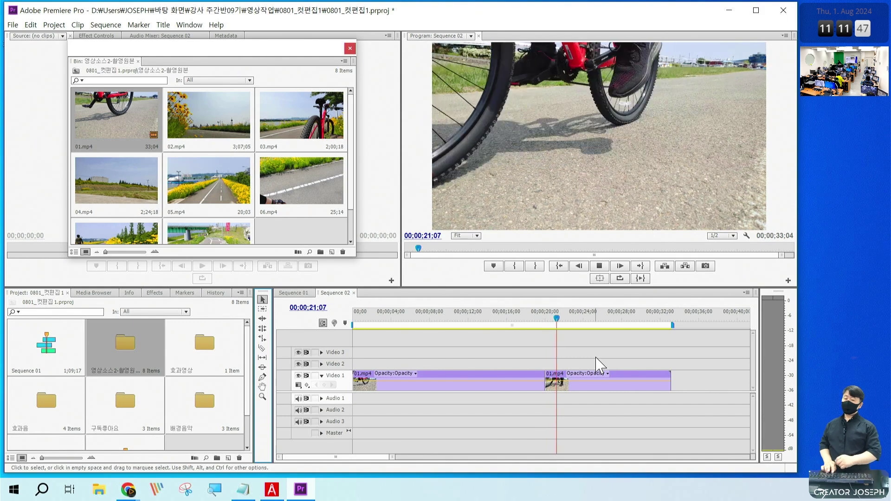
pyautogui.press('space')
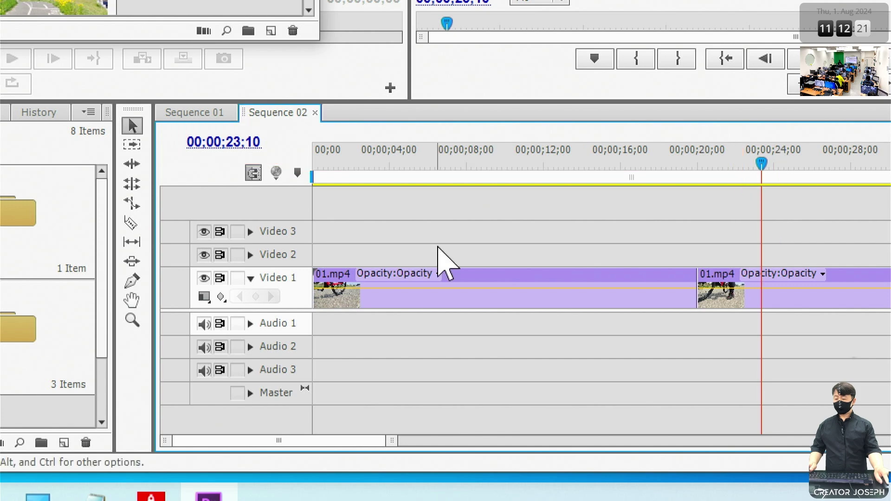
# Step: Razor-cut the second piece at 00;00;23;10, return to the Selection tool, and enable snapping
pyautogui.click(132, 224)
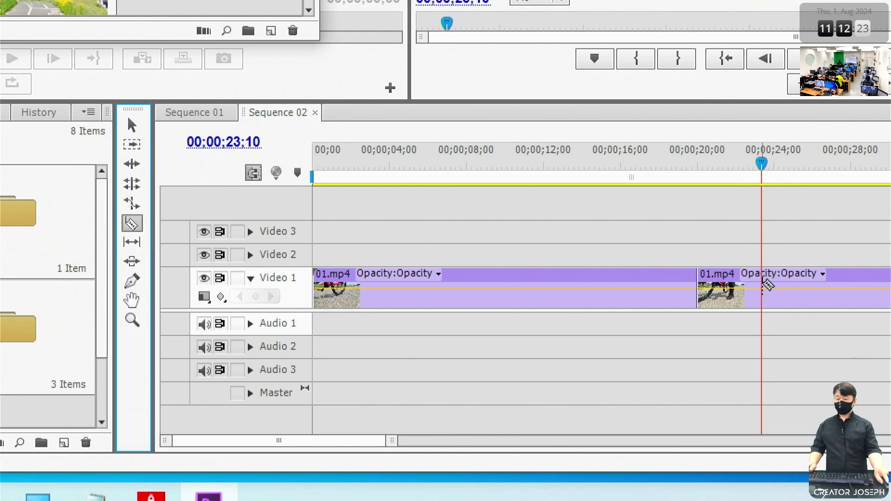
pyautogui.click(762, 279)
pyautogui.click(132, 126)
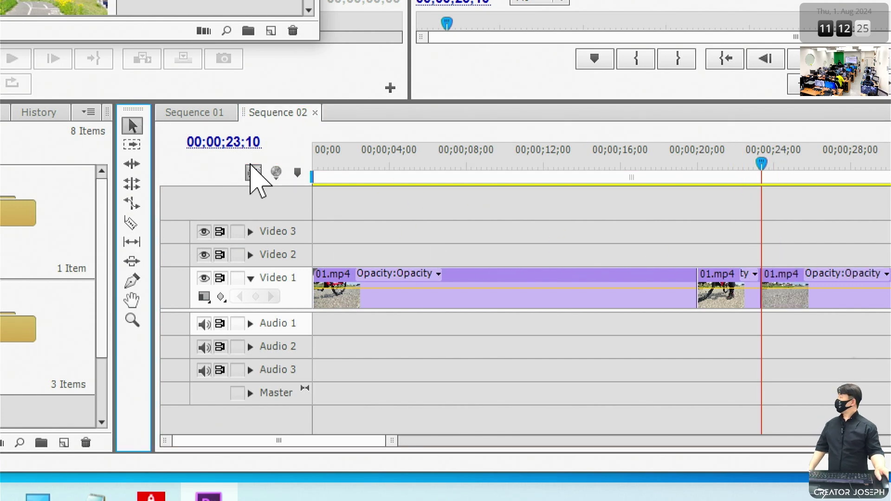
pyautogui.click(253, 173)
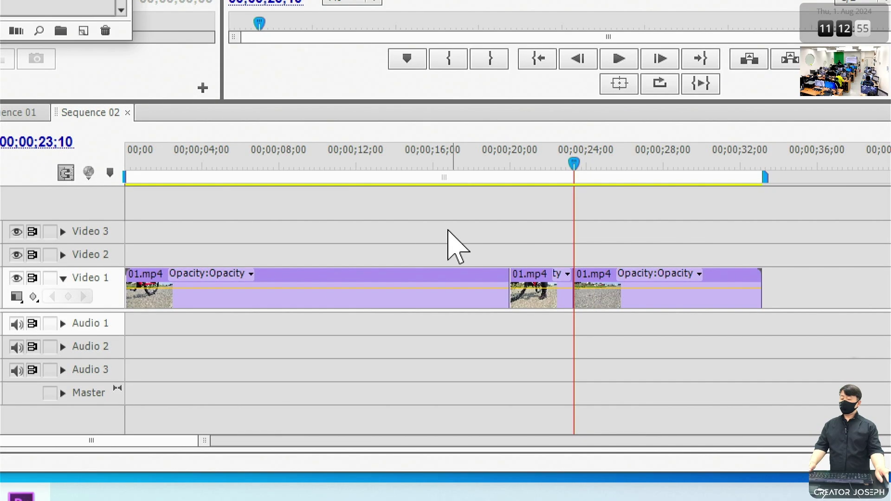
# Step: Delete the first clip and its gap, undo to restore it, then select the long first clip
pyautogui.click(420, 290)
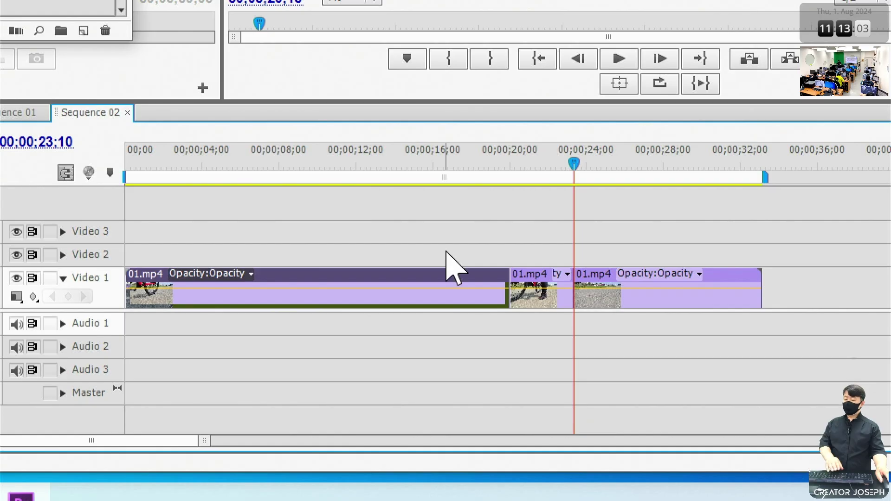
pyautogui.press('Delete')
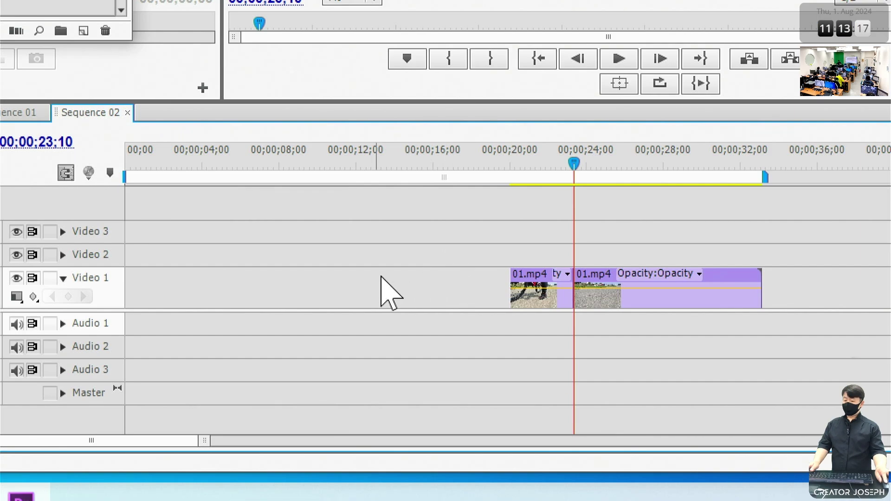
pyautogui.click(391, 293)
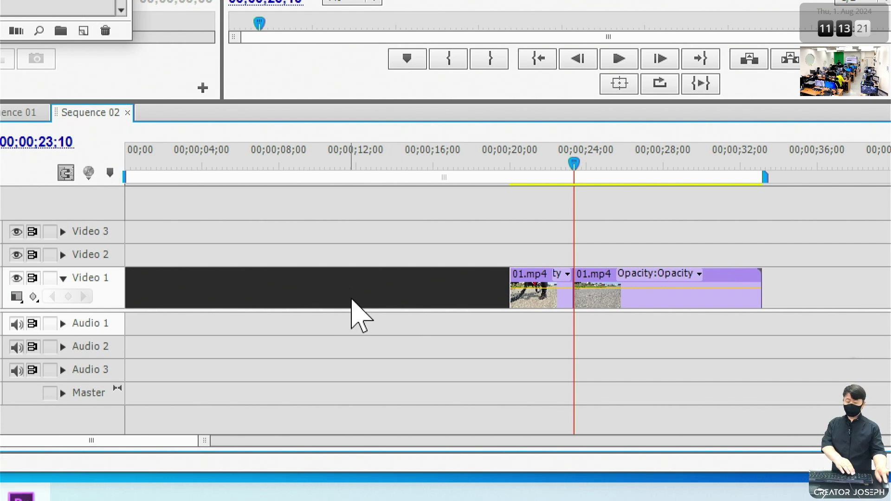
pyautogui.press('Delete')
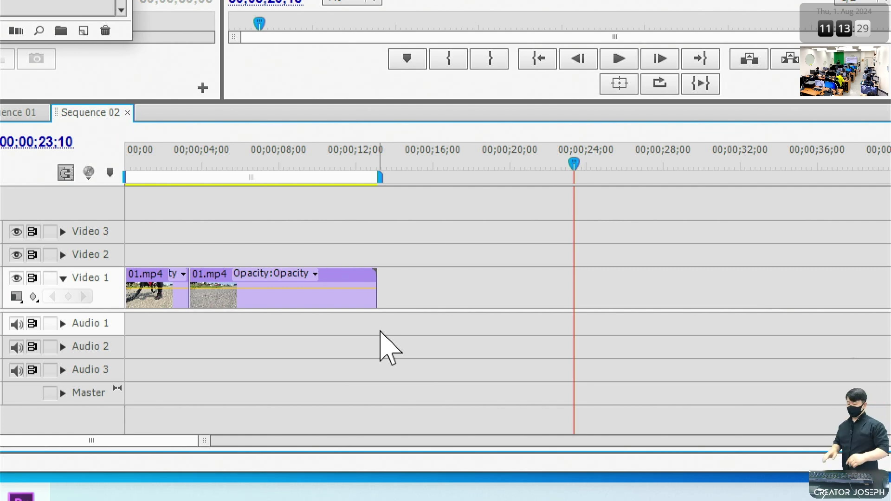
pyautogui.hotkey('ctrl', 'z')
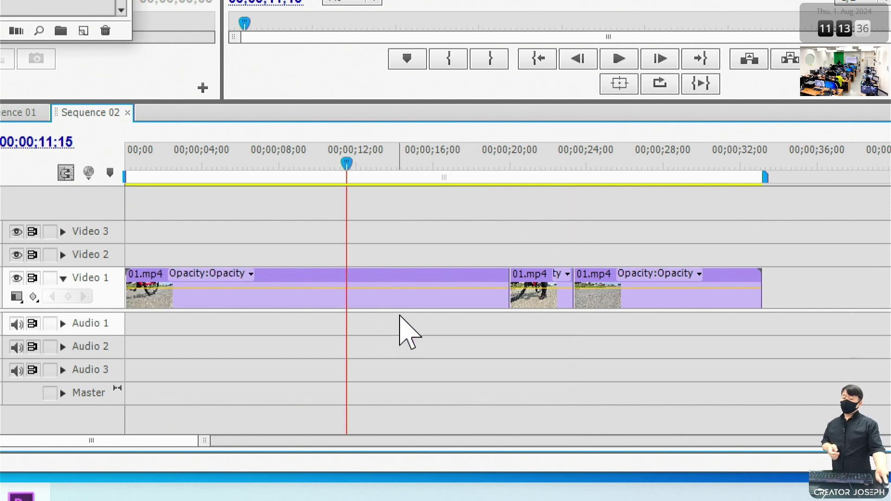
pyautogui.click(397, 304)
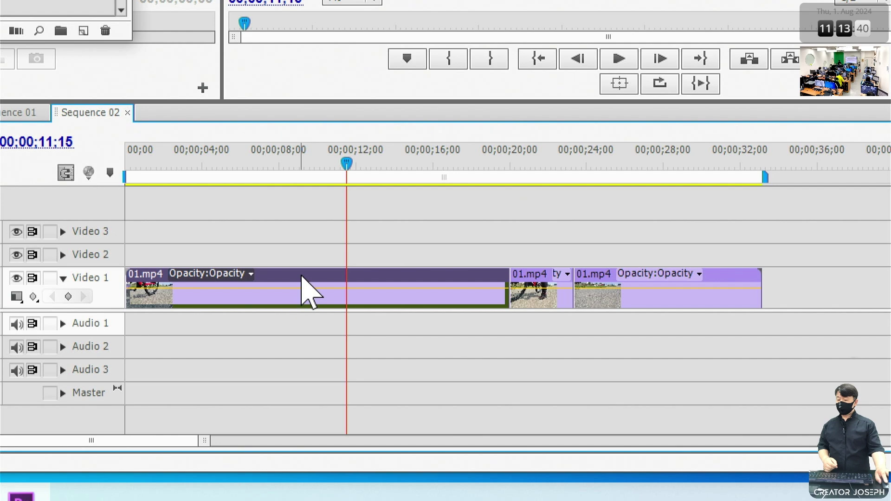
# Step: Apply Ripple Delete from the right-click menu to the long first 01.mp4 clip, closing the gap
pyautogui.rightClick(304, 284)
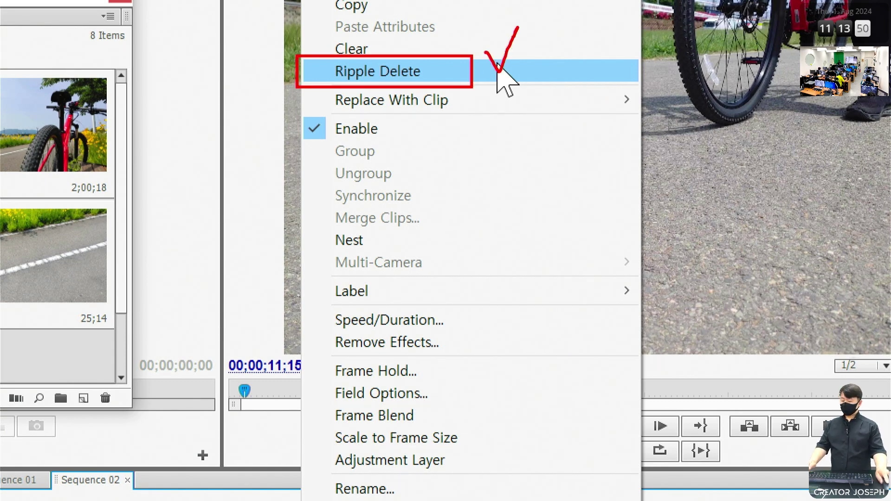
pyautogui.click(499, 69)
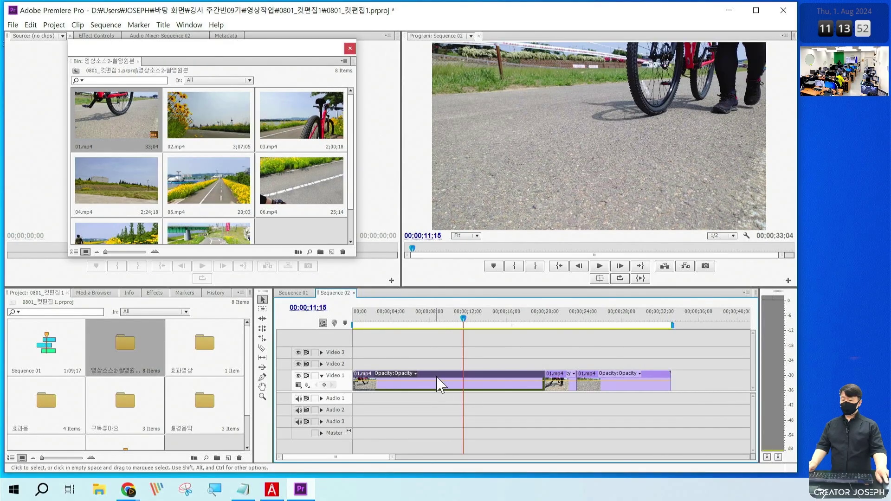
pyautogui.rightClick(439, 384)
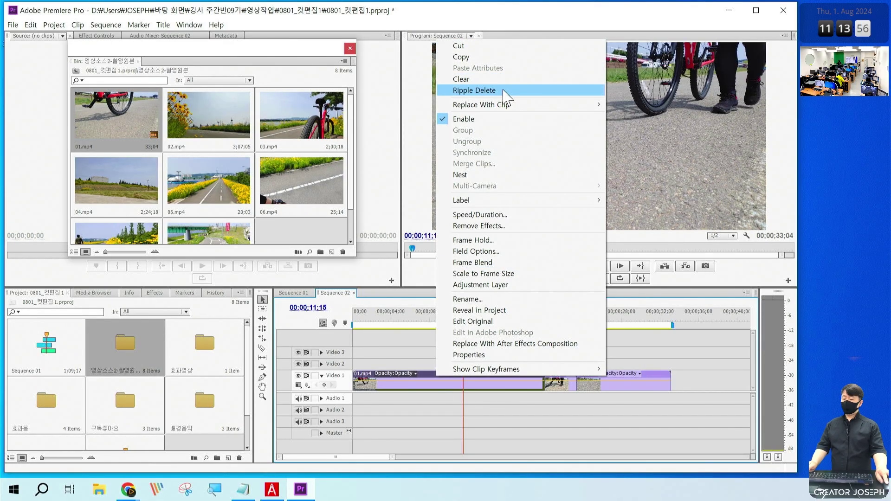
pyautogui.click(503, 91)
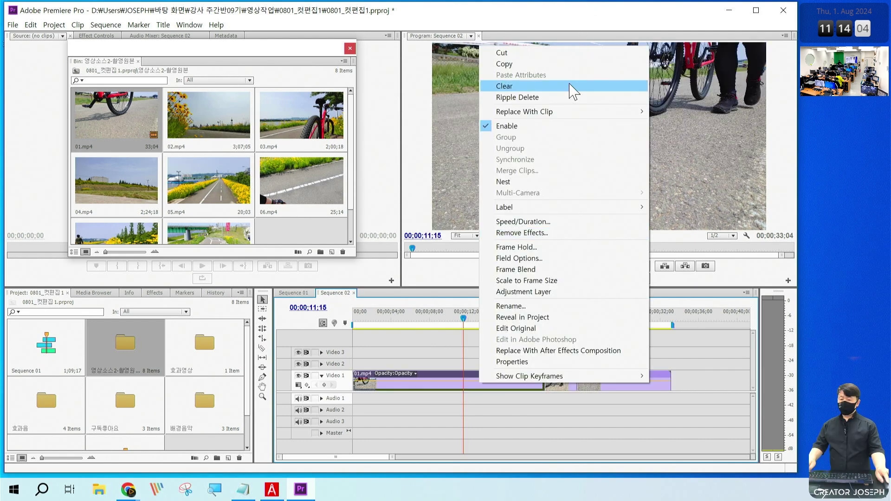
# Step: Apply Ripple Delete, then circle the Ripple Delete entry in the lesson plan notes
pyautogui.click(571, 90)
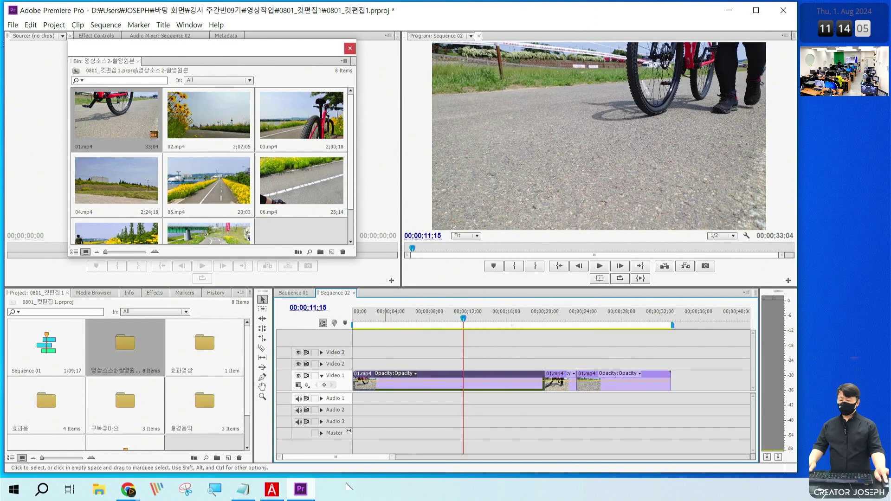
pyautogui.click(245, 491)
pyautogui.scroll(5, 434, 195)
pyautogui.scroll(3, 418, 176)
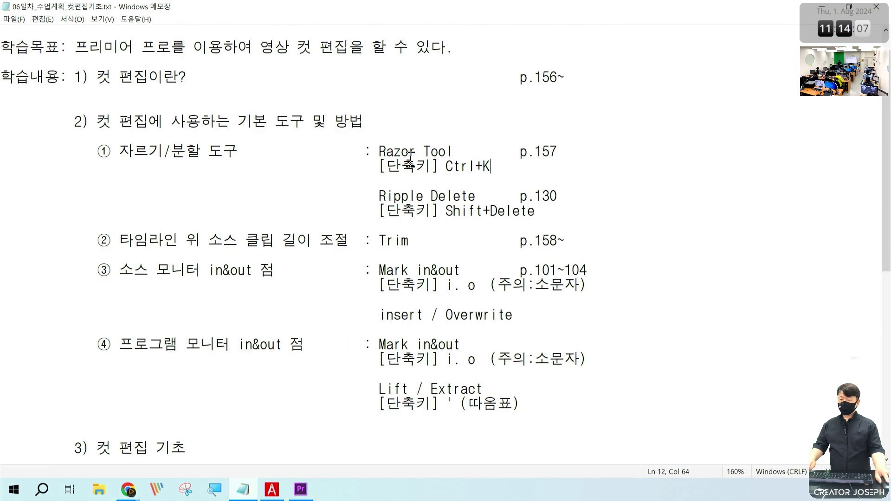
pyautogui.moveTo(358, 180); pyautogui.dragTo(580, 219)
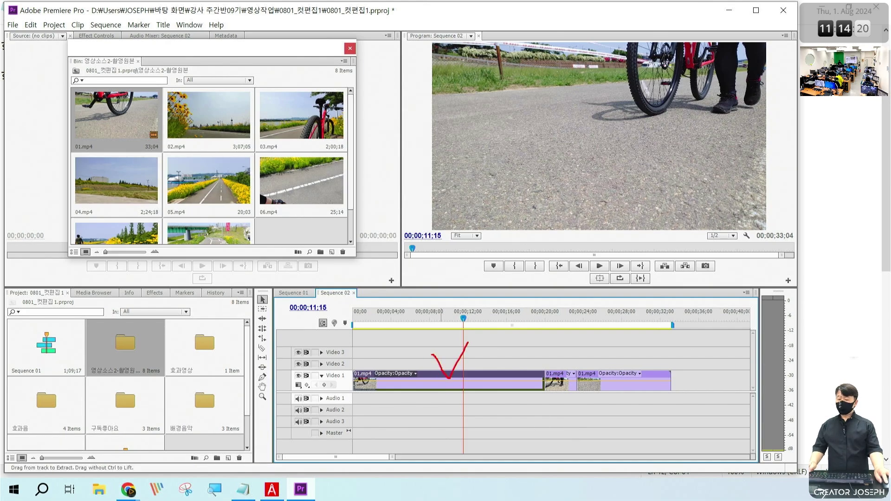
pyautogui.press('Escape')
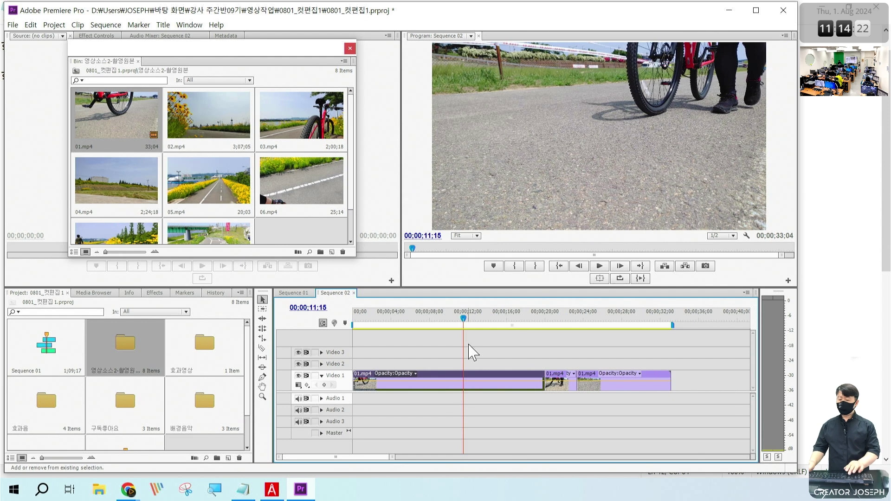
# Step: Ripple-remove the long clip with Shift+Delete and the next 01.mp4 clip, then replay from the start
pyautogui.hotkey('shift', 'Delete')
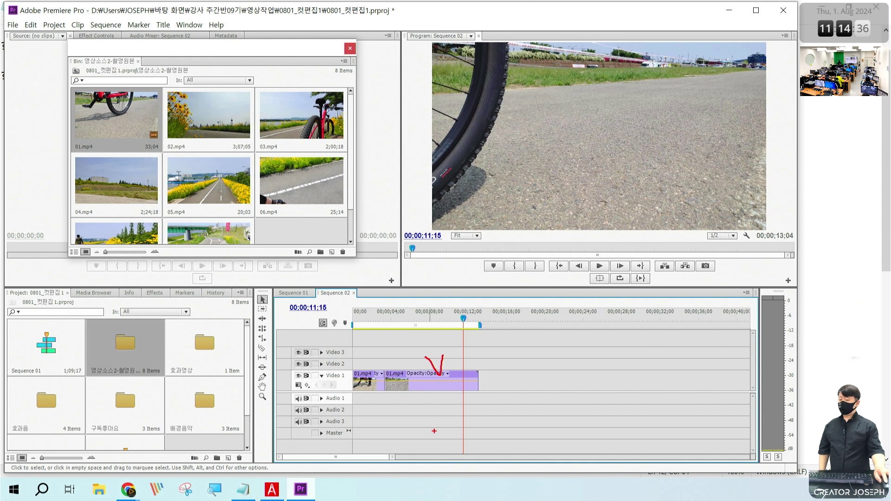
pyautogui.press('Escape')
pyautogui.click(445, 384)
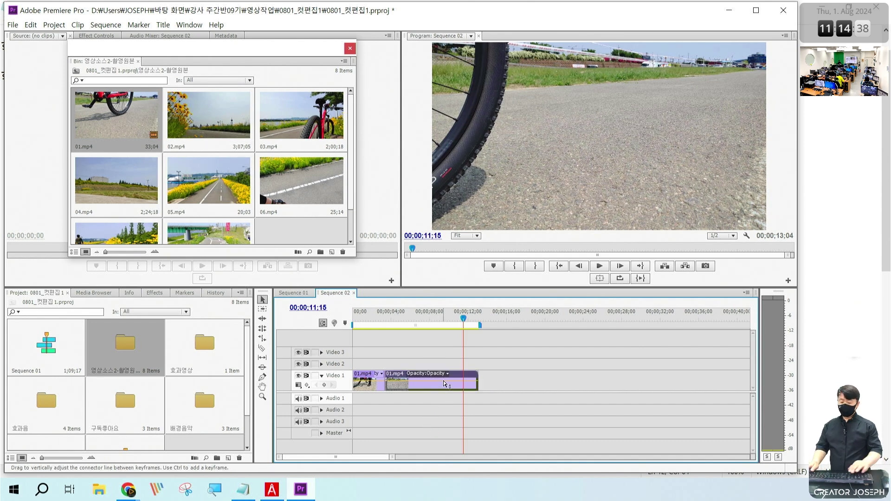
pyautogui.press('Delete')
pyautogui.press('Home')
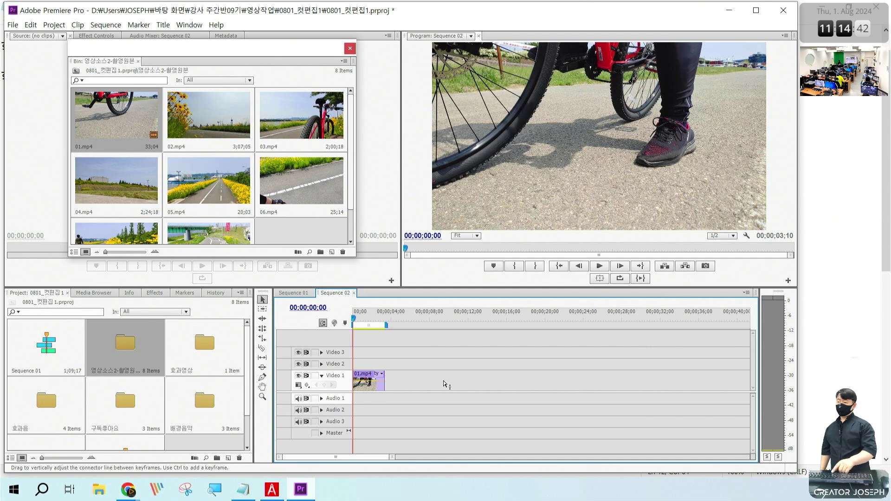
pyautogui.press('space')
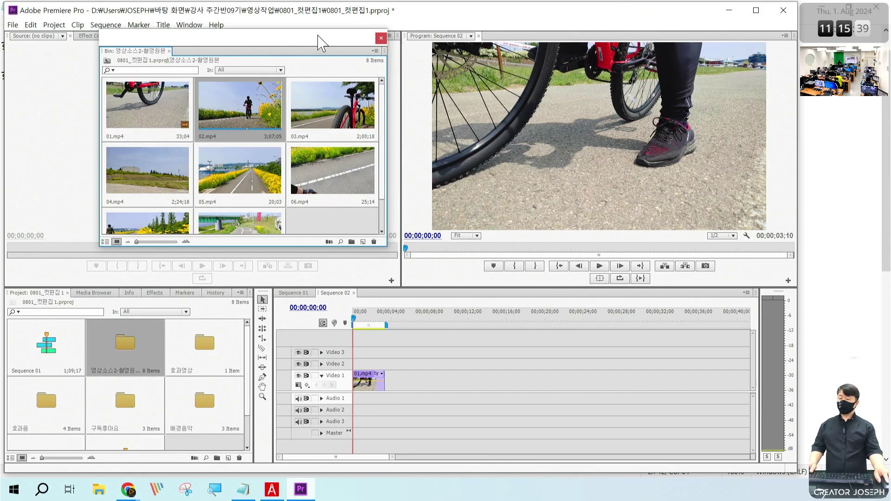
# Step: Move the floating footage bin aside and load 02.mp4 into the Source monitor
pyautogui.moveTo(321, 43); pyautogui.dragTo(643, 51)
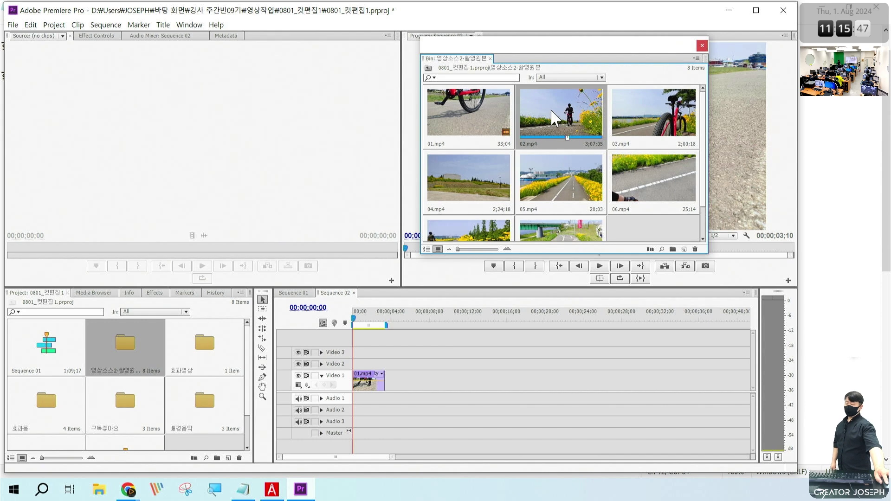
pyautogui.moveTo(577, 49)
pyautogui.mouseDown()
pyautogui.moveTo(617, 42)
pyautogui.moveTo(617, 67)
pyautogui.mouseUp()
pyautogui.doubleClick(599, 111)
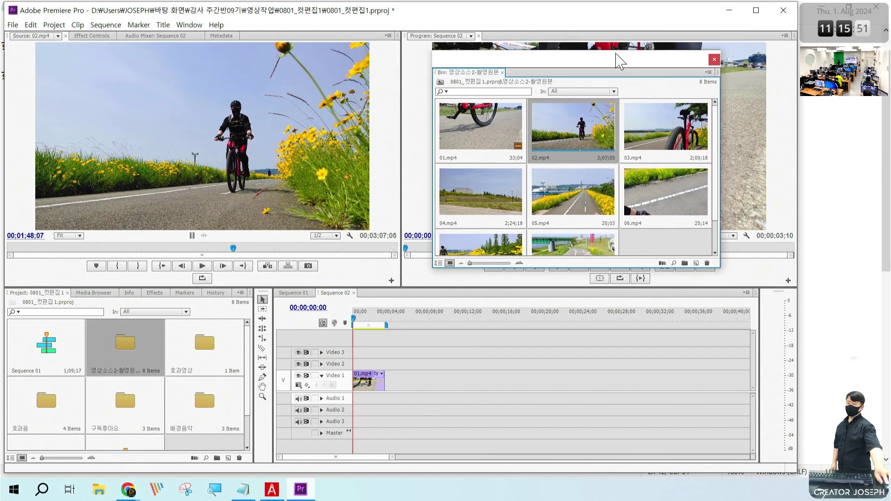
# Step: Close the footage bin and box the Trim entry (p.158~) in the lesson plan notes
pyautogui.click(715, 59)
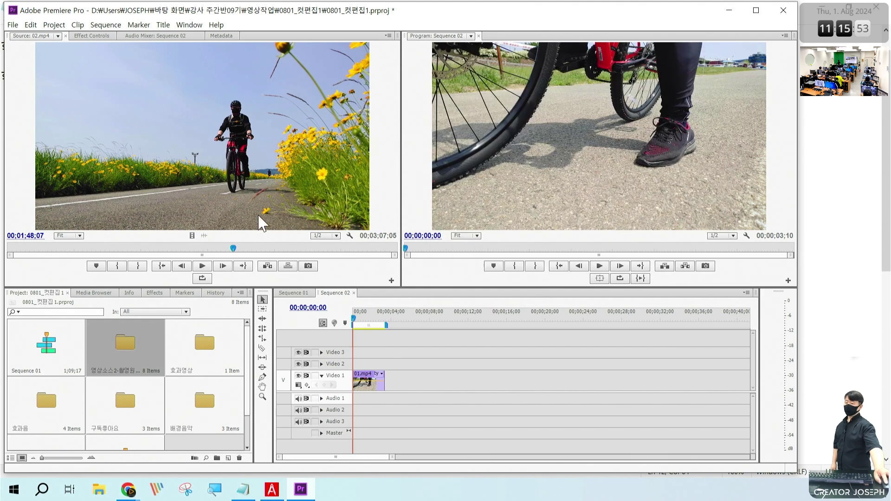
pyautogui.hotkey('alt', 'Tab')
pyautogui.moveTo(83, 221); pyautogui.dragTo(609, 258)
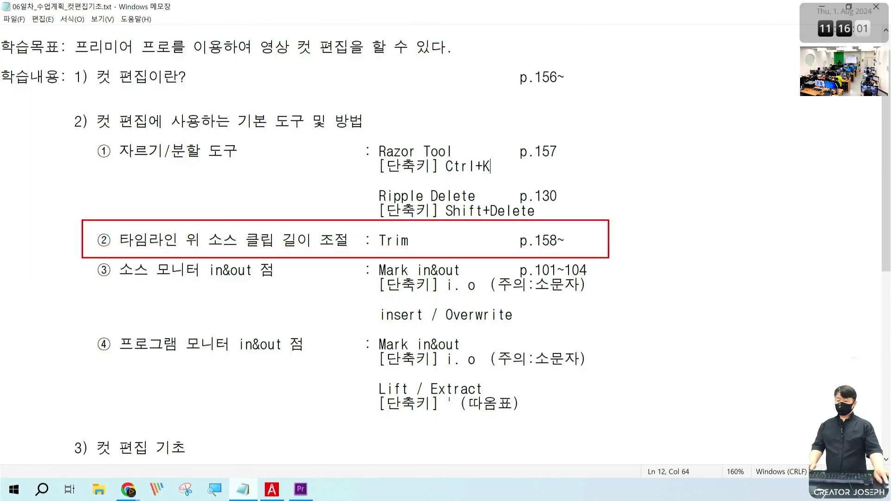
pyautogui.press('Escape')
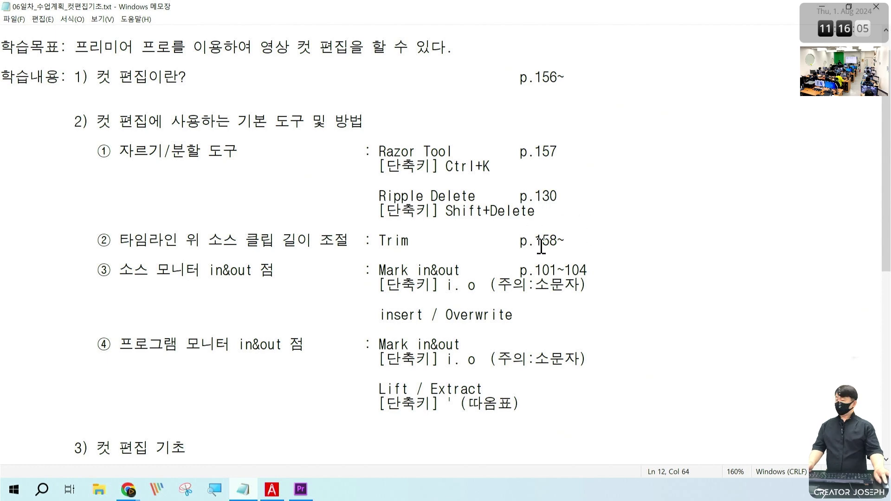
pyautogui.moveTo(69, 257); pyautogui.dragTo(592, 334)
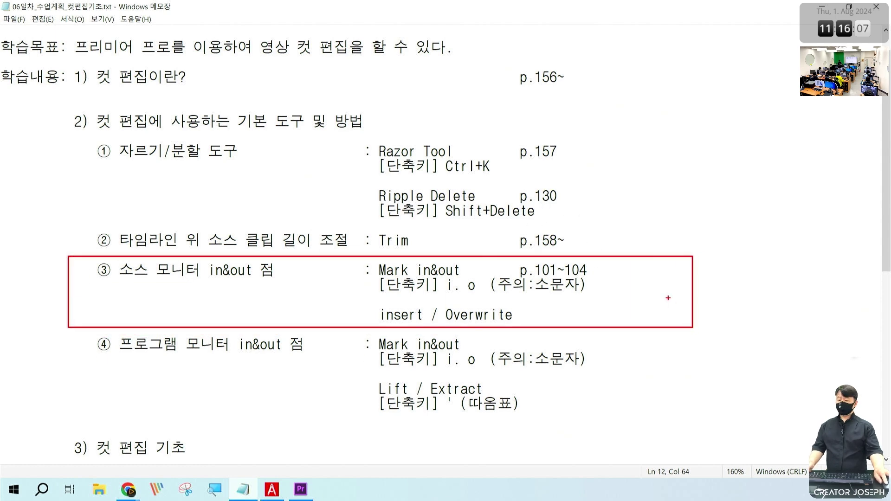
pyautogui.rightClick(643, 217)
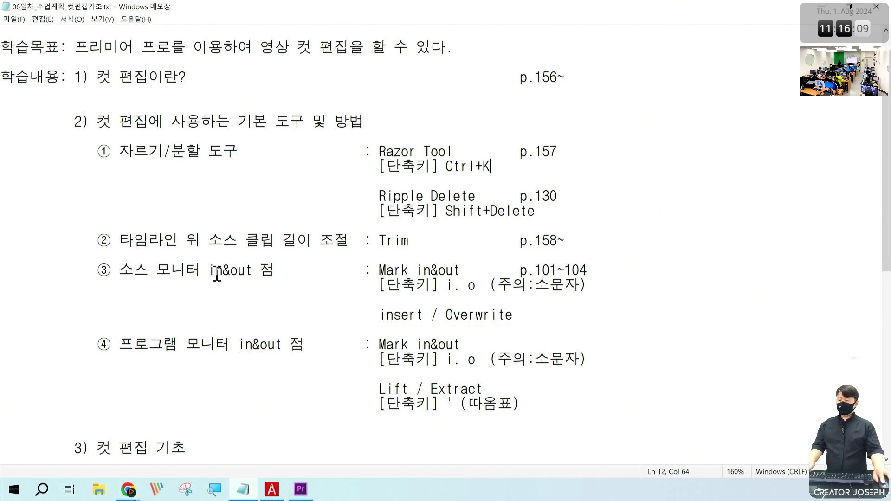
pyautogui.hotkey('ctrl', '2')
pyautogui.moveTo(106, 256)
pyautogui.mouseDown()
pyautogui.moveTo(631, 297)
pyautogui.moveTo(655, 283)
pyautogui.mouseUp()
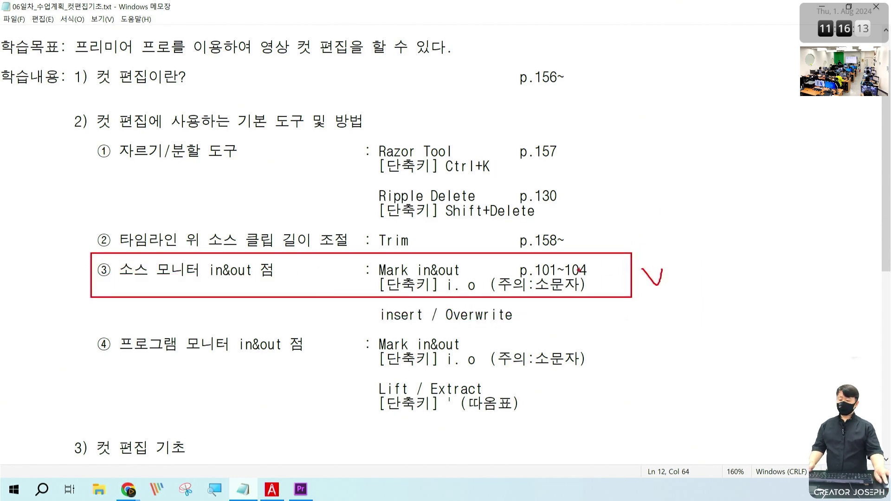
pyautogui.moveTo(534, 286); pyautogui.dragTo(575, 255)
pyautogui.press('Escape')
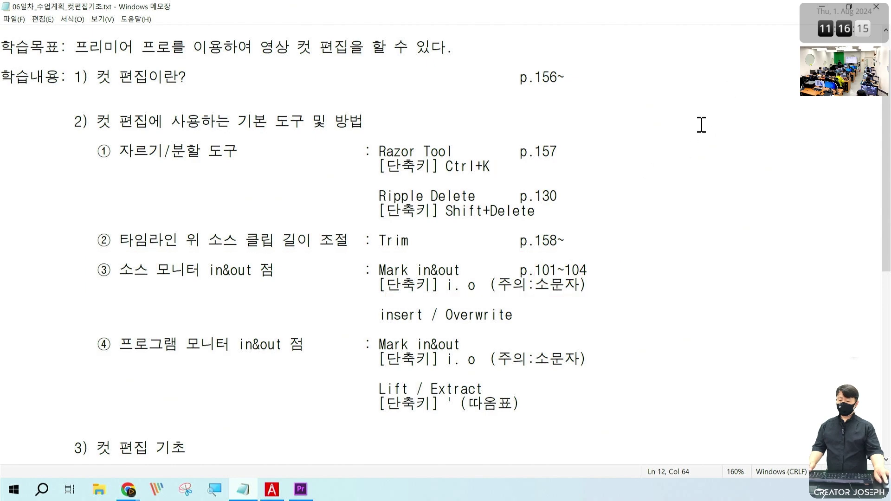
pyautogui.click(822, 7)
# Step: In the textbook PDF, box the Mark in and Mark out rows of the page 101 shortcut table
pyautogui.hotkey('alt', 'Tab')
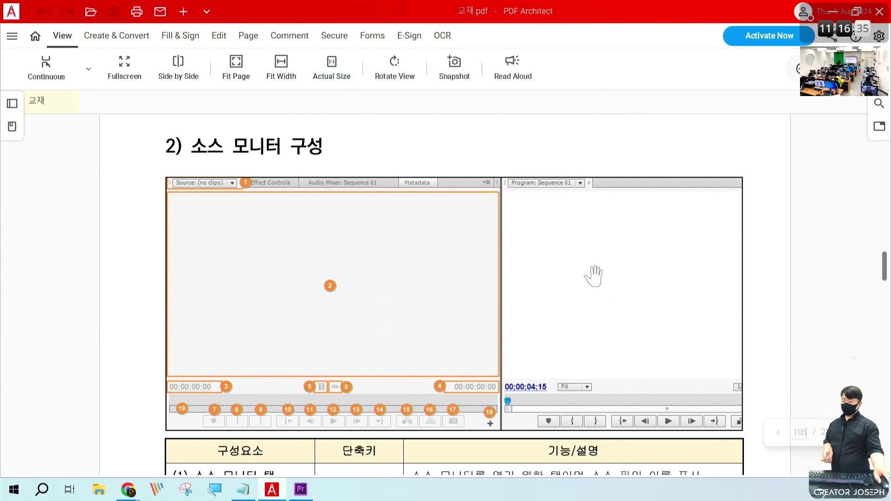
pyautogui.scroll(-3, 537, 274)
pyautogui.scroll(-1, 538, 271)
pyautogui.scroll(-1, 541, 271)
pyautogui.scroll(-4, 545, 269)
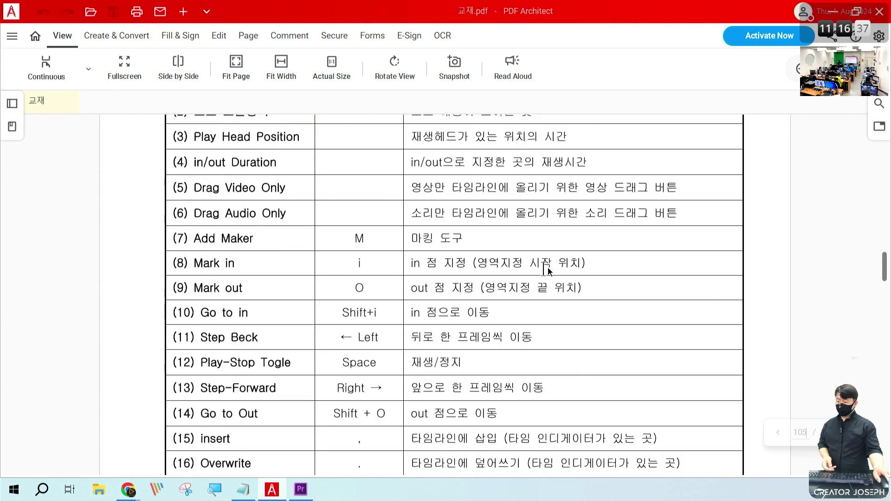
pyautogui.scroll(-1, 547, 270)
pyautogui.scroll(-1, 547, 266)
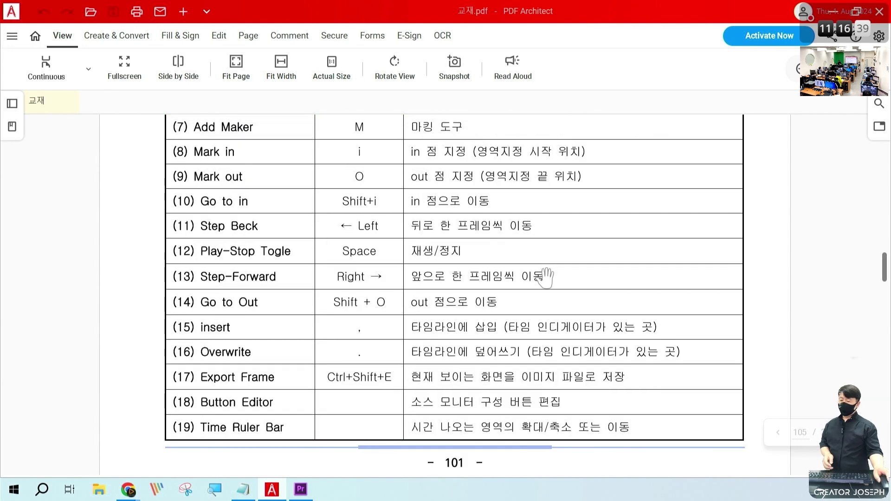
pyautogui.scroll(2, 545, 276)
pyautogui.scroll(3, 547, 275)
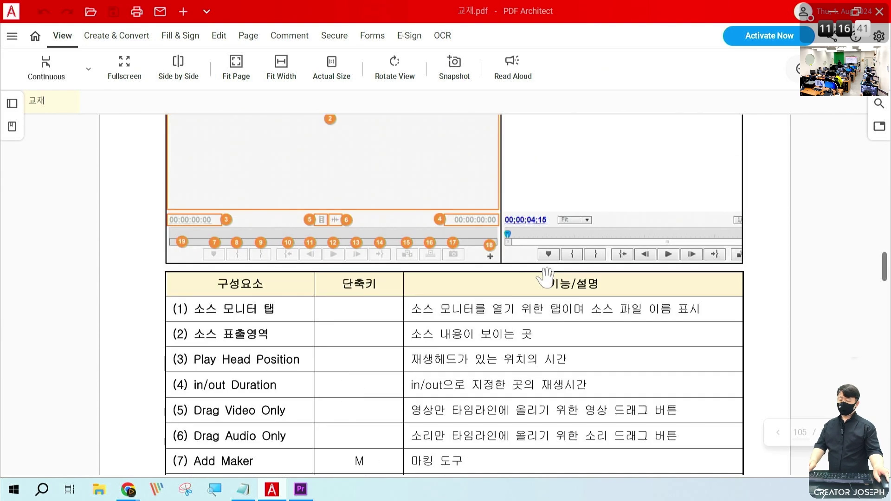
pyautogui.scroll(-2, 548, 271)
pyautogui.scroll(-1, 260, 339)
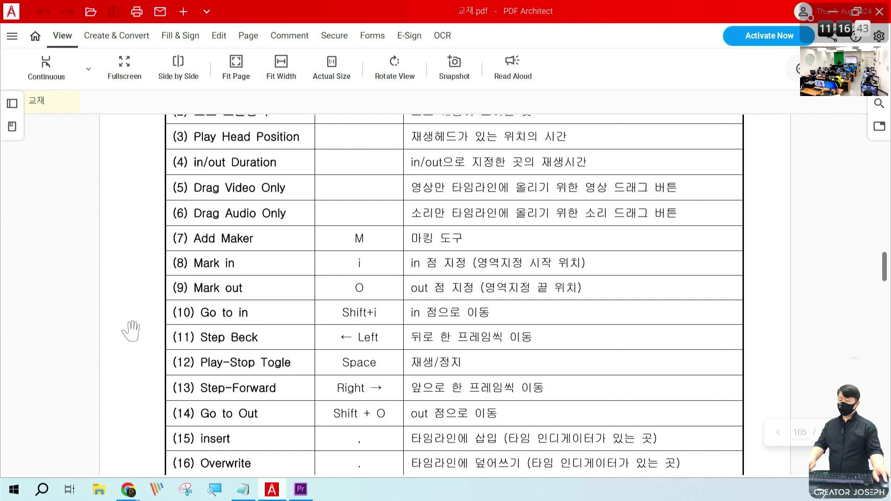
pyautogui.moveTo(147, 244); pyautogui.dragTo(678, 305)
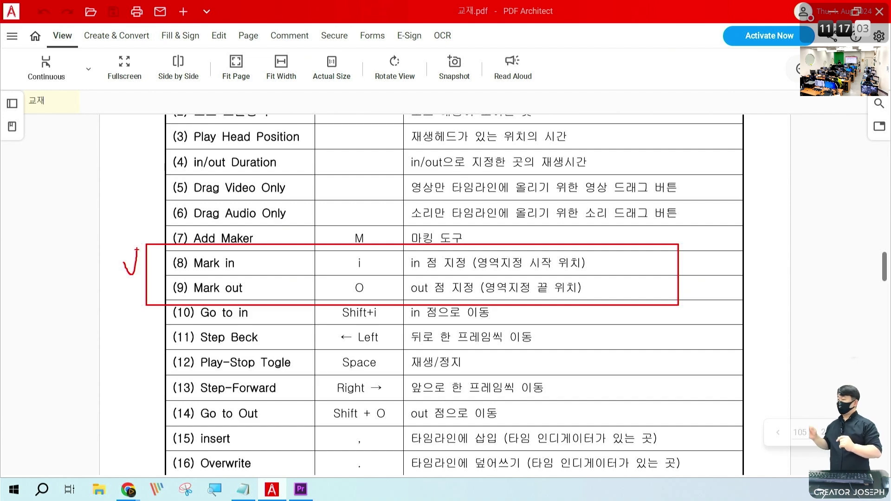
pyautogui.press('Escape')
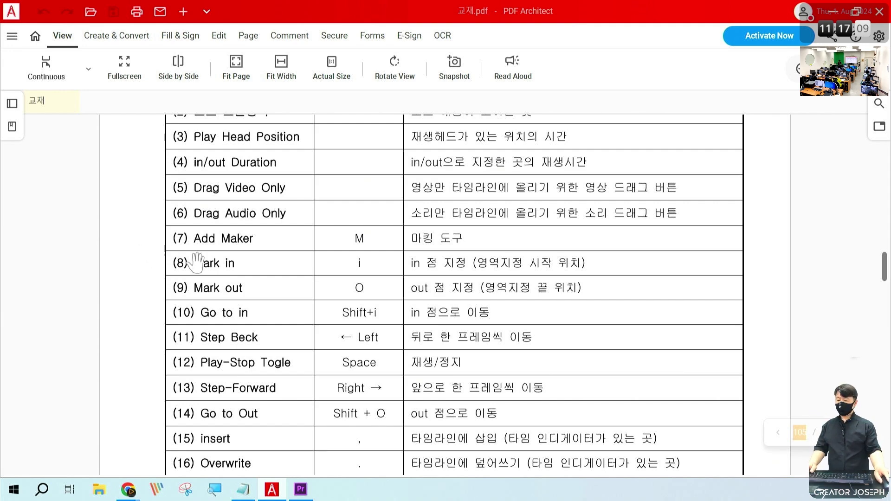
# Step: Scroll down to page 106, section 3) on setting source in/out points
pyautogui.scroll(-5, 402, 299)
pyautogui.scroll(-2, 399, 308)
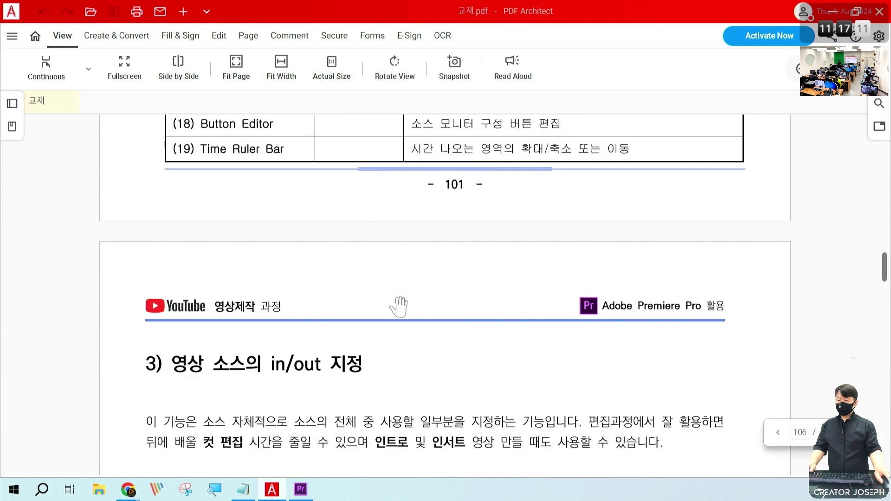
pyautogui.scroll(-1, 399, 307)
pyautogui.scroll(-2, 398, 306)
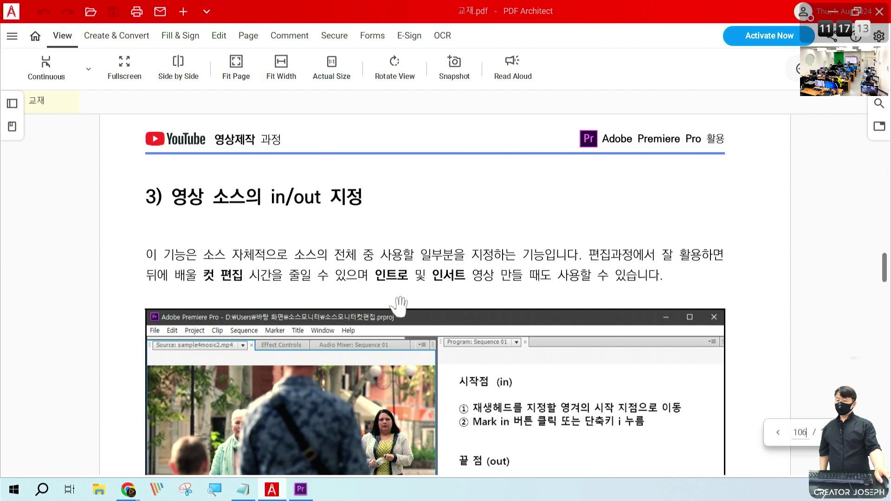
pyautogui.scroll(-1, 399, 306)
pyautogui.scroll(-2, 400, 306)
pyautogui.scroll(-1, 399, 306)
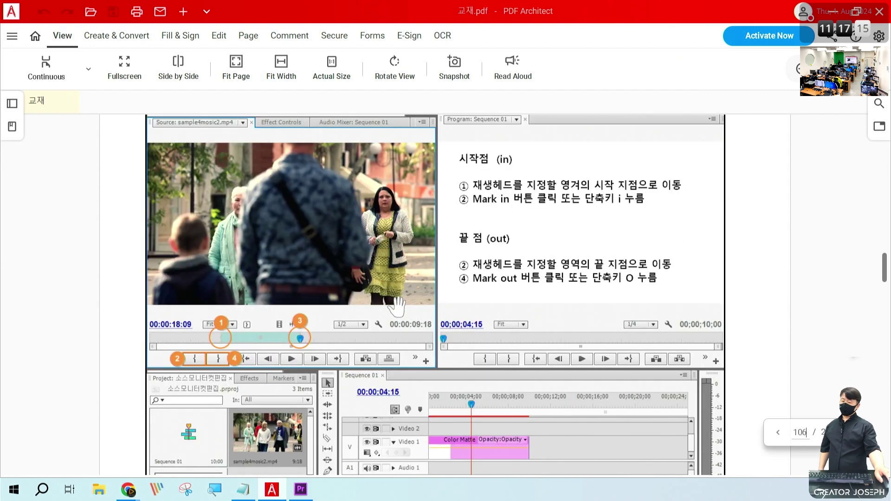
pyautogui.scroll(-1, 398, 306)
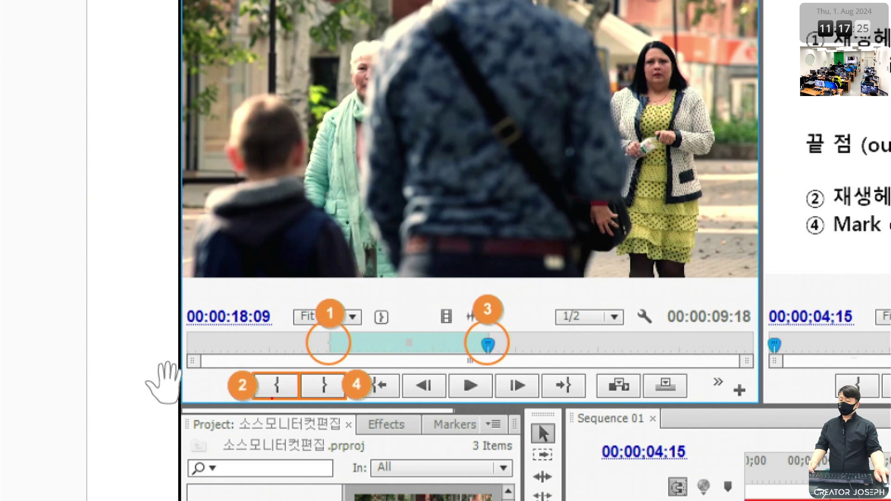
pyautogui.moveTo(218, 361); pyautogui.dragTo(298, 416)
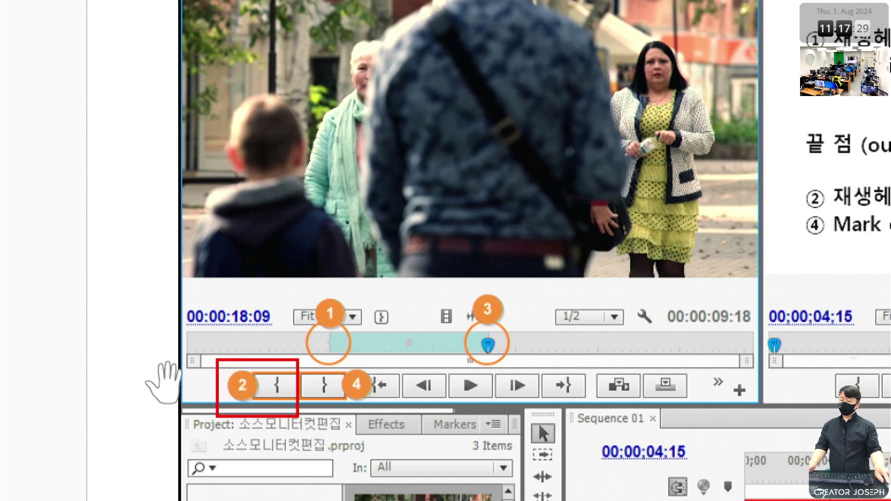
pyautogui.moveTo(482, 335); pyautogui.dragTo(485, 357)
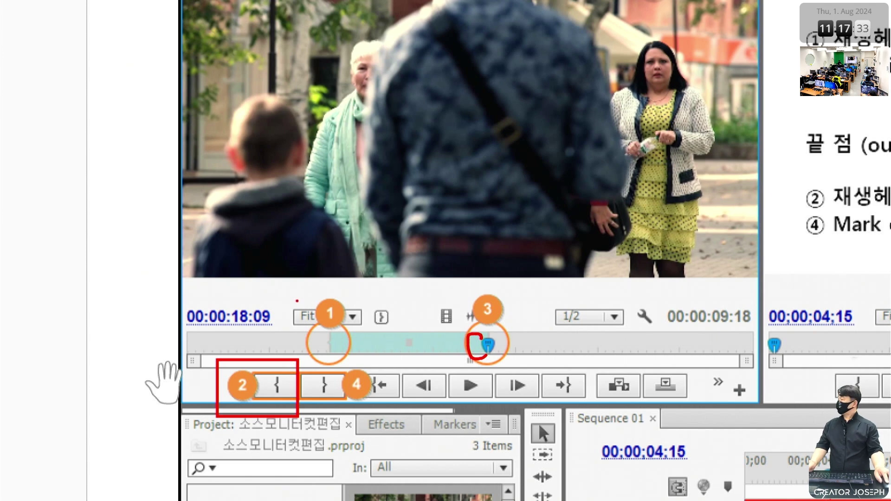
pyautogui.moveTo(332, 290); pyautogui.dragTo(331, 344)
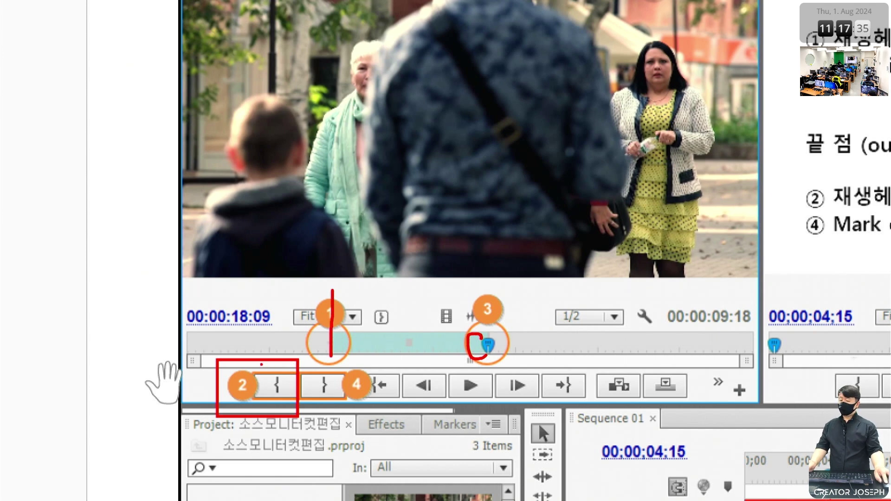
pyautogui.moveTo(239, 361); pyautogui.dragTo(274, 325)
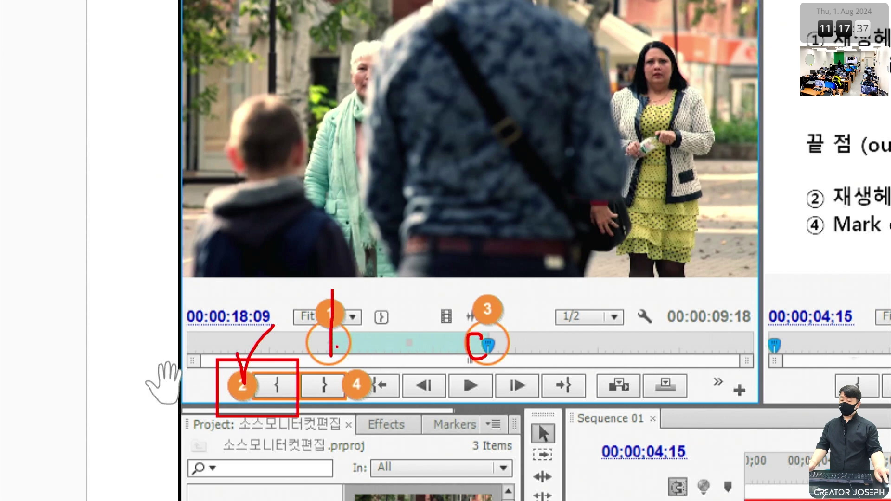
pyautogui.moveTo(337, 346); pyautogui.dragTo(344, 361)
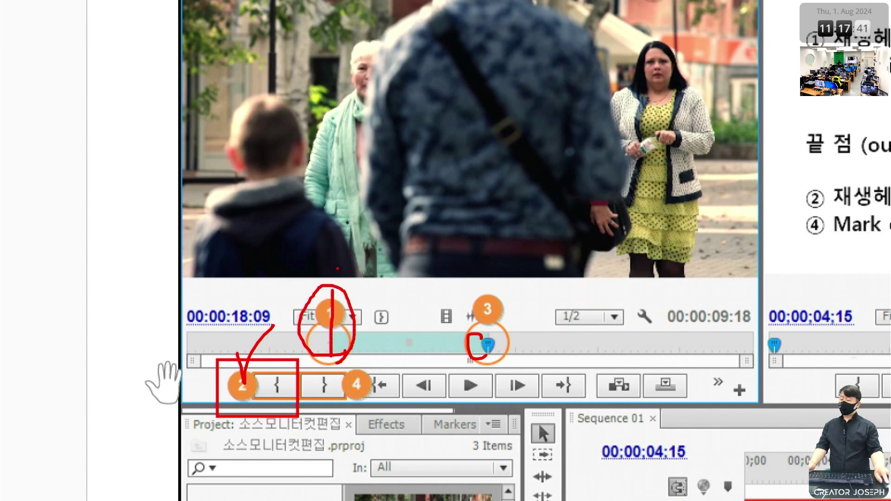
pyautogui.moveTo(360, 294)
pyautogui.mouseDown()
pyautogui.moveTo(478, 296)
pyautogui.moveTo(475, 307)
pyautogui.mouseUp()
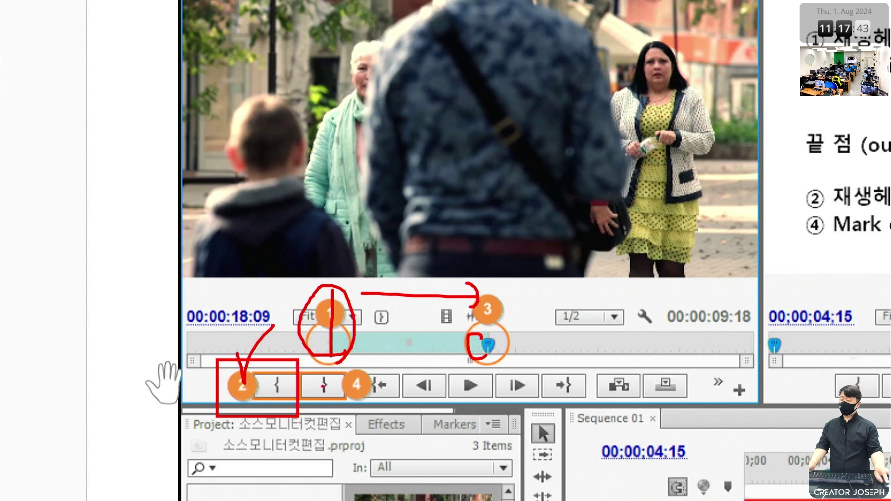
pyautogui.moveTo(343, 359); pyautogui.dragTo(356, 371)
pyautogui.moveTo(330, 316); pyautogui.dragTo(481, 362)
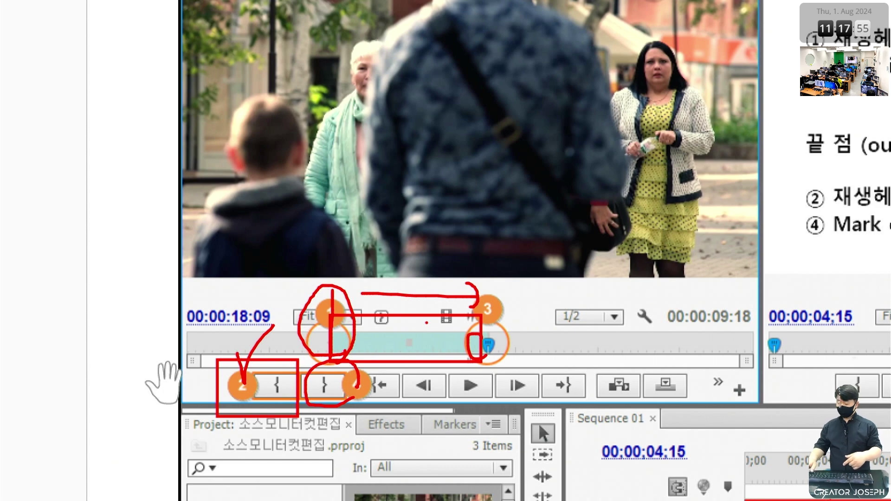
pyautogui.press('Escape')
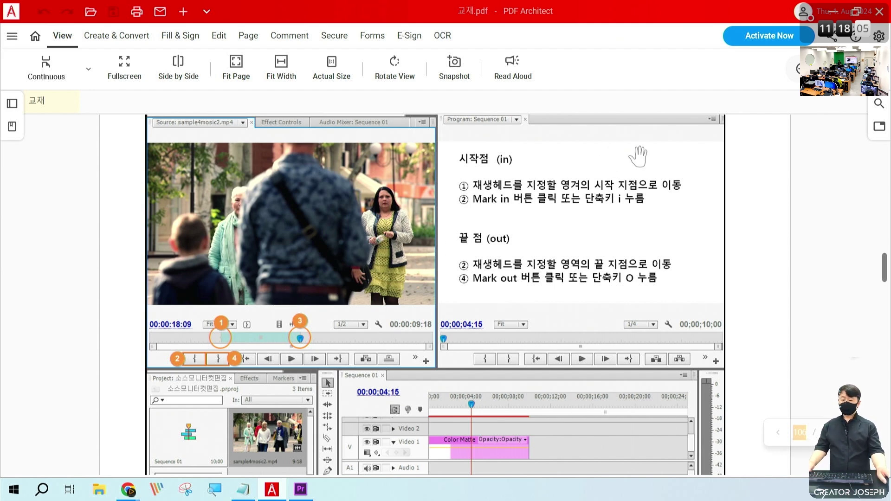
# Step: Scroll the PDF to page 107, then return to Premiere Pro with 02.mp4 in the Source monitor
pyautogui.scroll(-10, 466, 199)
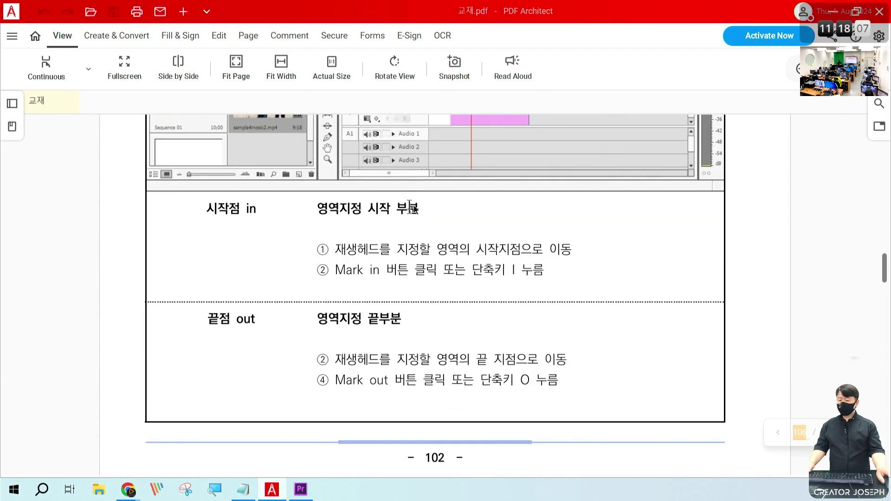
pyautogui.scroll(-3, 426, 246)
pyautogui.scroll(-3, 390, 316)
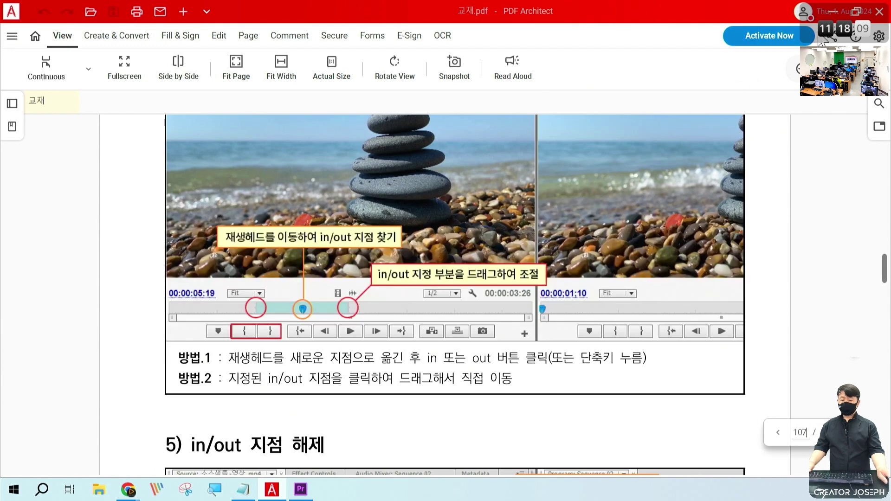
pyautogui.hotkey('alt', 'Tab')
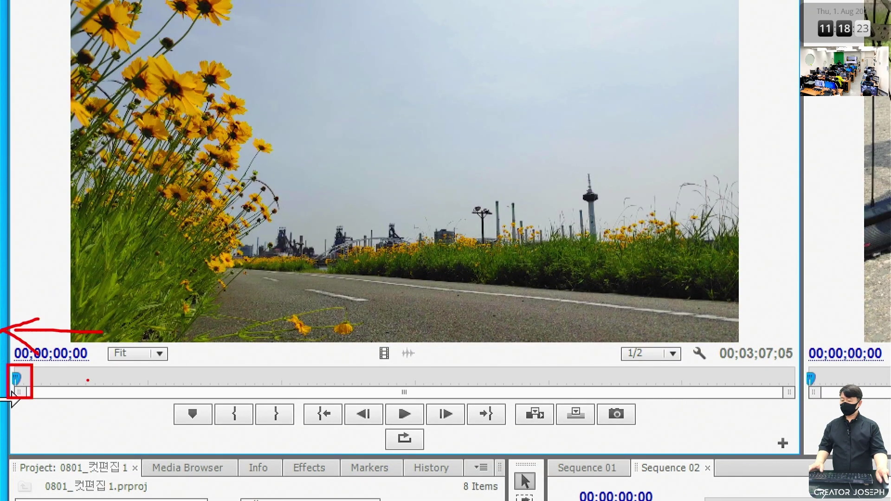
# Step: Play 02.mp4 in the Source monitor, stop near 00;00;31;04, and step back to 00;00;30;28
pyautogui.press('space')
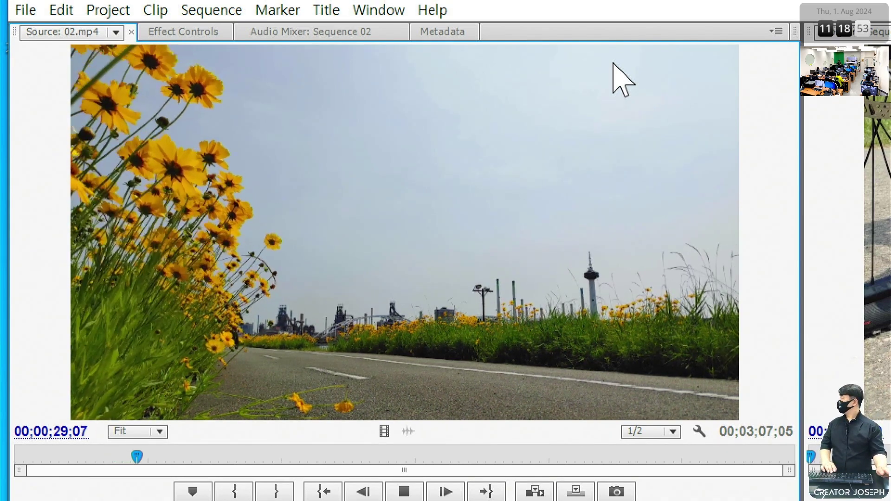
pyautogui.press('space')
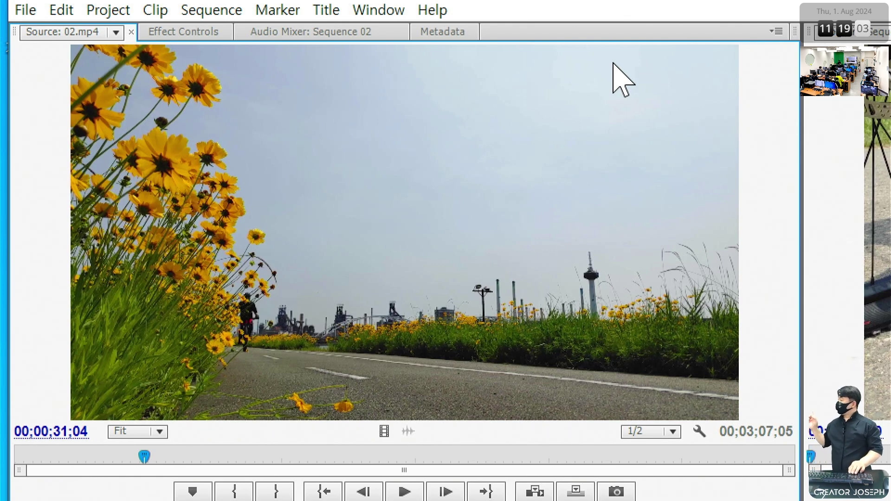
pyautogui.press('Left')
pyautogui.press('Left')
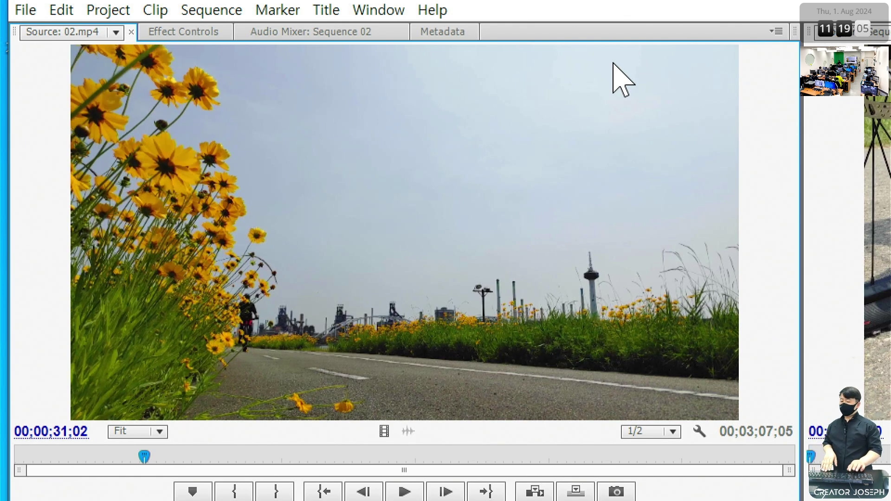
pyautogui.press('Left')
pyautogui.press('Left')
pyautogui.press('Right')
pyautogui.press('Right')
pyautogui.press('Right')
pyautogui.press('Left')
pyautogui.press('Left')
pyautogui.press('Left')
pyautogui.press('Left')
pyautogui.press('Left')
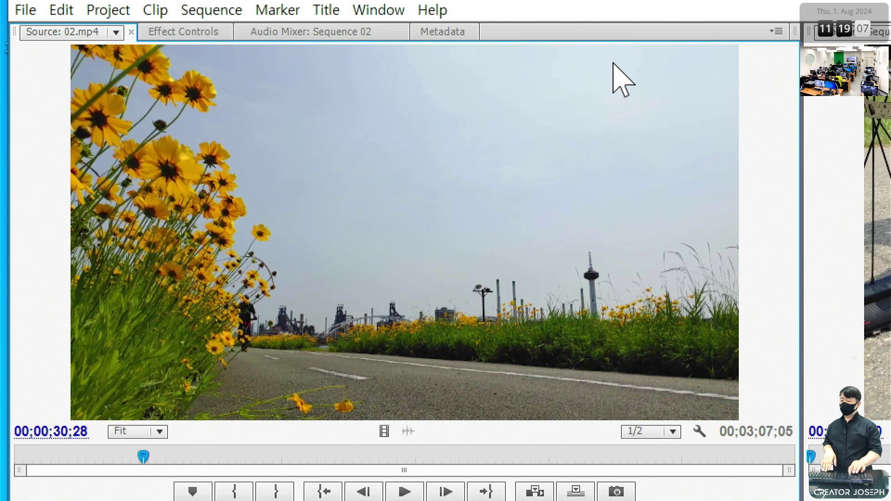
pyautogui.press('Left')
pyautogui.press('Left')
pyautogui.press('Left')
pyautogui.press('Left')
# Step: Mark the 02.mp4 in point near 00;00;30;25, then advance the preview to 00;00;34;23
pyautogui.press('Right')
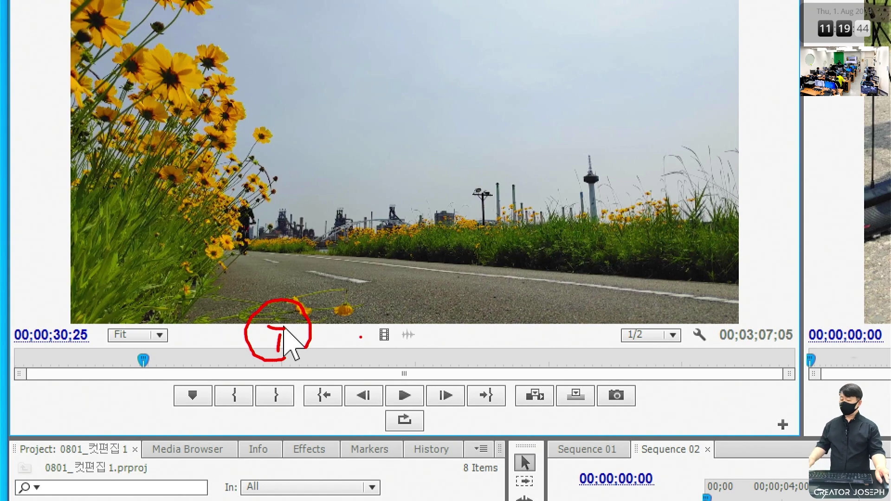
pyautogui.click(246, 398)
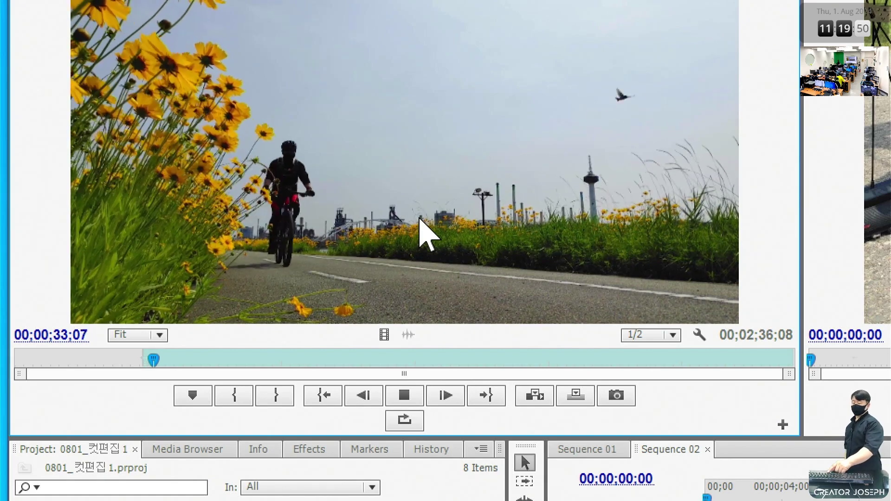
pyautogui.press('space')
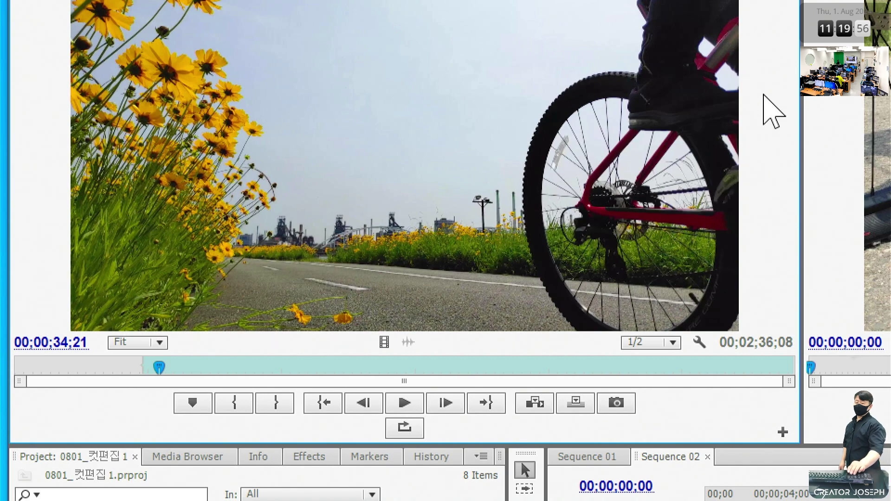
pyautogui.press('Right')
pyautogui.press('Right')
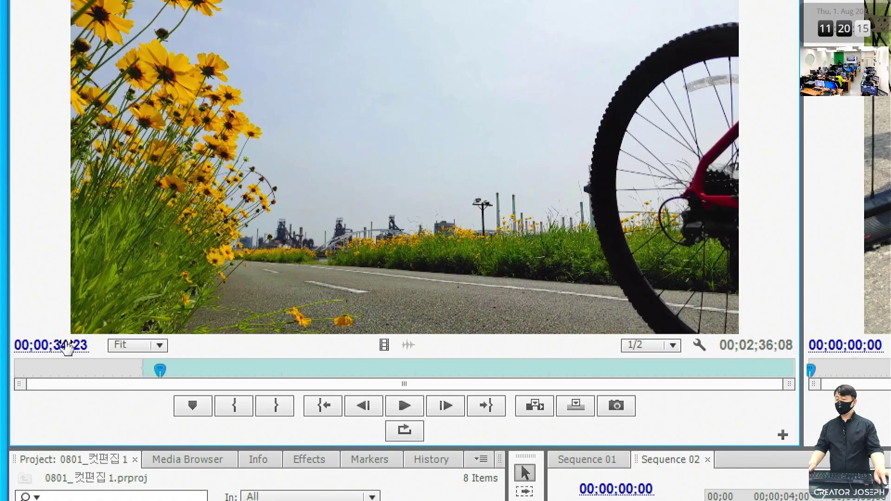
# Step: Jump the source to 00;00;34;23 via timecode 3423 and mark the out point there
pyautogui.click(70, 346)
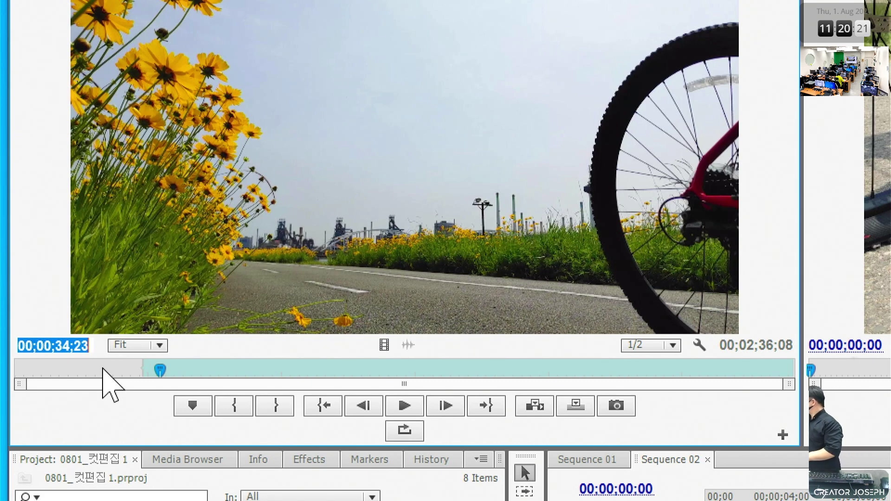
pyautogui.write('34')
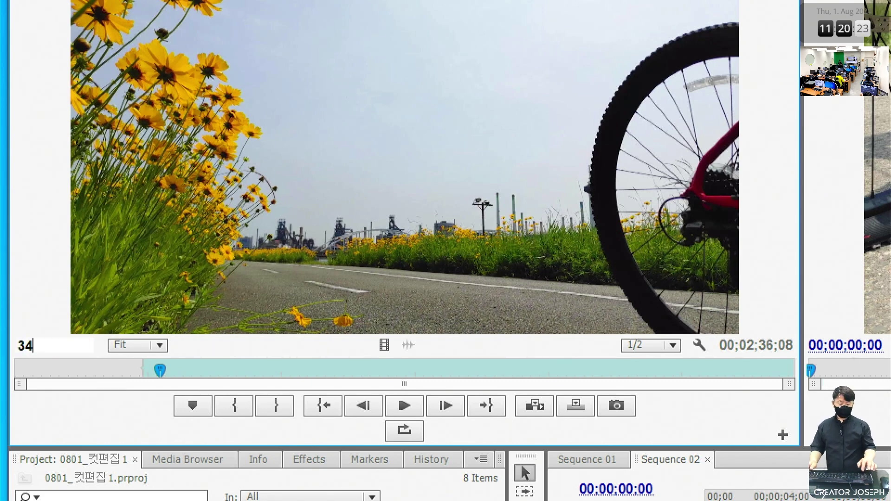
pyautogui.write('23')
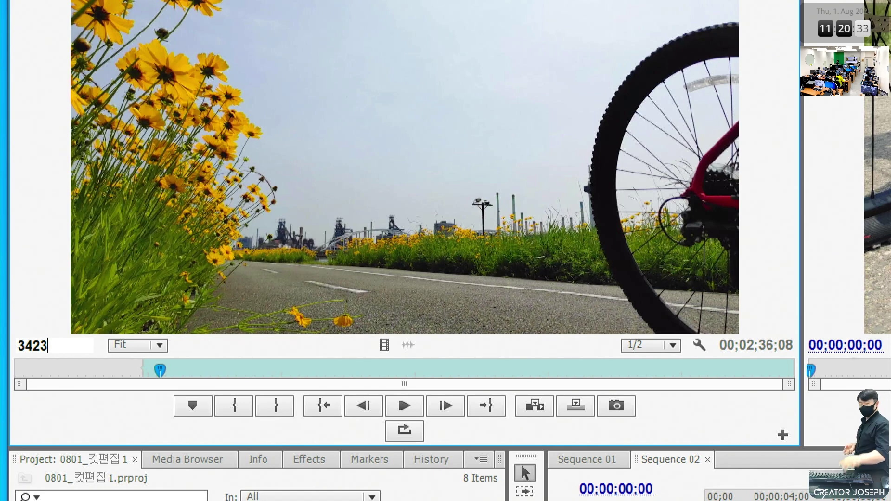
pyautogui.press('Return')
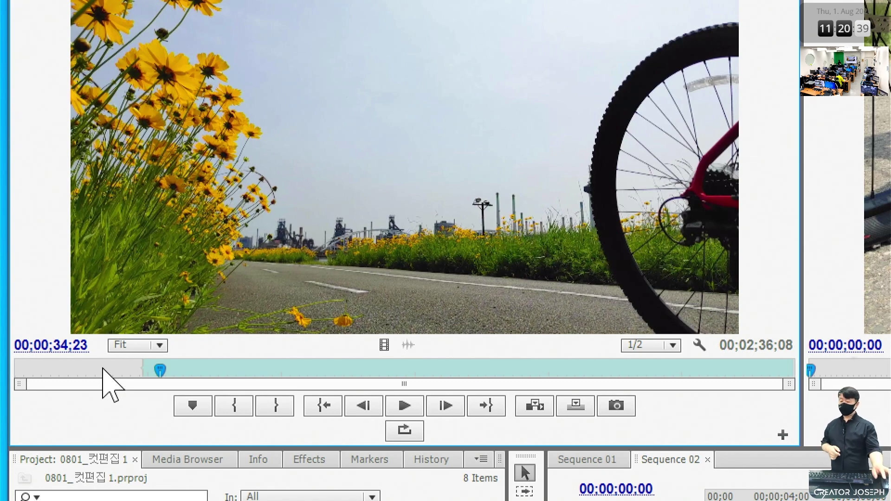
pyautogui.click(289, 410)
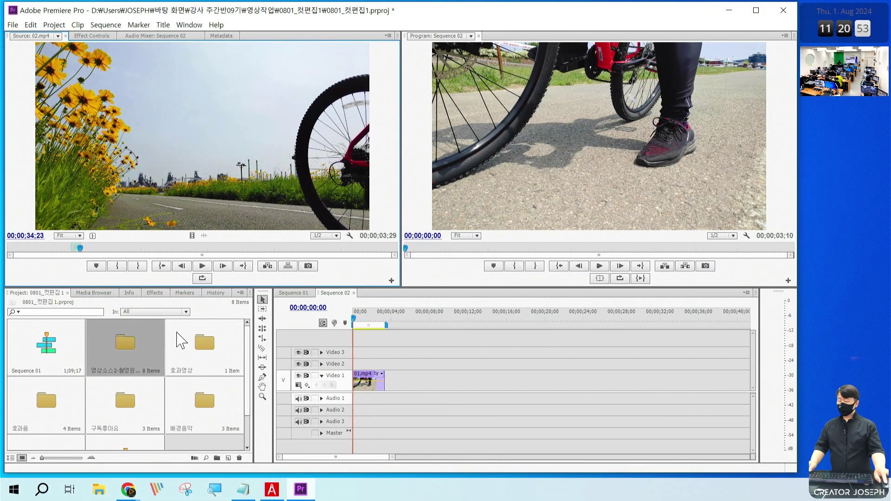
pyautogui.moveTo(234, 146)
pyautogui.mouseDown()
pyautogui.moveTo(222, 78)
pyautogui.moveTo(264, 124)
pyautogui.mouseUp()
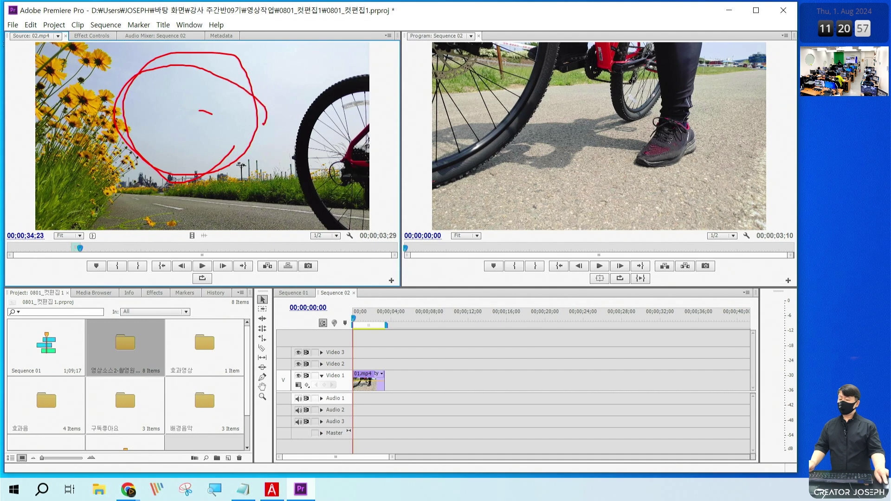
pyautogui.moveTo(212, 114)
pyautogui.mouseDown()
pyautogui.moveTo(376, 222)
pyautogui.moveTo(424, 374)
pyautogui.moveTo(460, 373)
pyautogui.mouseUp()
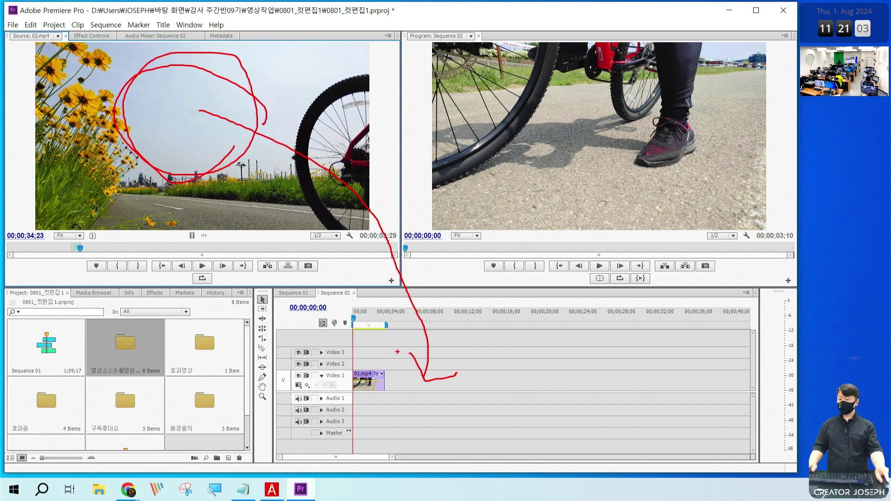
pyautogui.moveTo(222, 151)
pyautogui.mouseDown()
pyautogui.moveTo(402, 390)
pyautogui.moveTo(394, 396)
pyautogui.mouseUp()
pyautogui.moveTo(373, 352); pyautogui.dragTo(451, 421)
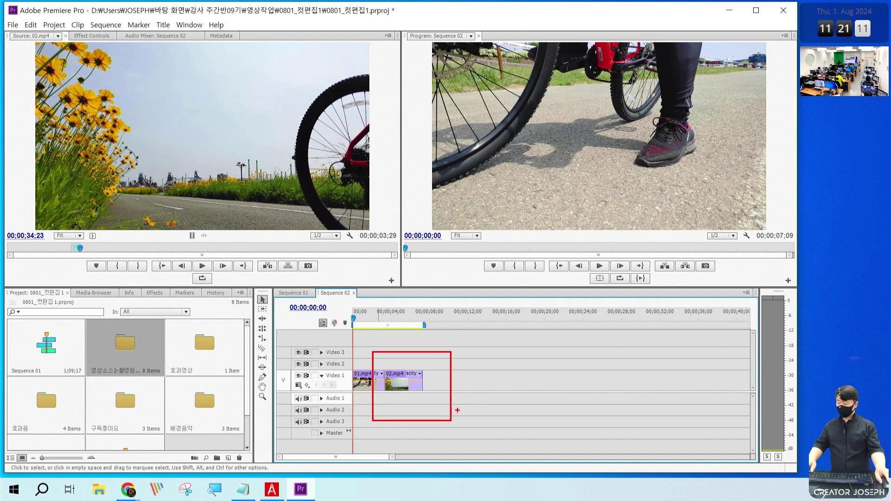
pyautogui.click(406, 392)
pyautogui.press('Delete')
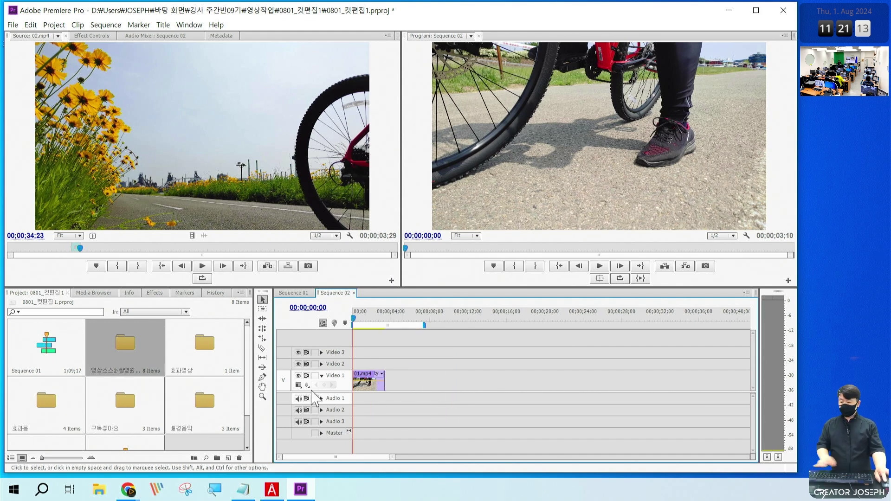
# Step: Drag 02.mp4 from the 영상소스2-촬영원본 bin onto Video 1 after 01.mp4, then bring up the lesson notes
pyautogui.doubleClick(149, 357)
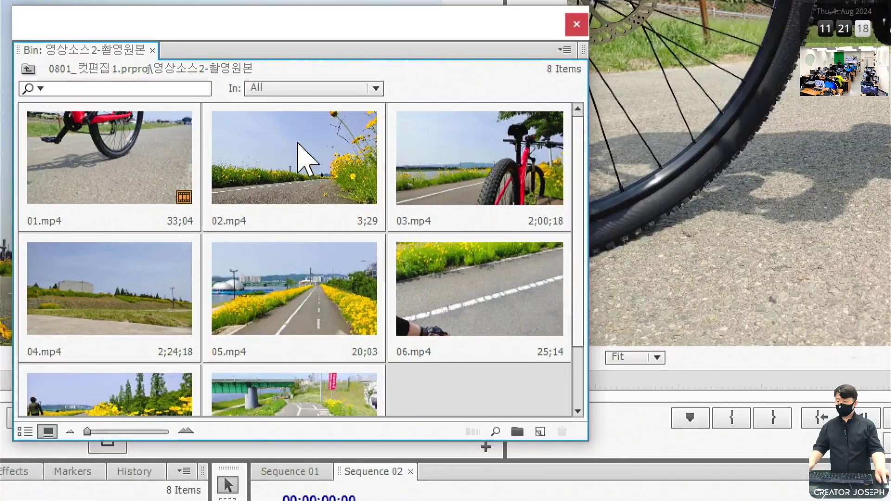
pyautogui.click(297, 144)
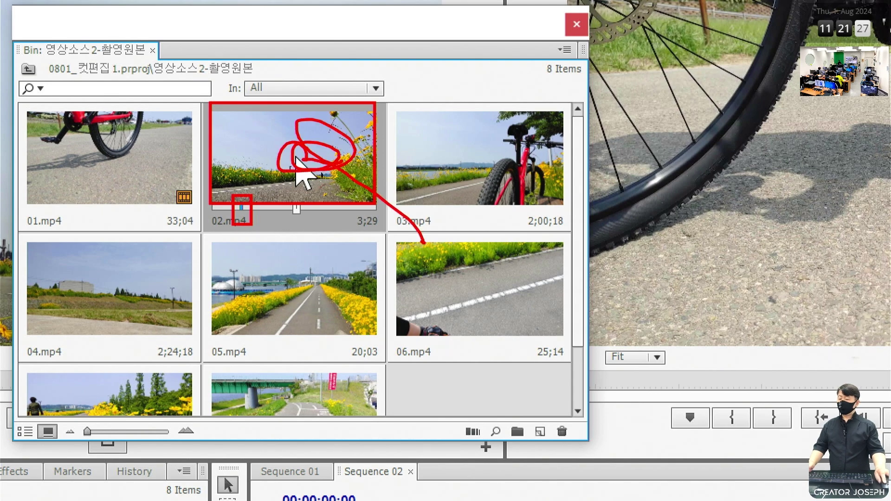
pyautogui.moveTo(297, 160); pyautogui.dragTo(391, 387)
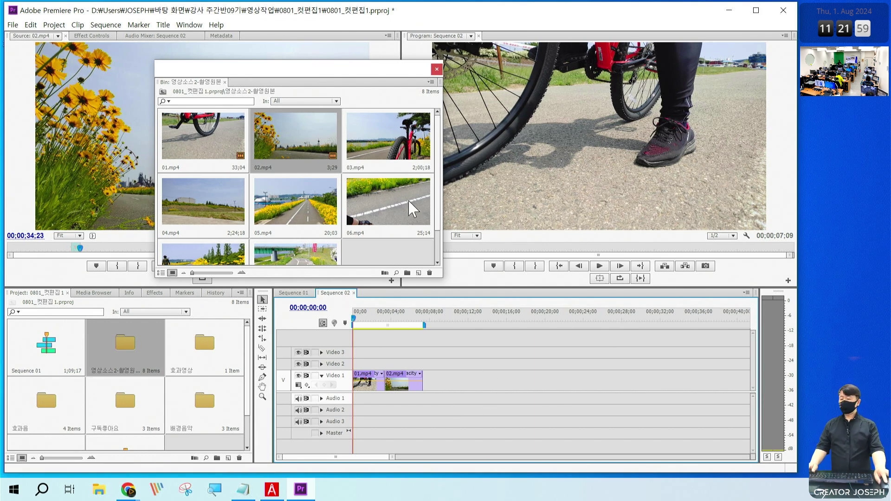
pyautogui.hotkey('alt', 'Tab')
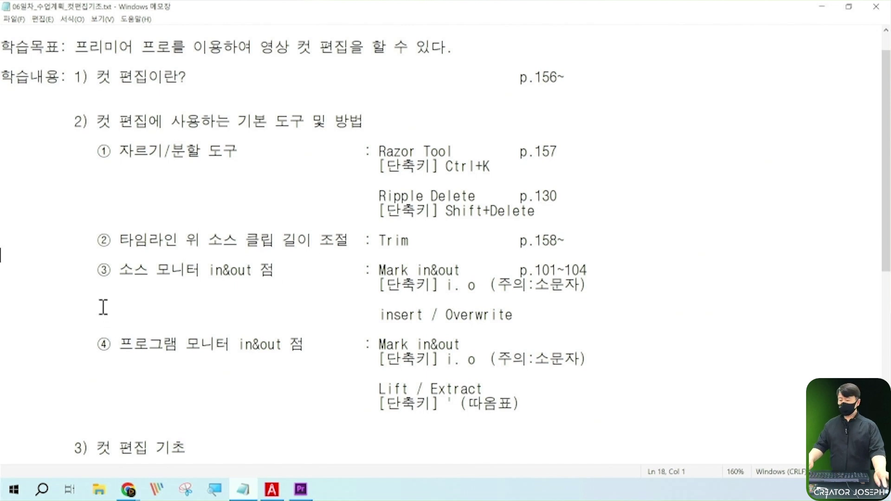
pyautogui.hotkey('ctrl', '2')
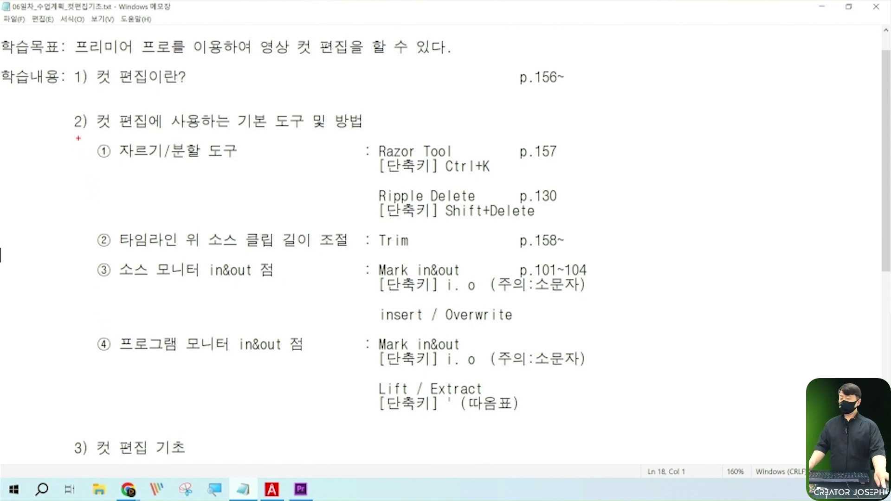
pyautogui.moveTo(78, 135); pyautogui.dragTo(596, 224)
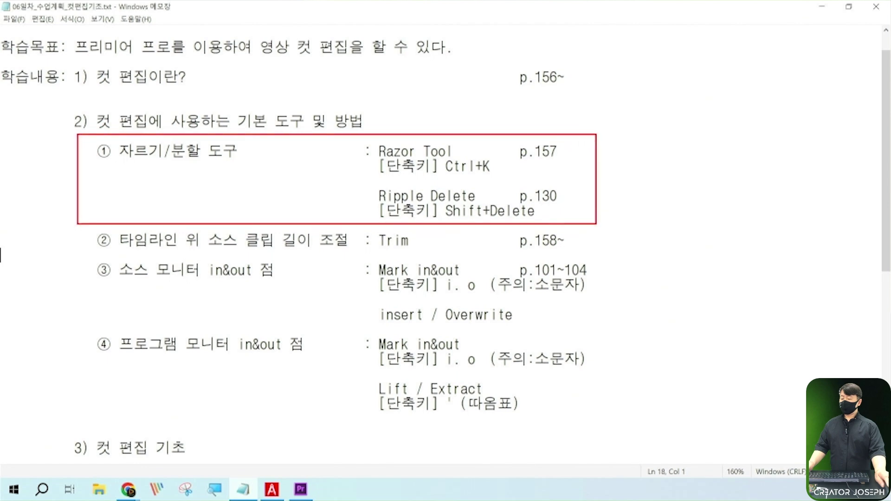
pyautogui.moveTo(86, 249); pyautogui.dragTo(616, 314)
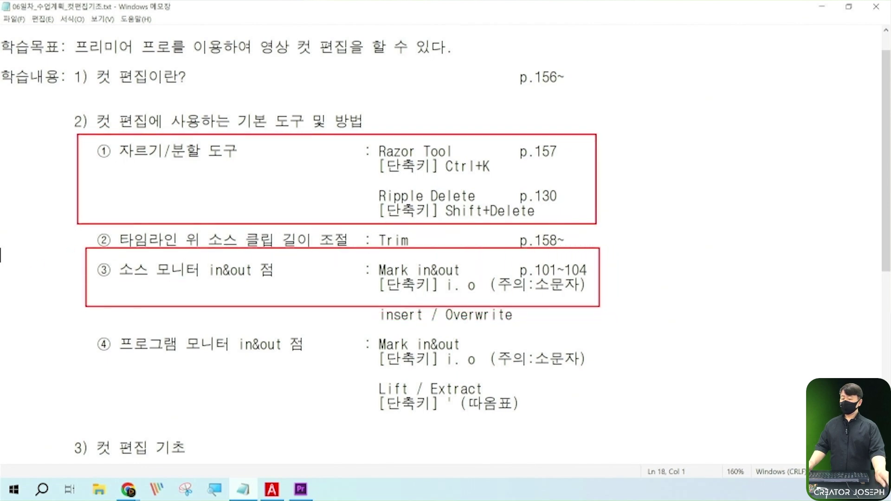
pyautogui.moveTo(616, 314); pyautogui.dragTo(597, 306)
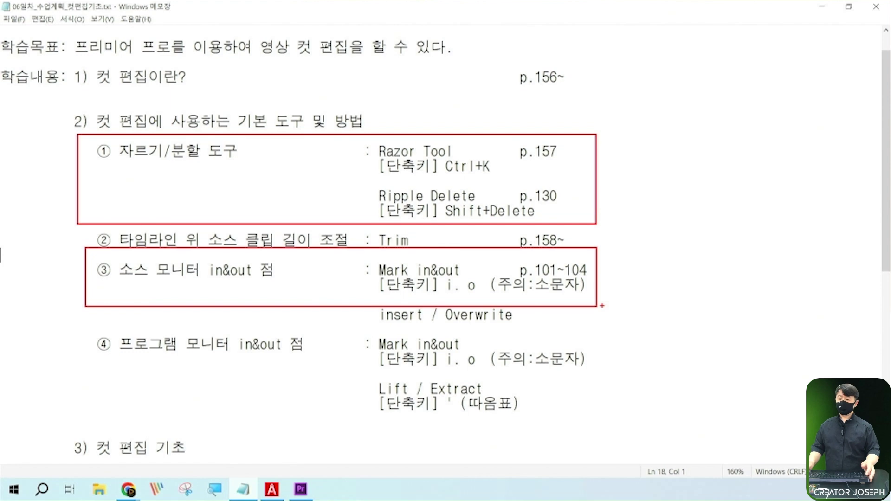
pyautogui.hotkey('alt', 'Tab')
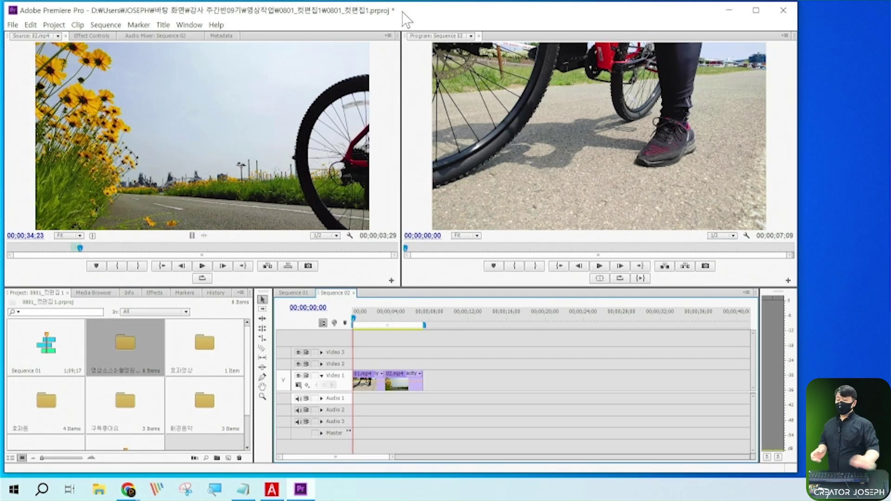
# Step: Zoom the timeline to spread both clips, then play Sequence 02 from the start and mid-sequence
pyautogui.press('=')
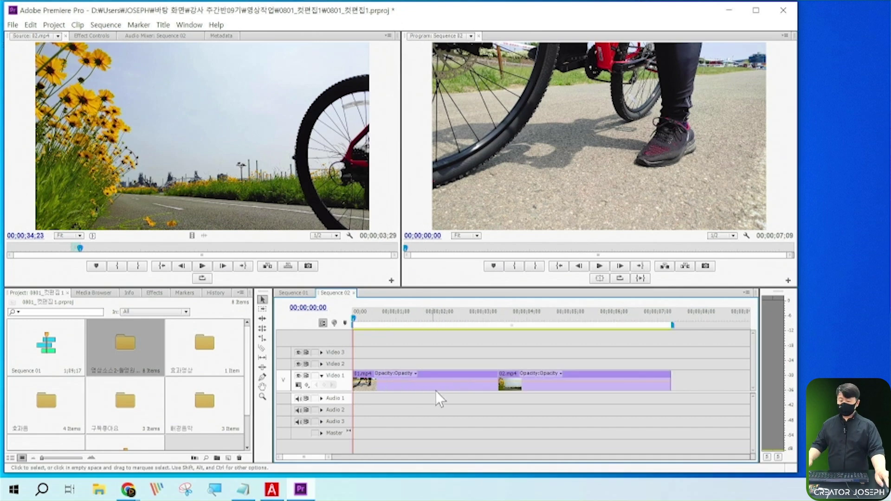
pyautogui.moveTo(415, 316); pyautogui.dragTo(347, 320)
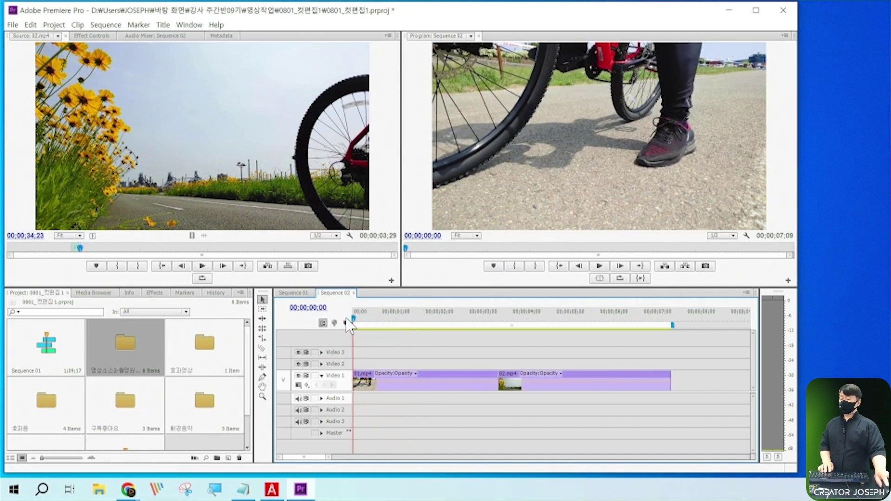
pyautogui.press('space')
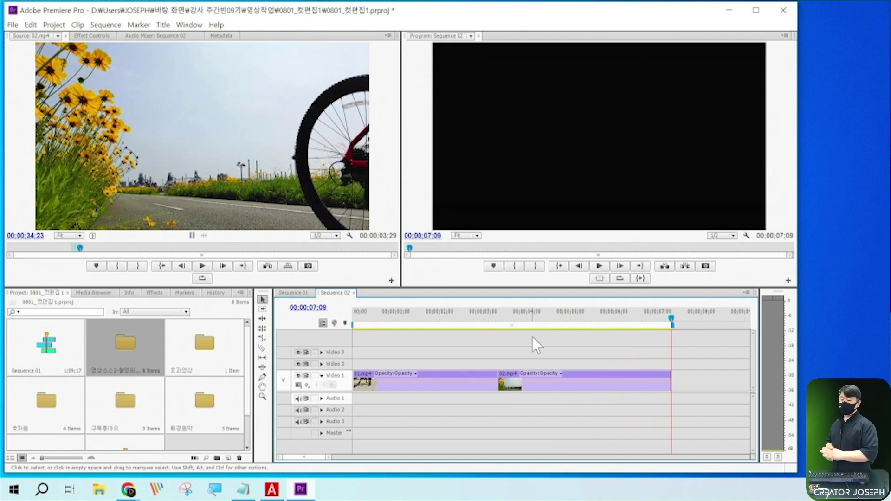
pyautogui.press('Home')
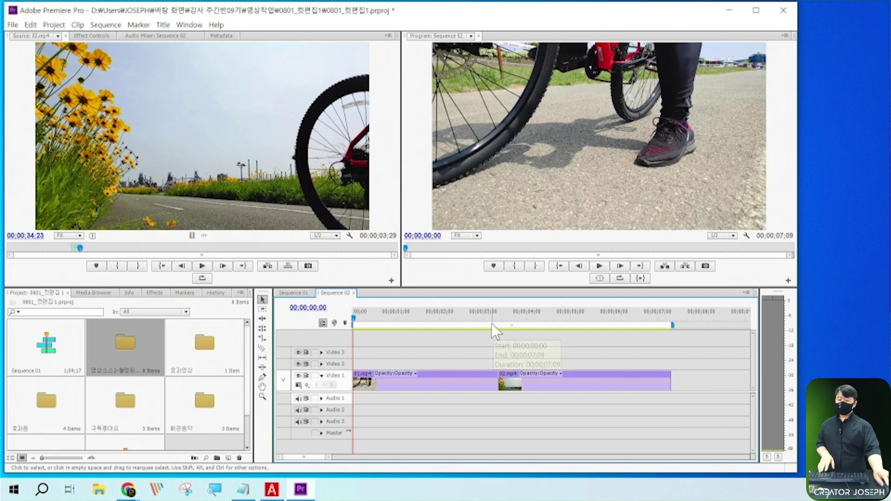
pyautogui.click(493, 322)
pyautogui.press('space')
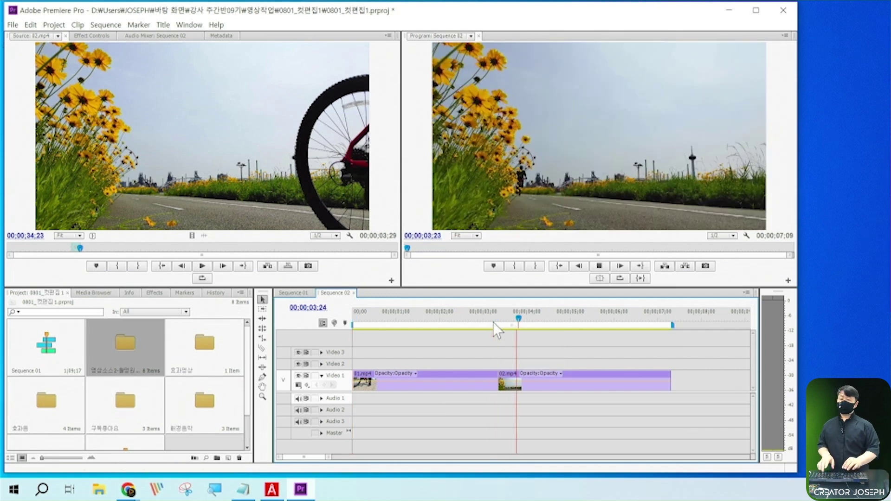
pyautogui.press('space')
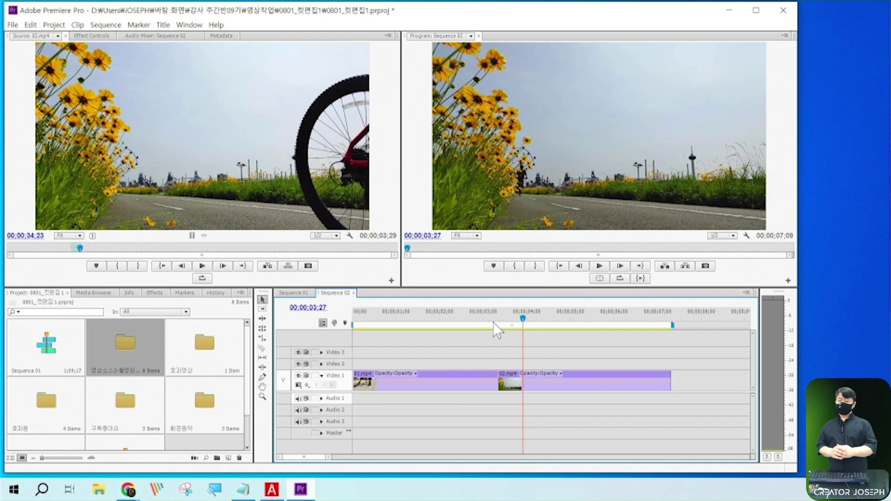
pyautogui.press('space')
pyautogui.press('space')
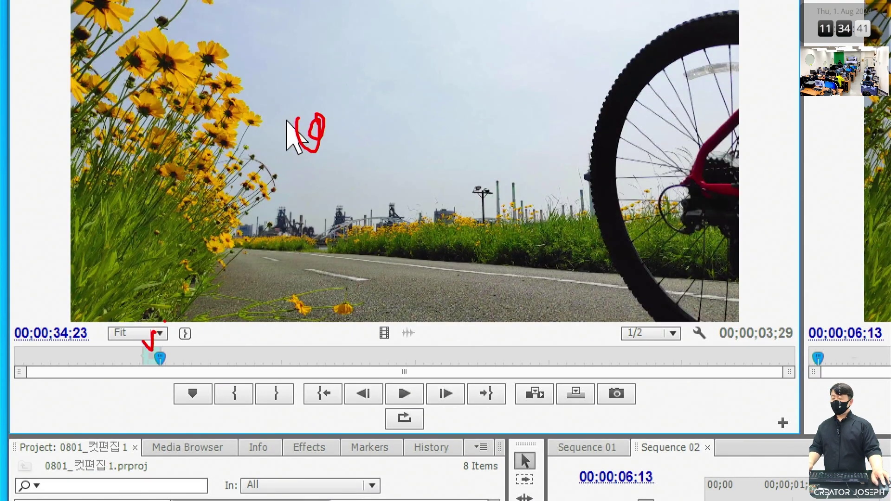
# Step: Use Clear In and Out on 02.mp4 from the Source monitor's right-click menu
pyautogui.rightClick(288, 269)
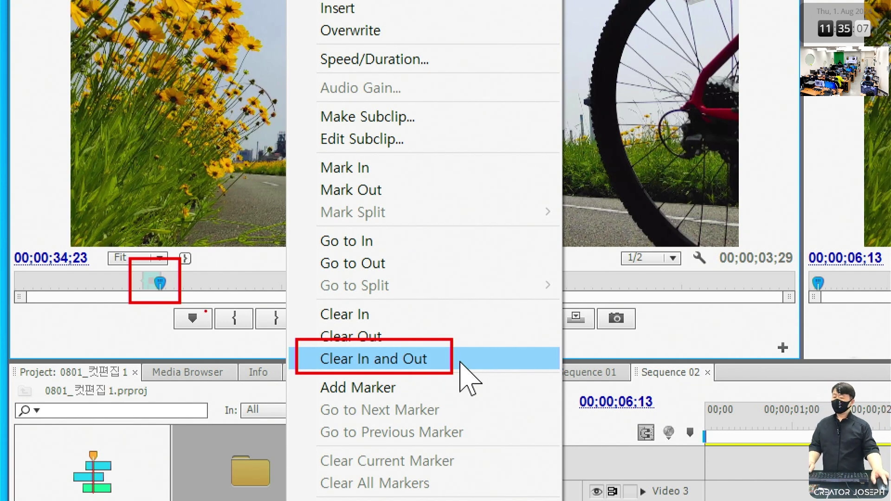
pyautogui.click(469, 359)
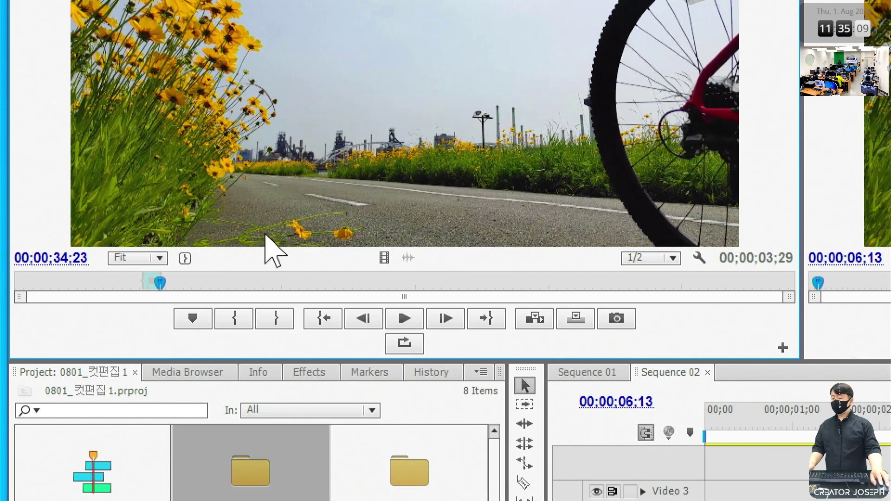
pyautogui.rightClick(277, 120)
pyautogui.click(409, 357)
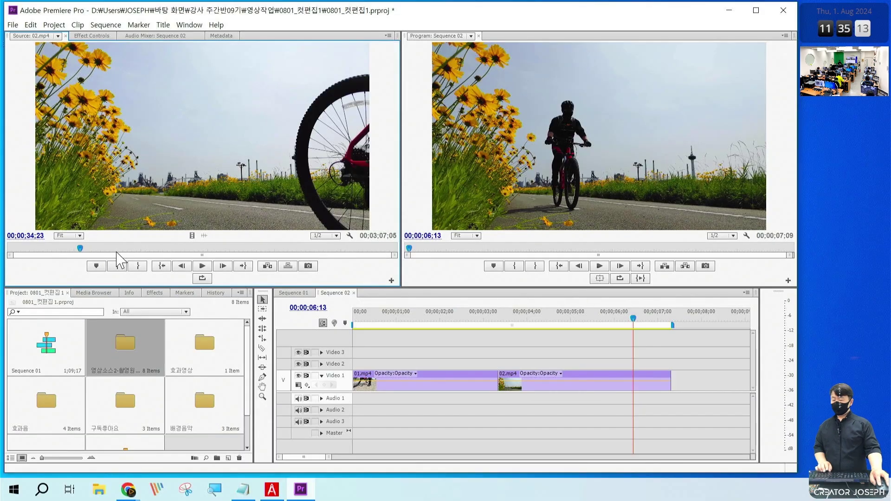
# Step: Play 02.mp4 in the Source monitor and maximize the Source panel with the ` key
pyautogui.press('space')
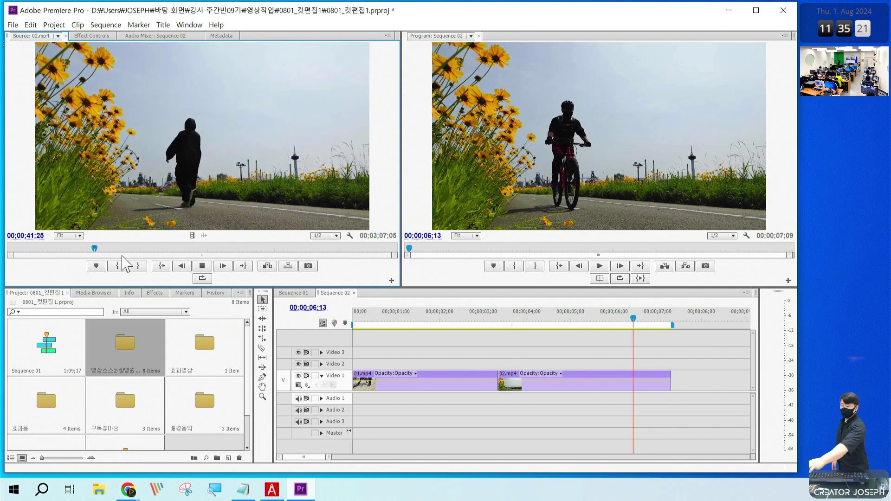
pyautogui.press('`')
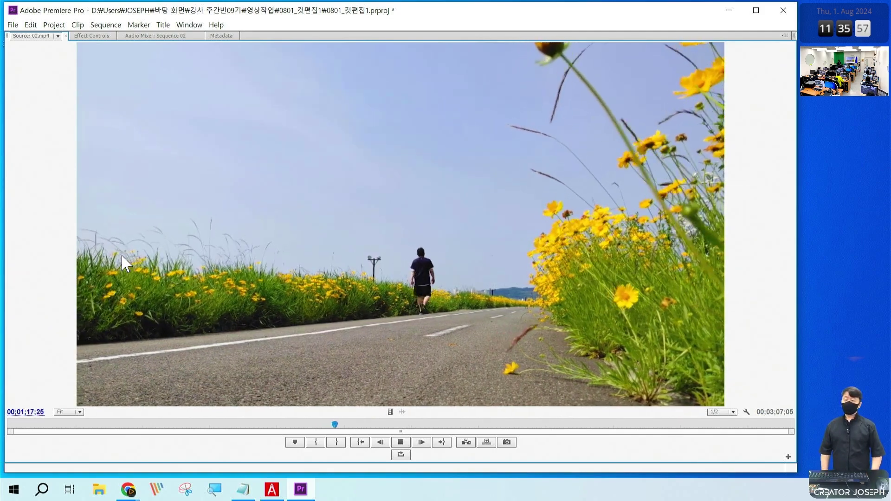
# Step: Stop and rock 02.mp4 around 00;01;18, restore the layout, and play Sequence 02 from about 00;00;06;25
pyautogui.press('space')
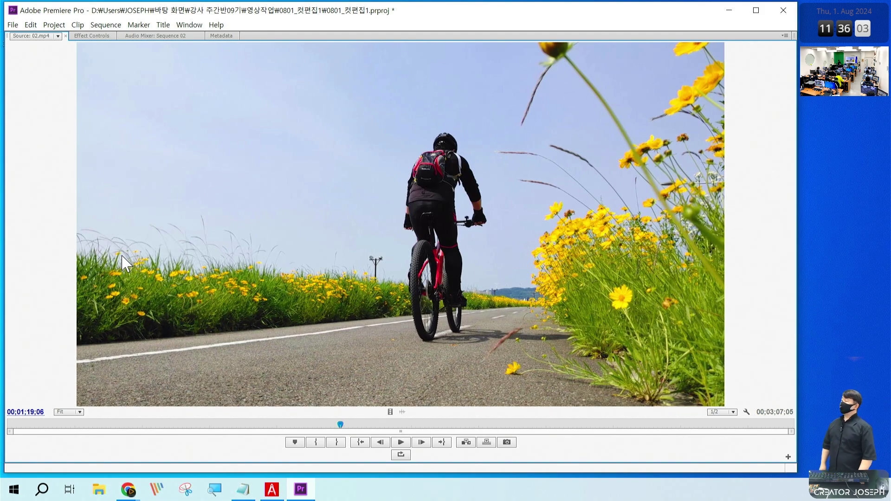
pyautogui.press('j')
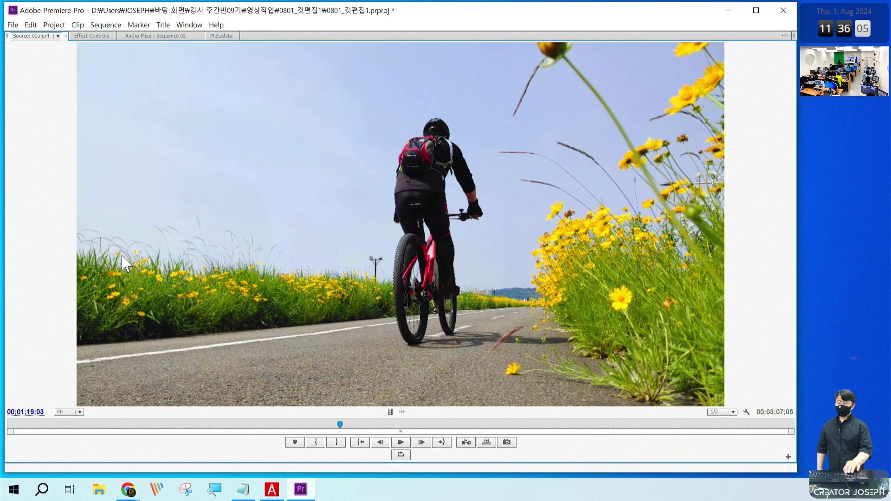
pyautogui.press('l')
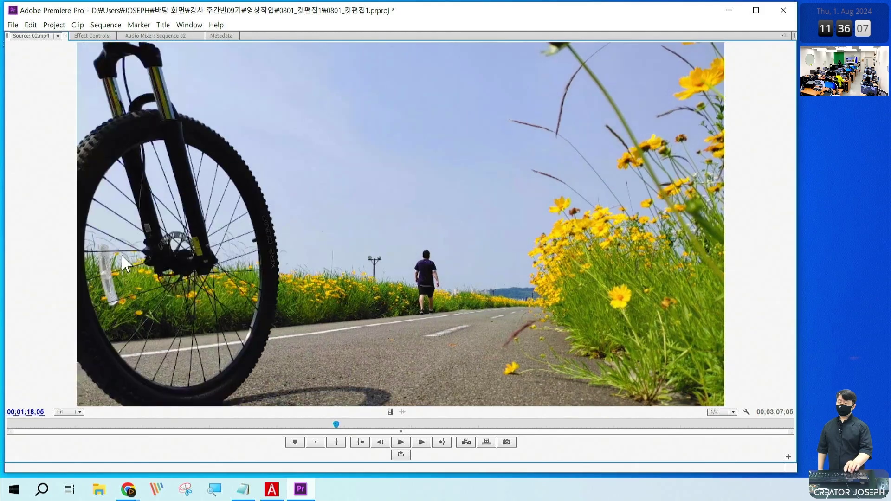
pyautogui.press('`')
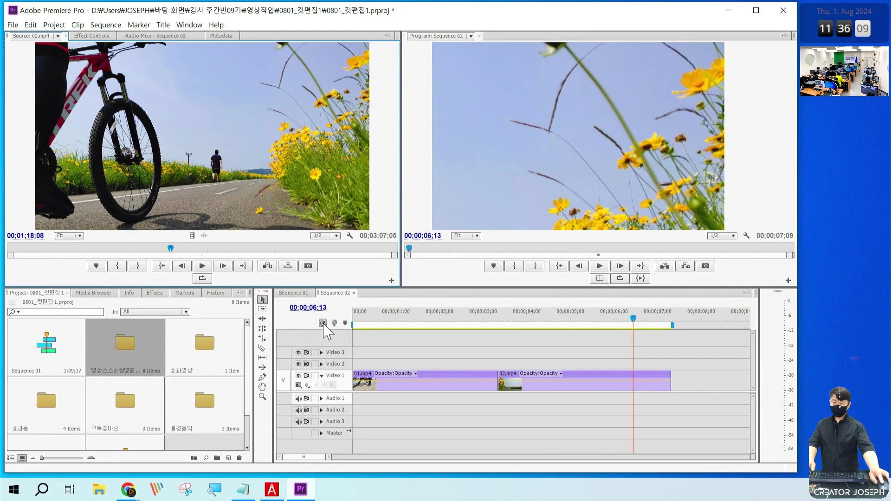
pyautogui.click(653, 320)
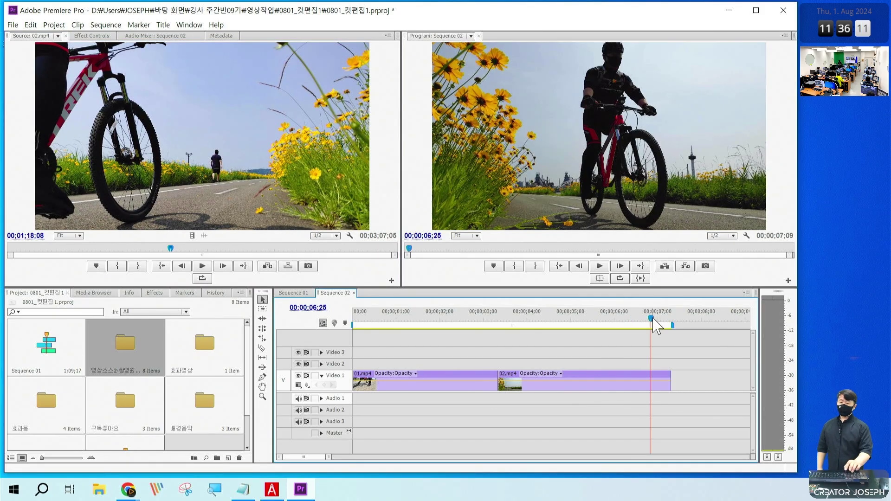
pyautogui.hotkey('shift', 'l')
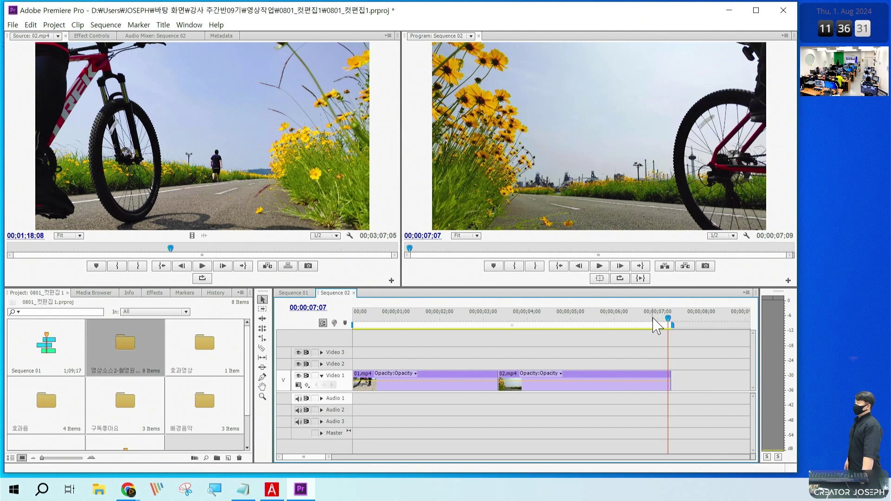
# Step: Toggle the Source monitor maximized and back, then step Sequence 02 forward one frame to 00;00;07;08
pyautogui.click(216, 157)
pyautogui.press('`')
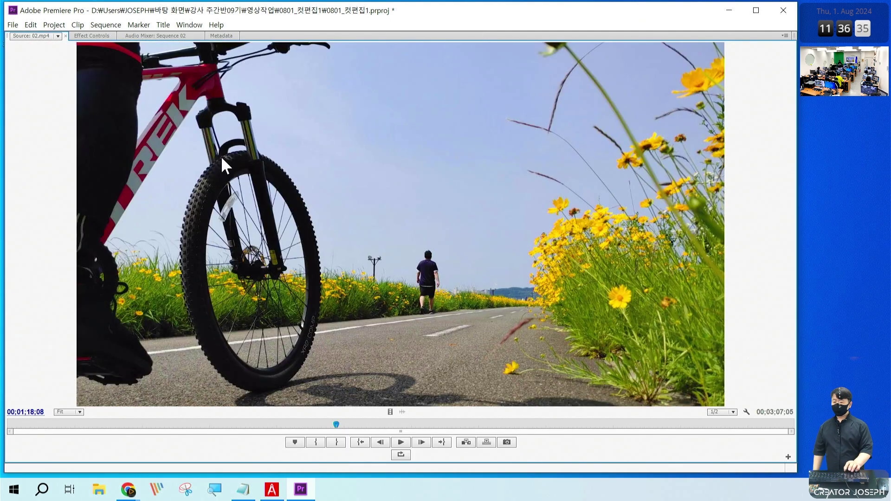
pyautogui.press('`')
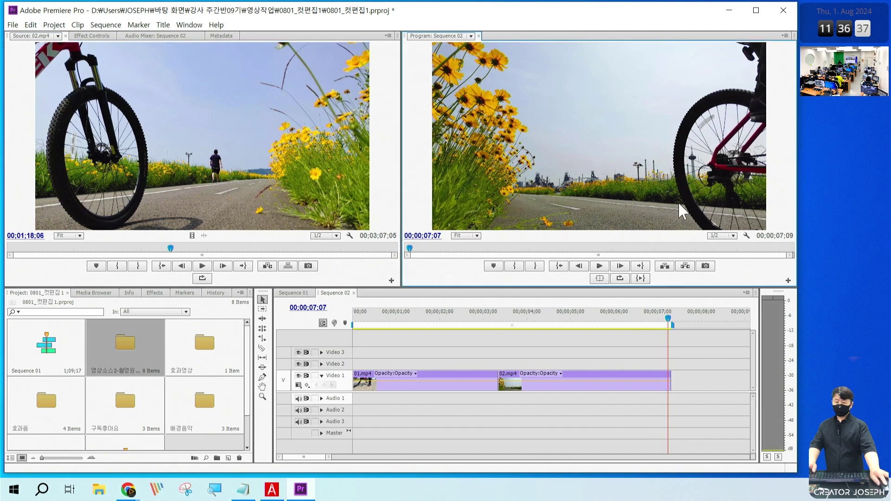
pyautogui.press('Right')
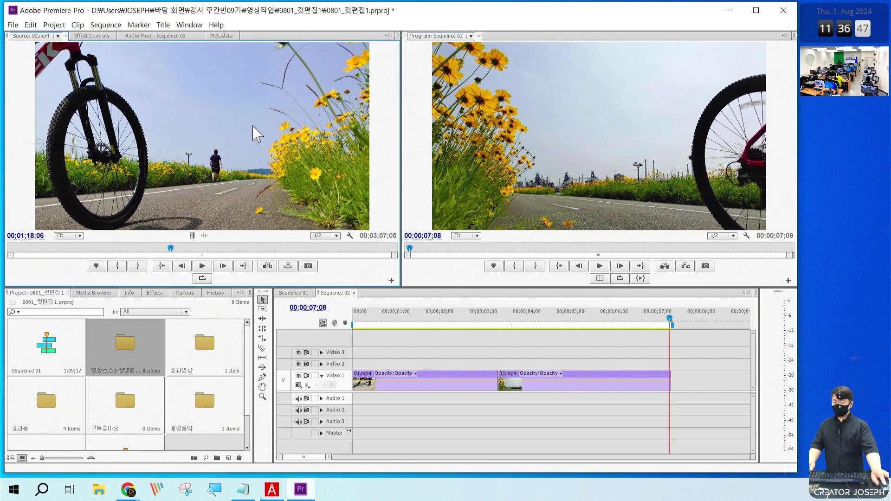
# Step: Maximize the Source monitor, step 02.mp4 frame by frame to 00;01;18;11, then restore the layout
pyautogui.press('`')
pyautogui.press('Right')
pyautogui.press('Right')
pyautogui.press('Right')
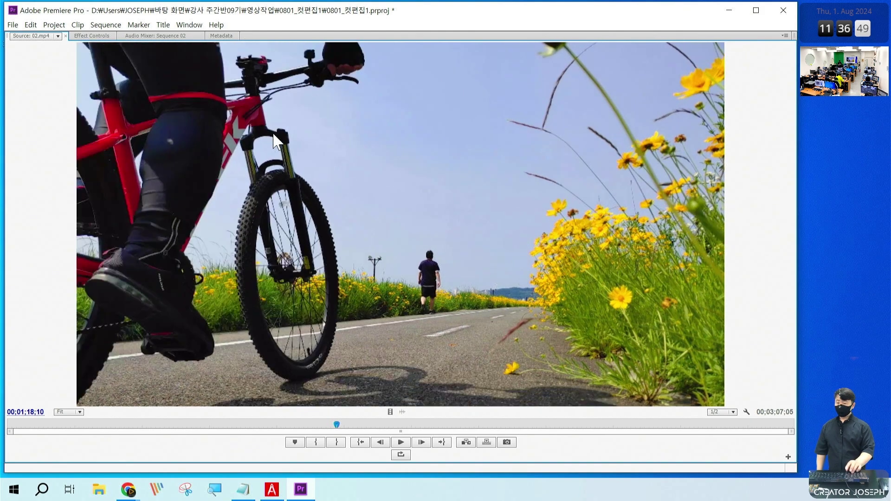
pyautogui.press('Right')
pyautogui.press('Right')
pyautogui.press('Right')
pyautogui.press('Left')
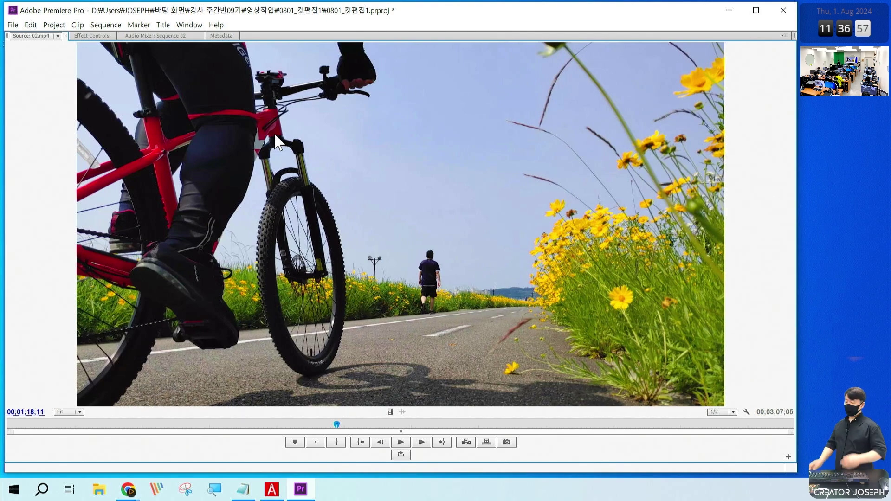
pyautogui.press('`')
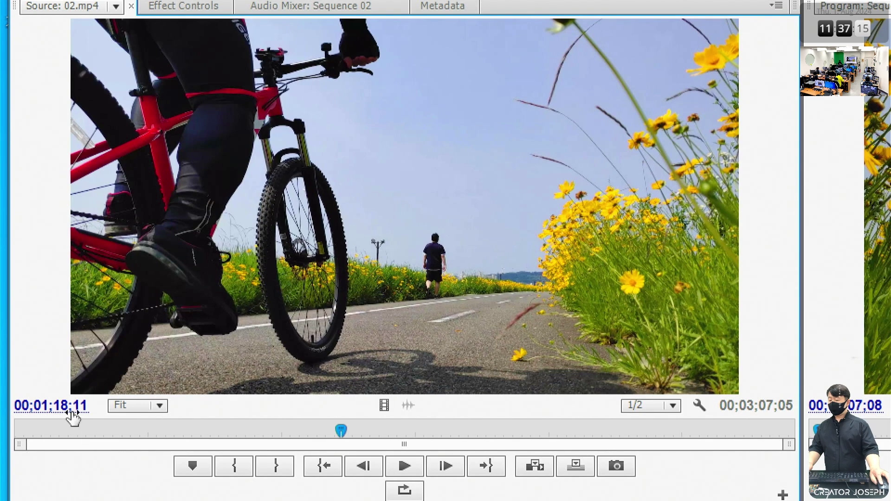
# Step: In the Source monitor, mark 02.mp4 with In at 00;01;18;11 and Out at 00;01;22;14
pyautogui.click(71, 410)
pyautogui.press('BackSpace')
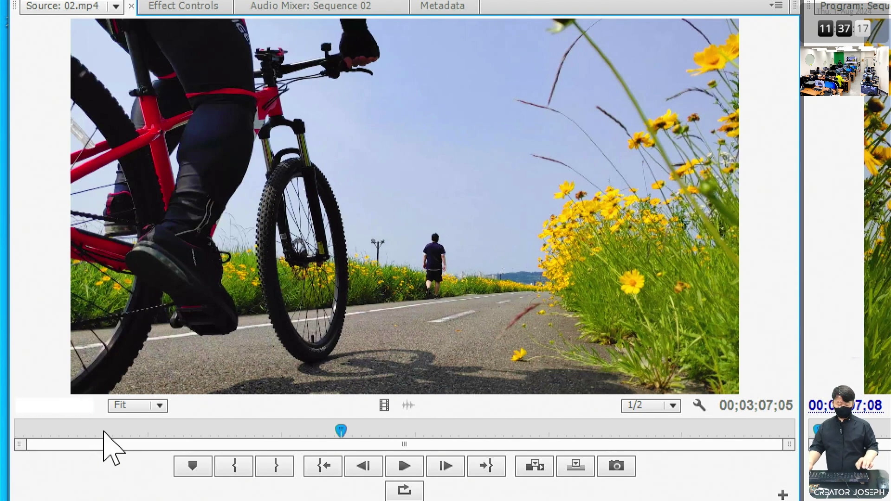
pyautogui.write('011811')
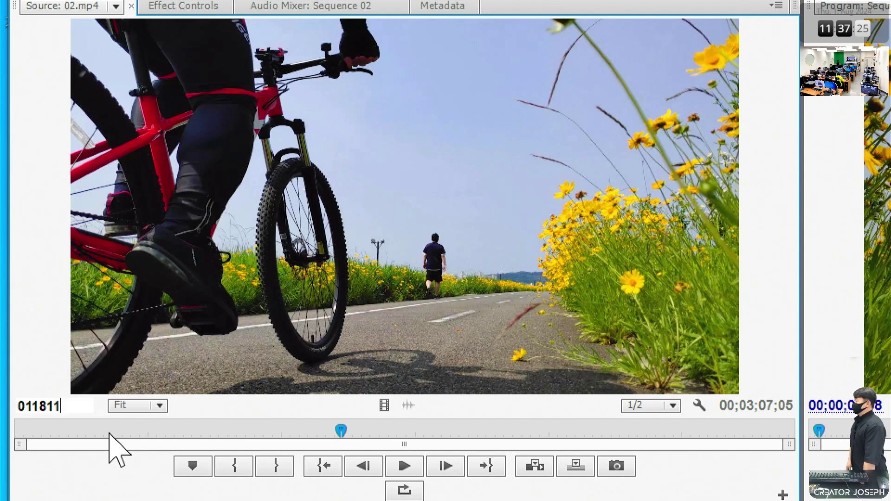
pyautogui.press('Return')
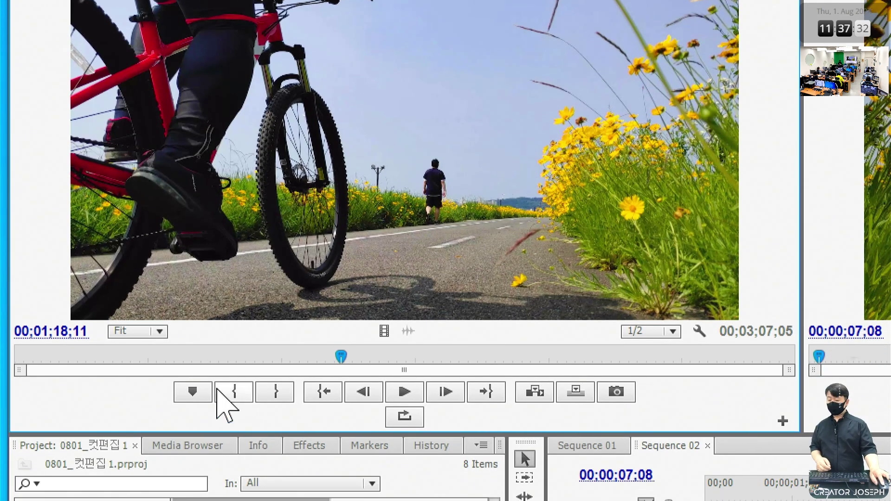
pyautogui.click(233, 467)
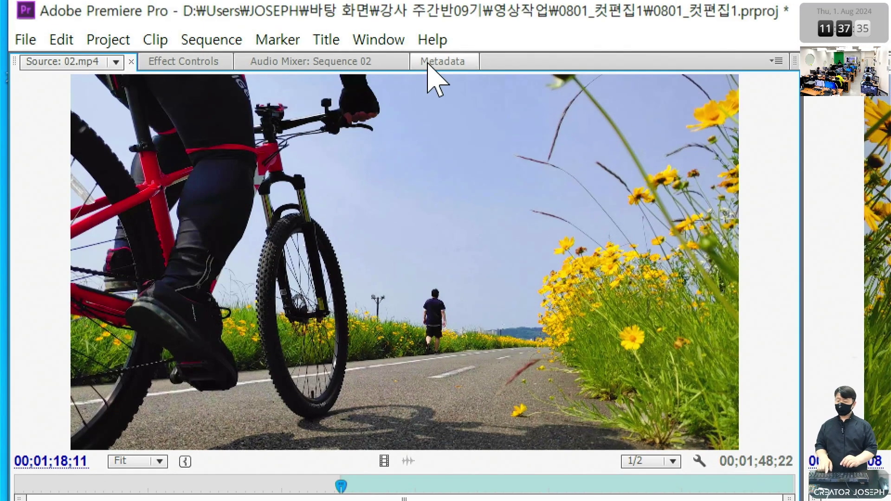
pyautogui.press('space')
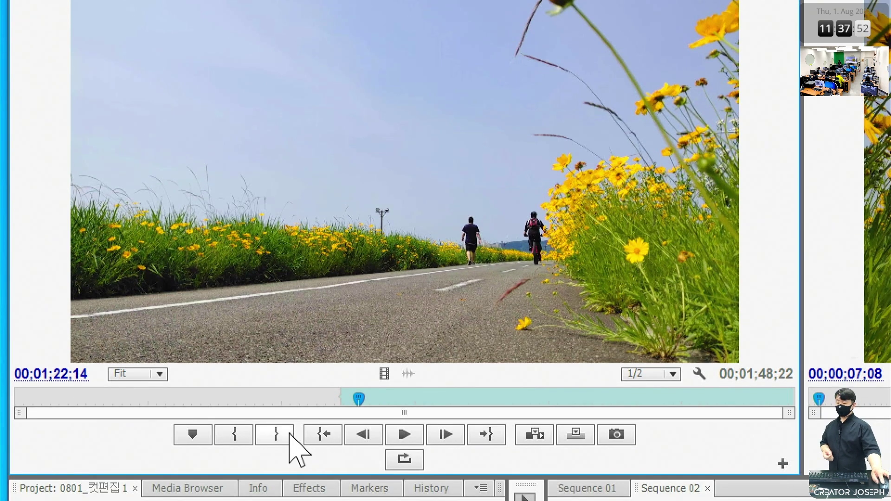
pyautogui.click(289, 435)
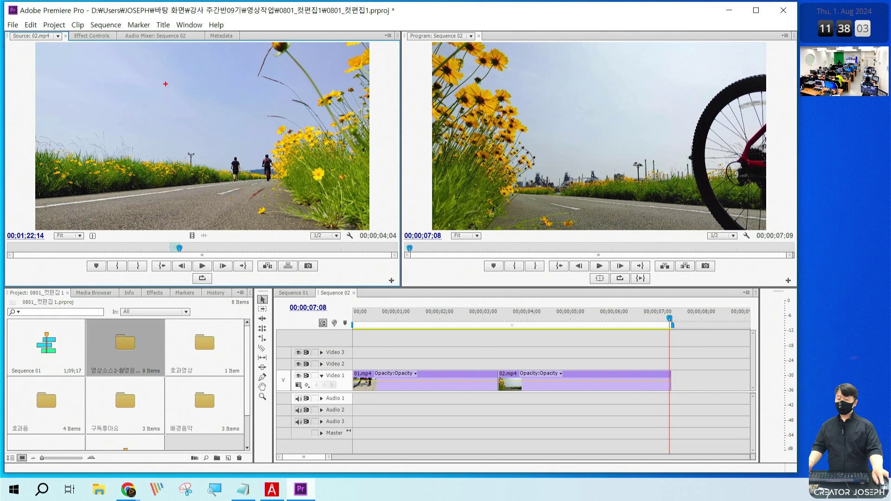
# Step: Place the marked 02.mp4 range after the last clip on Video 1, extending the sequence to 00;00;11;13
pyautogui.moveTo(192, 121); pyautogui.dragTo(686, 293)
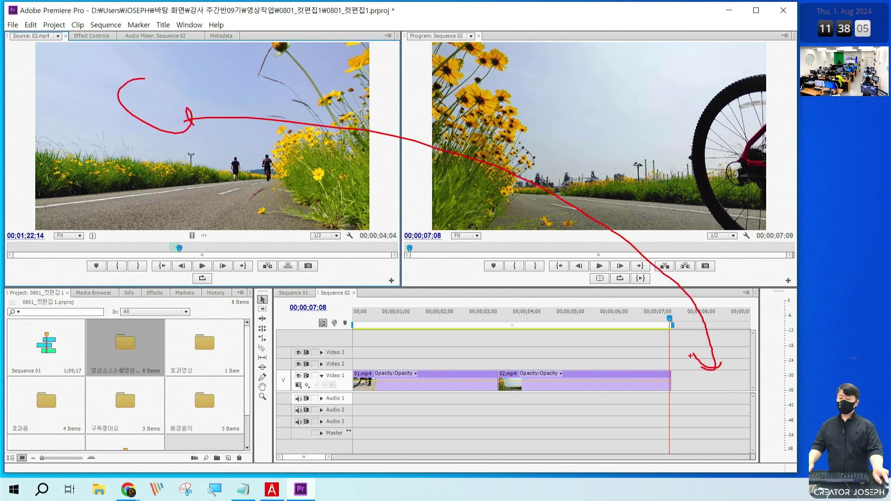
pyautogui.press('Escape')
pyautogui.press('-')
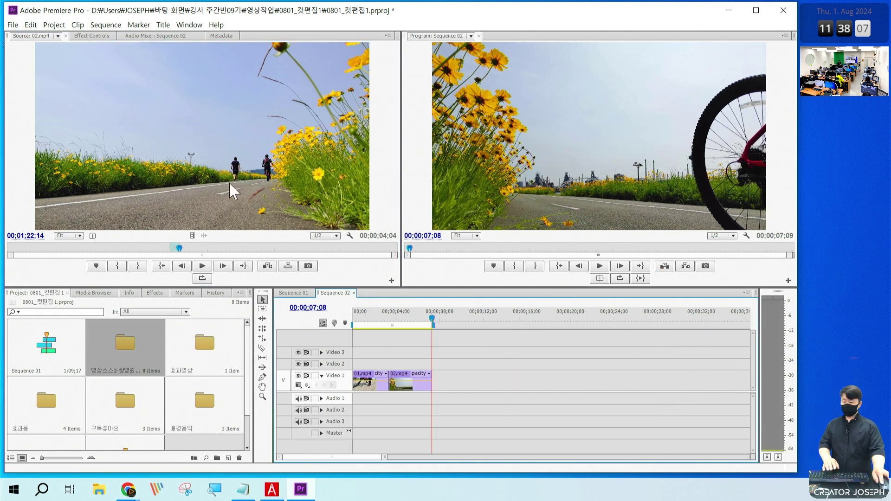
pyautogui.moveTo(230, 182); pyautogui.dragTo(439, 383)
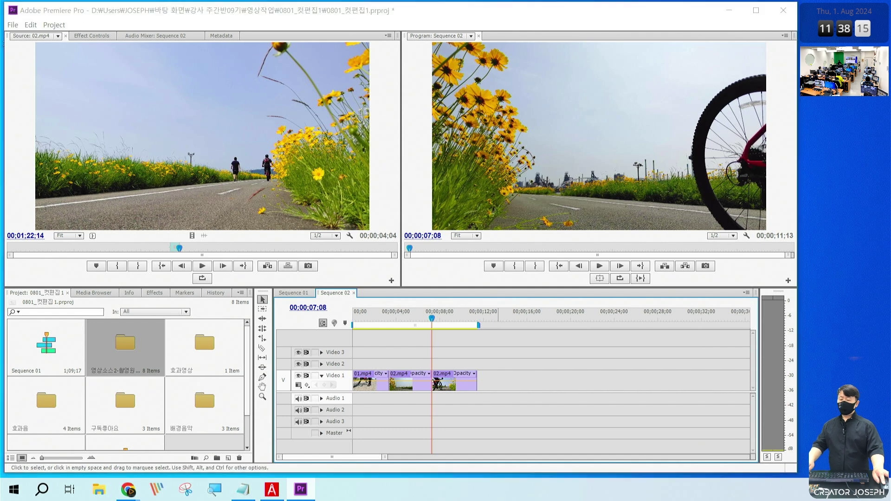
pyautogui.moveTo(492, 351); pyautogui.dragTo(713, 420)
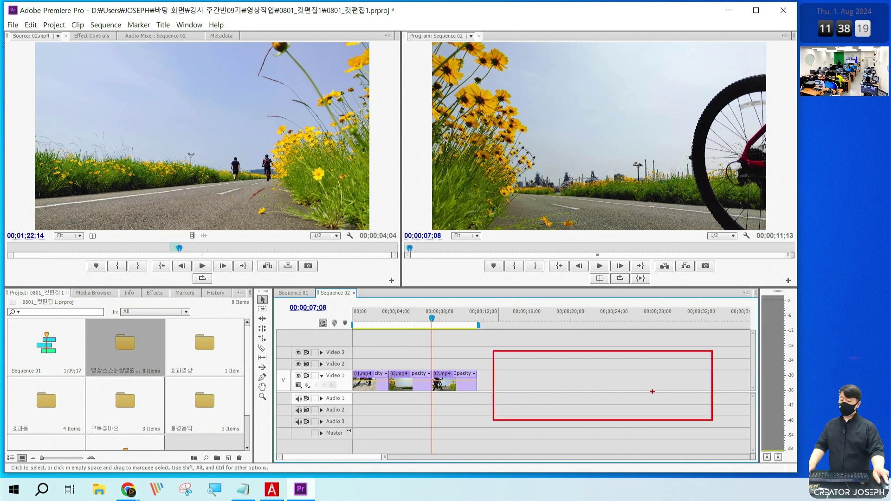
pyautogui.press('Escape')
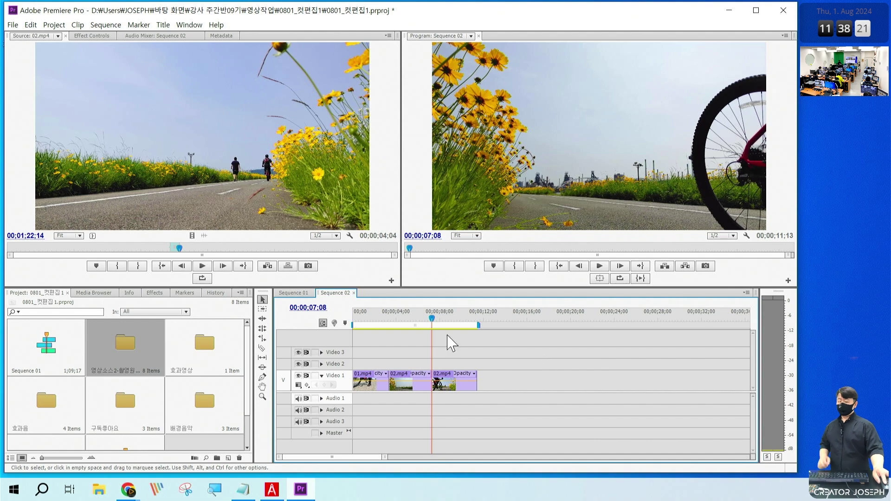
# Step: Play Sequence 02 from 00;00;05;11 to review the new edit
pyautogui.click(412, 318)
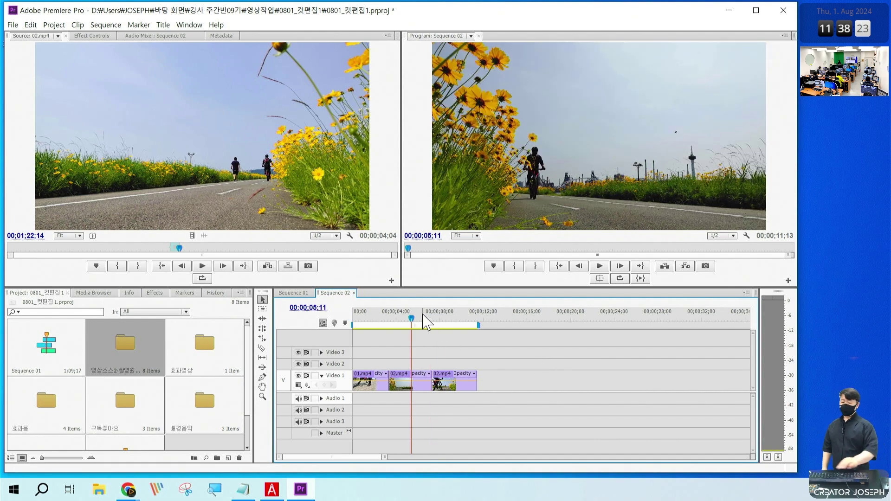
pyautogui.press('space')
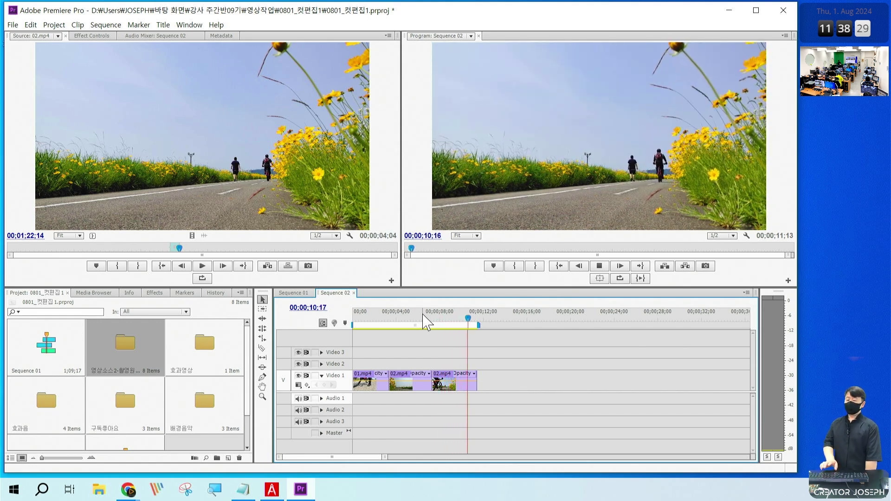
pyautogui.press('space')
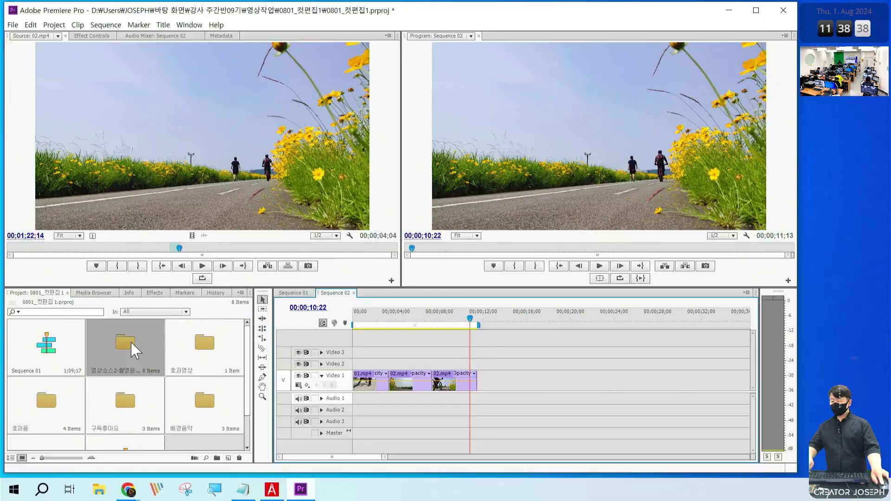
pyautogui.doubleClick(127, 346)
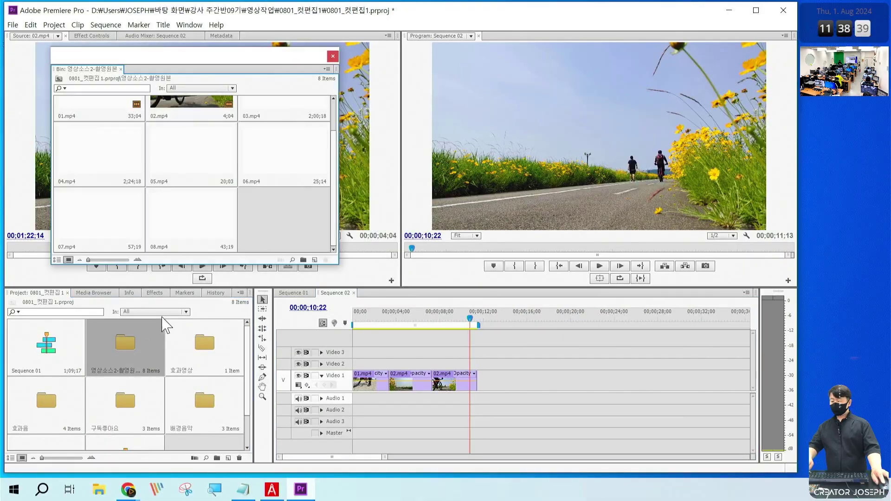
pyautogui.moveTo(338, 264); pyautogui.dragTo(397, 308)
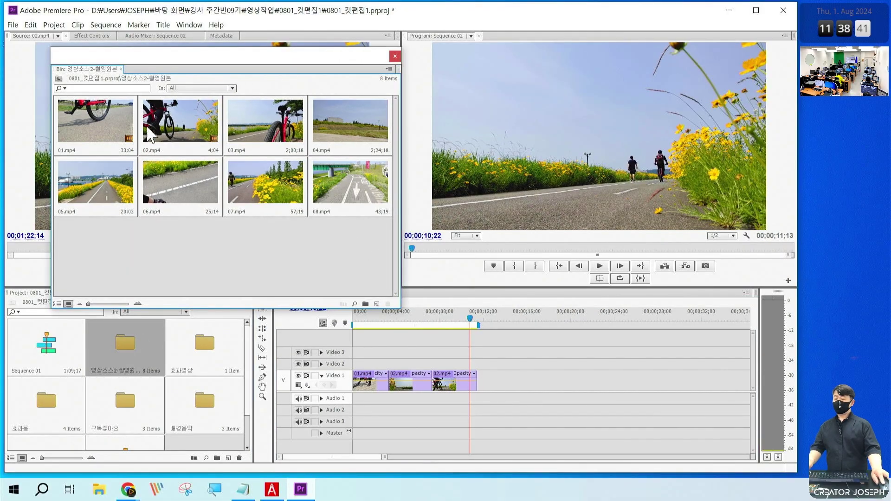
pyautogui.moveTo(279, 50); pyautogui.dragTo(305, 48)
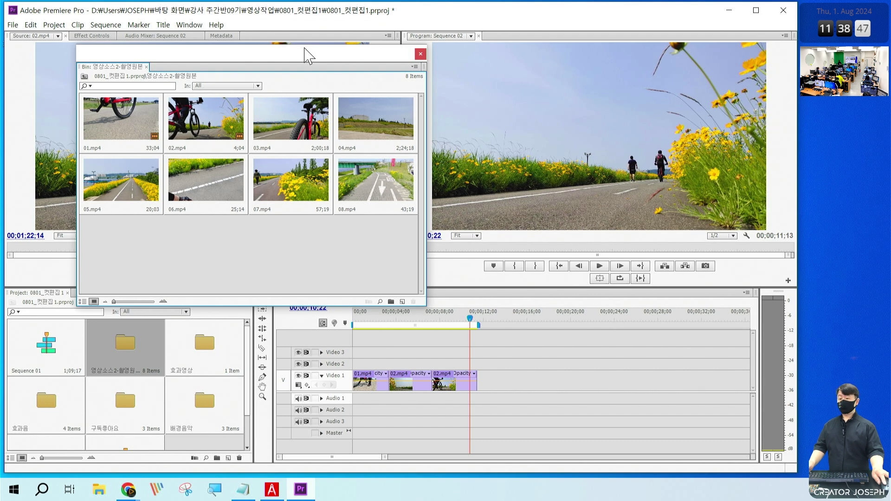
pyautogui.click(421, 54)
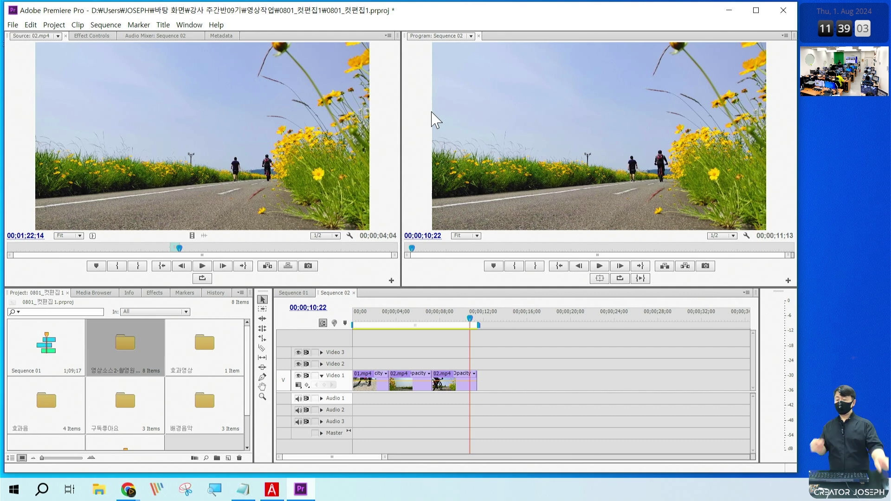
# Step: Clear 02.mp4's In/Out points and place 01.mp4 from the 영상소스2-촬영원본 folder onto Video 1
pyautogui.rightClick(180, 281)
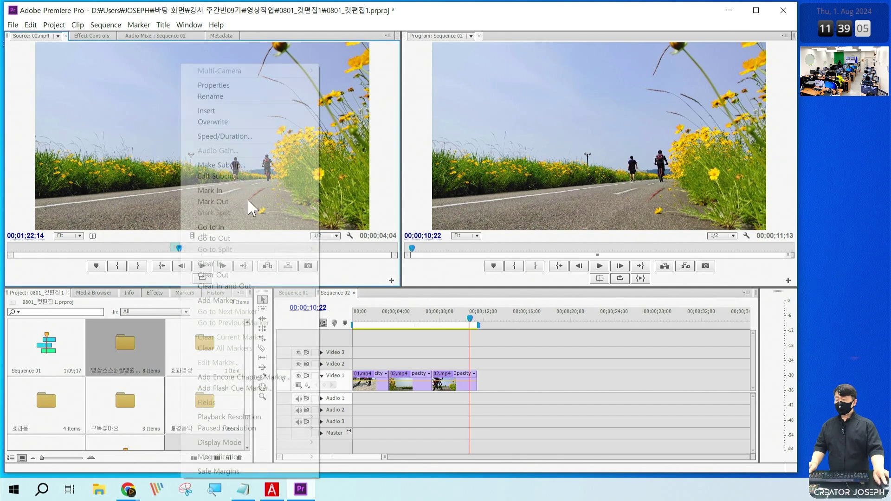
pyautogui.click(258, 289)
pyautogui.doubleClick(126, 351)
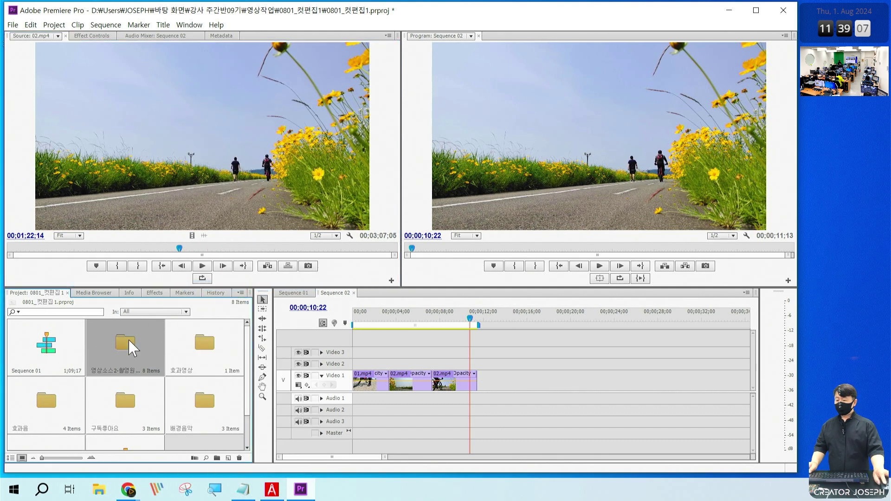
pyautogui.scroll(2, 287, 246)
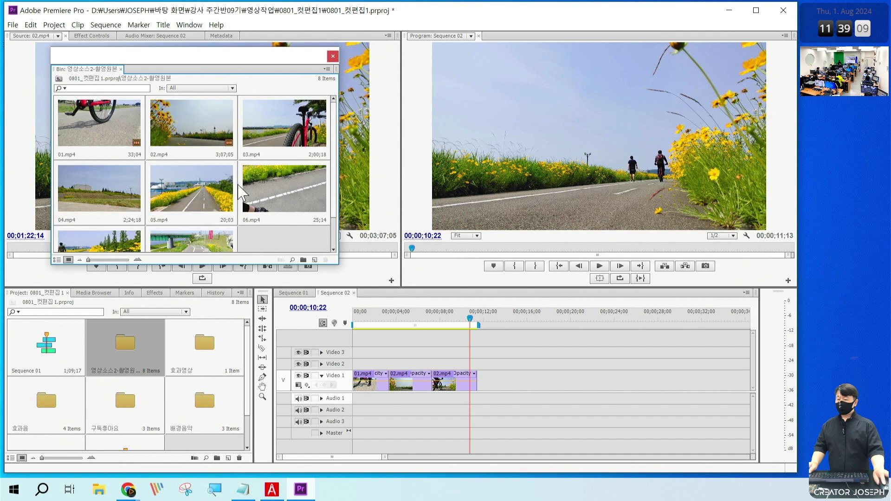
pyautogui.click(116, 136)
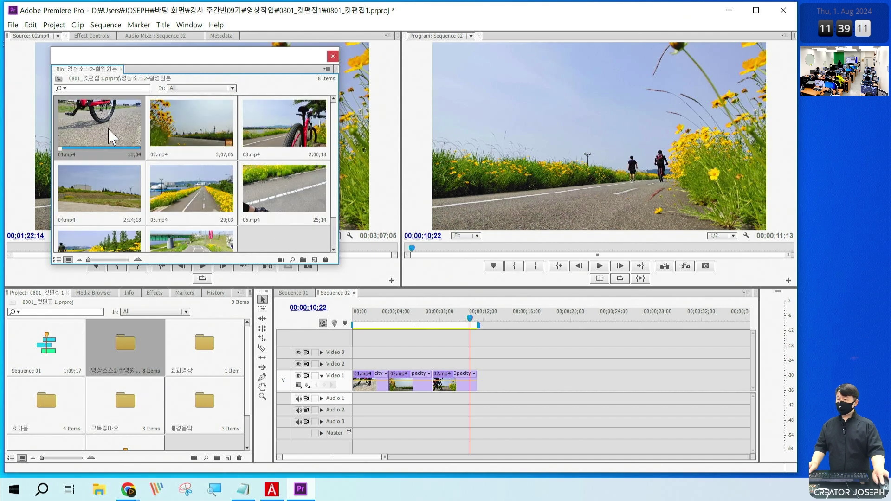
pyautogui.moveTo(669, 367)
pyautogui.mouseDown()
pyautogui.moveTo(493, 393)
pyautogui.moveTo(513, 392)
pyautogui.mouseUp()
# Step: Delete the earlier clips and the gap so 01.mp4 starts at zero, then play from the start
pyautogui.moveTo(476, 432); pyautogui.dragTo(355, 362)
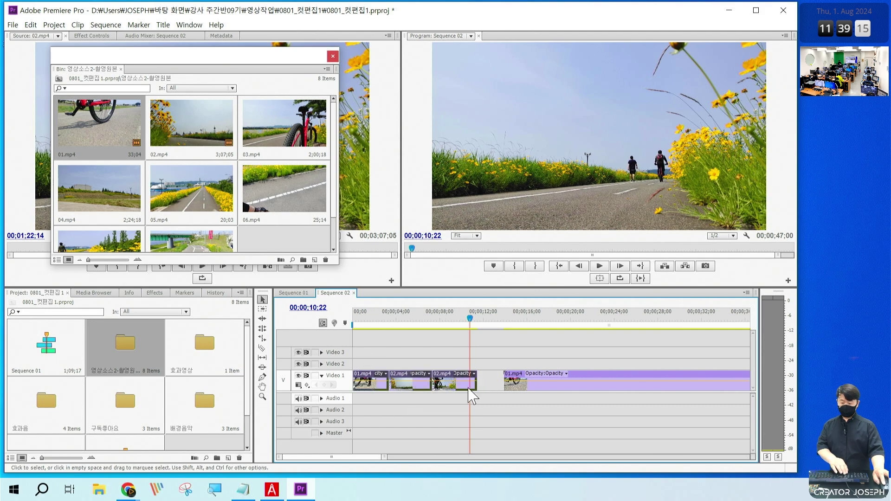
pyautogui.press('Delete')
pyautogui.click(395, 381)
pyautogui.press('Delete')
pyautogui.press('Home')
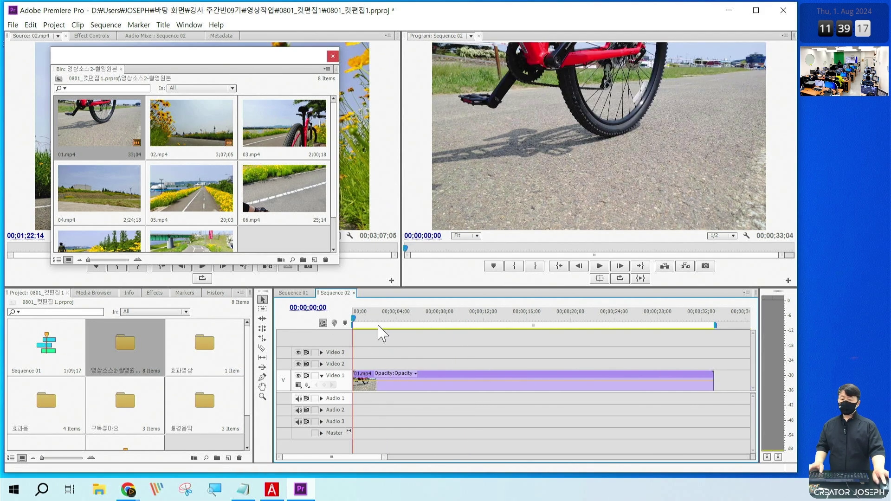
pyautogui.press('space')
# Step: Park the playhead on 01.mp4 at the 00;00;20;01 cut point
pyautogui.click(515, 384)
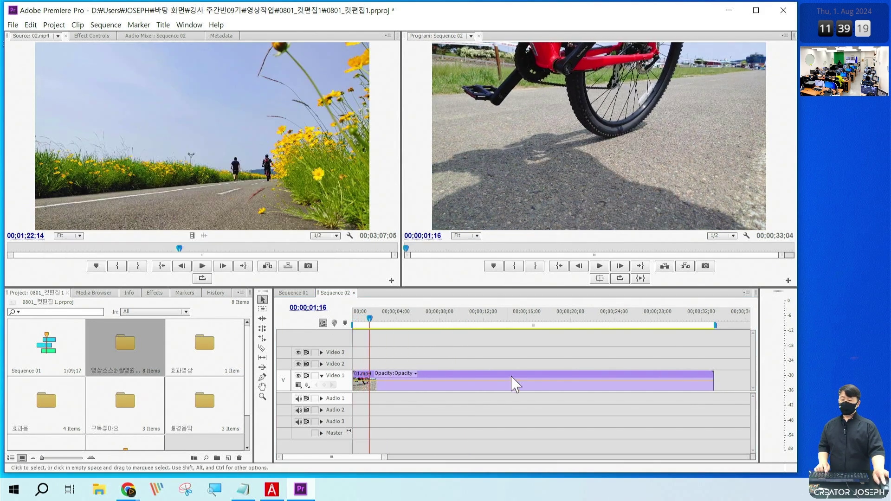
pyautogui.moveTo(464, 318); pyautogui.dragTo(550, 318)
pyautogui.press('space')
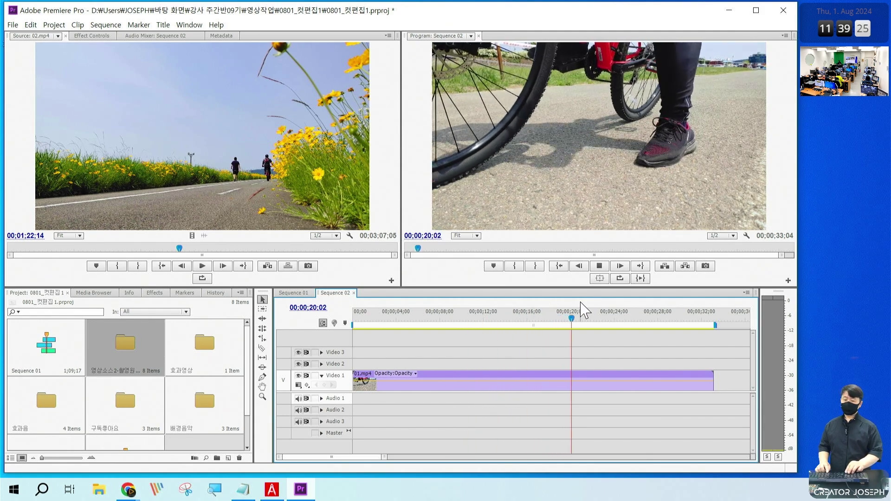
pyautogui.press('space')
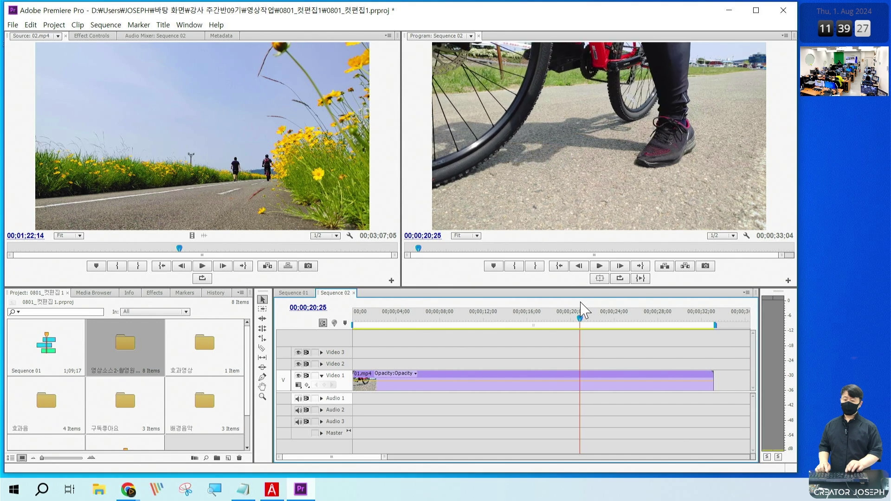
pyautogui.press('Left')
pyautogui.press('Left')
pyautogui.press('Left')
pyautogui.press('Left')
pyautogui.press('Left')
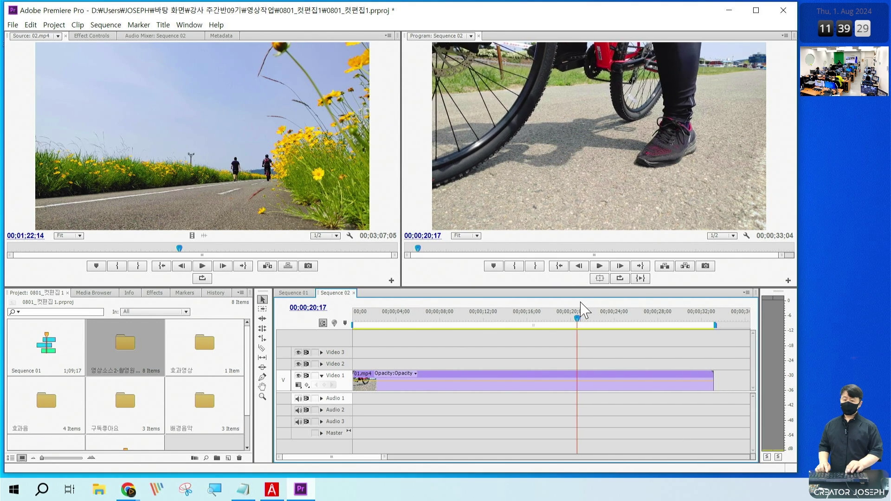
pyautogui.press('Left')
pyautogui.press('Left')
pyautogui.press('Left')
pyautogui.press('Left')
pyautogui.press('Left')
pyautogui.press('Left')
pyautogui.press('Left')
pyautogui.press('Left')
pyautogui.press('Left')
pyautogui.press('Left')
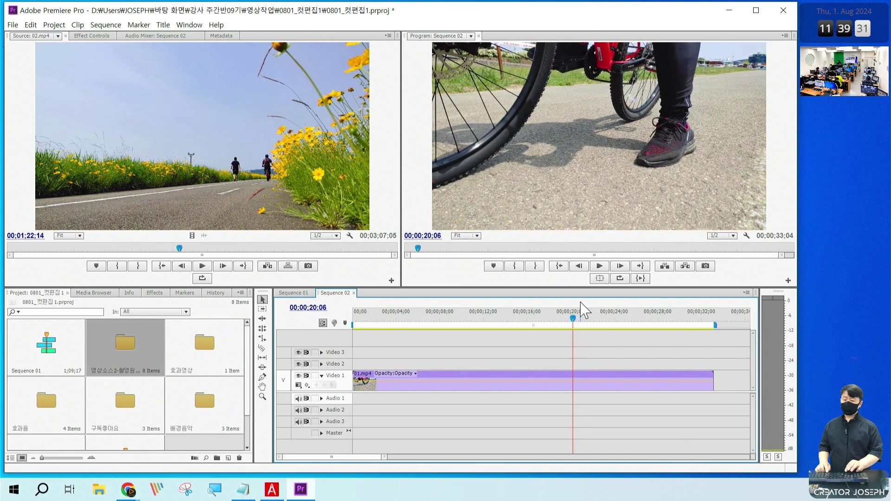
pyautogui.press('Left')
pyautogui.press('Left')
pyautogui.press('Left')
pyautogui.press('Left')
pyautogui.press('Left')
pyautogui.press('Left')
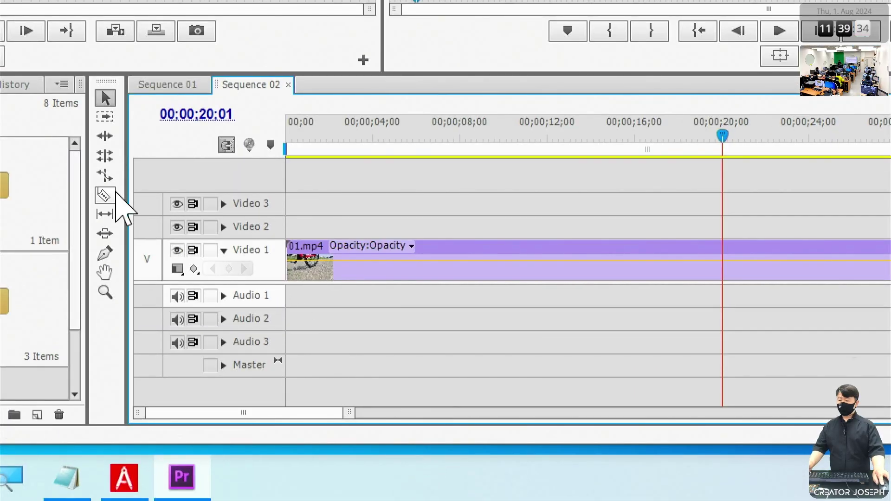
# Step: Razor 01.mp4 at the playhead and ripple-delete the first piece, leaving a 00;00;13;04 sequence
pyautogui.click(263, 349)
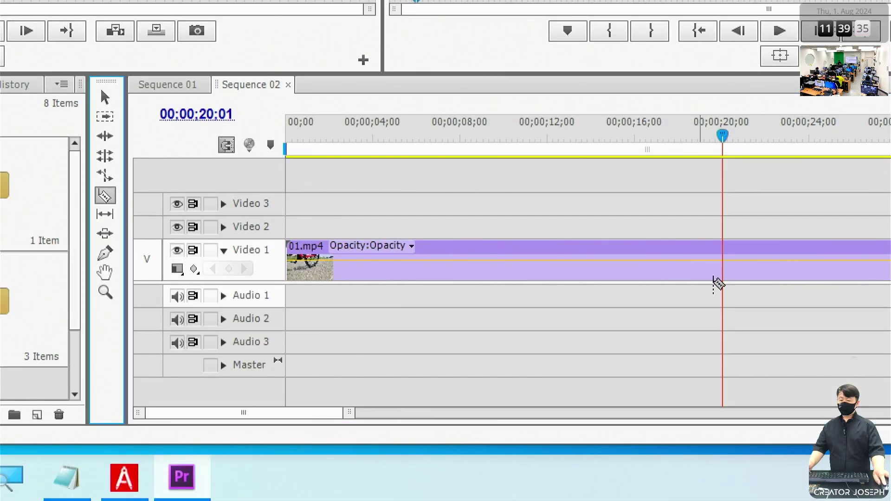
pyautogui.click(723, 263)
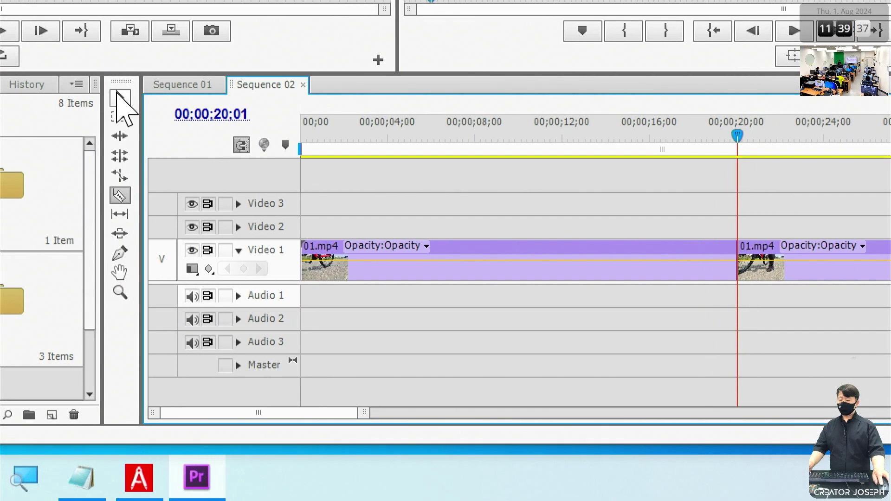
pyautogui.click(120, 97)
pyautogui.click(487, 264)
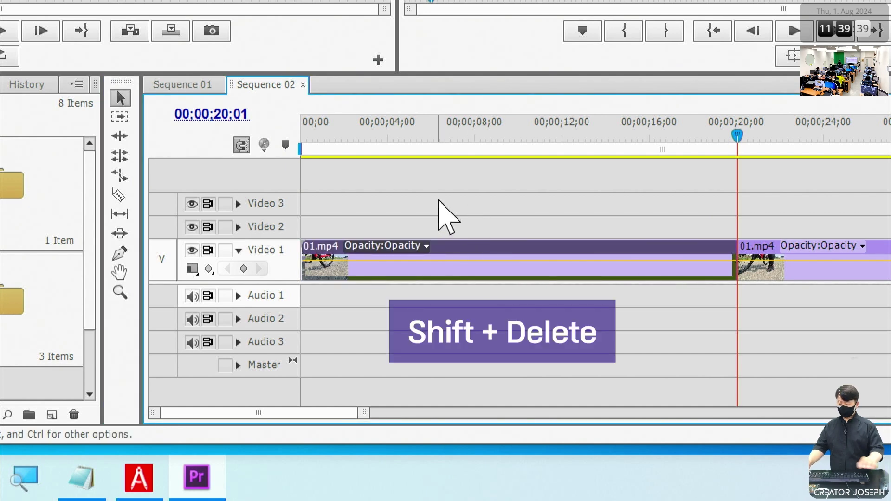
pyautogui.hotkey('shift', 'Delete')
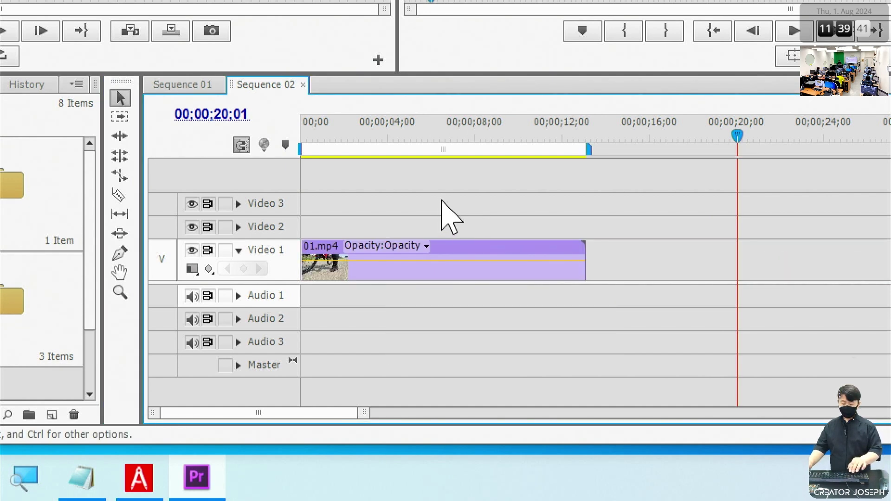
pyautogui.press('Home')
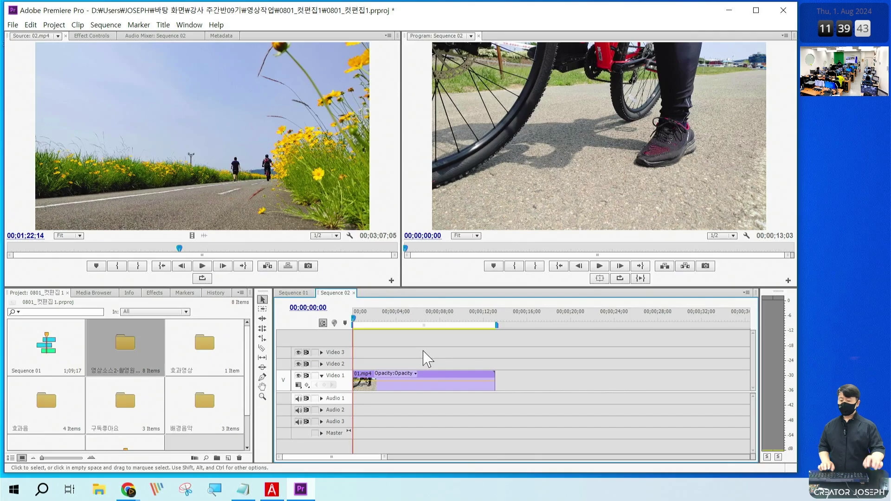
# Step: Trim the end of 01.mp4 back to the playhead at 00;00;03;11
pyautogui.press('space')
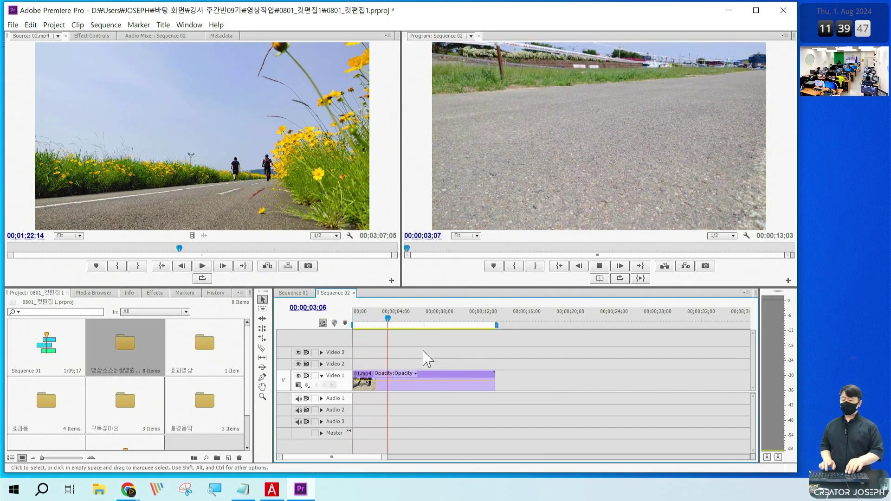
pyautogui.press('space')
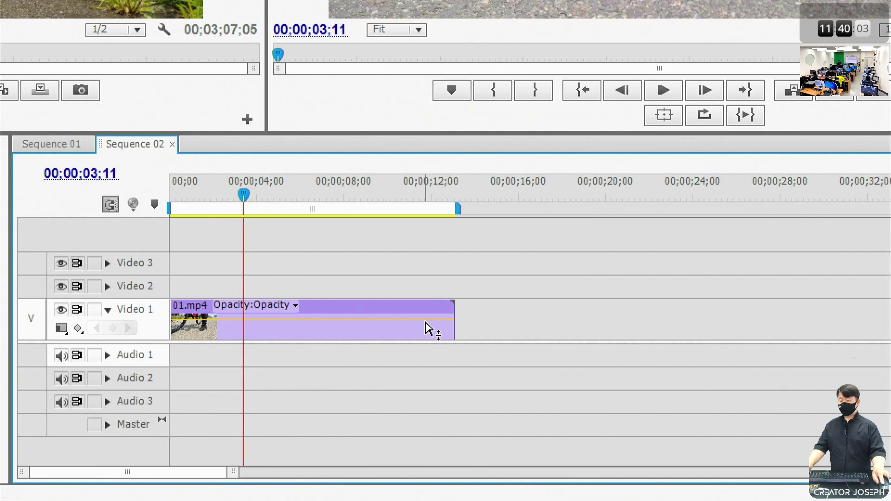
pyautogui.moveTo(613, 320); pyautogui.dragTo(244, 315)
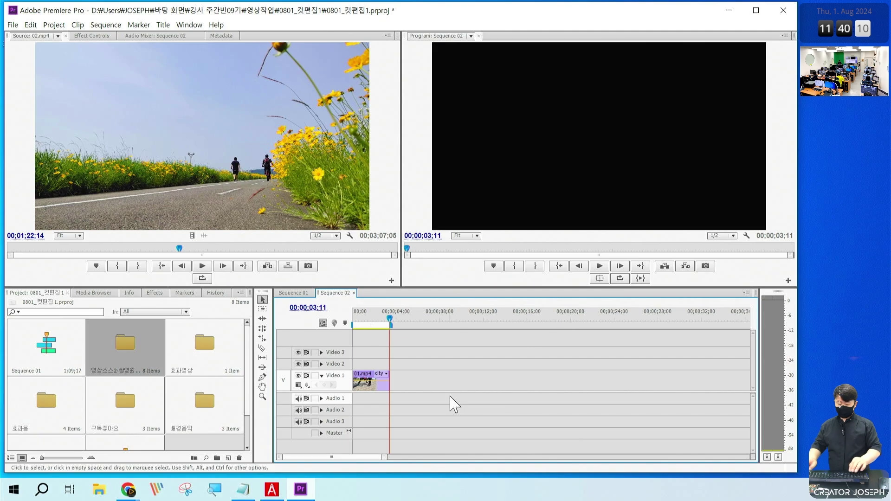
pyautogui.press('Home')
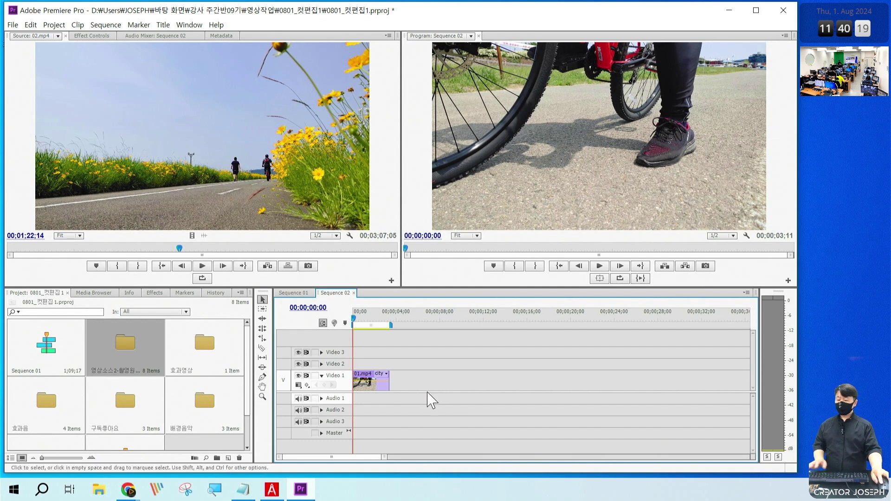
# Step: Delete the 01.mp4 clip from Video 1, then open, resize and close the 영상소스2-촬영원본 bin
pyautogui.hotkey('ctrl', 'a')
pyautogui.press('Delete')
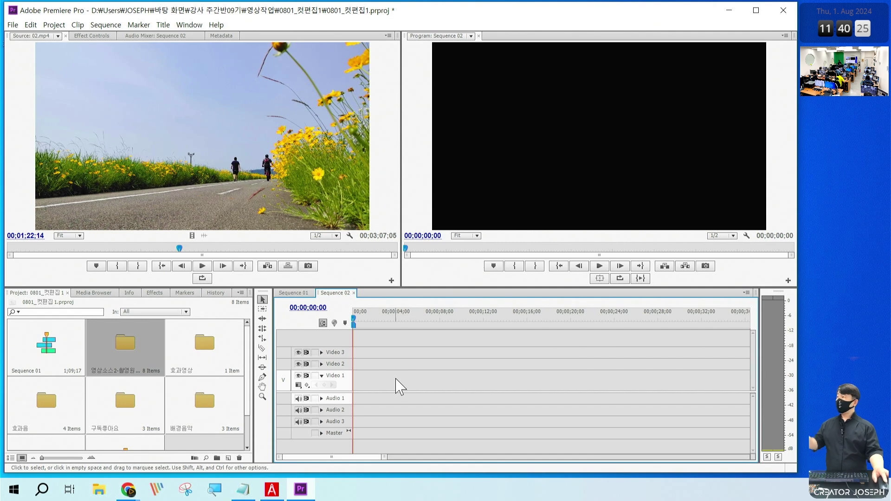
pyautogui.doubleClick(133, 349)
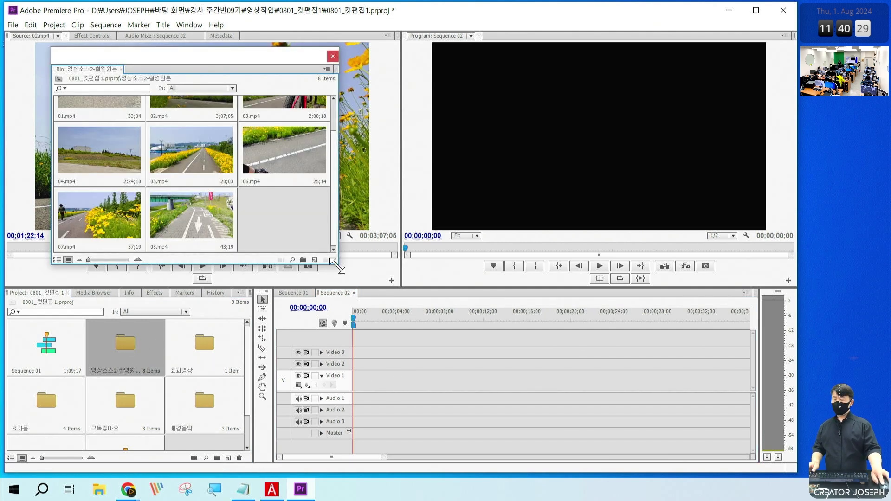
pyautogui.moveTo(333, 262); pyautogui.dragTo(416, 310)
pyautogui.moveTo(184, 58)
pyautogui.mouseDown()
pyautogui.moveTo(372, 59)
pyautogui.moveTo(367, 53)
pyautogui.mouseUp()
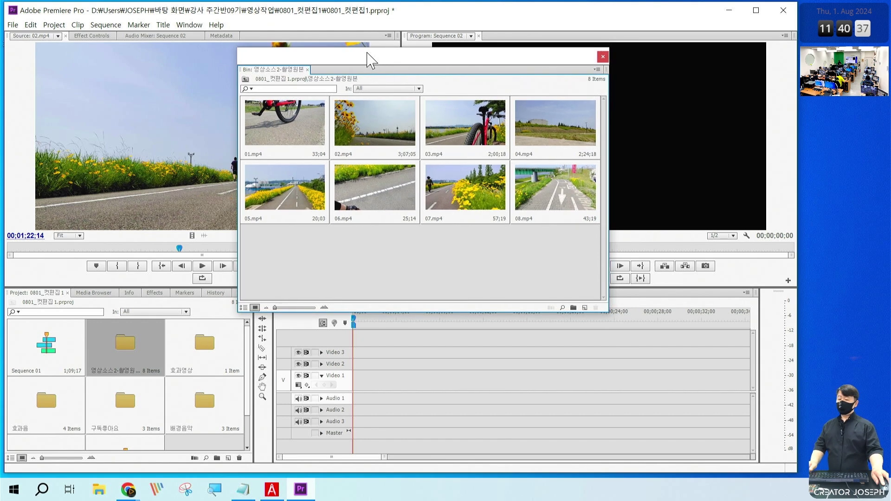
pyautogui.click(603, 57)
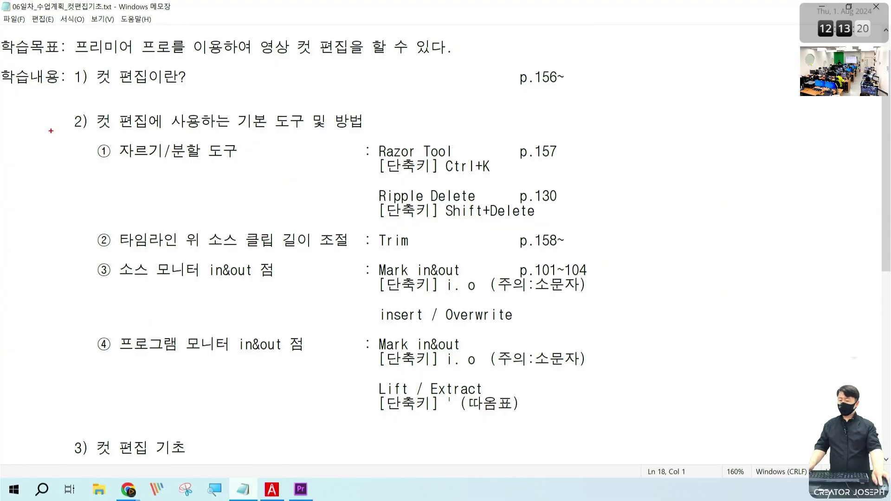
# Step: Box and tick items ① to ③ in red, undoing the extra box drawn around item ④
pyautogui.moveTo(51, 130); pyautogui.dragTo(636, 334)
pyautogui.moveTo(624, 223)
pyautogui.mouseDown()
pyautogui.moveTo(644, 238)
pyautogui.moveTo(659, 206)
pyautogui.mouseUp()
pyautogui.moveTo(90, 332); pyautogui.dragTo(609, 430)
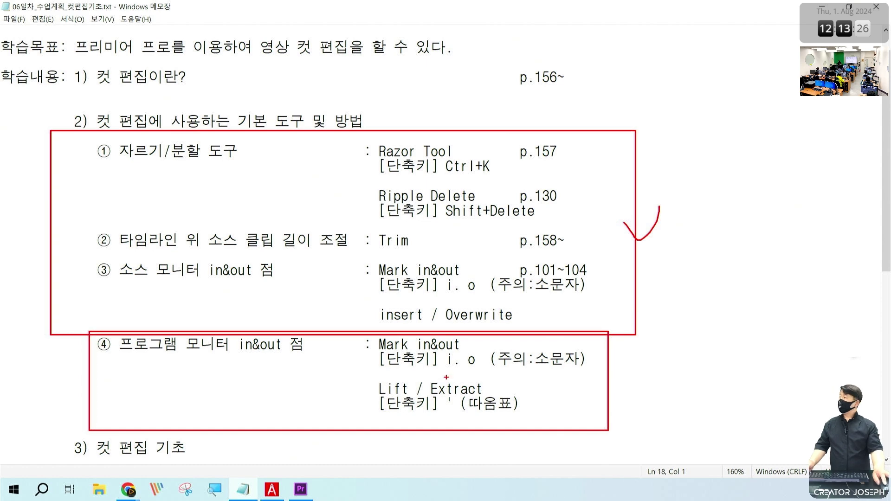
pyautogui.hotkey('ctrl', 'z')
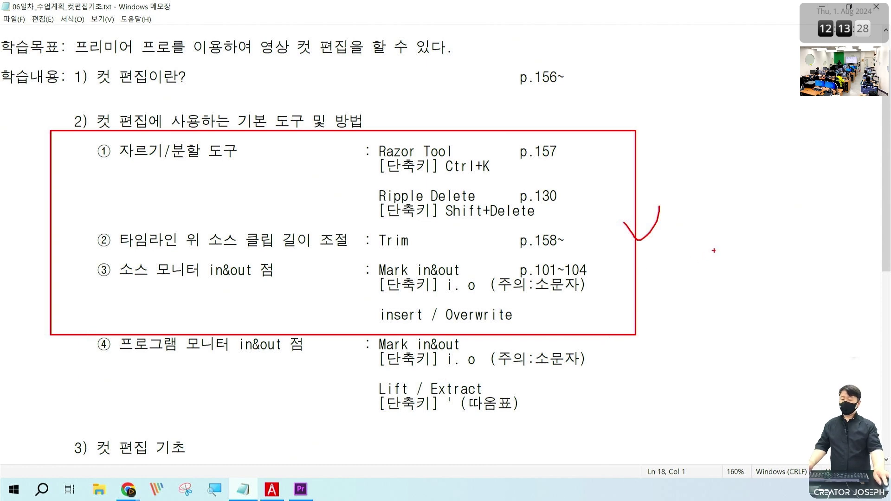
pyautogui.moveTo(673, 226); pyautogui.dragTo(676, 236)
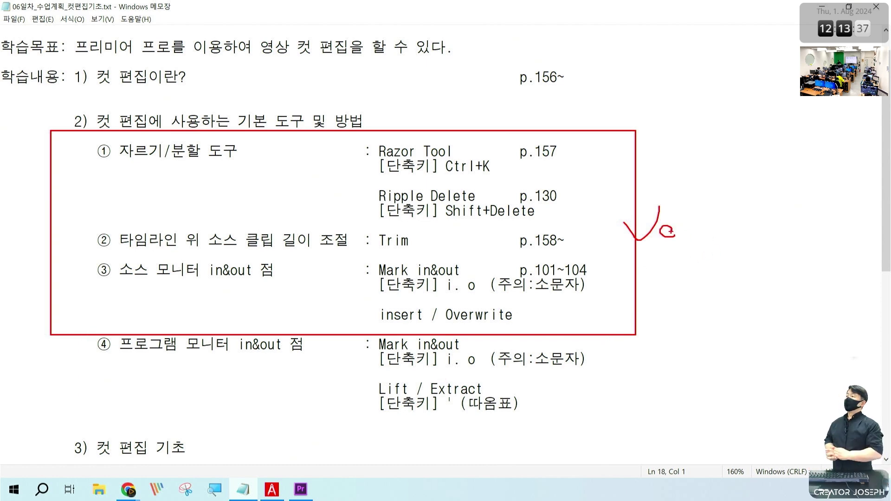
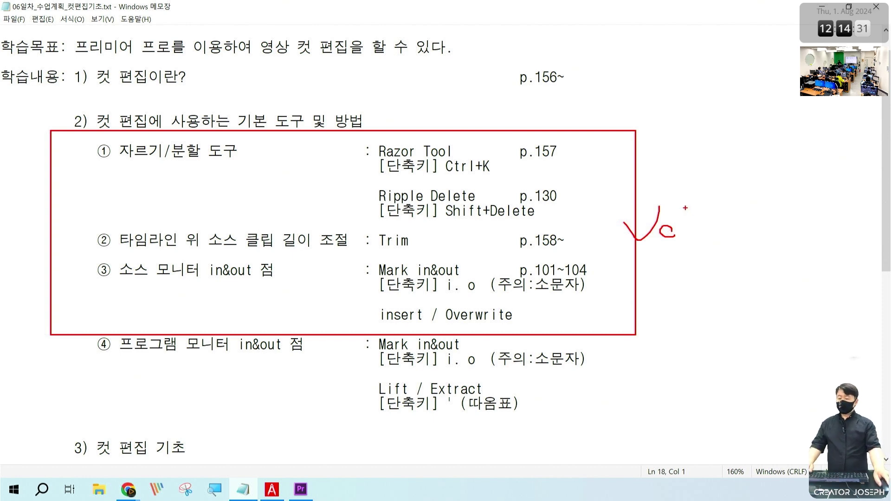
# Step: Clear the red markup from the Notepad lesson notes and return to the Premiere Pro project
pyautogui.press('Escape')
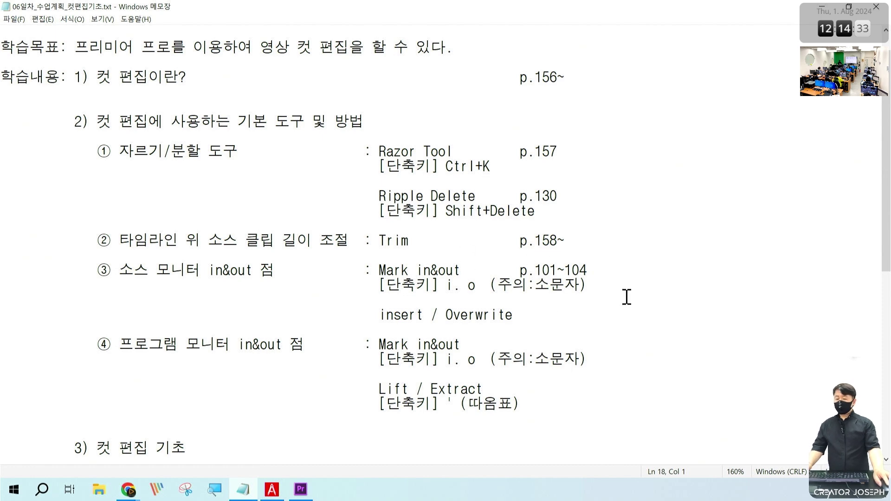
pyautogui.hotkey('alt', 'Tab')
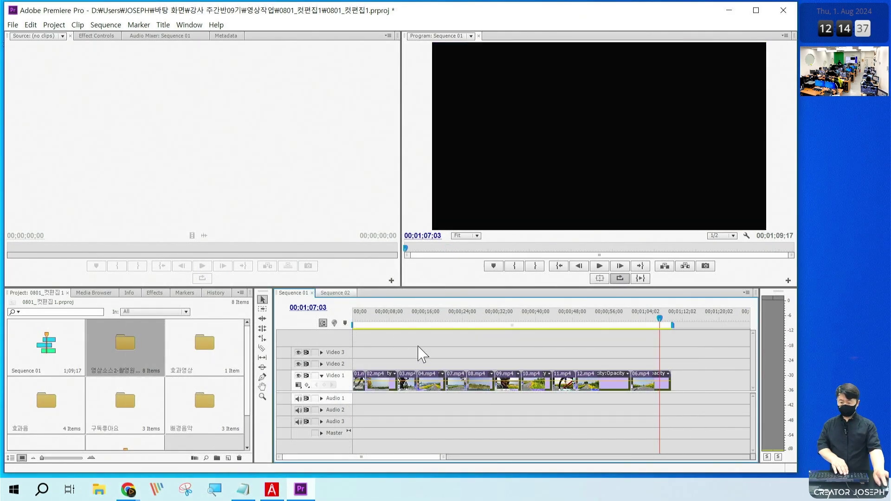
# Step: Place 01.mp4 from the 영상소스2-촬영원본 footage bin onto Video 1 of Sequence 02
pyautogui.doubleClick(124, 342)
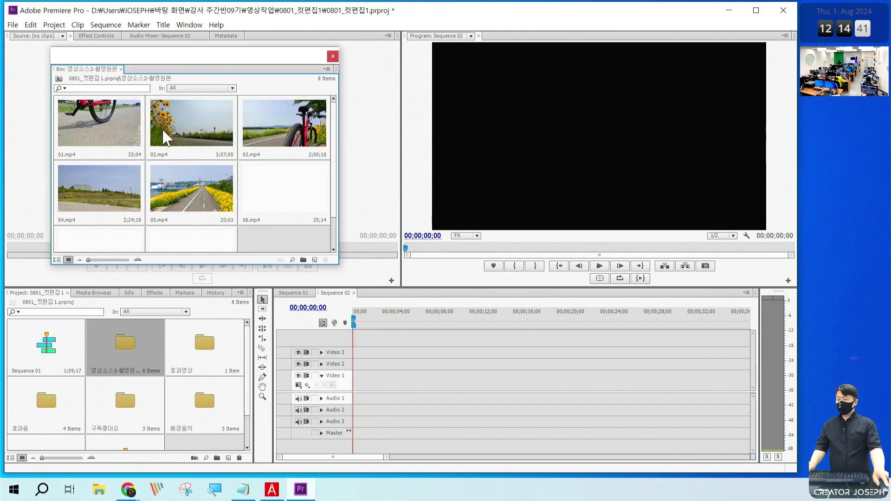
pyautogui.click(125, 130)
pyautogui.moveTo(175, 77); pyautogui.dragTo(195, 76)
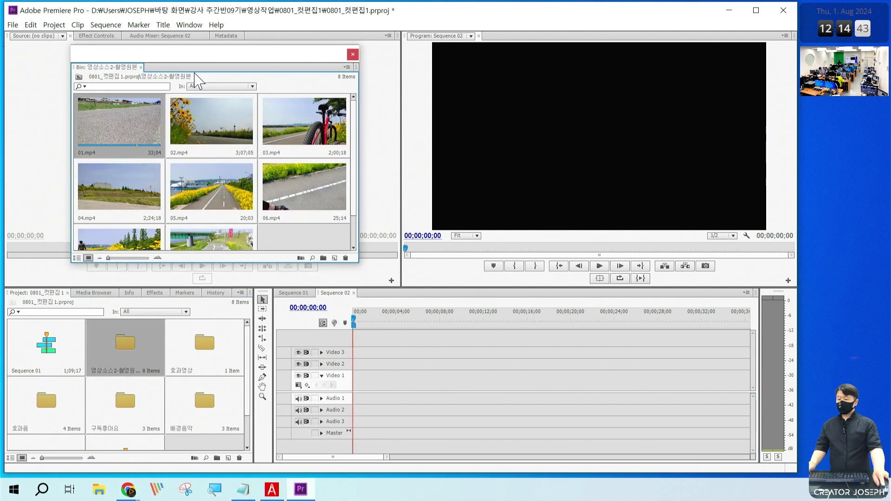
pyautogui.moveTo(137, 121); pyautogui.dragTo(351, 394)
pyautogui.click(353, 54)
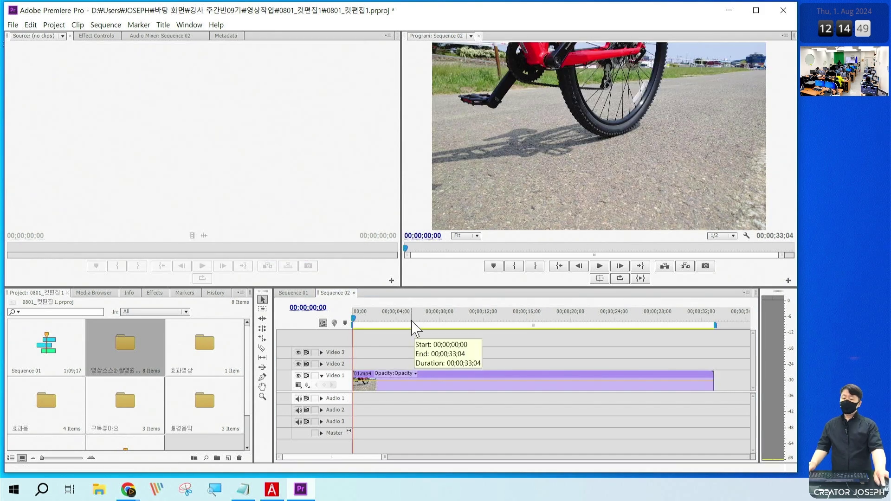
# Step: Park the sequence playhead exactly at 00;00;20;00
pyautogui.moveTo(411, 318); pyautogui.dragTo(591, 325)
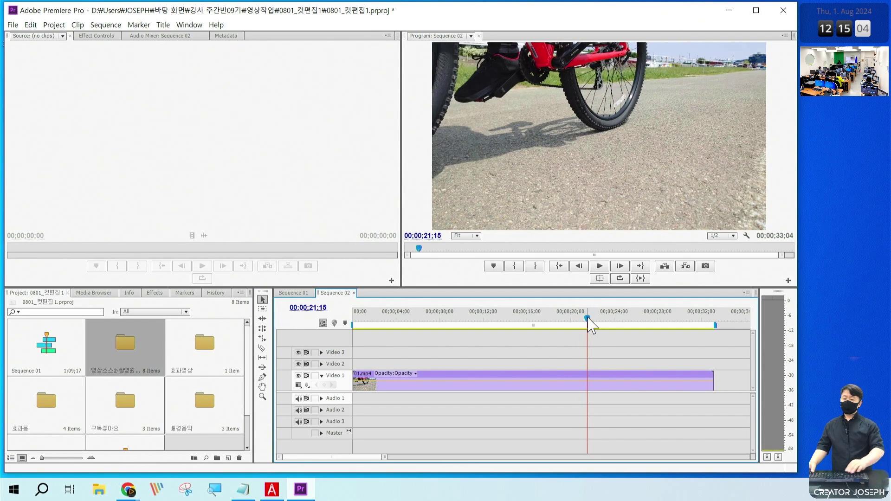
pyautogui.press('Left')
pyautogui.press('Left')
pyautogui.press('Left')
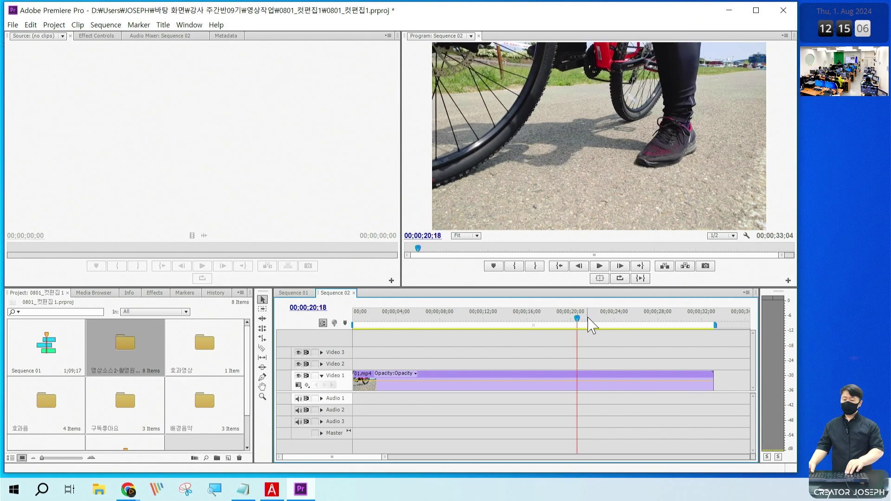
pyautogui.press('Left')
pyautogui.press('Left')
pyautogui.press('Left')
pyautogui.press('Left')
pyautogui.press('Left')
pyautogui.press('Left')
pyautogui.press('Left')
pyautogui.press('Left')
pyautogui.press('Left')
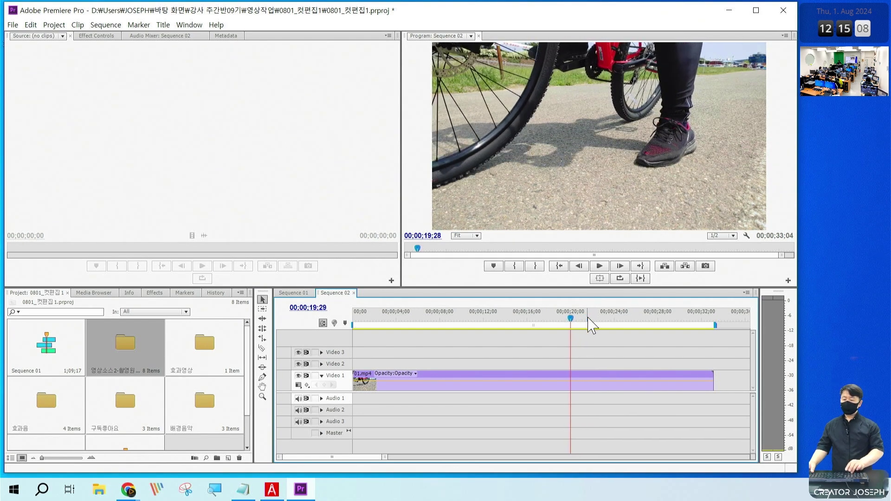
pyautogui.press('Right')
pyautogui.press('Right')
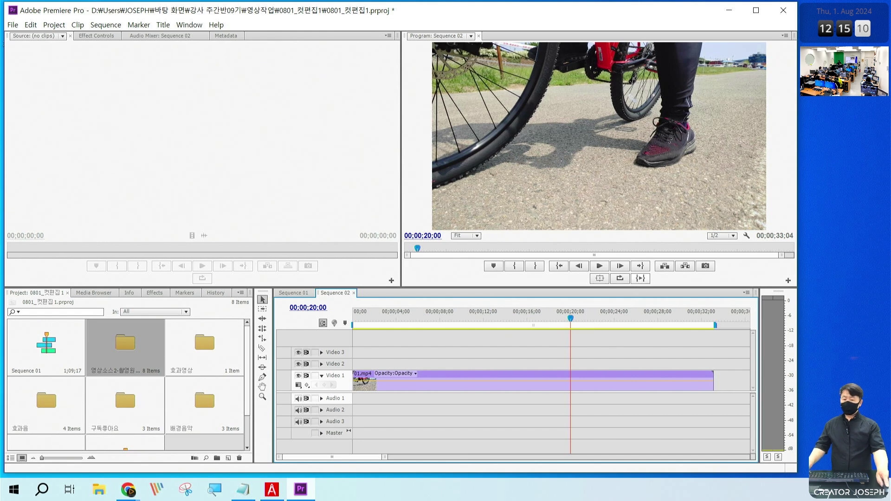
pyautogui.moveTo(412, 19); pyautogui.dragTo(789, 257)
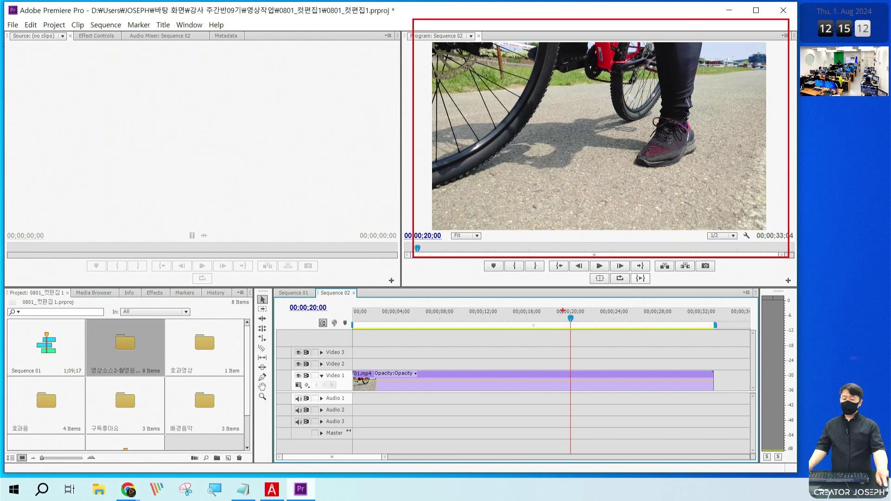
pyautogui.moveTo(567, 302); pyautogui.dragTo(567, 445)
pyautogui.moveTo(518, 360); pyautogui.dragTo(464, 409)
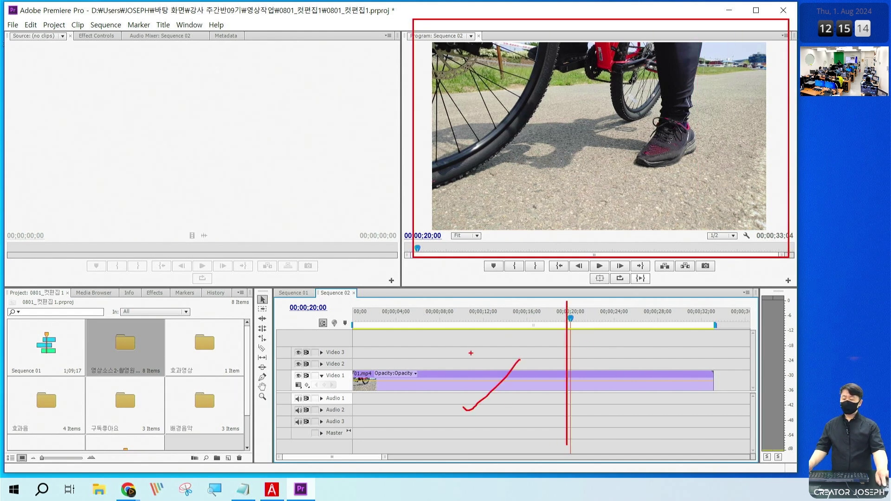
pyautogui.moveTo(473, 347); pyautogui.dragTo(506, 412)
pyautogui.moveTo(557, 346); pyautogui.dragTo(612, 334)
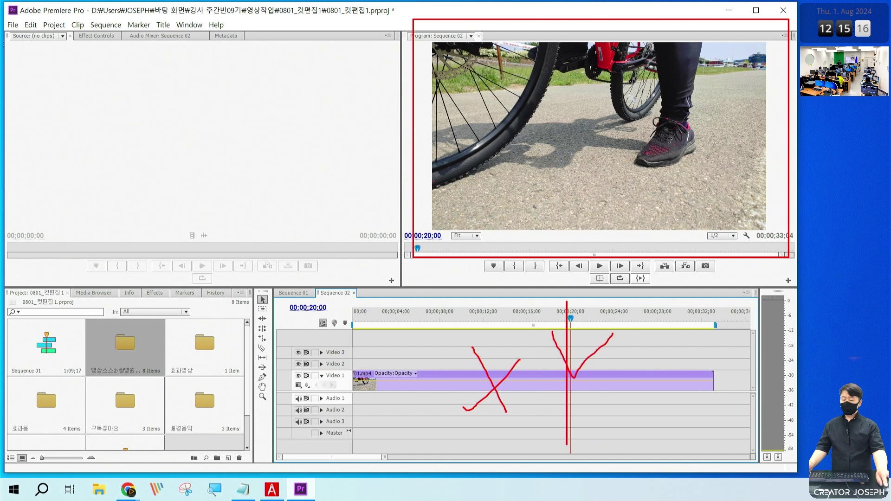
pyautogui.write('t편집점')
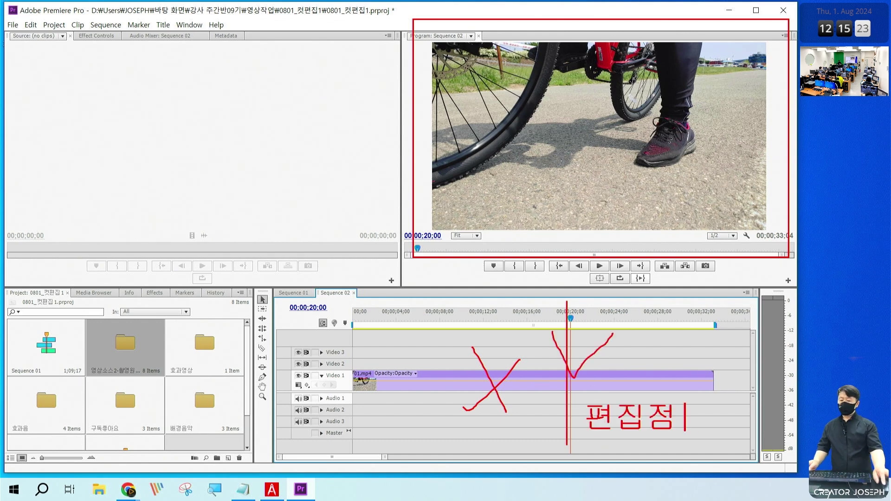
pyautogui.moveTo(581, 396); pyautogui.dragTo(704, 446)
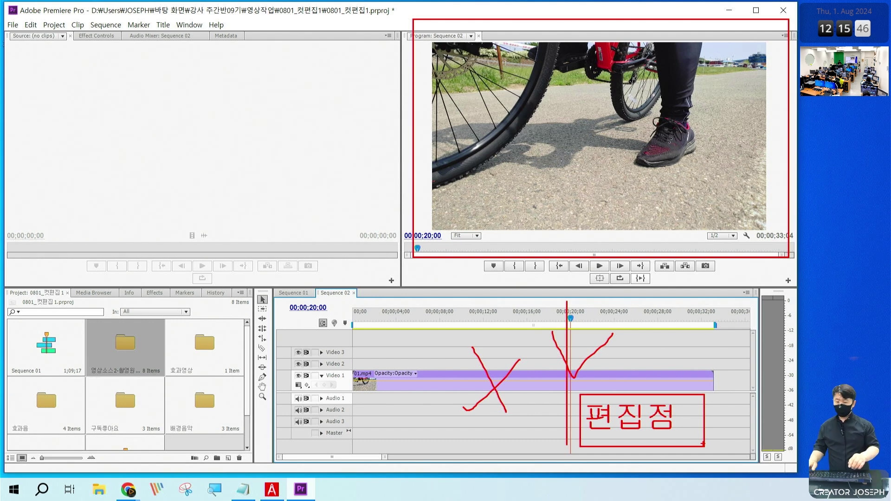
pyautogui.press('Escape')
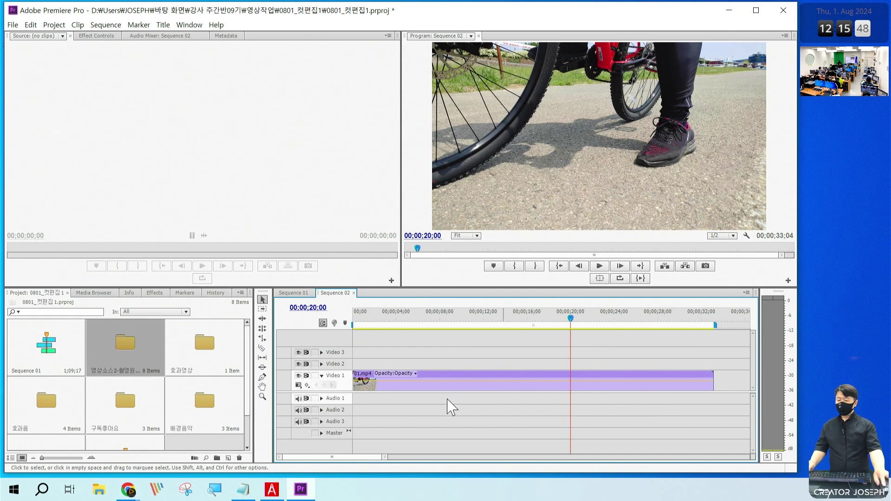
# Step: Split 01.mp4 at 20 seconds with the Razor tool and delete the first part
pyautogui.press('c')
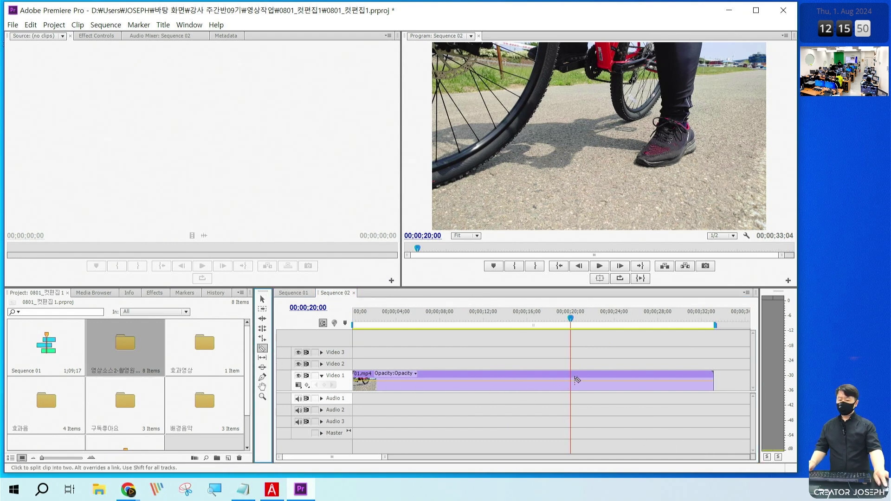
pyautogui.click(577, 380)
pyautogui.press('v')
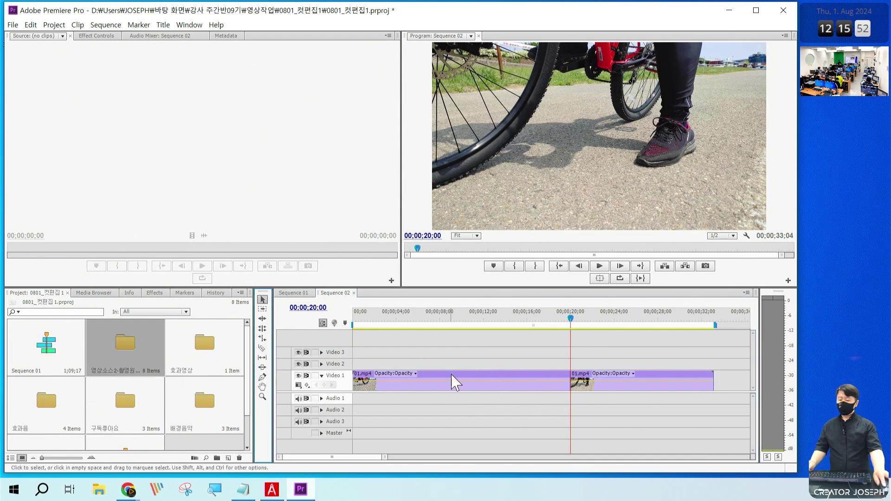
pyautogui.click(451, 374)
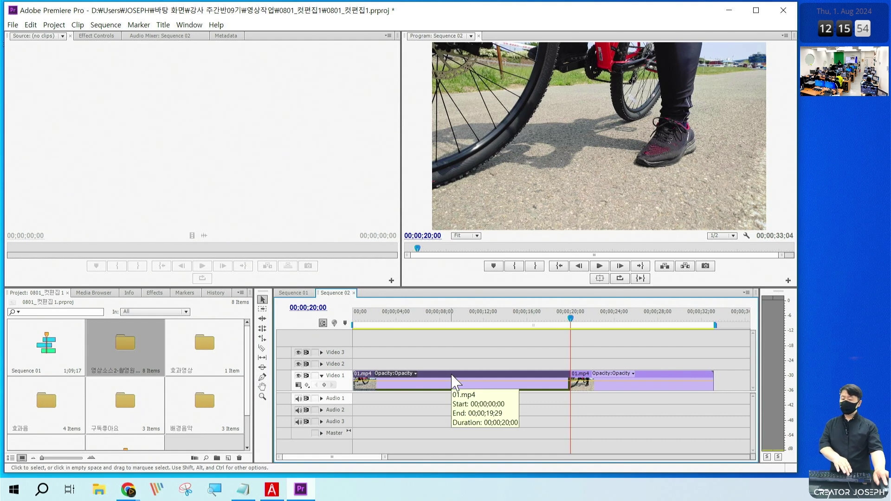
pyautogui.press('Delete')
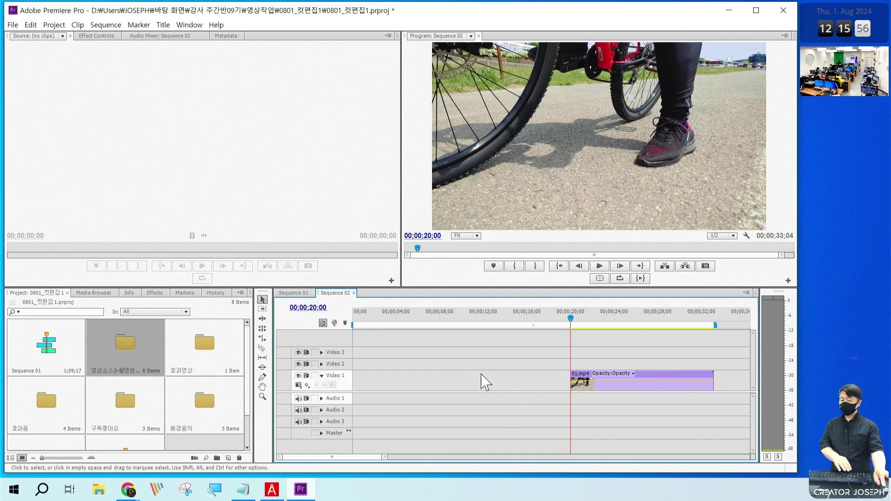
# Step: Delete the empty gap on Video 1 so the remaining 01.mp4 starts at zero
pyautogui.click(485, 380)
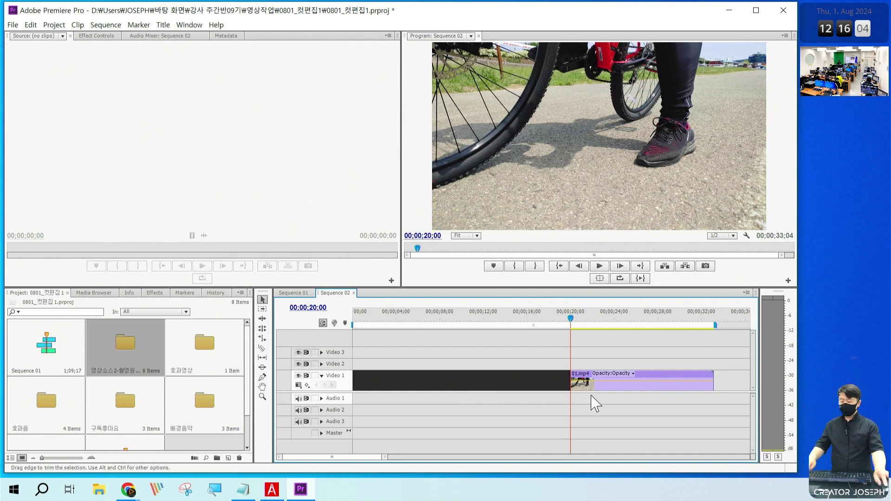
pyautogui.moveTo(683, 417); pyautogui.dragTo(657, 383)
pyautogui.moveTo(632, 352)
pyautogui.mouseDown()
pyautogui.moveTo(498, 342)
pyautogui.moveTo(495, 309)
pyautogui.moveTo(504, 340)
pyautogui.mouseUp()
pyautogui.moveTo(509, 386)
pyautogui.mouseDown()
pyautogui.moveTo(473, 388)
pyautogui.moveTo(487, 380)
pyautogui.mouseUp()
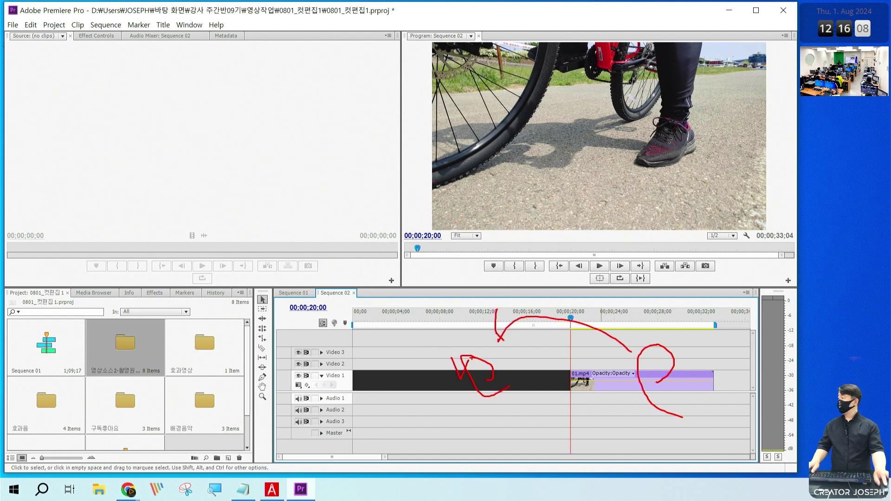
pyautogui.press('Escape')
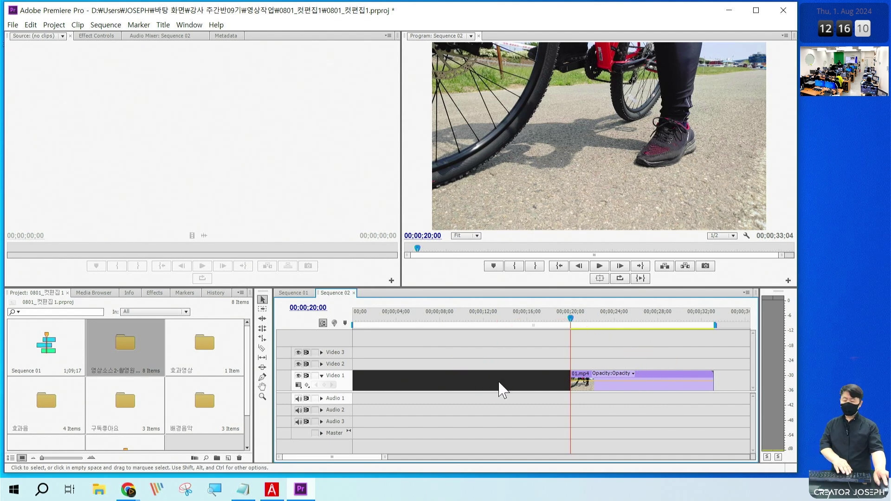
pyautogui.click(510, 391)
pyautogui.press('Delete')
# Step: Undo the gap removal, try sliding the remaining clip, then restore the 20-second first 01.mp4 part
pyautogui.hotkey('ctrl', 'z')
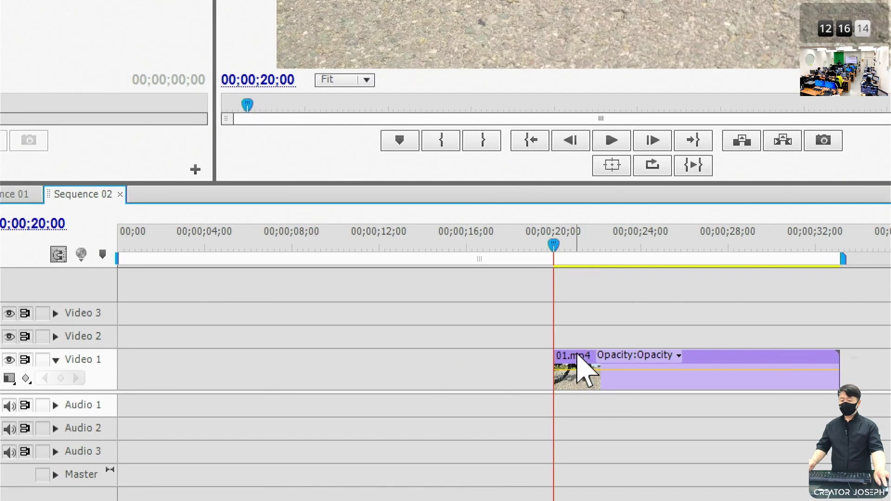
pyautogui.click(583, 374)
pyautogui.moveTo(577, 357); pyautogui.dragTo(182, 357)
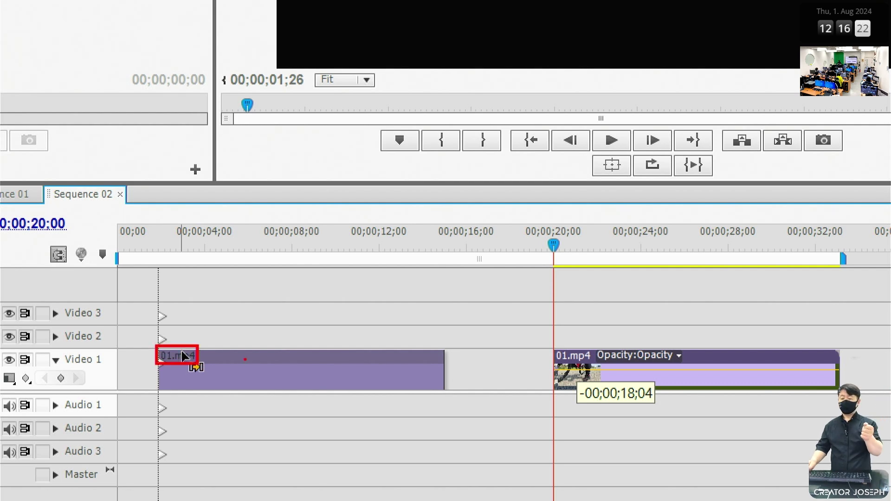
pyautogui.press('Escape')
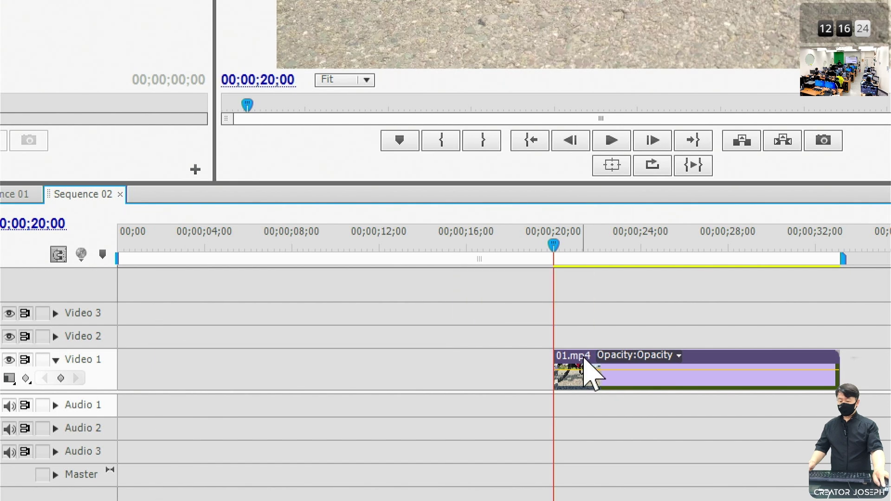
pyautogui.moveTo(592, 369)
pyautogui.mouseDown()
pyautogui.moveTo(390, 362)
pyautogui.moveTo(127, 378)
pyautogui.mouseUp()
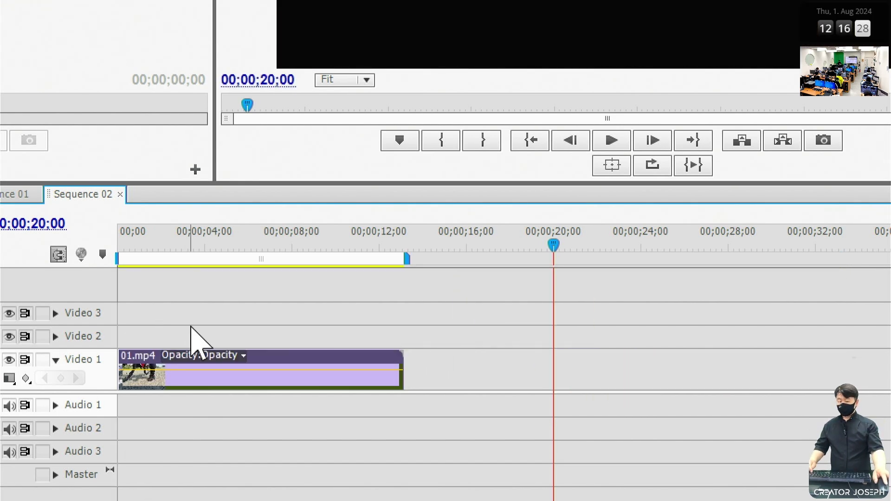
pyautogui.hotkey('ctrl', 'z')
pyautogui.hotkey('ctrl', 'z')
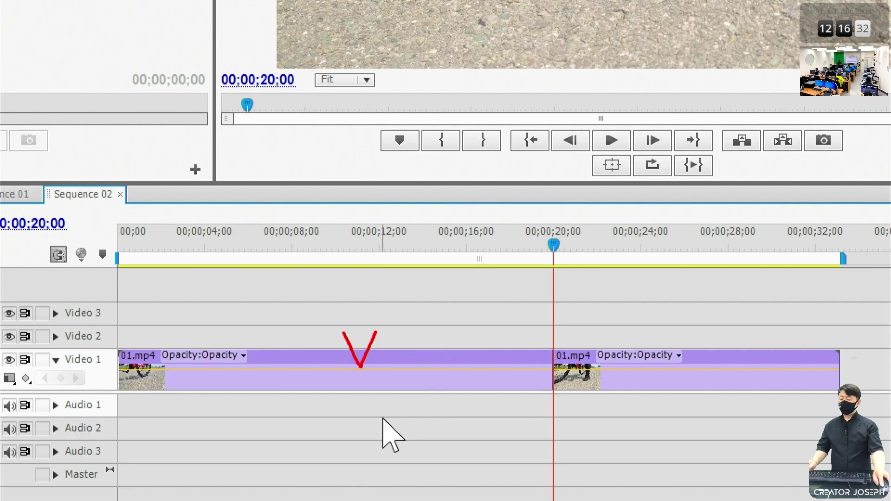
pyautogui.click(364, 365)
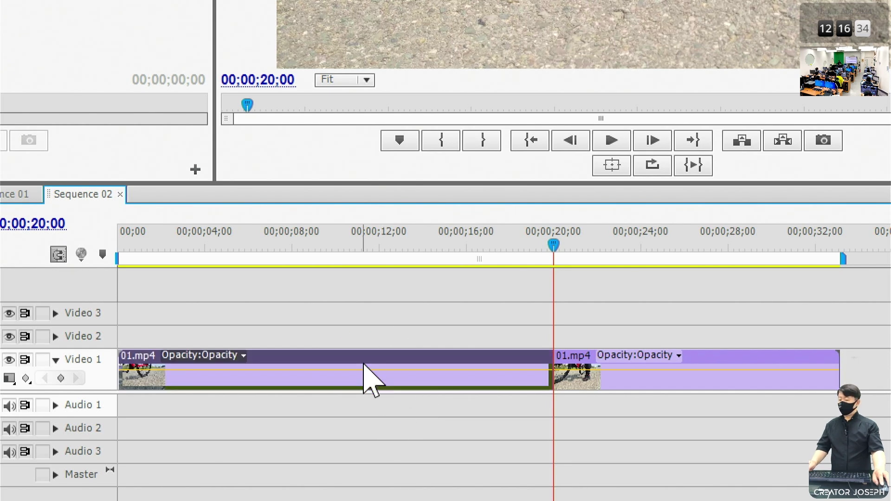
# Step: Ripple Delete the first 01.mp4 clip so the remaining 00;00;13;04 piece starts at zero
pyautogui.rightClick(367, 365)
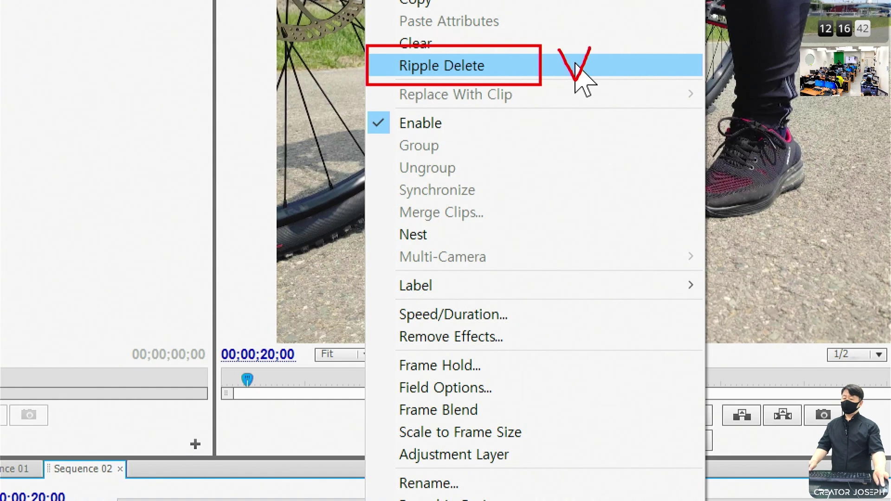
pyautogui.click(575, 65)
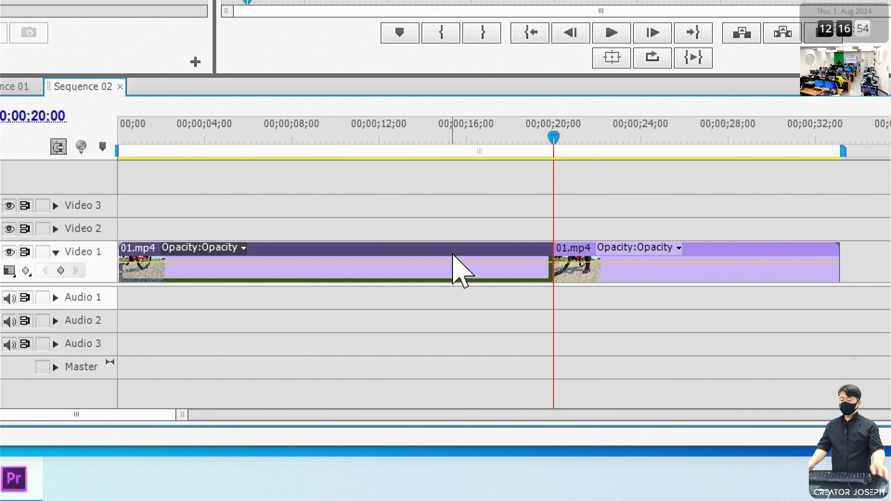
pyautogui.hotkey('ctrl', 'z')
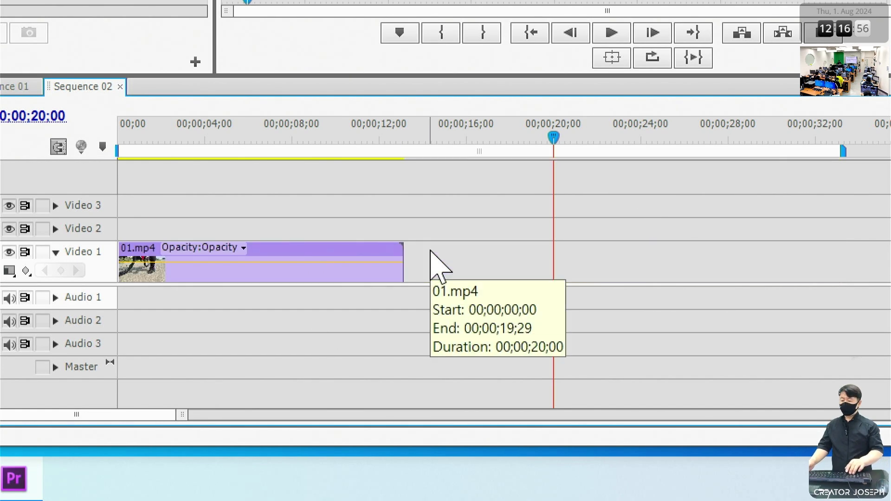
pyautogui.press('Home')
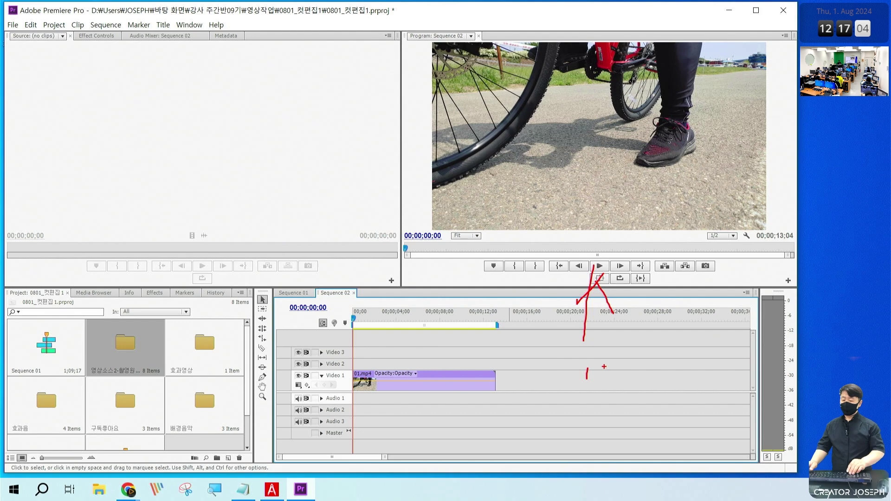
pyautogui.press('End')
pyautogui.press('Home')
# Step: Play Sequence 02 from the start and stop the playhead at 00;00;03;12
pyautogui.press('End')
pyautogui.press('Home')
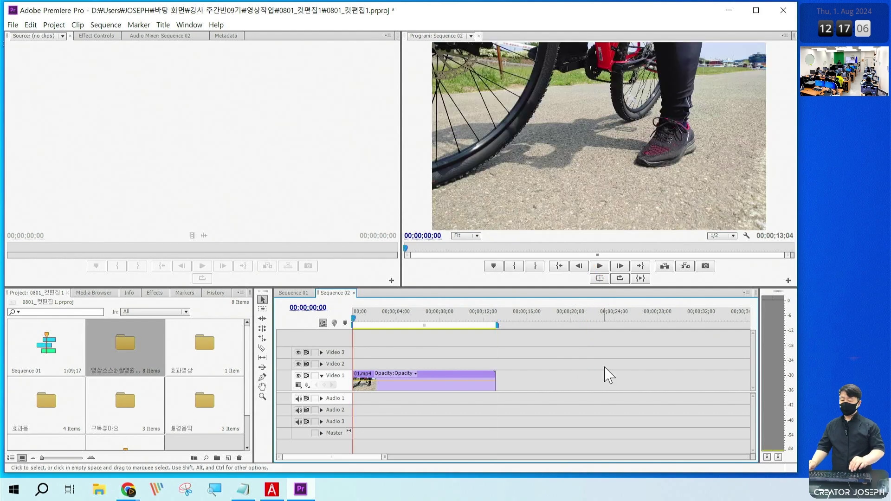
pyautogui.press('End')
pyautogui.press('Home')
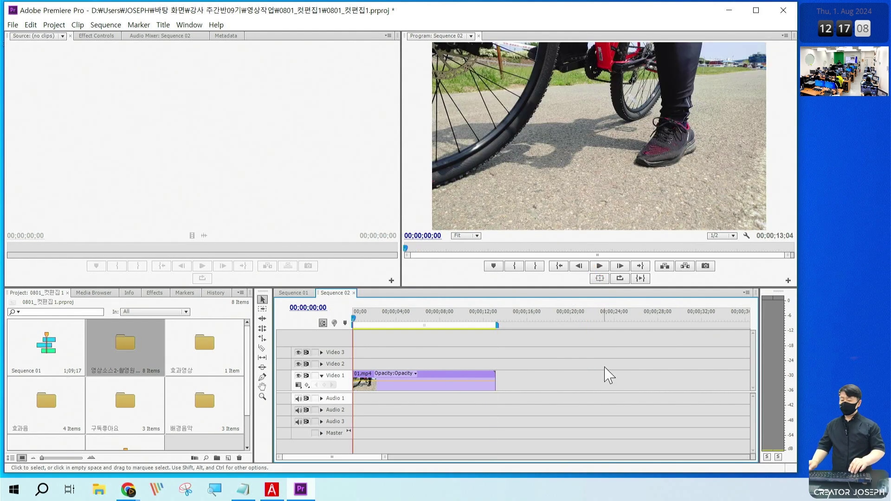
pyautogui.press('space')
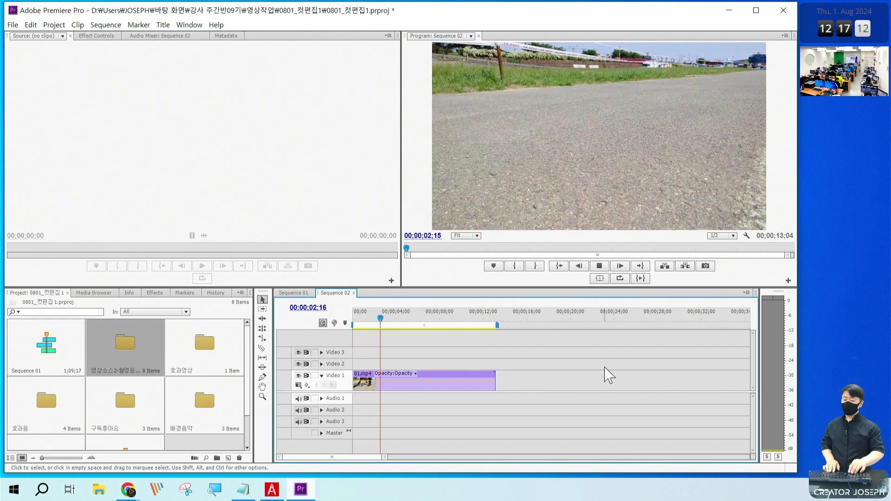
pyautogui.press('space')
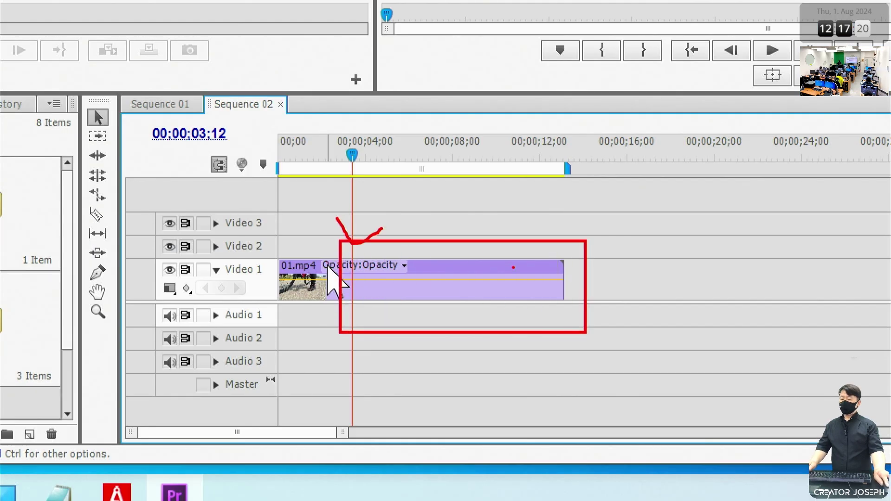
# Step: Drag 01.mp4's out-point back to 00;00;03;12 and play the trimmed clip
pyautogui.moveTo(564, 279); pyautogui.dragTo(361, 283)
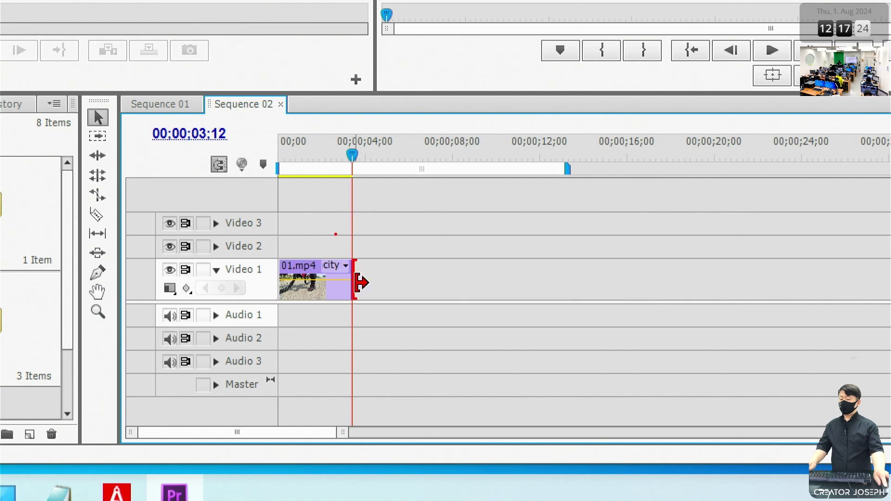
pyautogui.moveTo(336, 234); pyautogui.dragTo(585, 329)
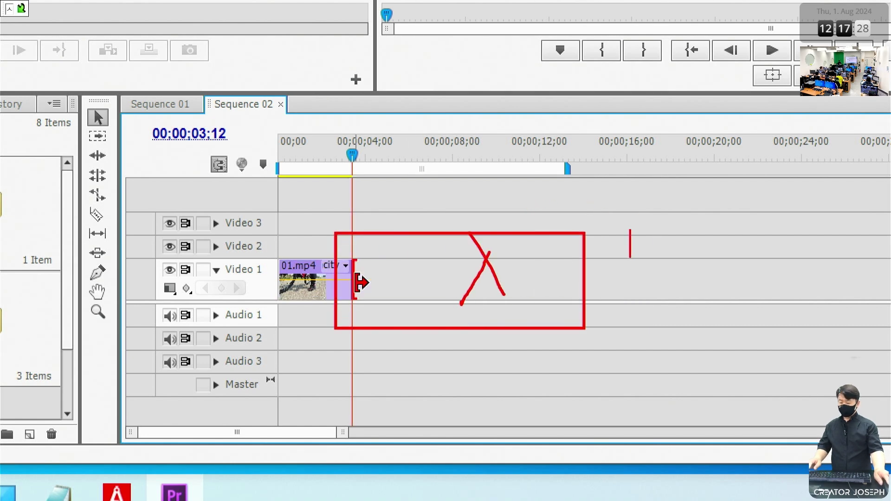
pyautogui.moveTo(627, 232); pyautogui.dragTo(650, 254)
pyautogui.moveTo(656, 232); pyautogui.dragTo(678, 255)
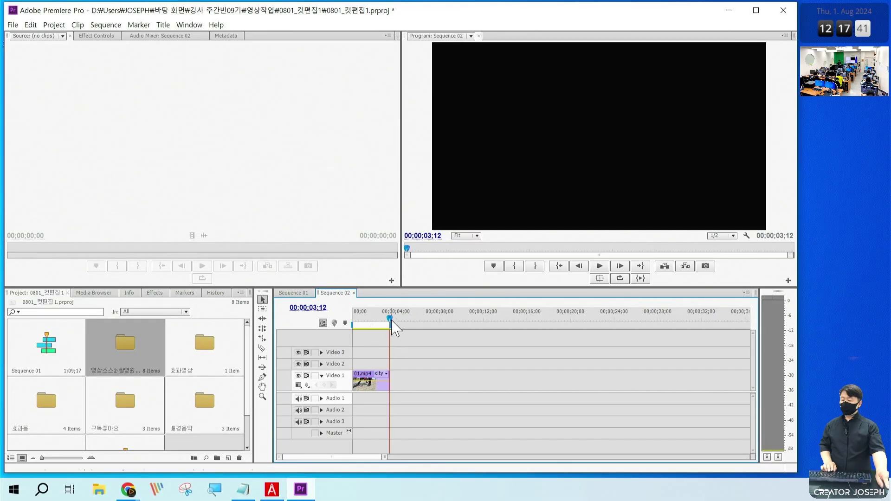
pyautogui.moveTo(392, 318); pyautogui.dragTo(354, 326)
pyautogui.press('space')
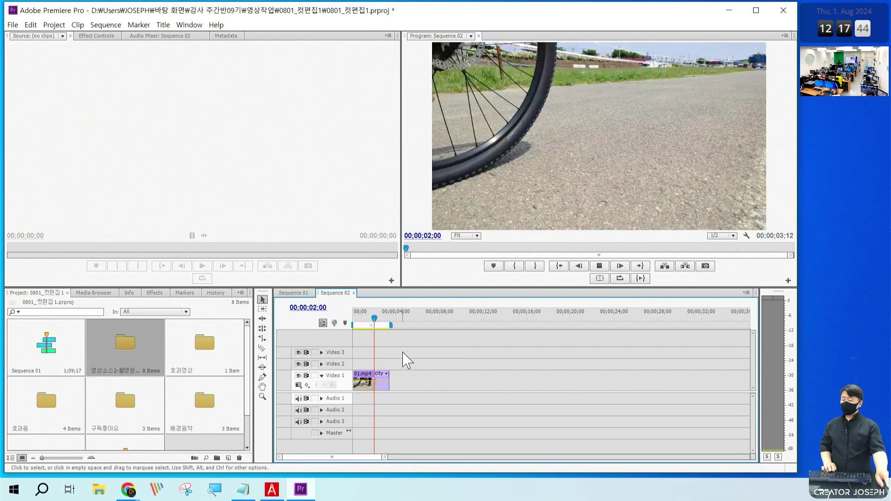
# Step: Load 03.mp4 from the 영상소스2-촬영원본 footage bin into the Source monitor
pyautogui.press('space')
pyautogui.doubleClick(138, 344)
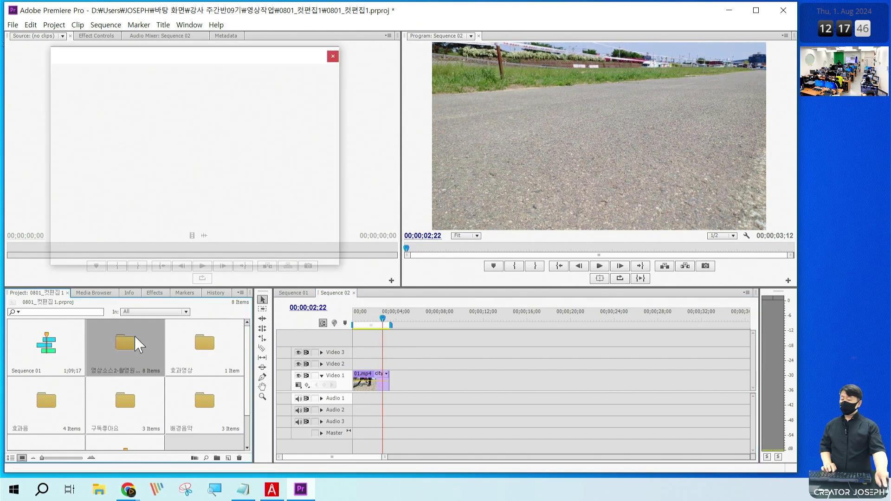
pyautogui.scroll(-1, 226, 182)
pyautogui.scroll(1, 228, 179)
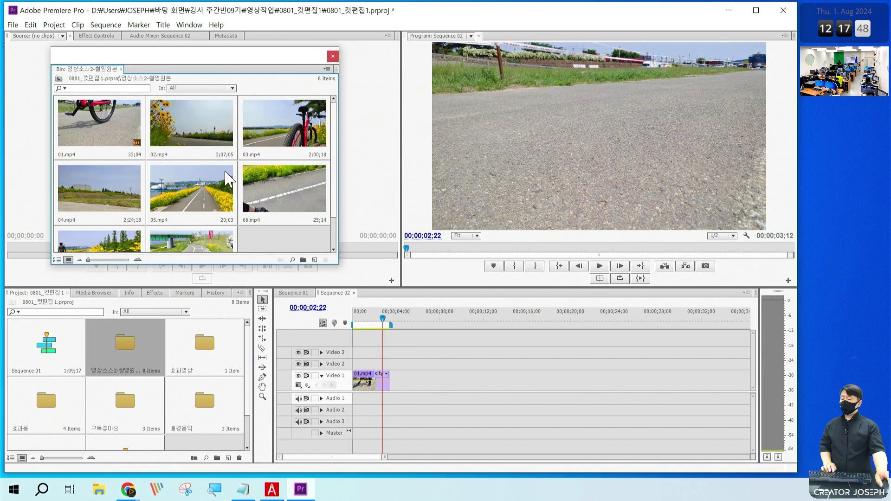
pyautogui.click(271, 204)
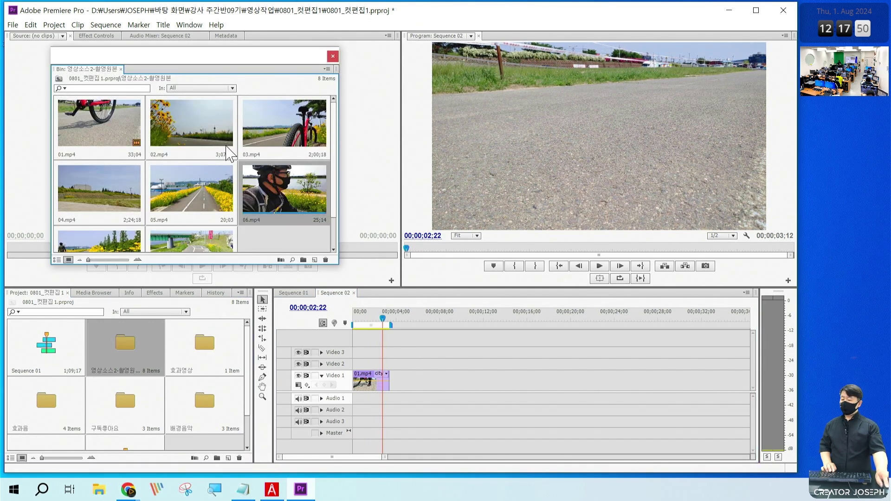
pyautogui.click(205, 182)
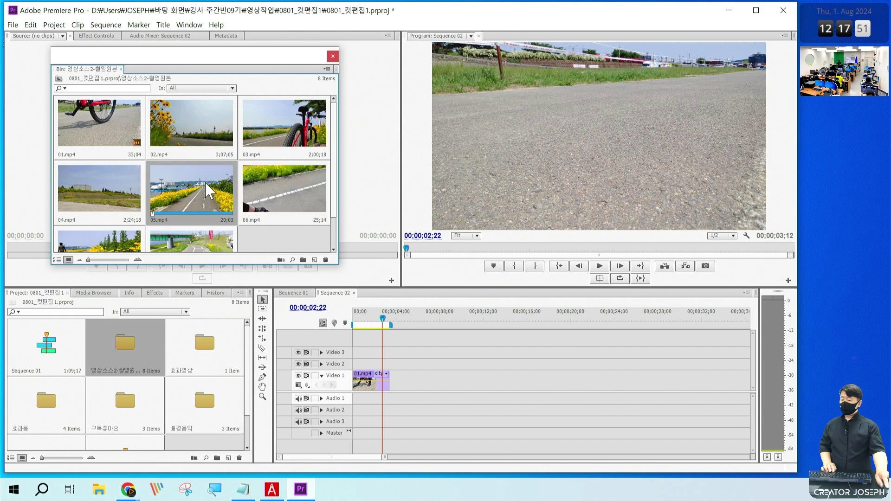
pyautogui.click(284, 123)
pyautogui.doubleClick(284, 123)
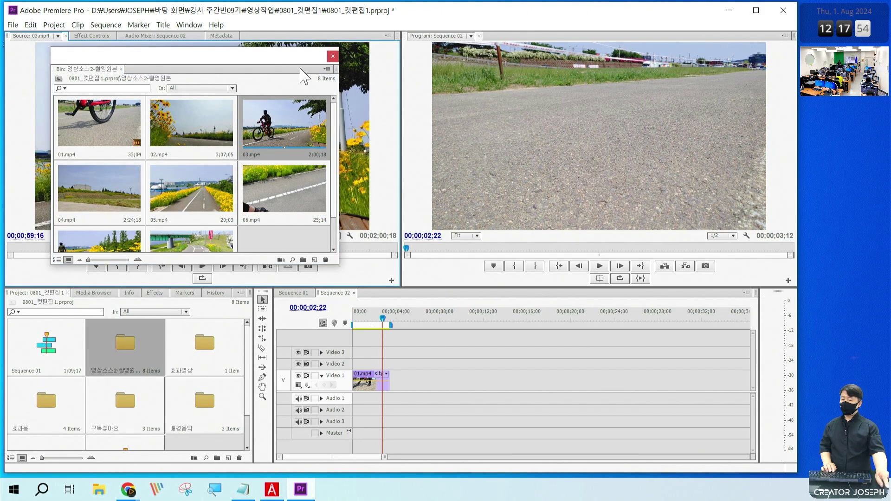
# Step: Rewind the 03.mp4 preview to its first frame and close the footage window
pyautogui.moveTo(301, 56); pyautogui.dragTo(759, 51)
pyautogui.click(195, 180)
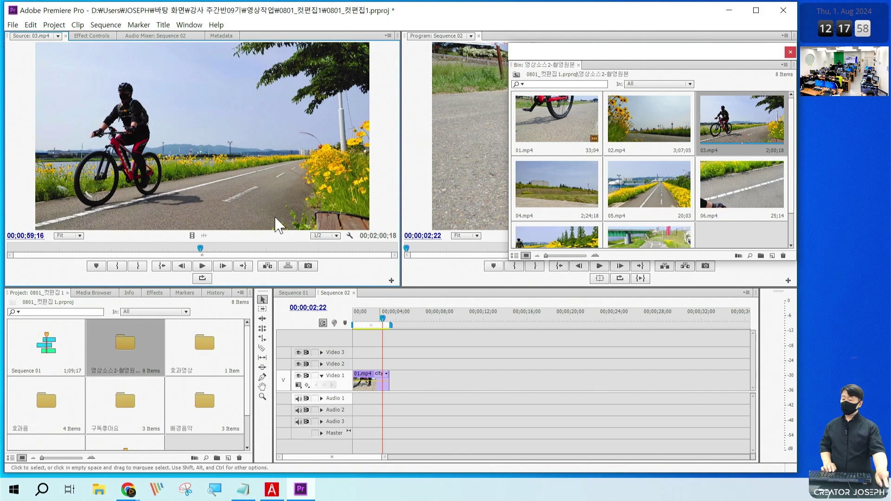
pyautogui.moveTo(200, 250); pyautogui.dragTo(5, 250)
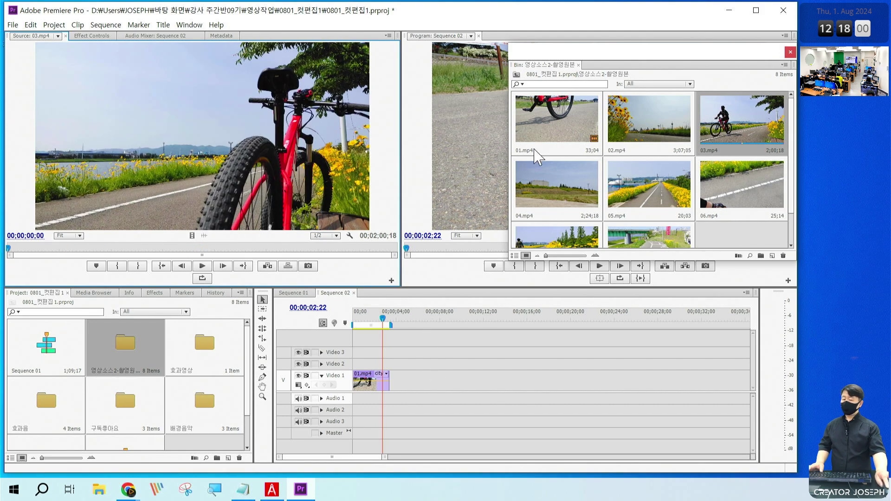
pyautogui.click(791, 53)
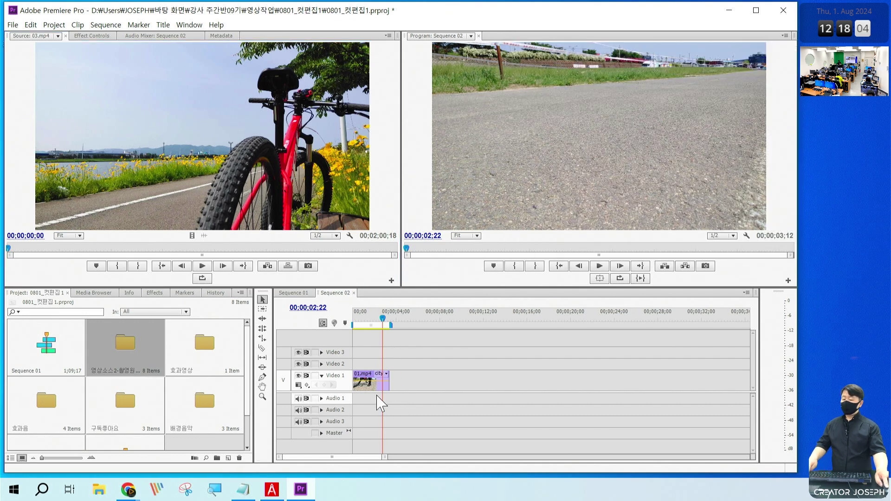
# Step: Play 03.mp4 maximized and stop at 00;00;30;27 as the cyclist rides in
pyautogui.moveTo(346, 360); pyautogui.dragTo(396, 404)
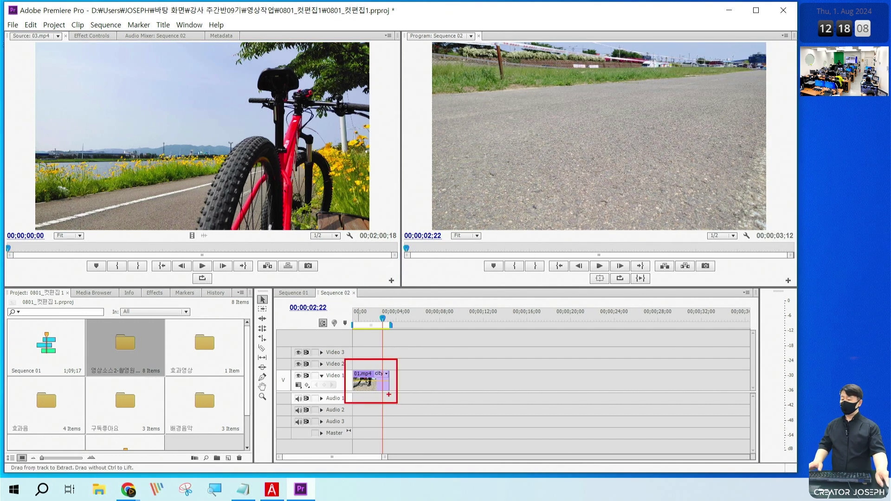
pyautogui.moveTo(39, 253); pyautogui.dragTo(8, 250)
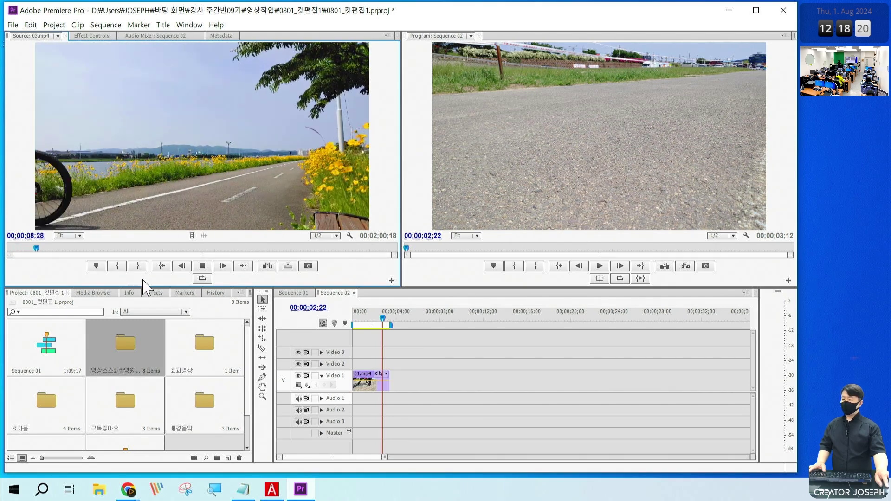
pyautogui.press('`')
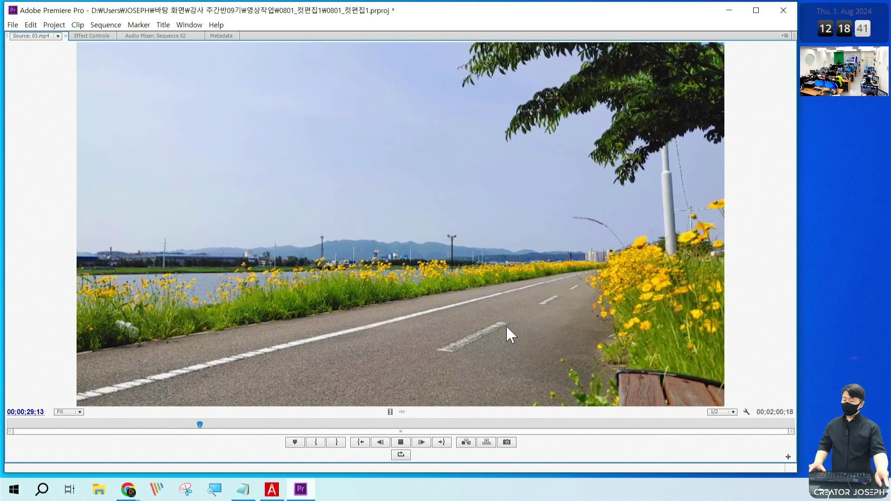
pyautogui.press('space')
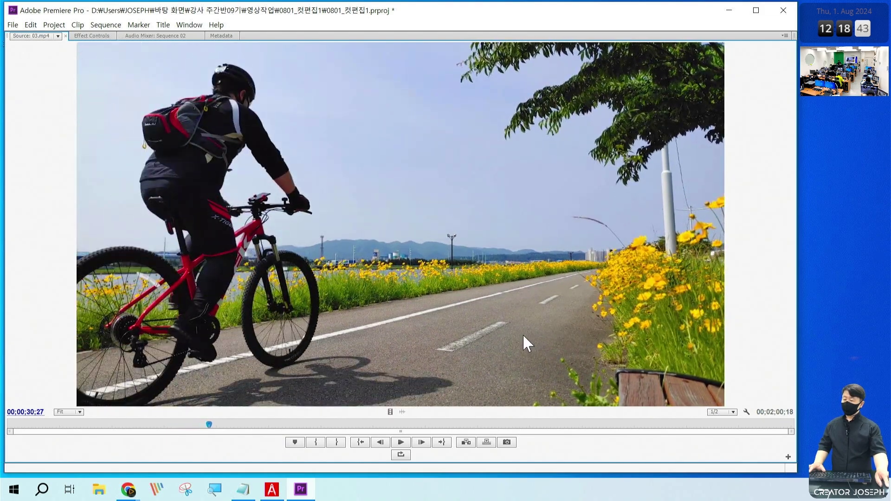
pyautogui.press('`')
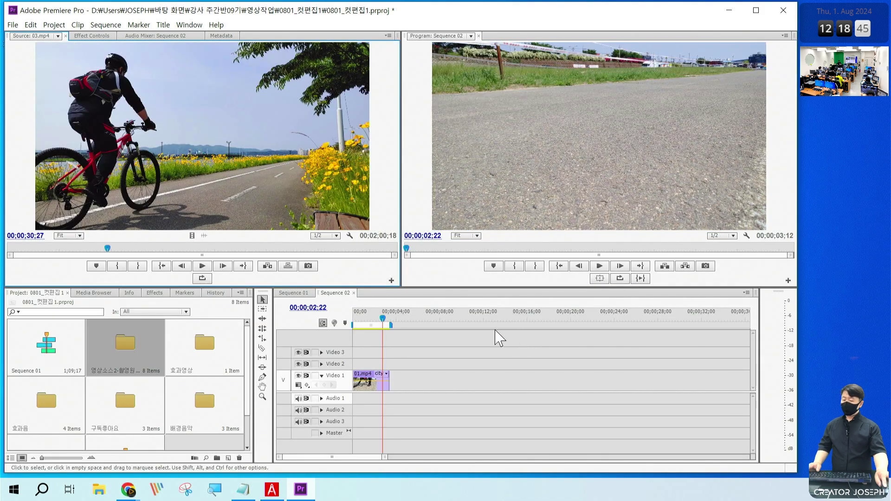
# Step: Move the Sequence 02 playhead to 00;00;01;25 and step 03.mp4 back to 00;00;30;20
pyautogui.moveTo(388, 320); pyautogui.dragTo(373, 319)
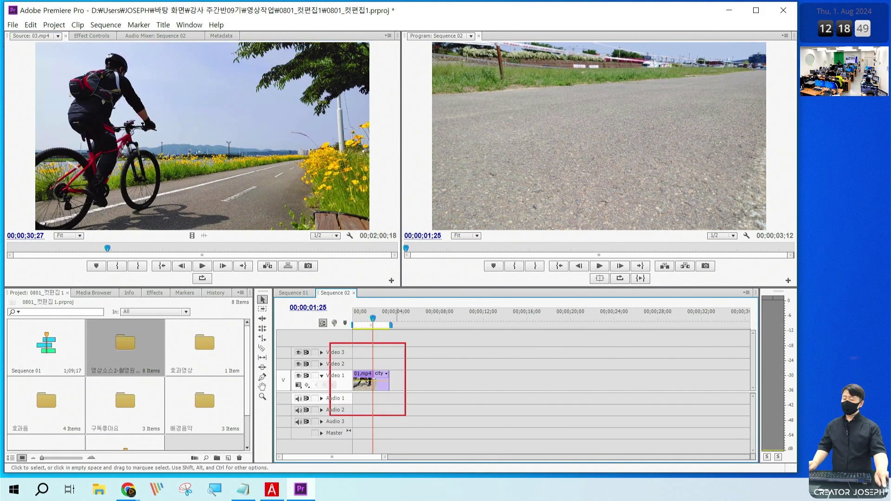
pyautogui.moveTo(142, 150); pyautogui.dragTo(314, 122)
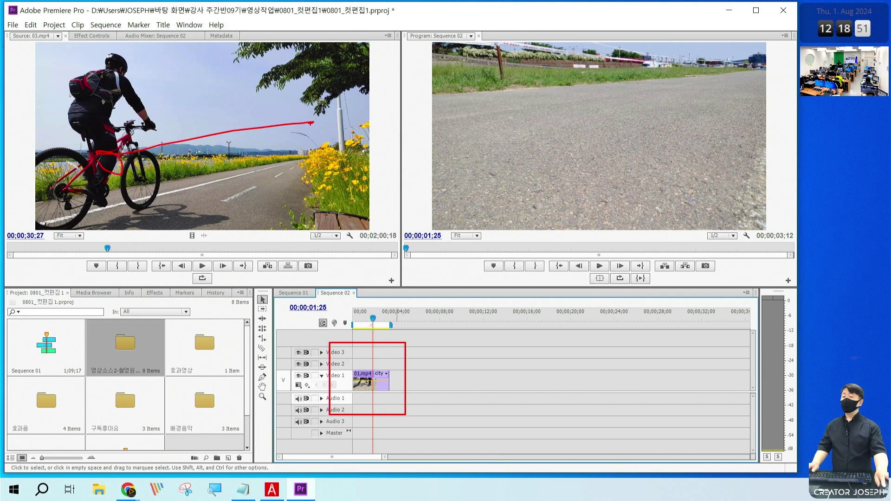
pyautogui.press('Escape')
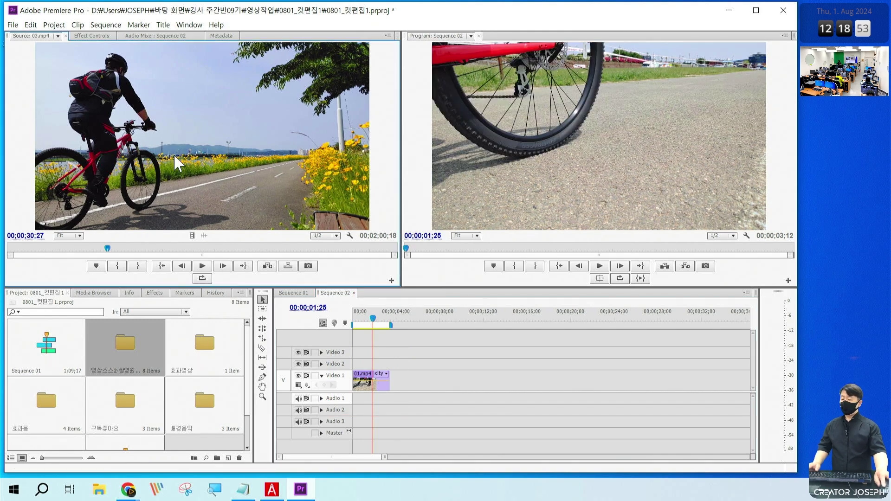
pyautogui.press('Left')
pyautogui.press('Left')
pyautogui.press('Left')
pyautogui.press('Left')
pyautogui.press('Left')
pyautogui.press('Left')
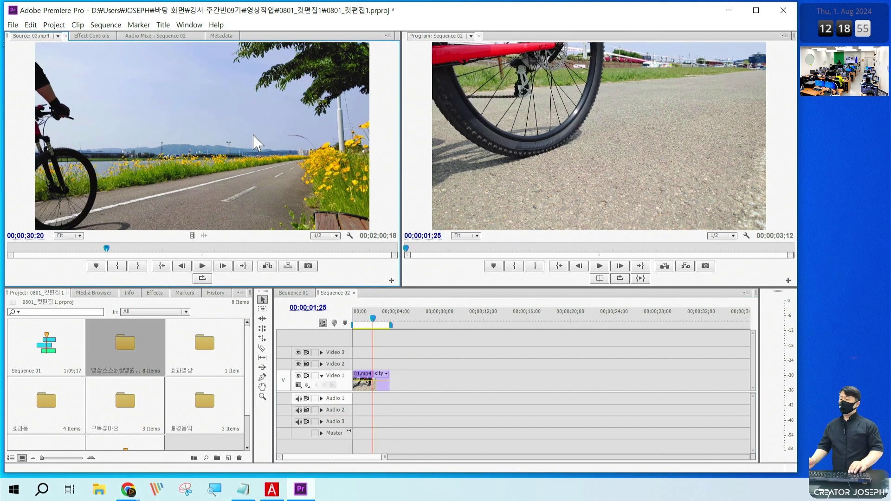
pyautogui.press('Left')
pyautogui.press('Left')
pyautogui.press('Left')
pyautogui.press('Left')
pyautogui.press('Left')
pyautogui.press('Left')
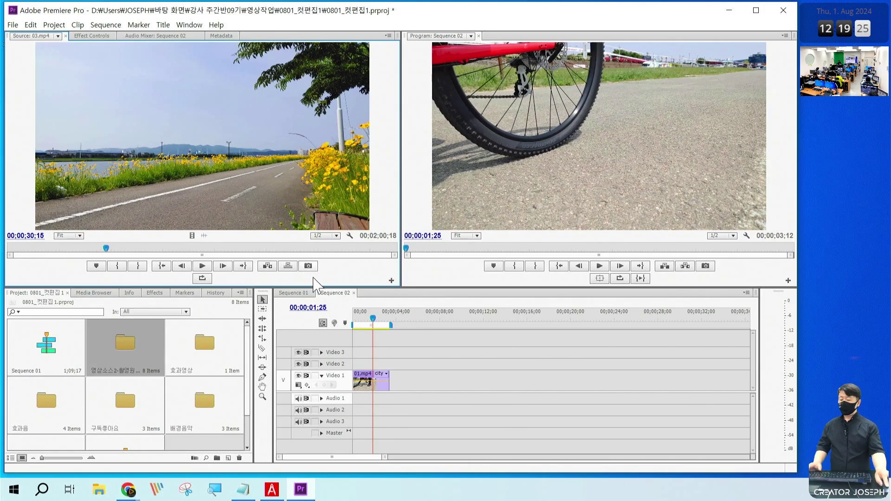
# Step: Set the sequence playhead to 00;00;02;28 and step 03.mp4 frame by frame around the cyclist's entry
pyautogui.click(385, 315)
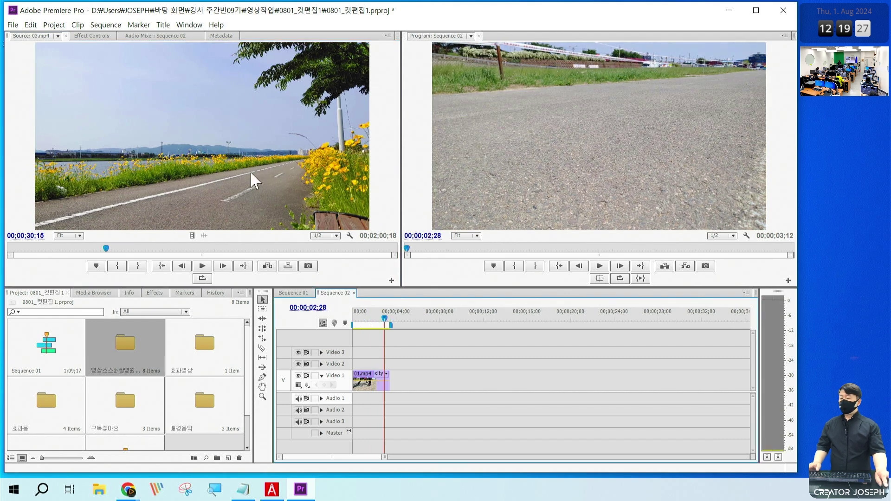
pyautogui.click(233, 160)
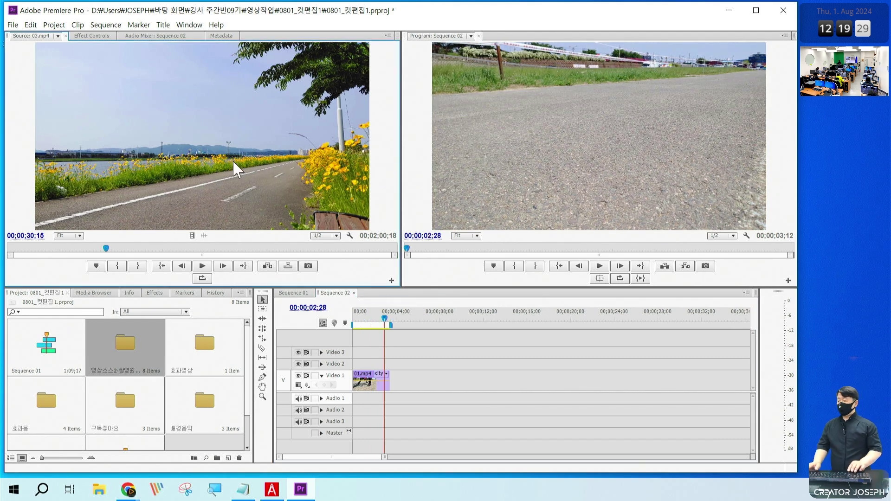
pyautogui.press('Right')
pyautogui.press('Right')
pyautogui.press('Right')
pyautogui.press('Right')
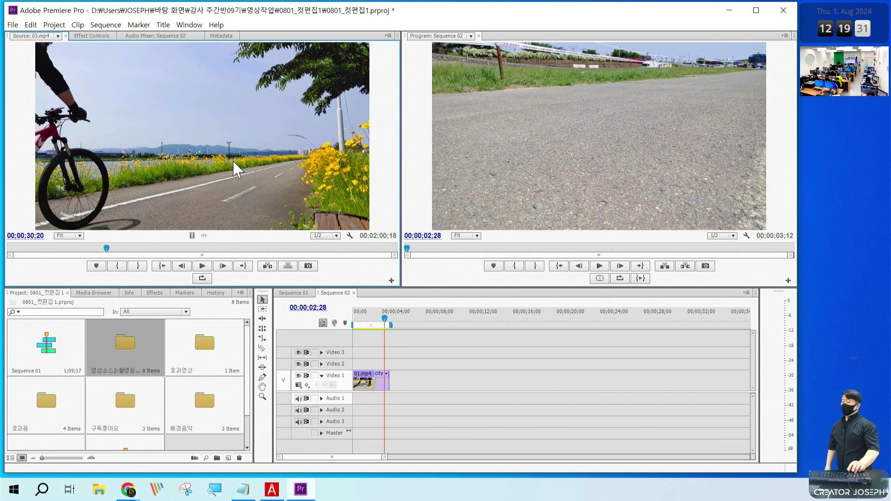
pyautogui.press('Right')
pyautogui.press('Left')
pyautogui.press('Left')
pyautogui.press('Left')
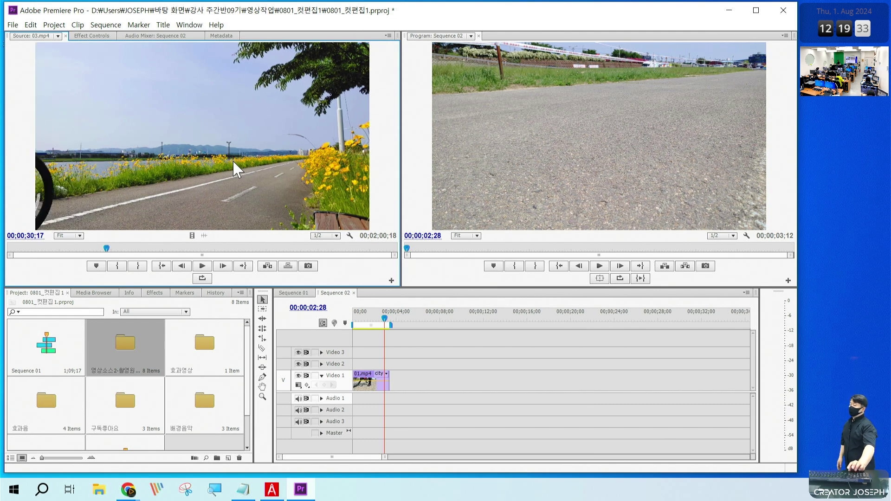
pyautogui.press('Left')
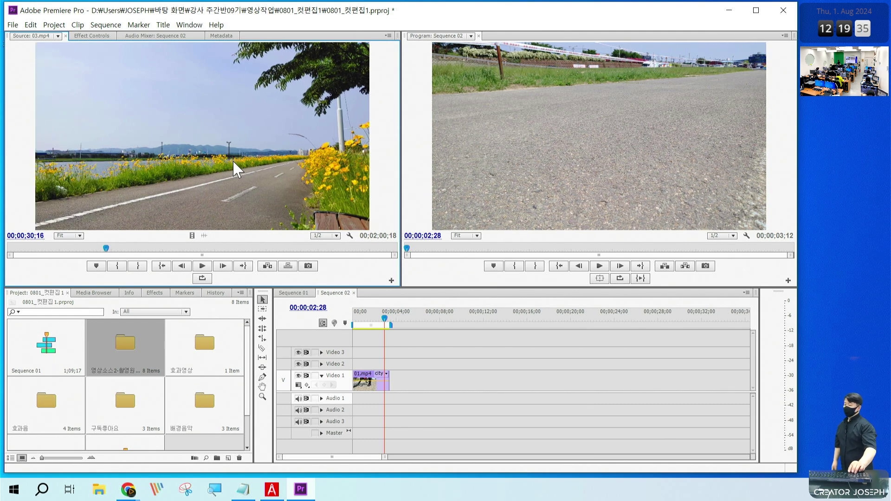
pyautogui.press('Right')
pyautogui.press('Left')
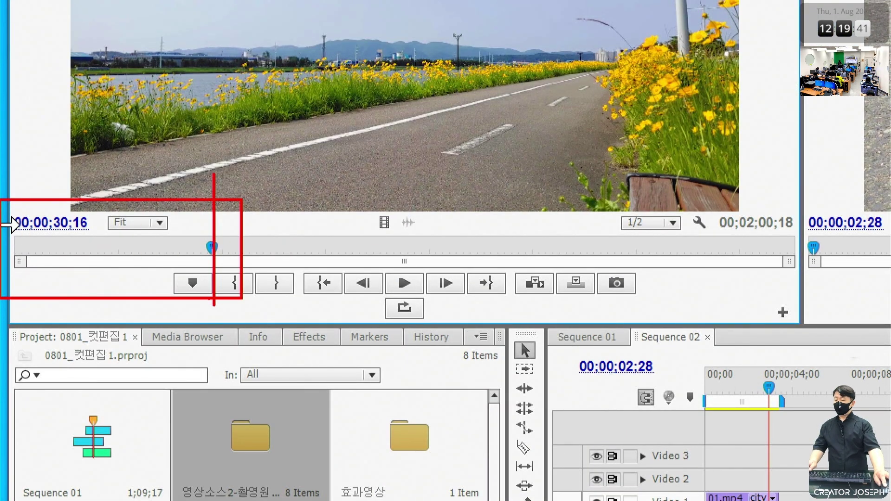
# Step: Mark 03.mp4's In just before the cyclist enters and its Out at 00;00;34;04
pyautogui.click(153, 246)
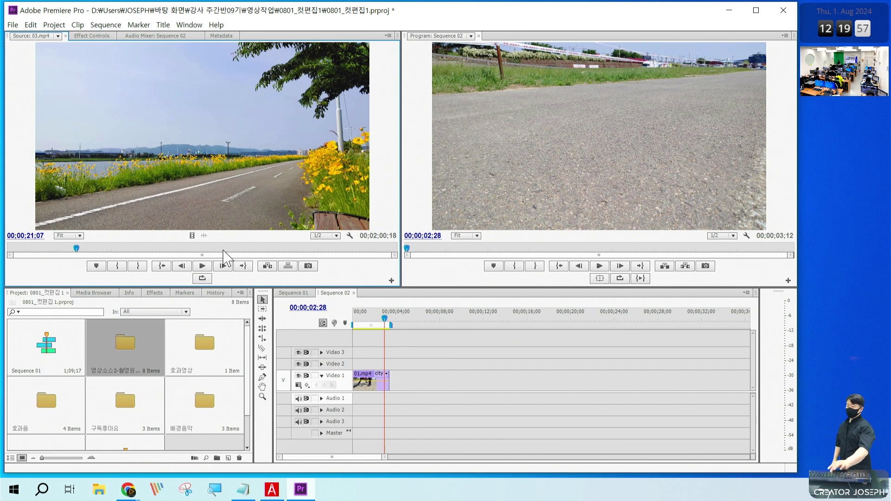
pyautogui.press('space')
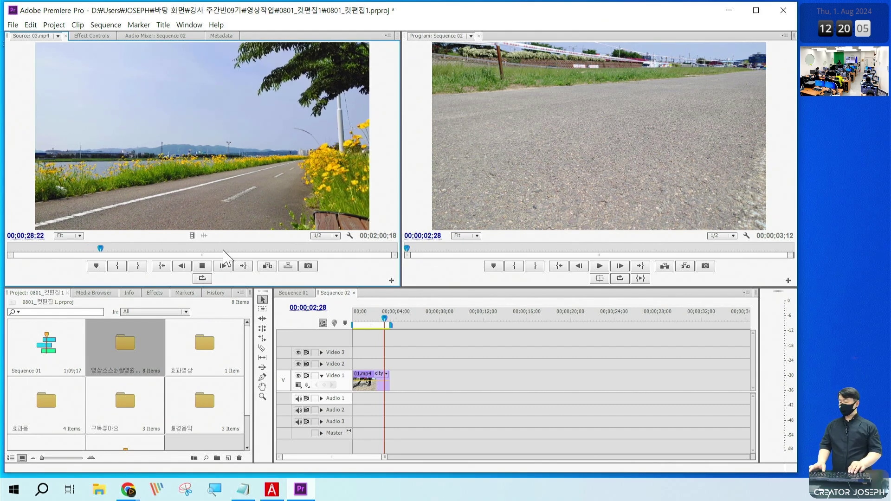
pyautogui.press('space')
pyautogui.press('space')
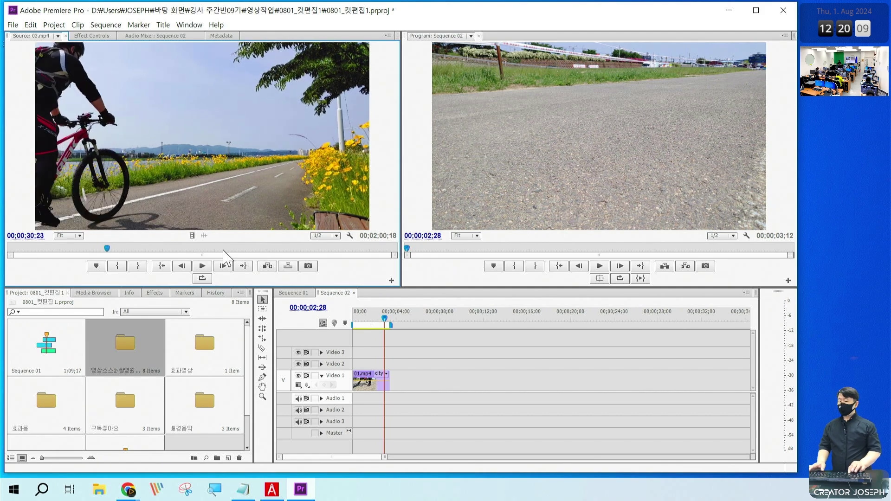
pyautogui.press('space')
pyautogui.press('Right')
pyautogui.press('Right')
pyautogui.press('Right')
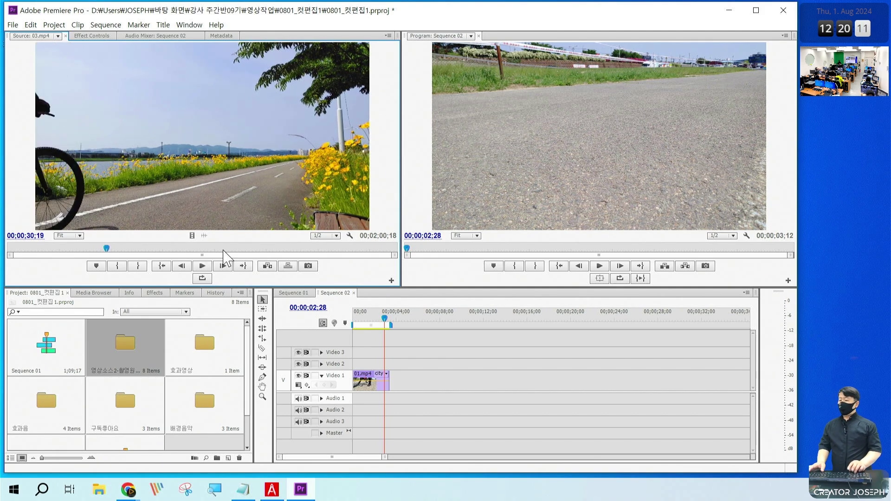
pyautogui.press('Right')
pyautogui.press('Right')
pyautogui.press('Right')
pyautogui.press('Right')
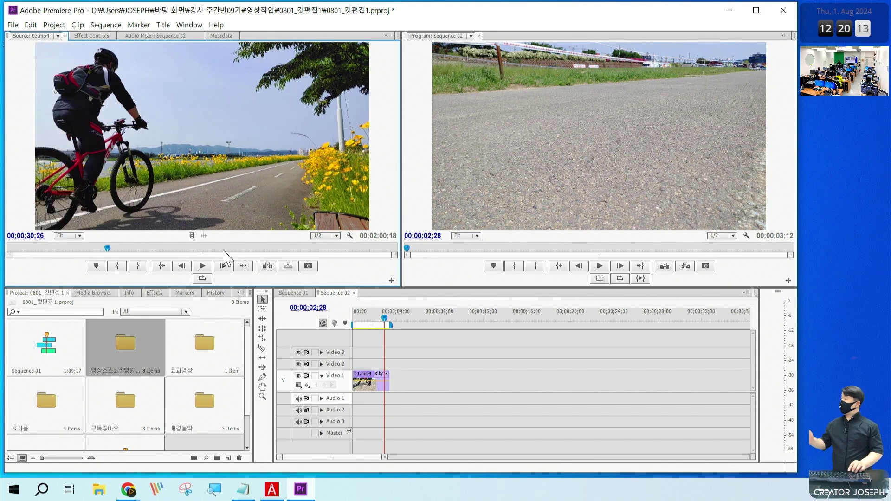
pyautogui.press('Right')
pyautogui.press('Left')
pyautogui.press('Left')
pyautogui.press('Left')
pyautogui.press('Left')
pyautogui.press('Left')
pyautogui.press('Left')
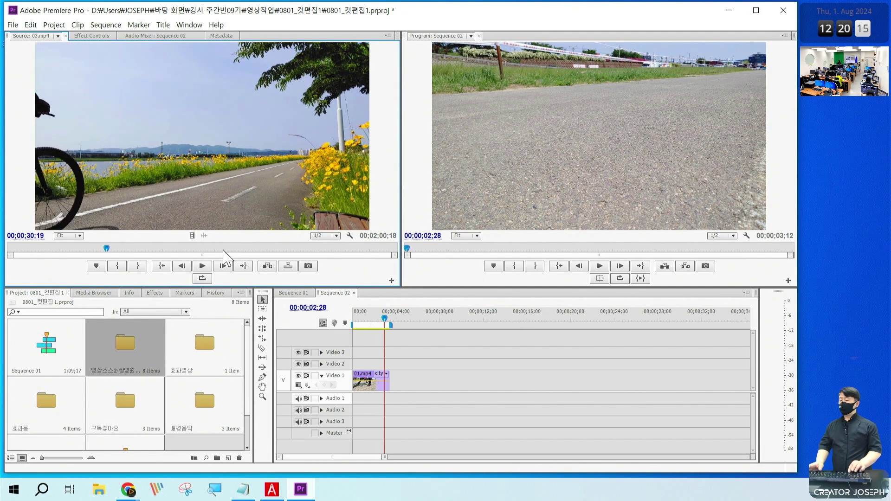
pyautogui.press('Left')
pyautogui.press('Left')
pyautogui.press('Left')
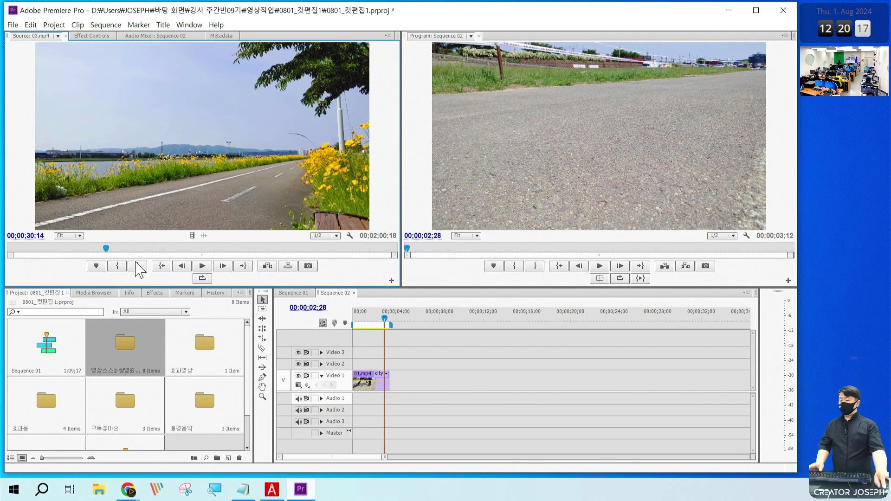
pyautogui.click(117, 268)
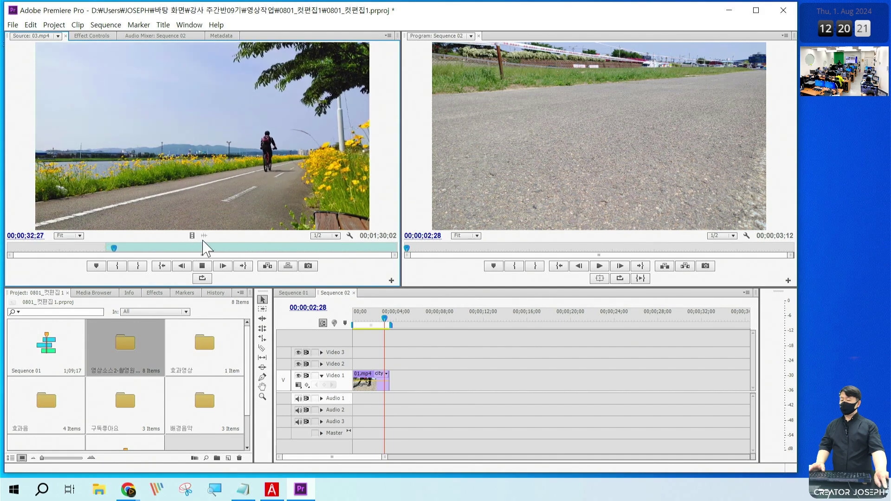
pyautogui.click(138, 266)
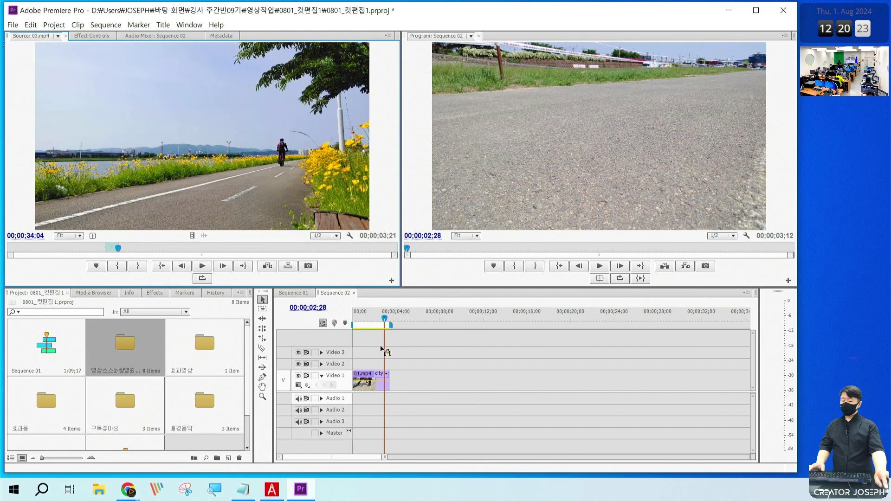
pyautogui.moveTo(387, 352); pyautogui.dragTo(391, 378)
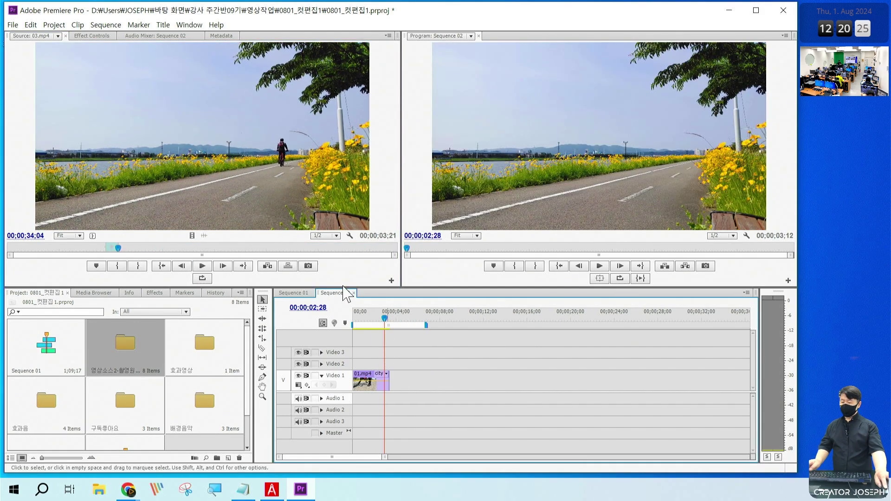
pyautogui.moveTo(345, 293); pyautogui.dragTo(398, 394)
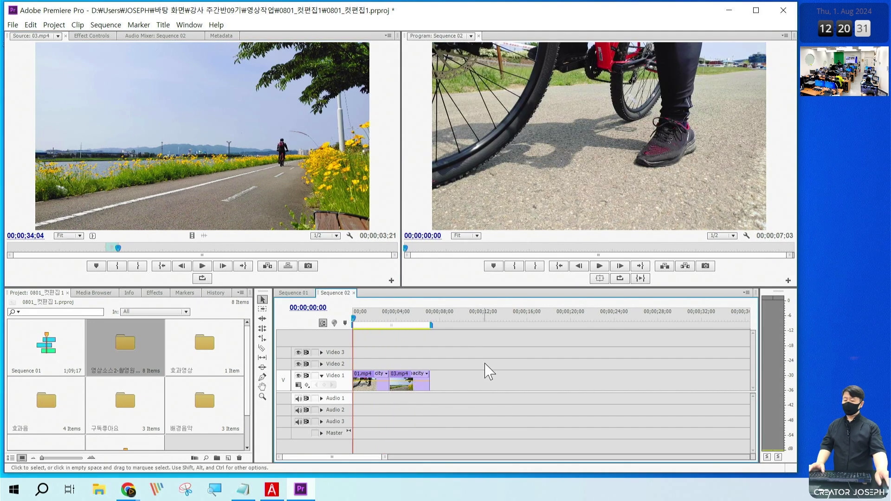
pyautogui.press('space')
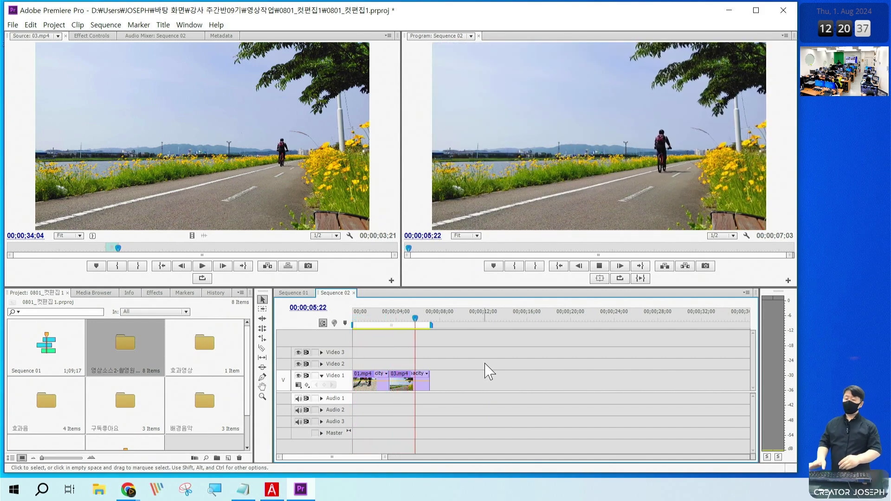
pyautogui.press('space')
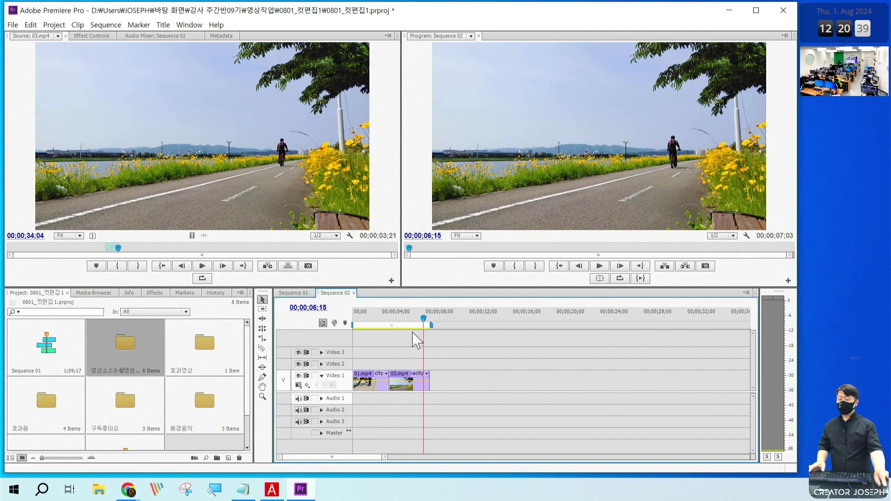
pyautogui.moveTo(385, 319); pyautogui.dragTo(374, 323)
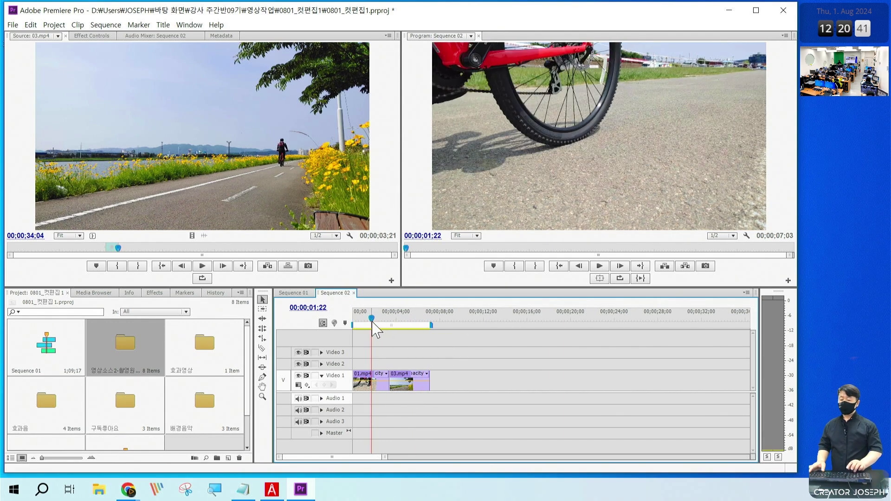
pyautogui.press('space')
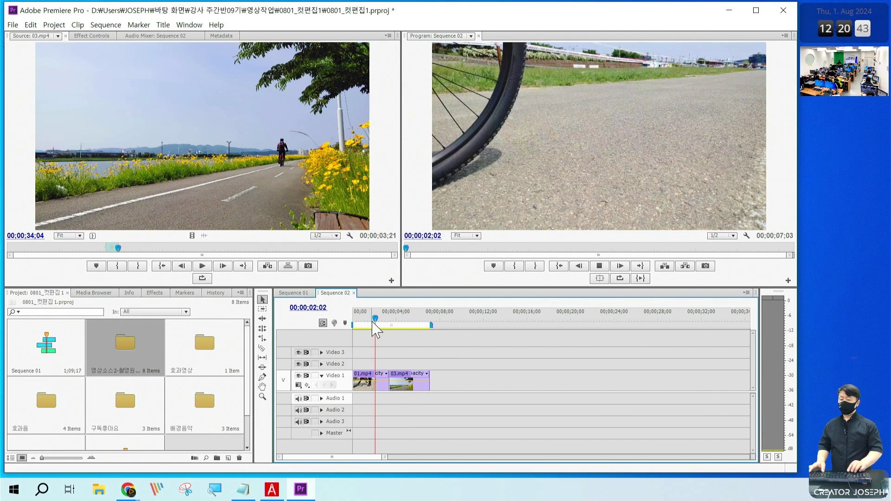
pyautogui.press('space')
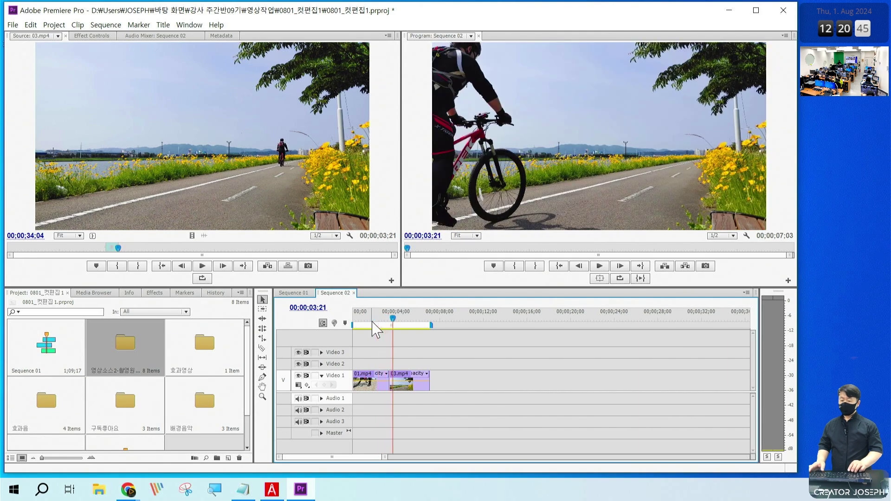
pyautogui.press('=')
pyautogui.press('=')
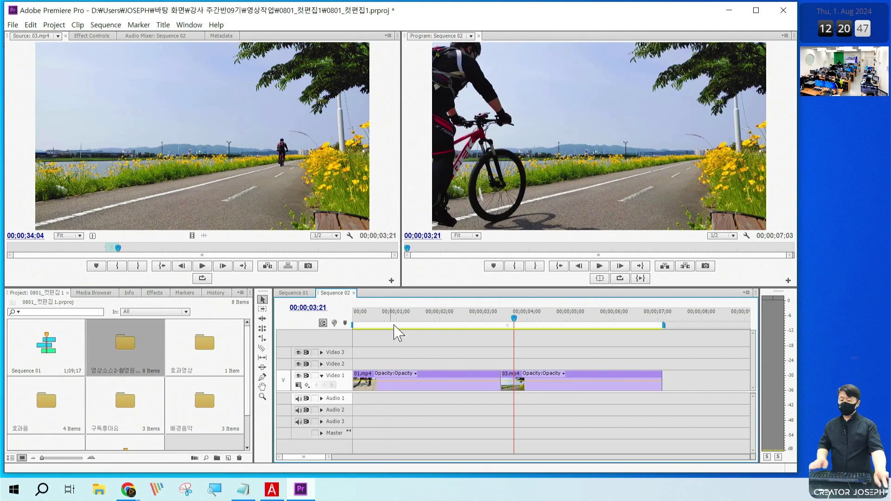
# Step: Step and play the timeline to find the 02;22 cut point
pyautogui.click(452, 320)
pyautogui.press('Right')
pyautogui.press('Right')
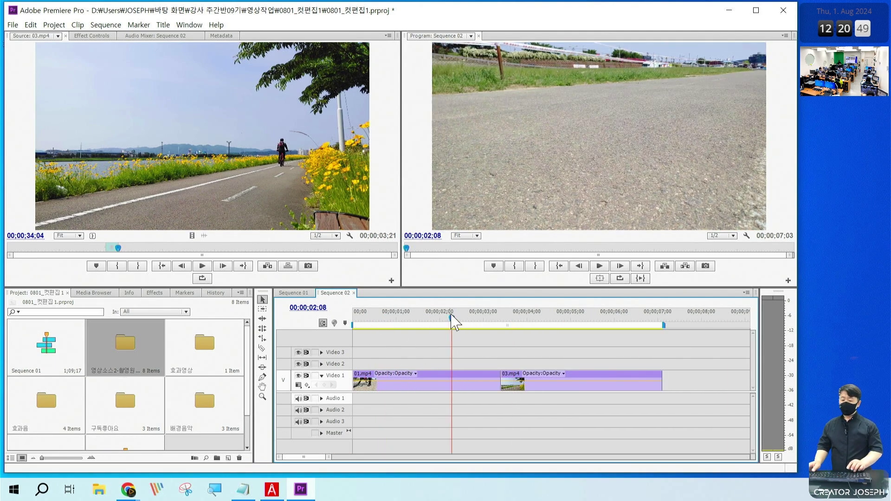
pyautogui.press('Right')
pyautogui.press('Right')
pyautogui.press('Right')
pyautogui.press('Right')
pyautogui.press('Right')
pyautogui.press('Right')
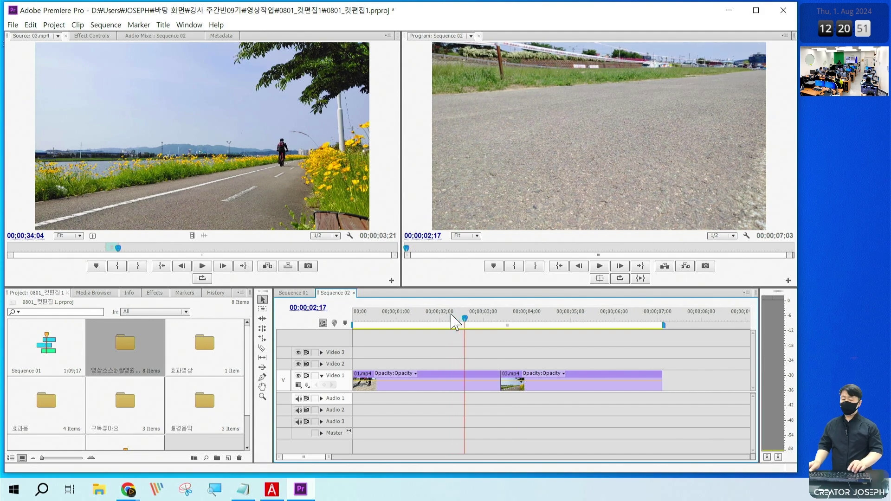
pyautogui.press('Right')
pyautogui.press('Right')
pyautogui.press('Right')
pyautogui.press('Right')
pyautogui.press('Right')
pyautogui.press('Right')
pyautogui.press('Right')
pyautogui.press('Right')
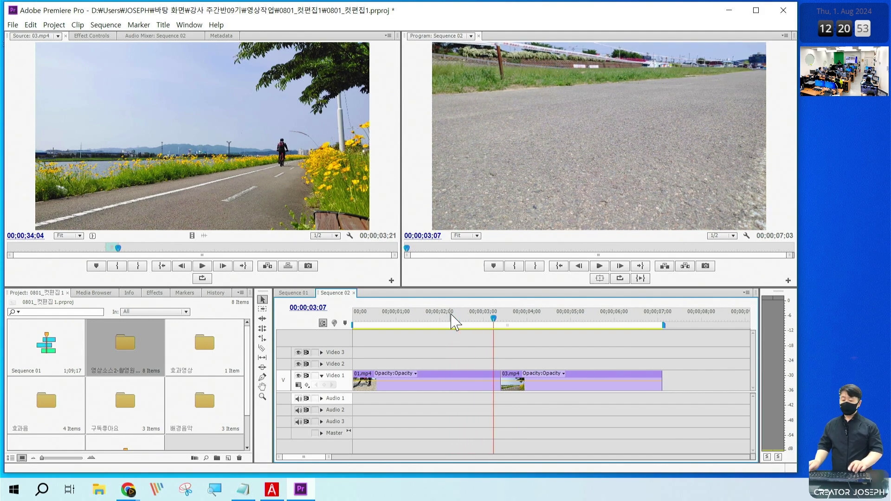
pyautogui.click(422, 321)
pyautogui.press('space')
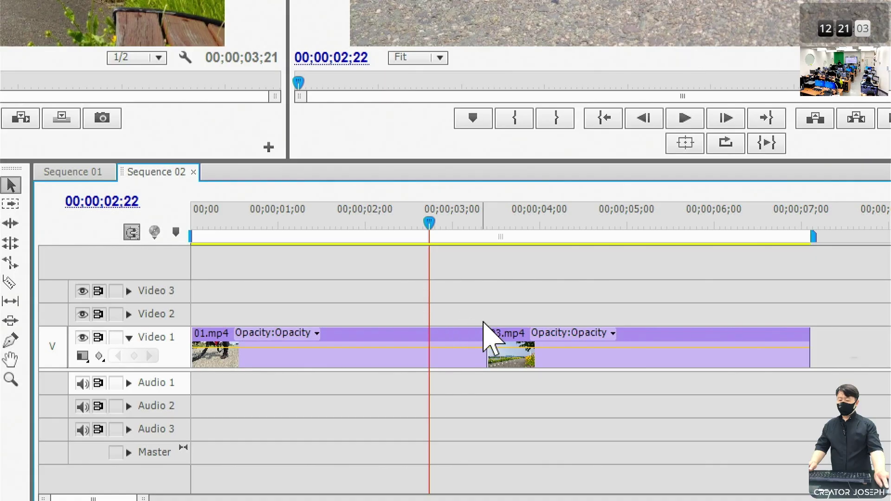
# Step: Slide 03.mp4 left on Video 1 so it starts at 02;22
pyautogui.click(503, 340)
pyautogui.moveTo(503, 341); pyautogui.dragTo(454, 343)
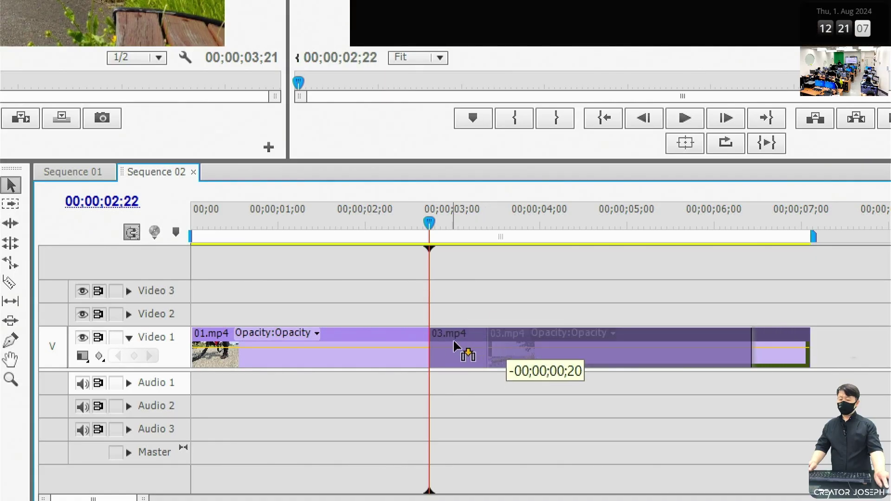
pyautogui.moveTo(454, 343); pyautogui.dragTo(455, 344)
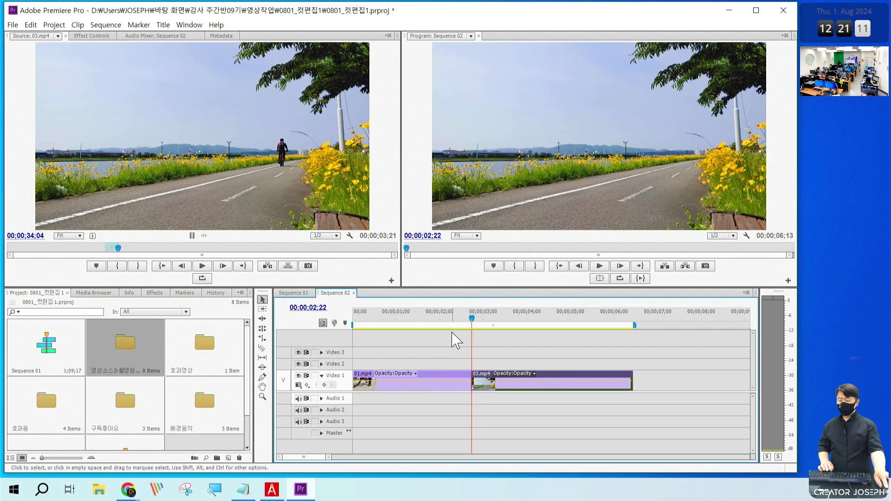
# Step: Replay the 01.mp4-to-03.mp4 cut several times to check the transition
pyautogui.click(439, 318)
pyautogui.press('space')
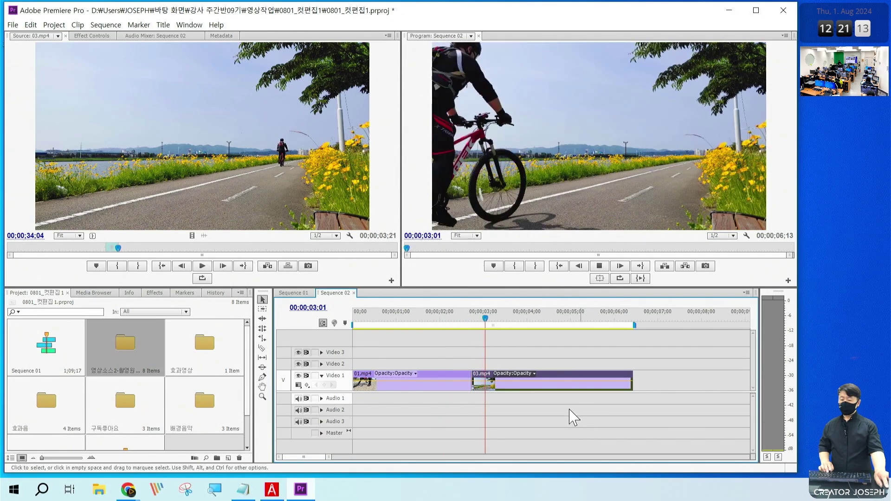
pyautogui.click(443, 318)
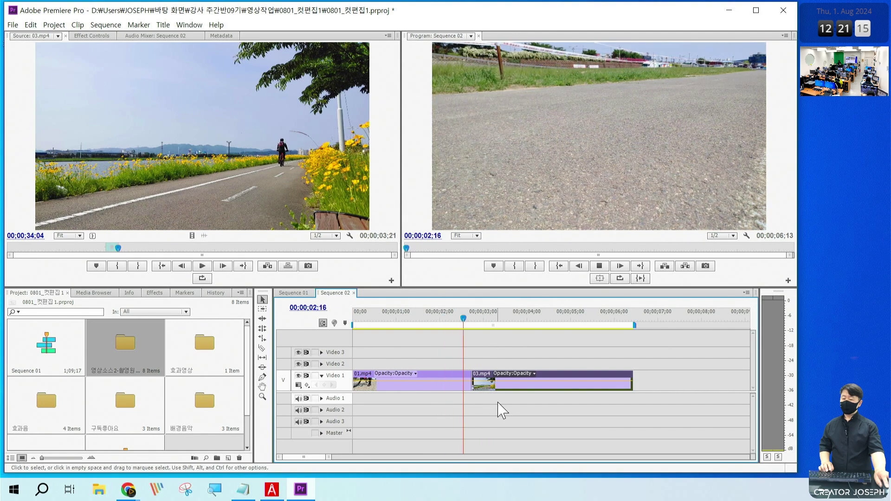
pyautogui.press('space')
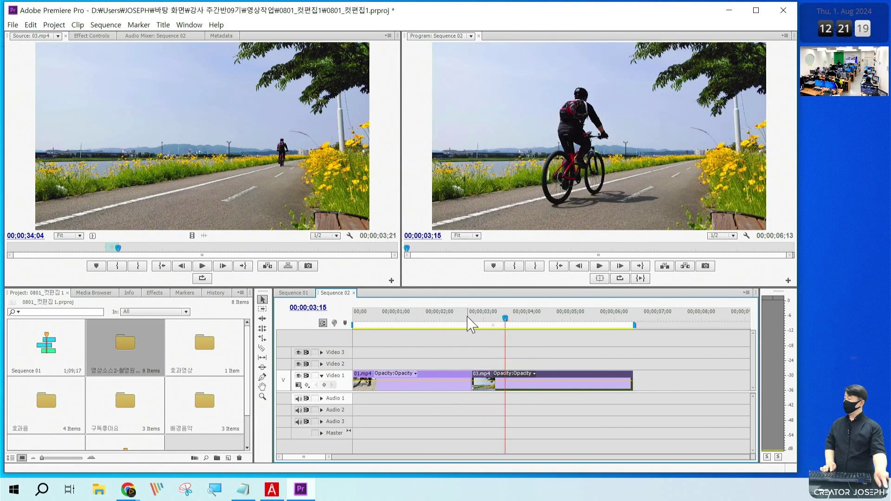
pyautogui.click(441, 320)
pyautogui.press('space')
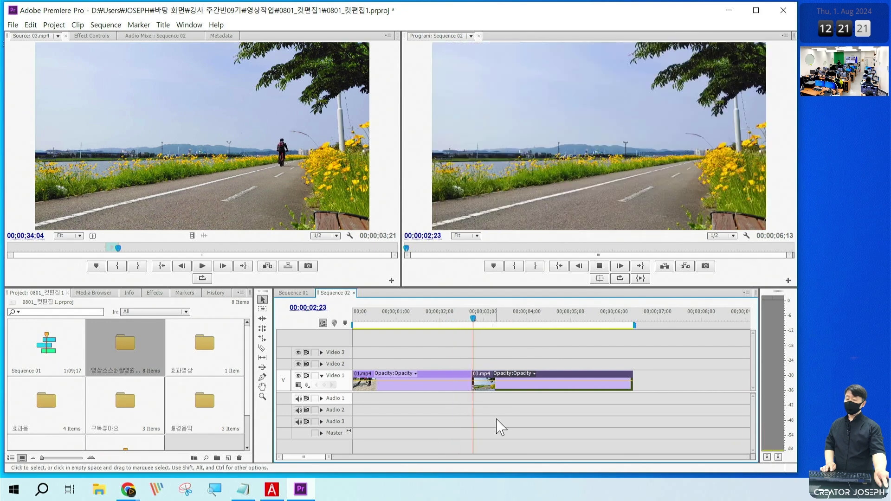
pyautogui.press('space')
pyautogui.click(434, 320)
pyautogui.press('space')
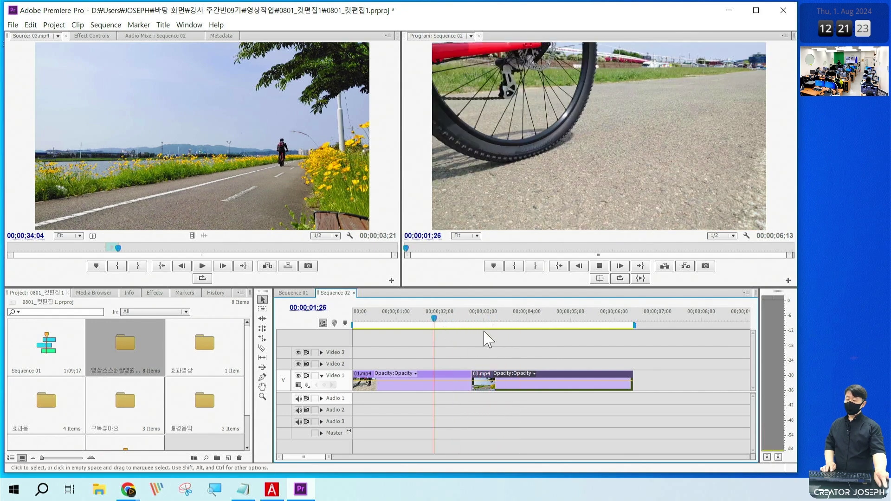
pyautogui.click(478, 319)
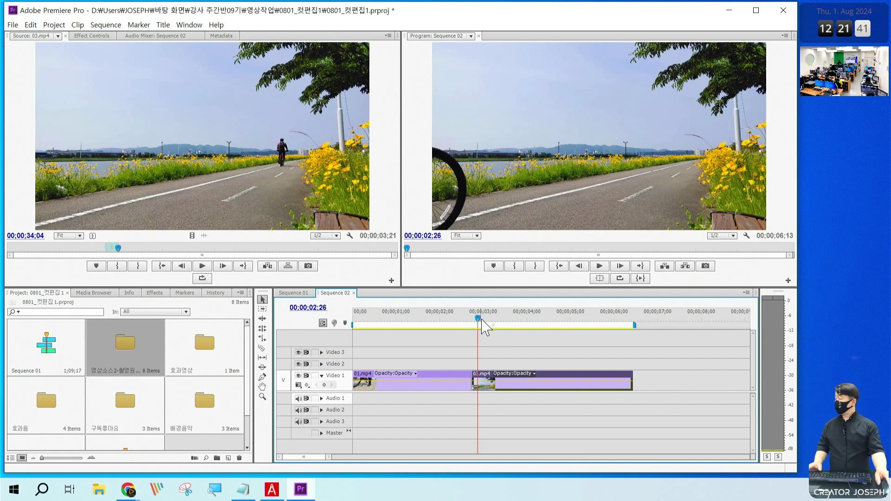
pyautogui.click(535, 319)
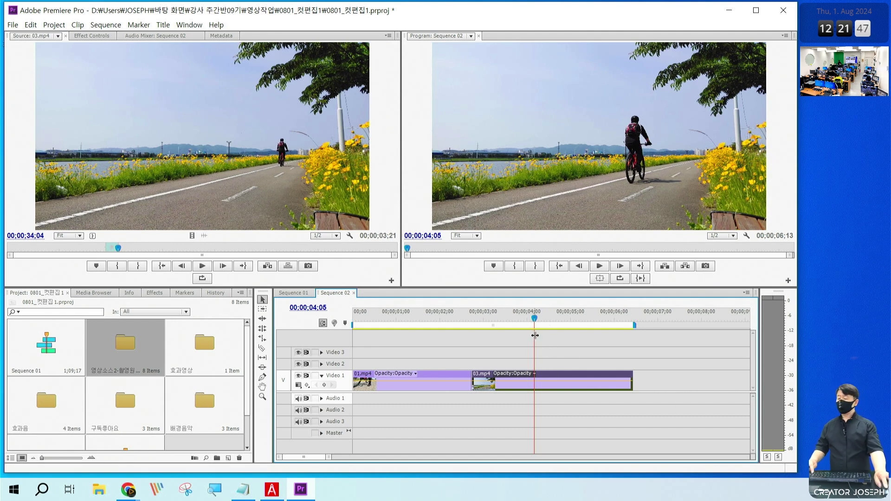
# Step: Save the 0801_컷편집1.prproj project and close Premiere Pro
pyautogui.click(12, 25)
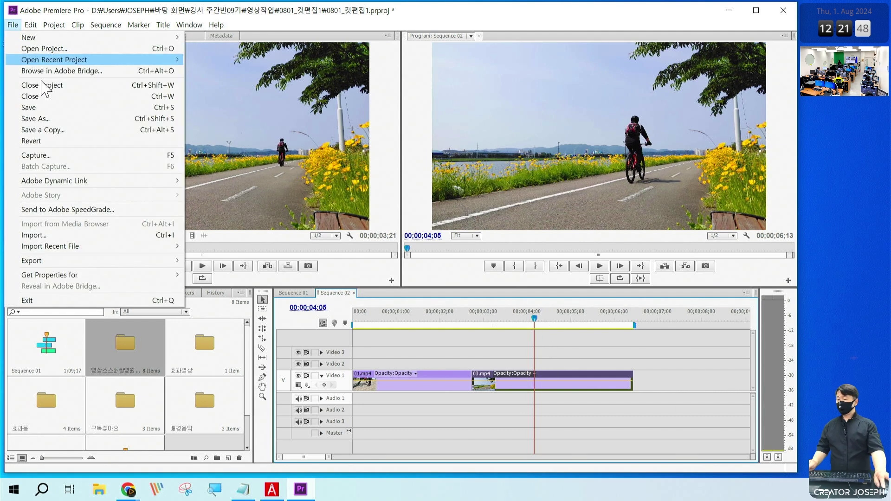
pyautogui.click(42, 107)
pyautogui.click(784, 10)
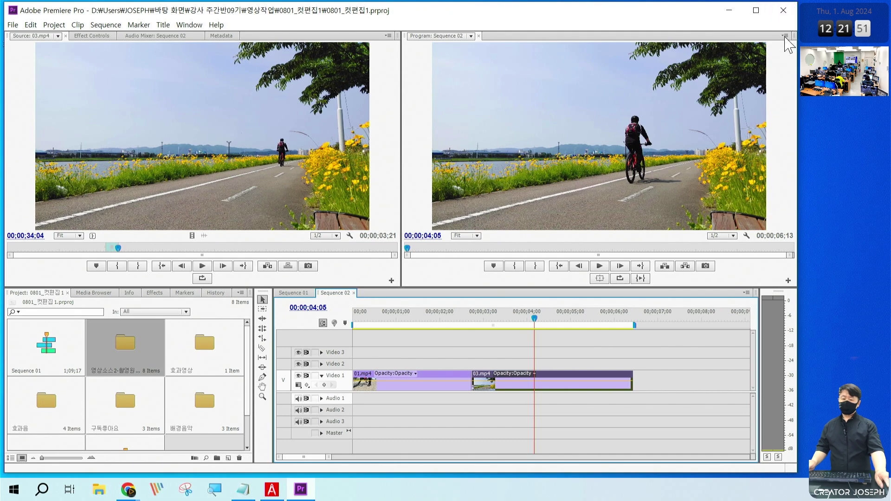